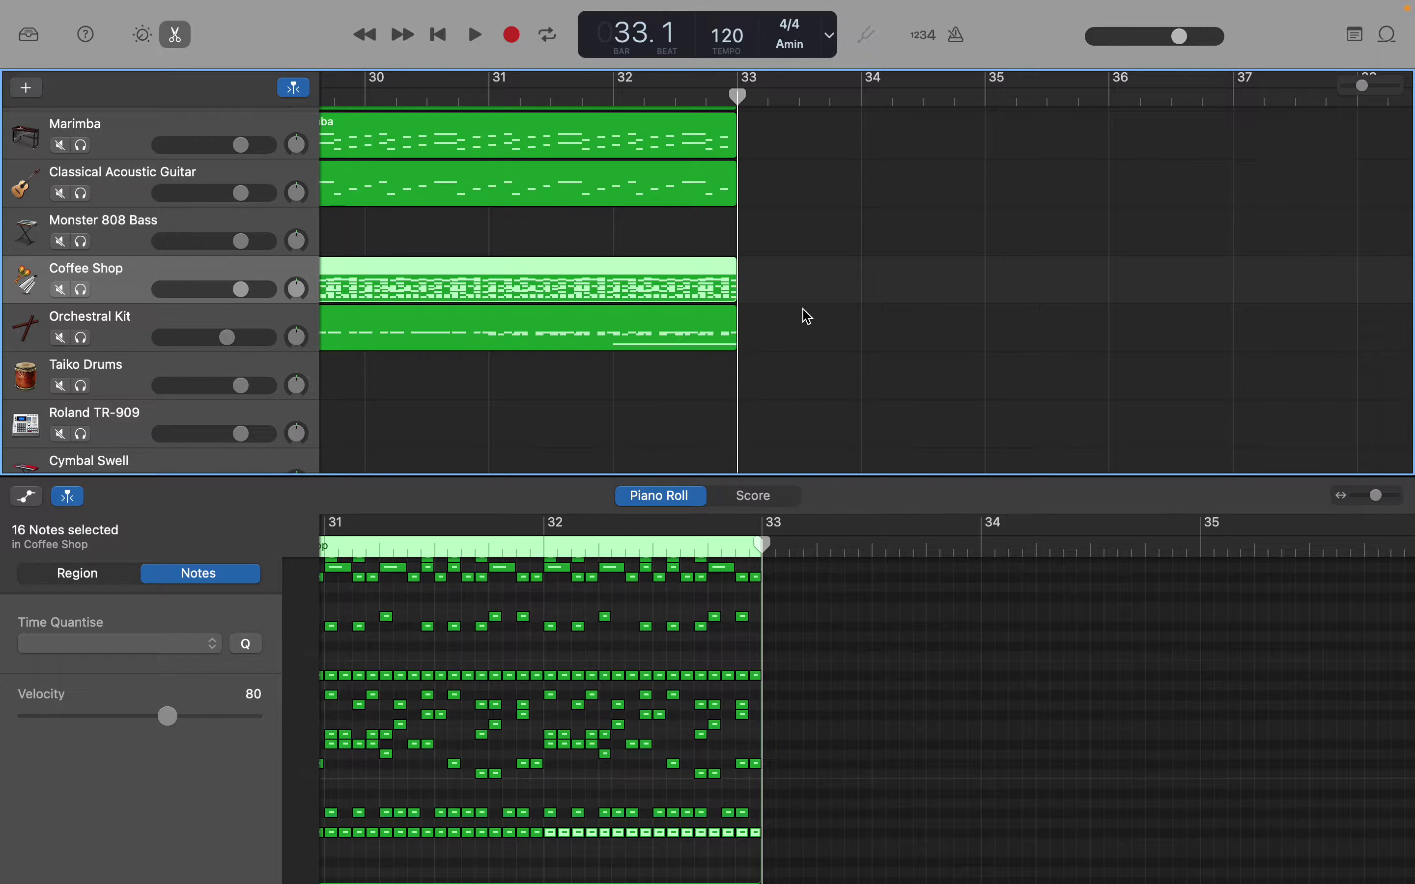
Step: Move the project's end marker out to about bar 155 to lengthen the project
scroll(808, 316, up, 4)
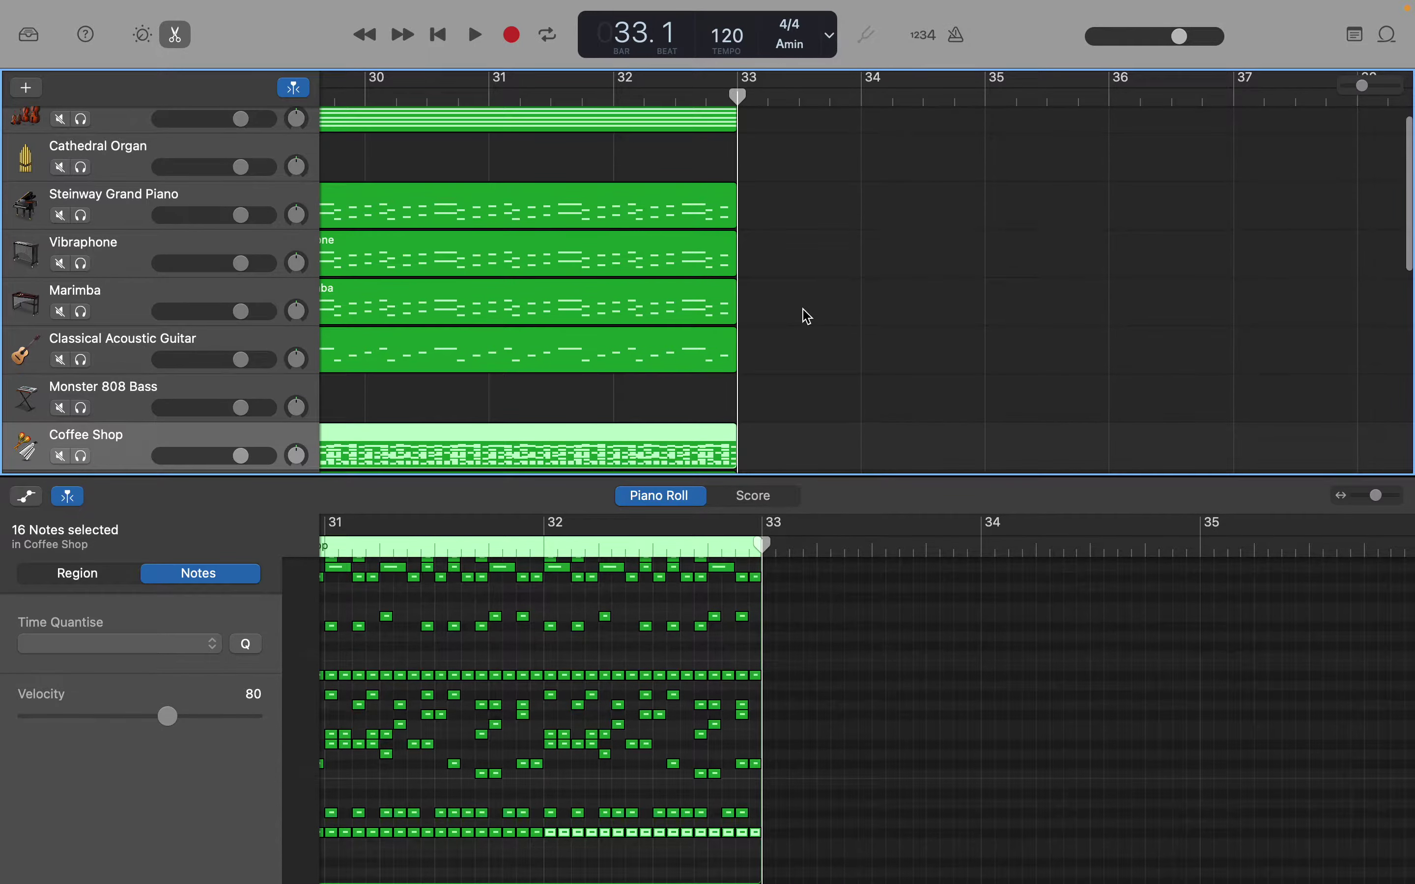
scroll(808, 317, up, 1)
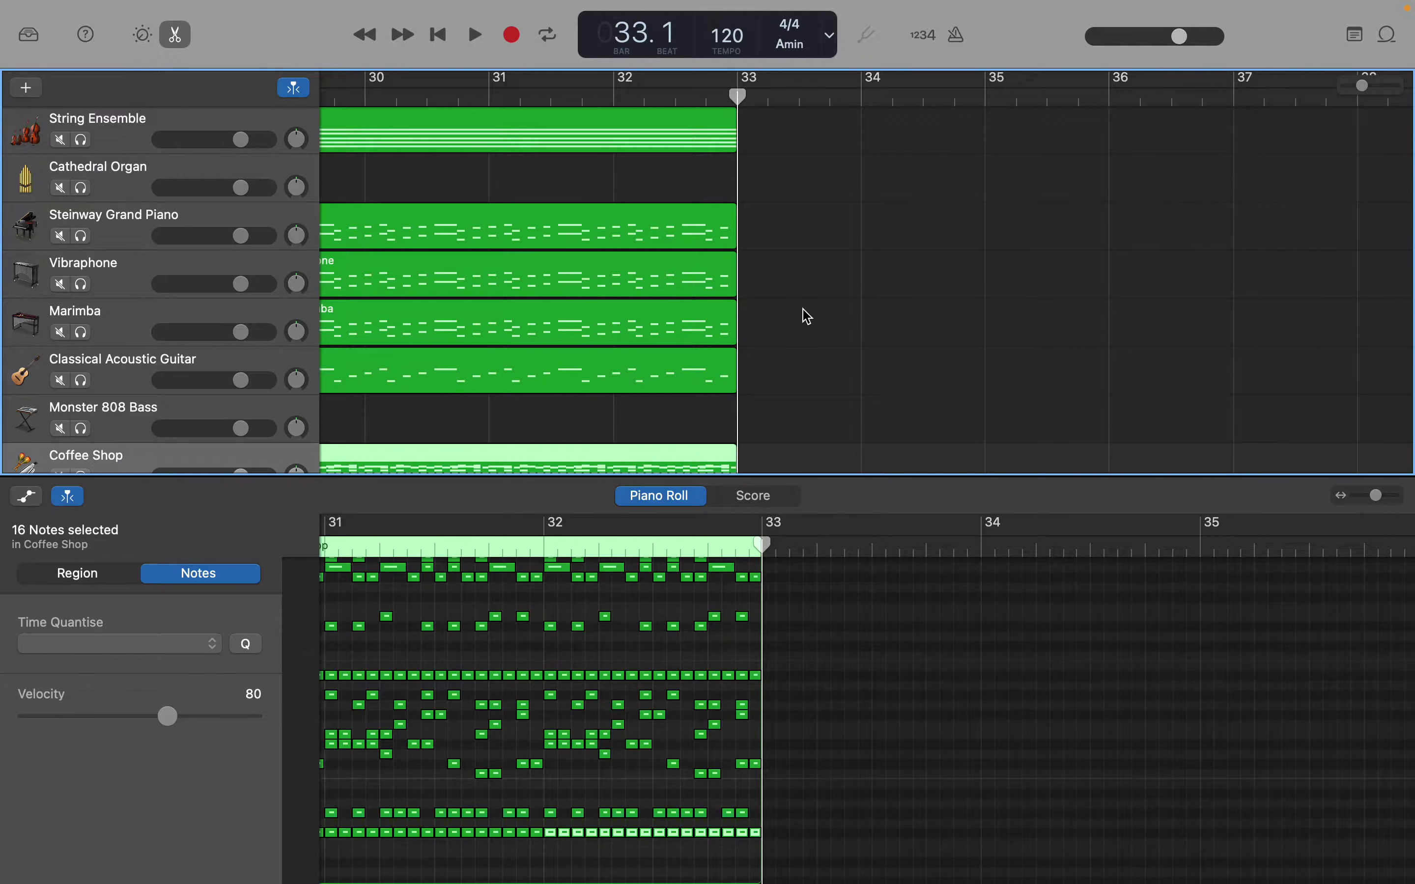
scroll(808, 316, right, 15)
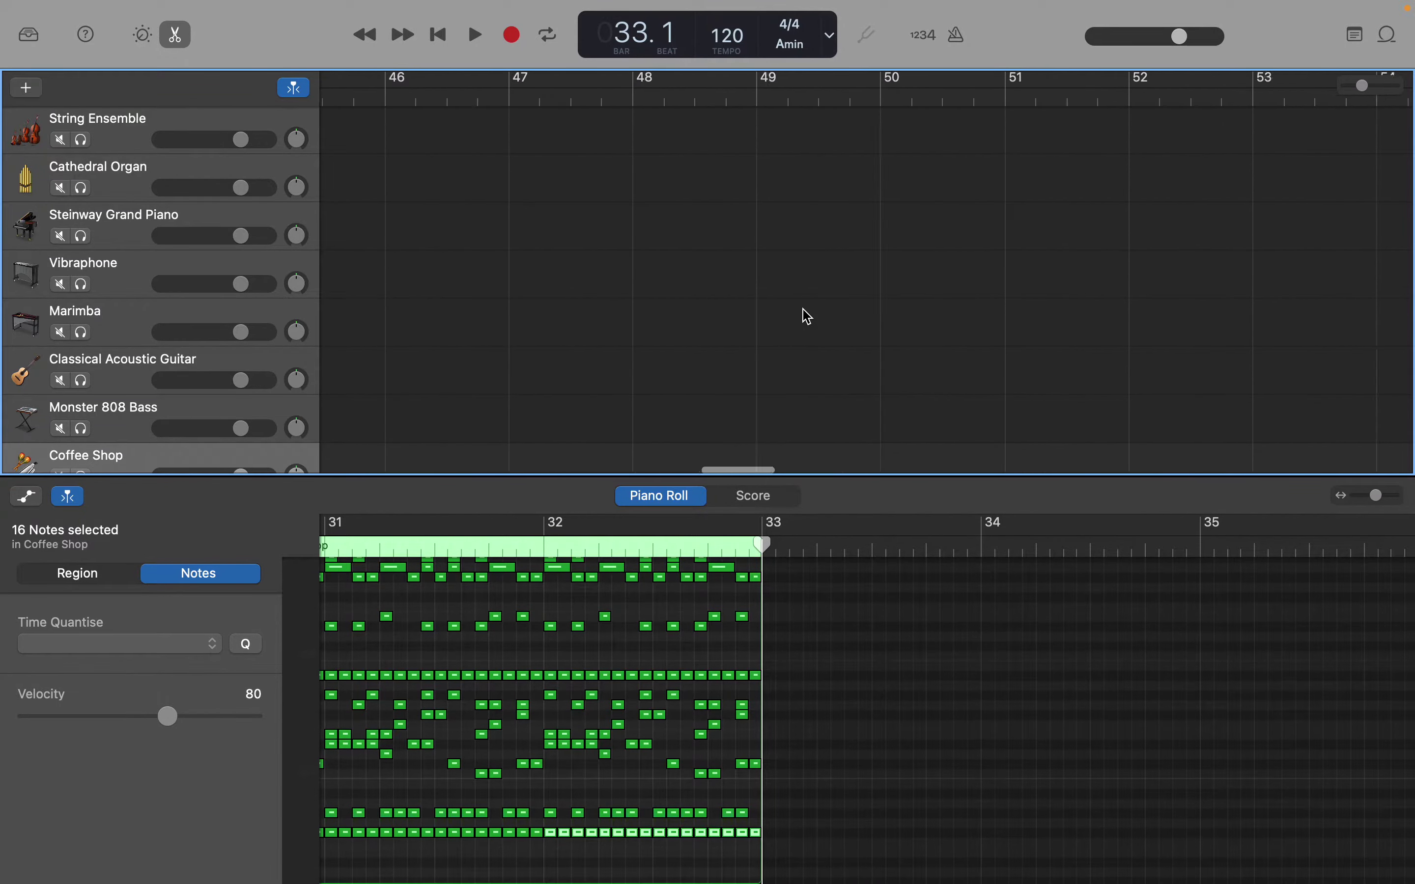
scroll(808, 317, right, 20)
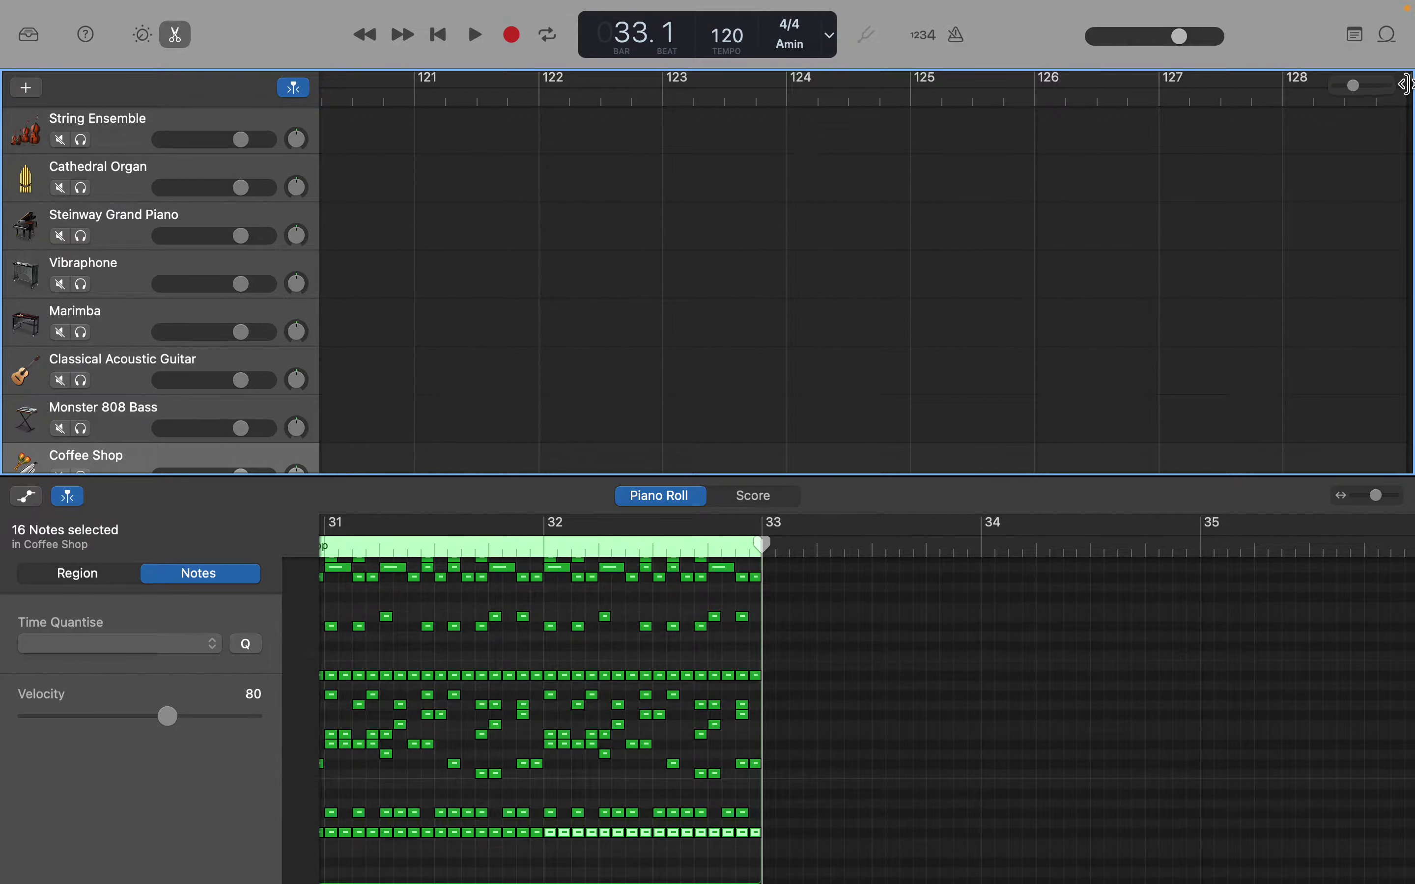
drag(1408, 85, 1400, 192)
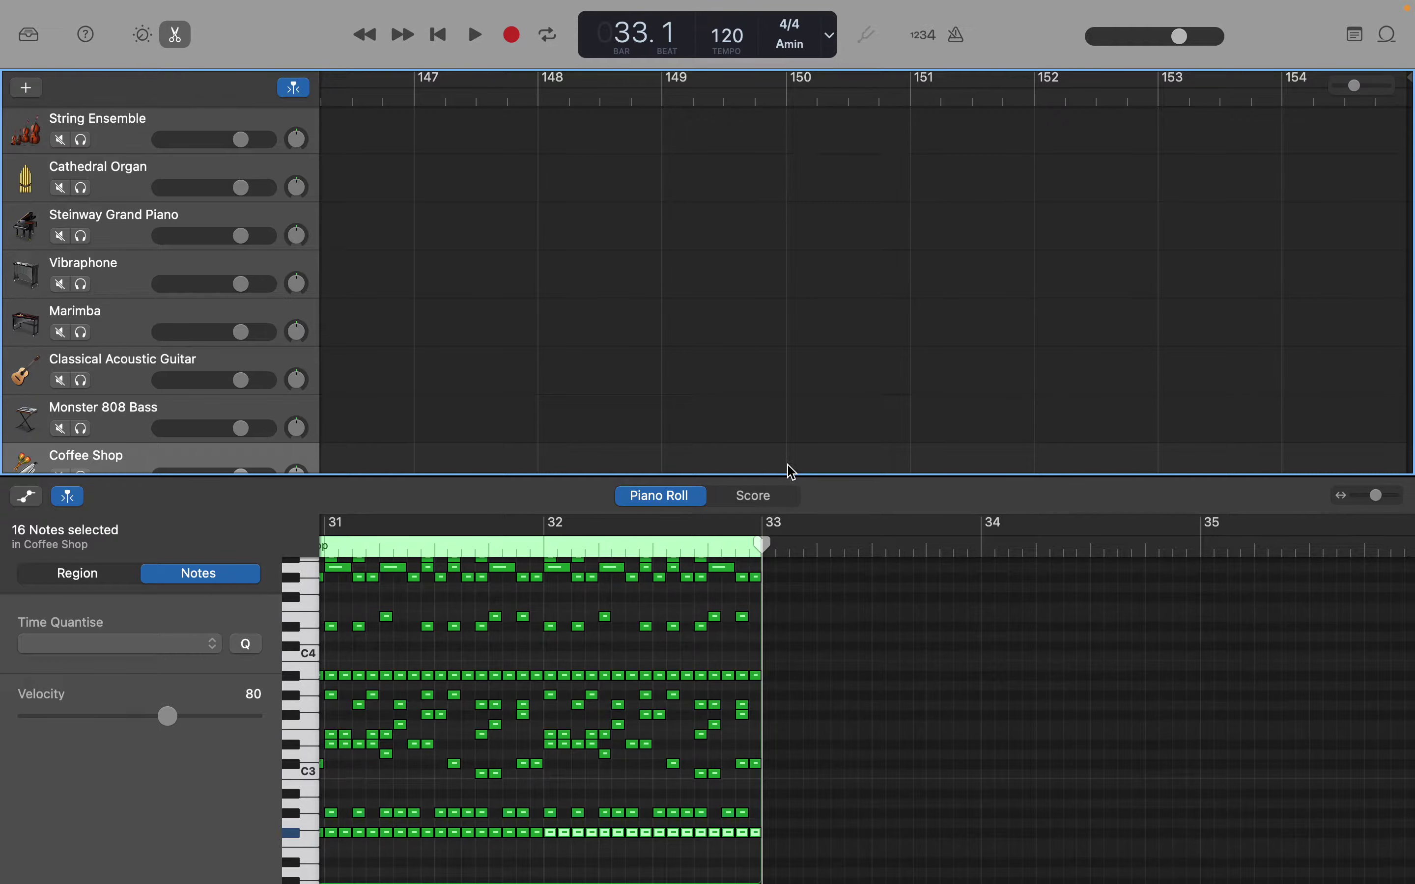
Step: Select the String Ensemble track so its region is loaded for note editing
scroll(1001, 287, left, 10)
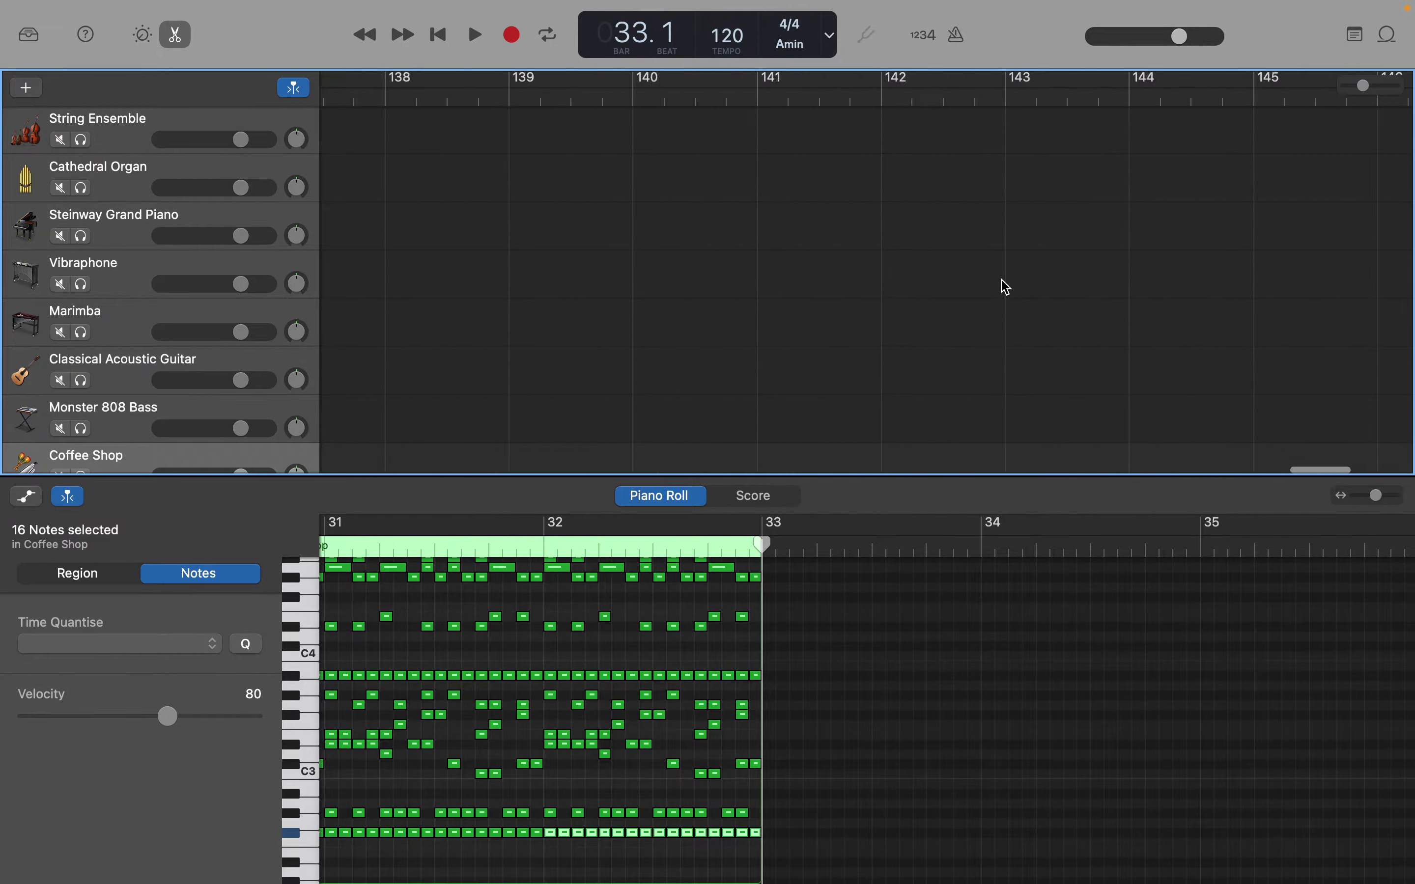
scroll(1007, 287, left, 20)
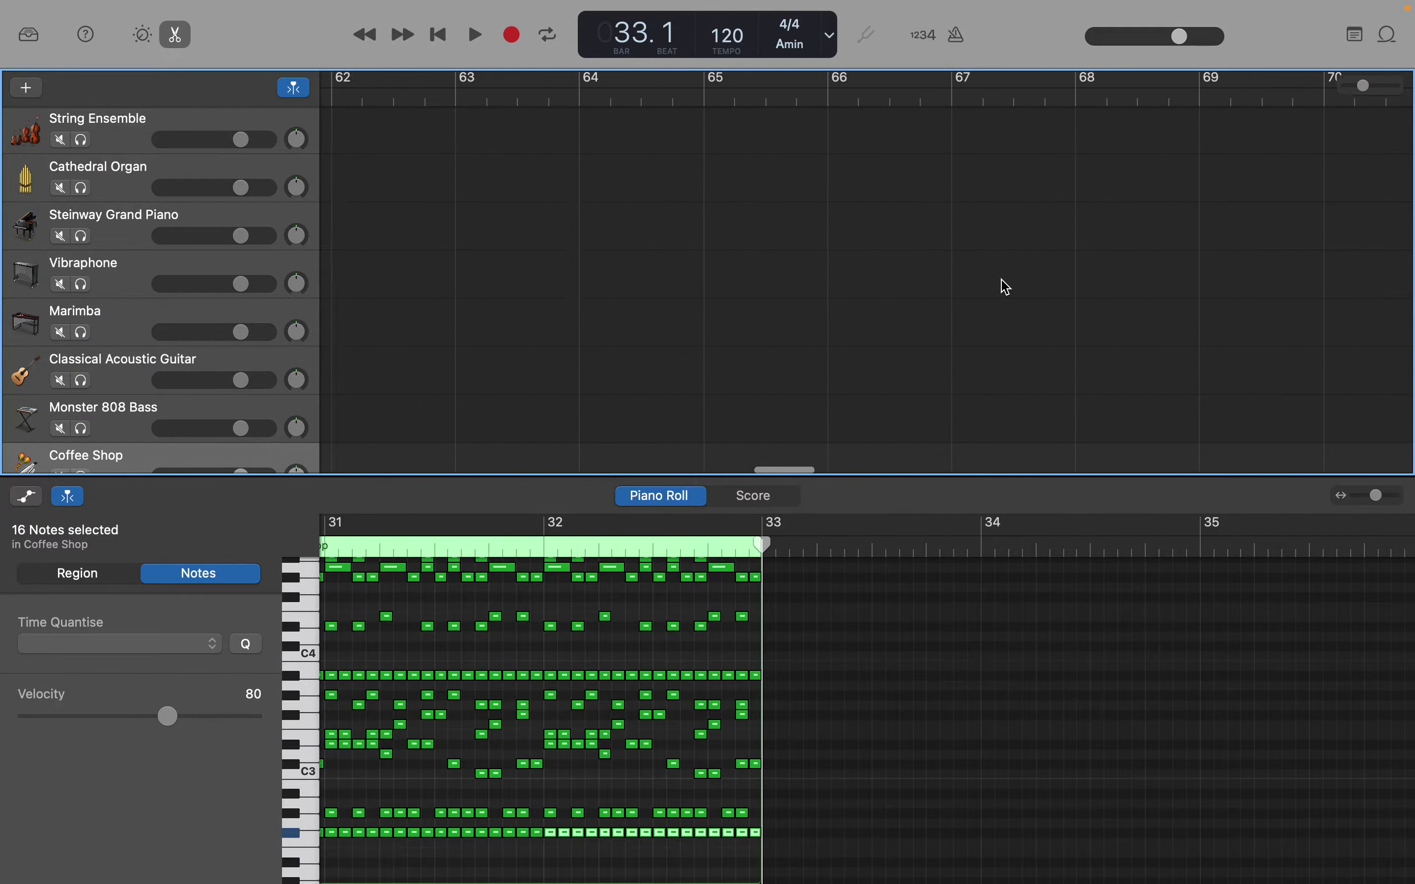
scroll(1007, 288, left, 10)
scroll(1007, 288, right, 8)
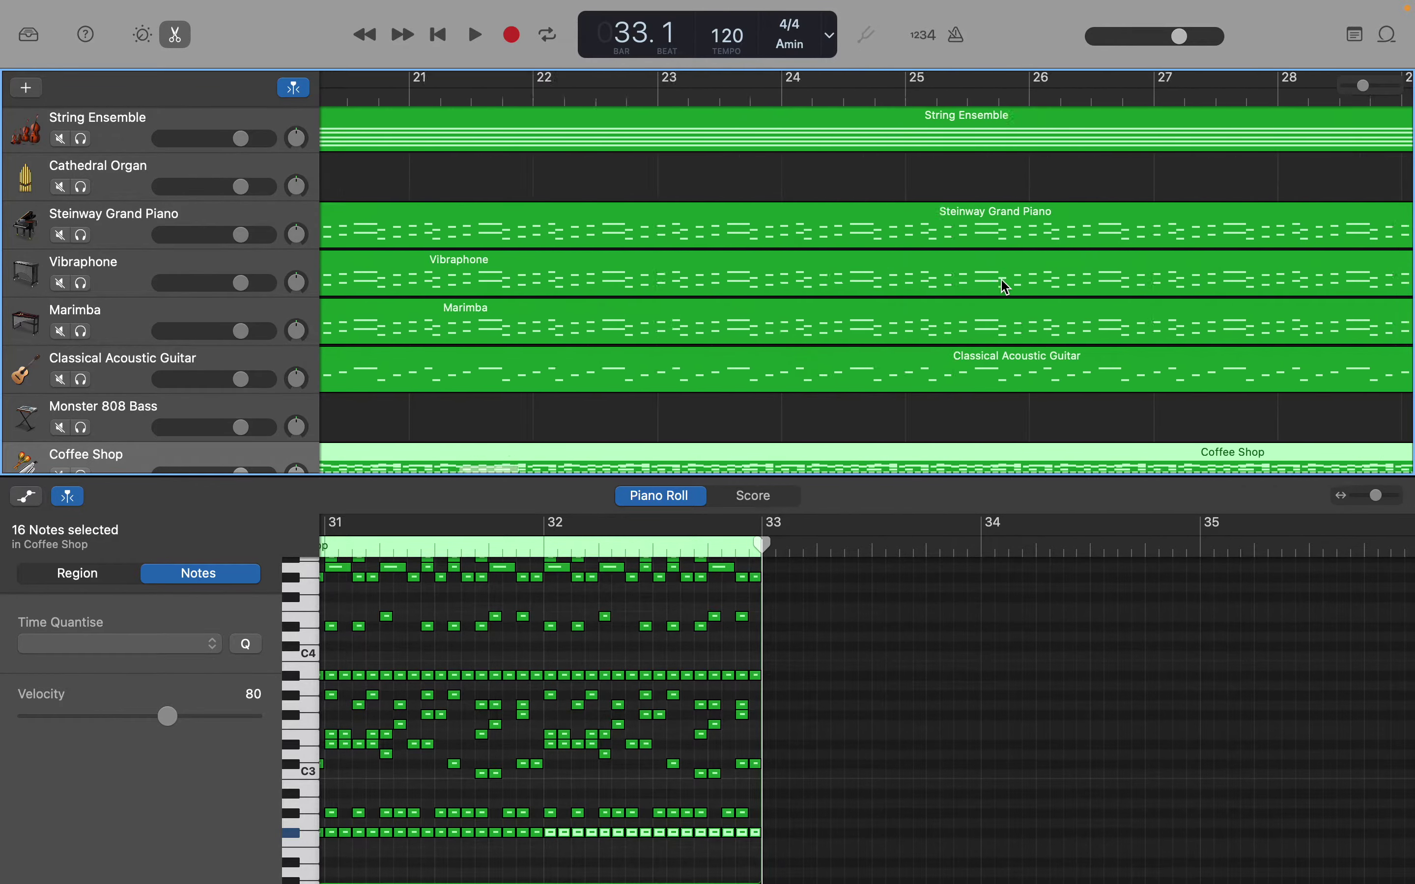
scroll(1007, 287, right, 3)
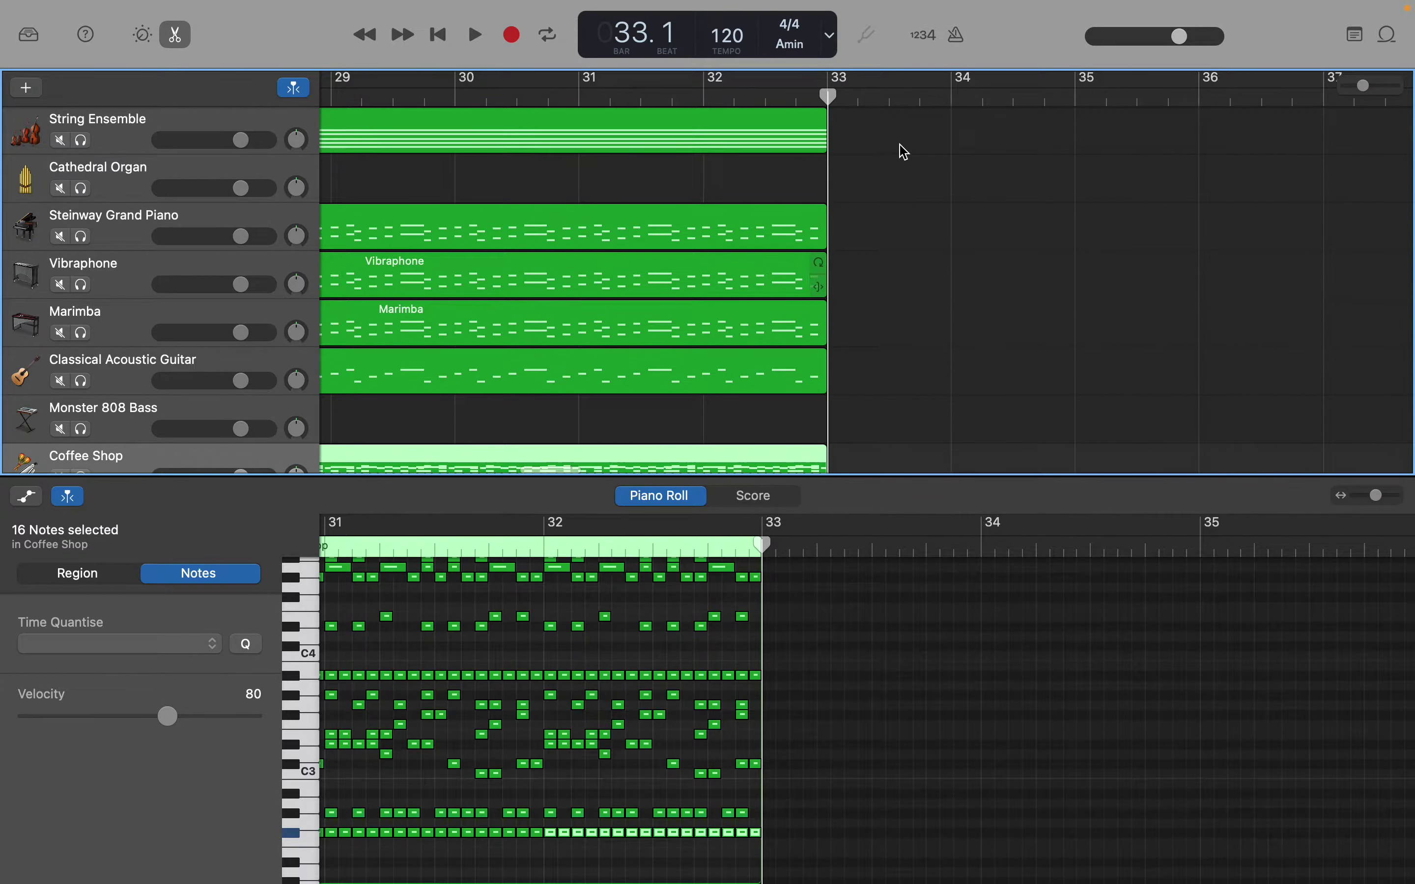
click(880, 142)
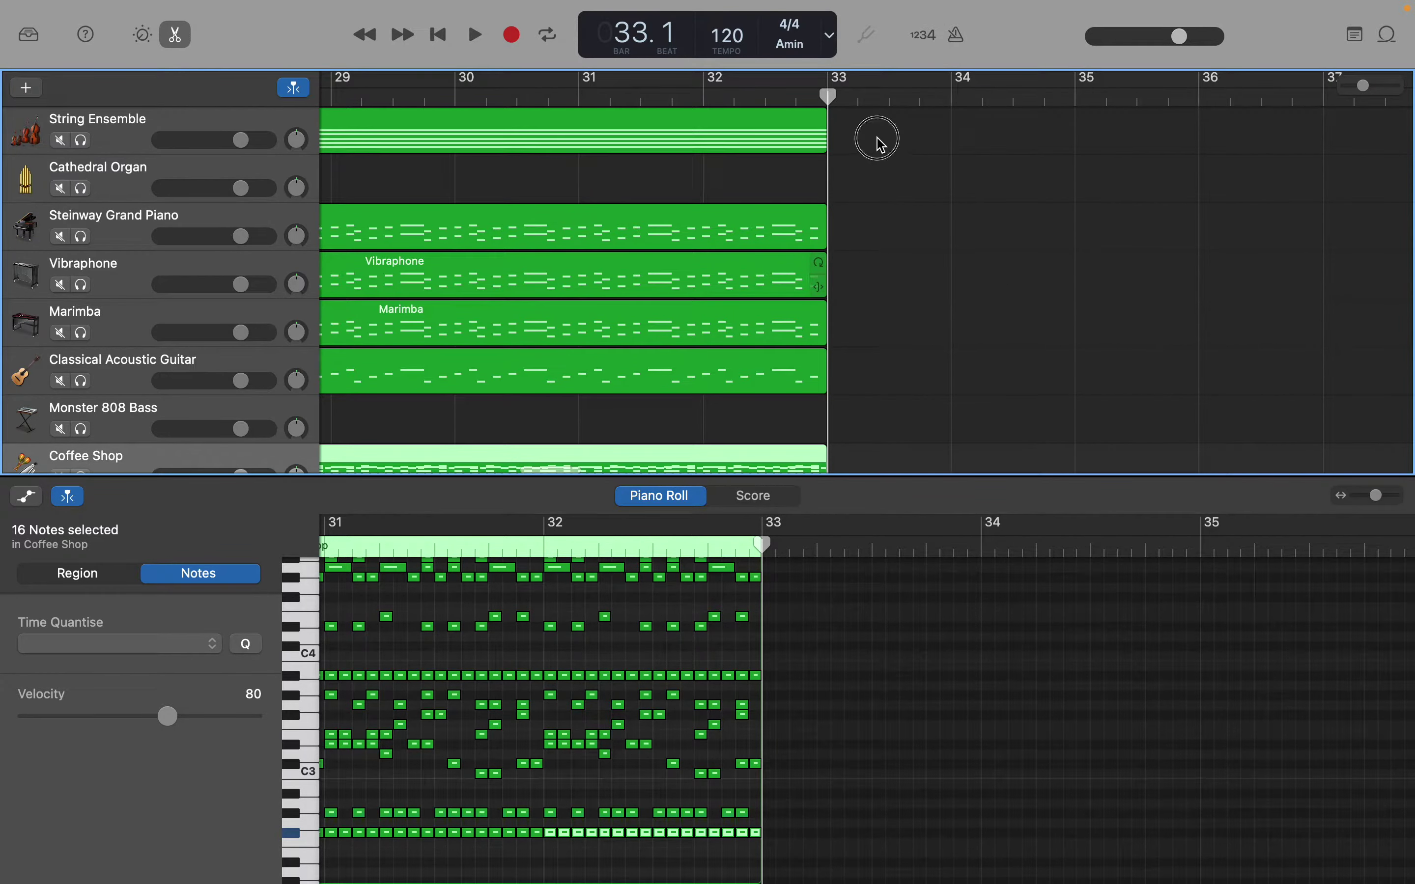
click(263, 132)
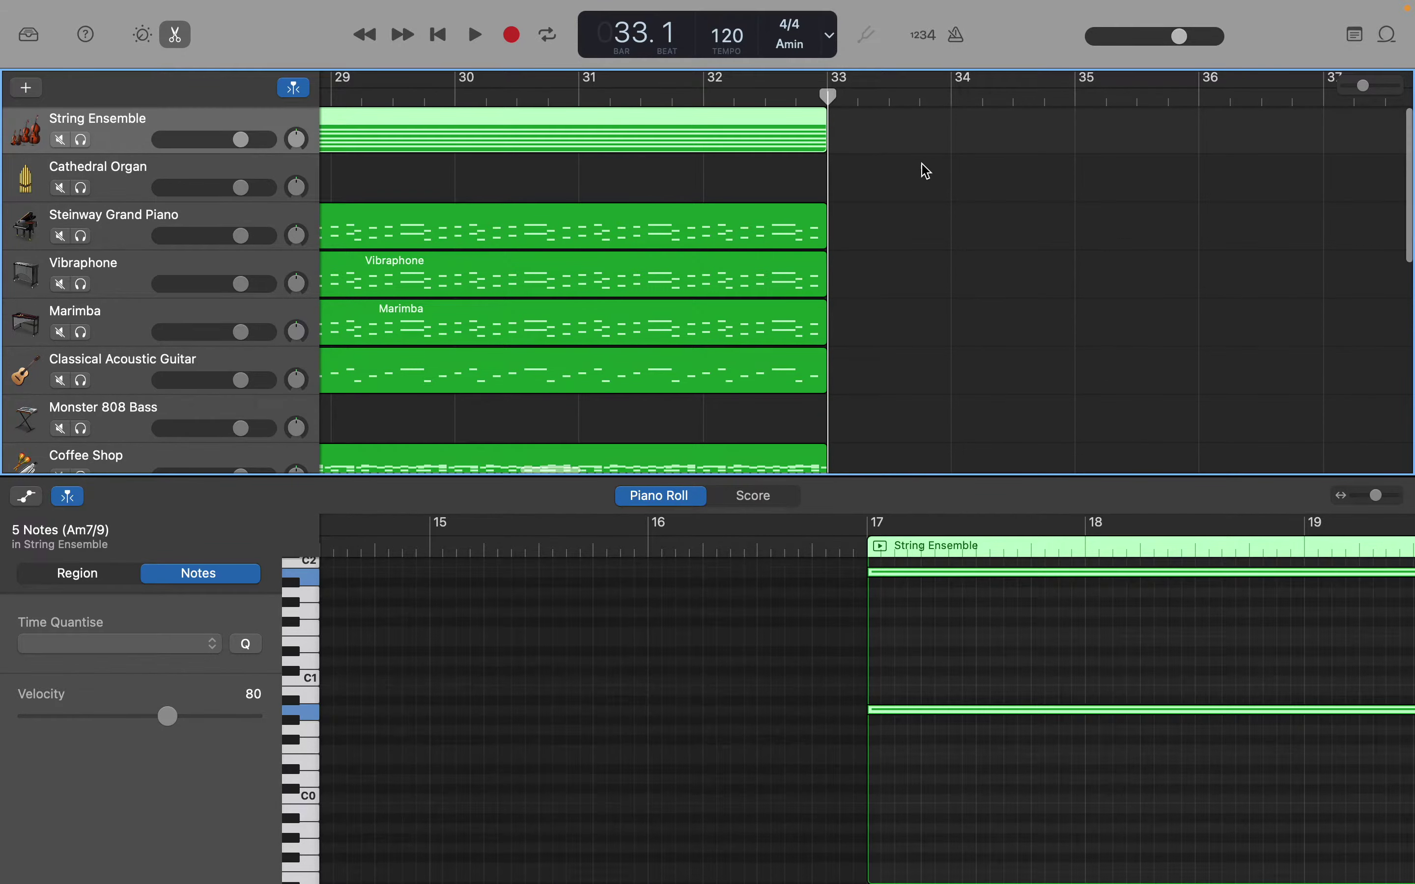
Step: Create an A0 note at the start of bar 33 in the String Ensemble region and lengthen it to an eighth note
scroll(964, 686, right, 15)
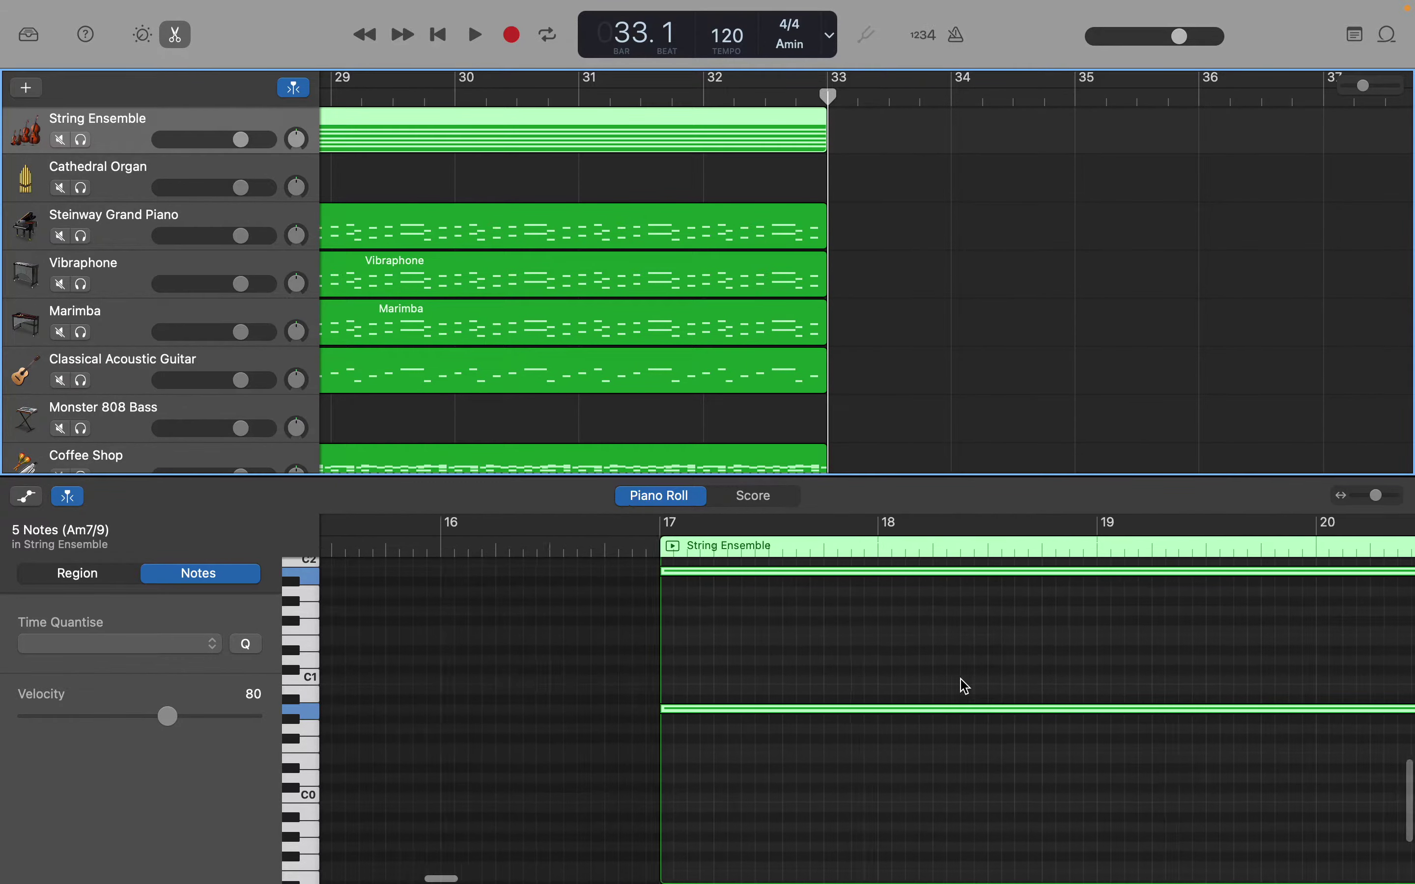
scroll(965, 685, right, 5)
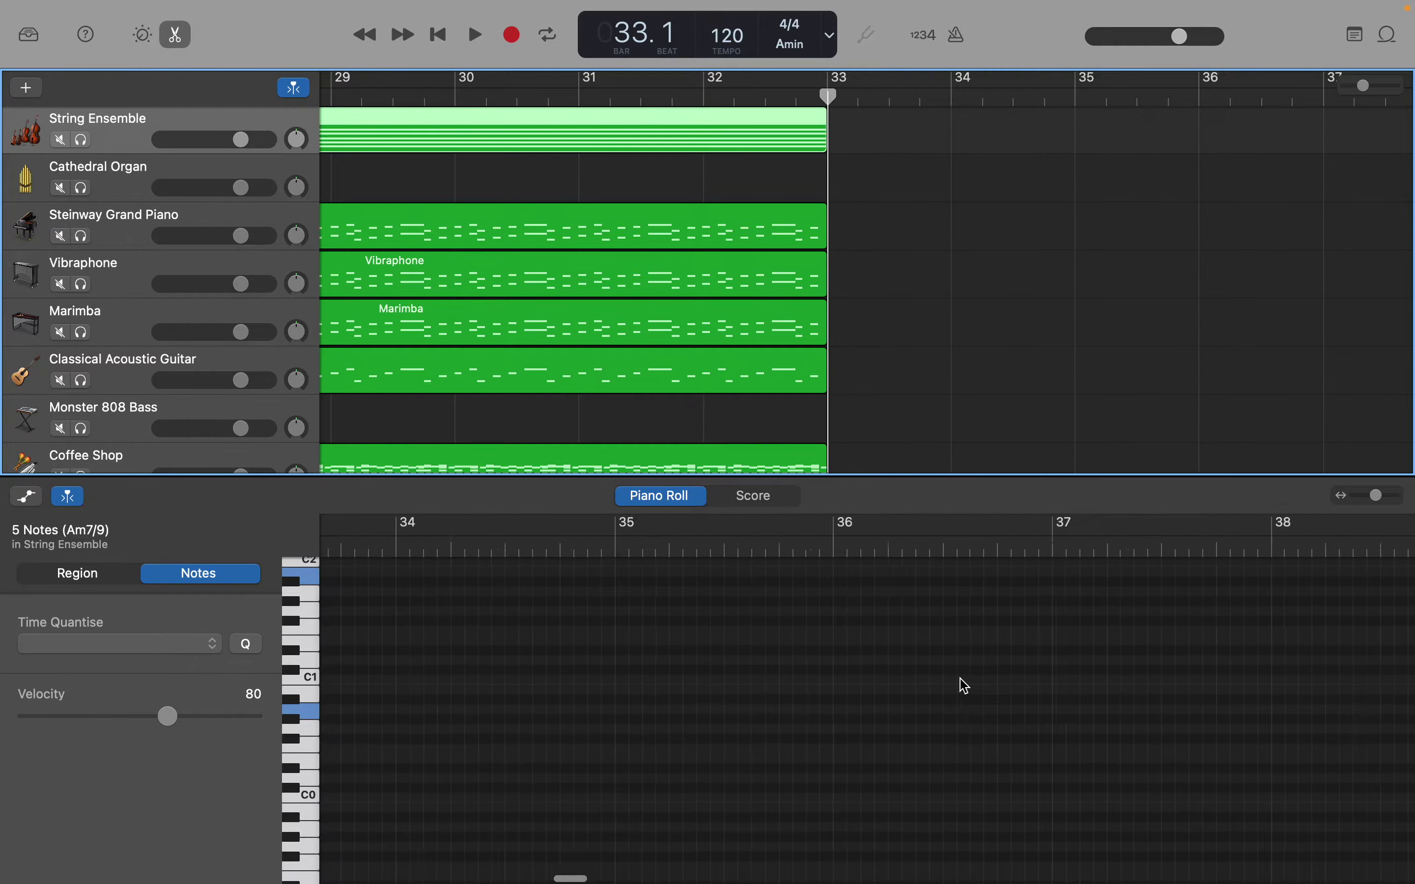
scroll(965, 685, right, 4)
scroll(965, 686, up, 3)
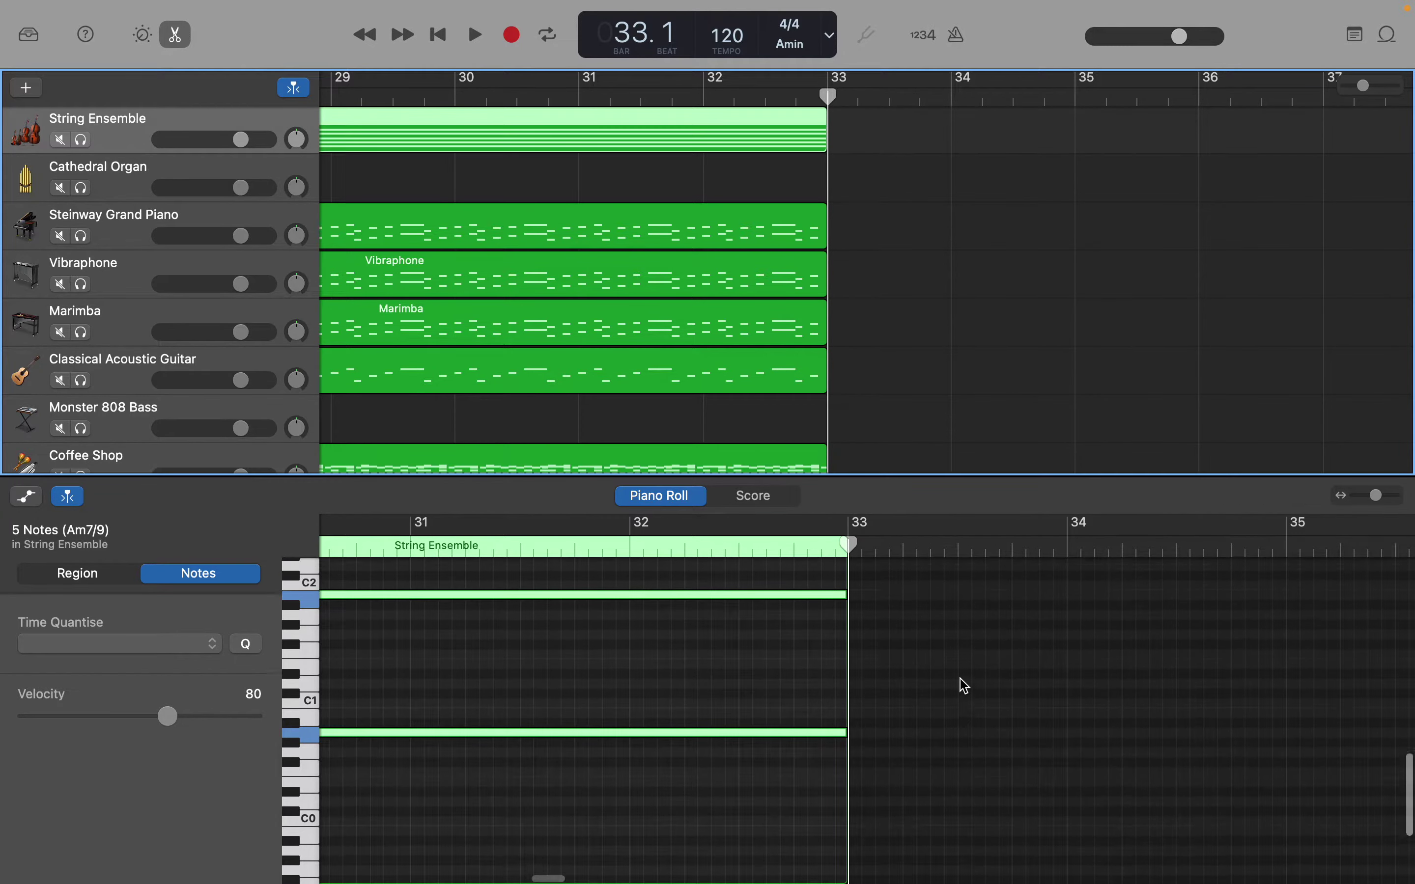
click(857, 767)
scroll(850, 763, down, 1)
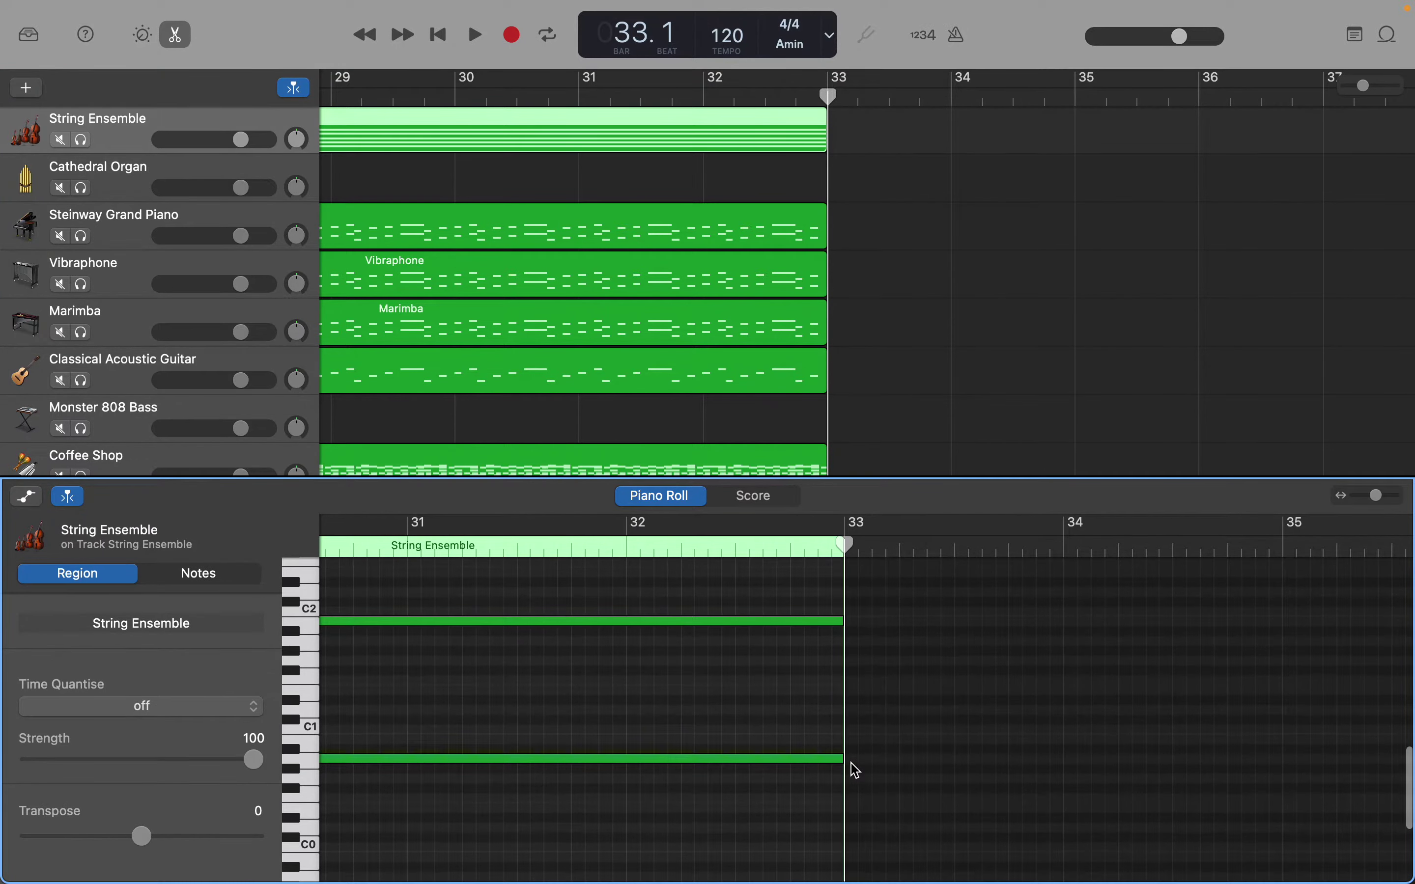
right_click(855, 767)
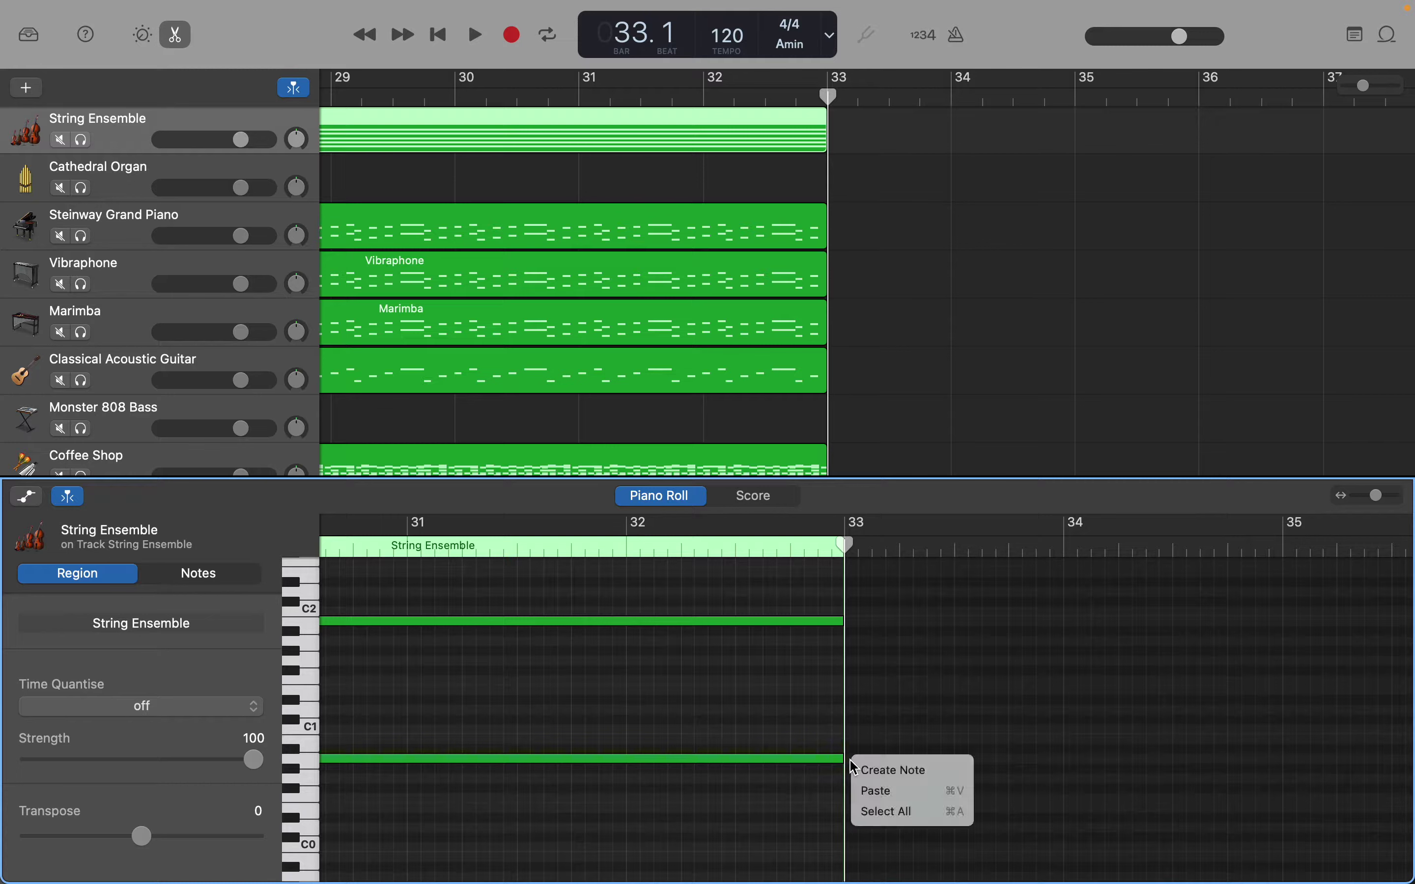
click(858, 769)
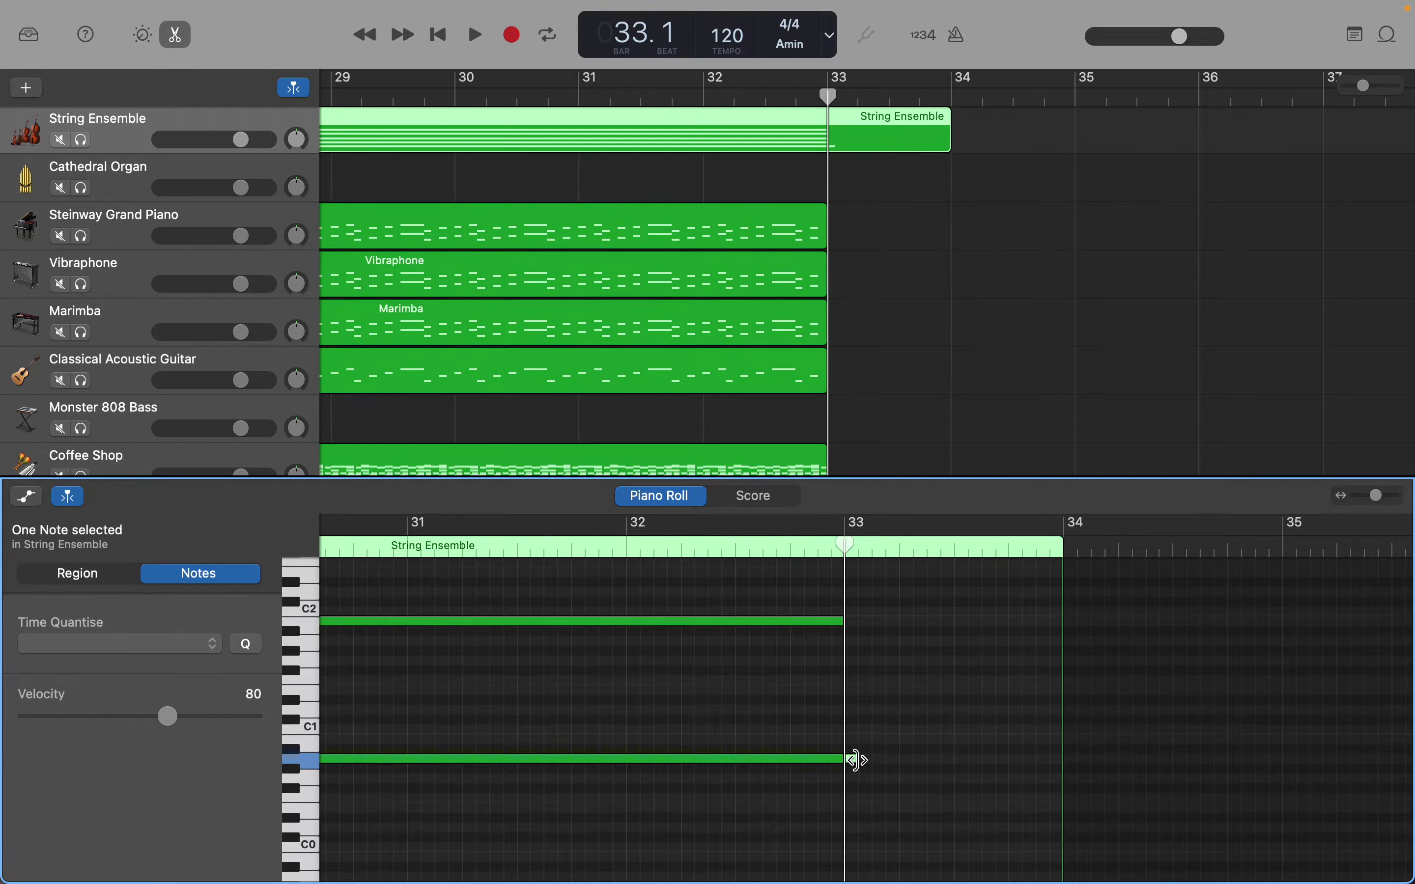
drag(856, 761, 869, 760)
Step: Add eighth notes on B1 and C3 at the start of bar 33, continuing the existing held chord notes
scroll(868, 760, up, 3)
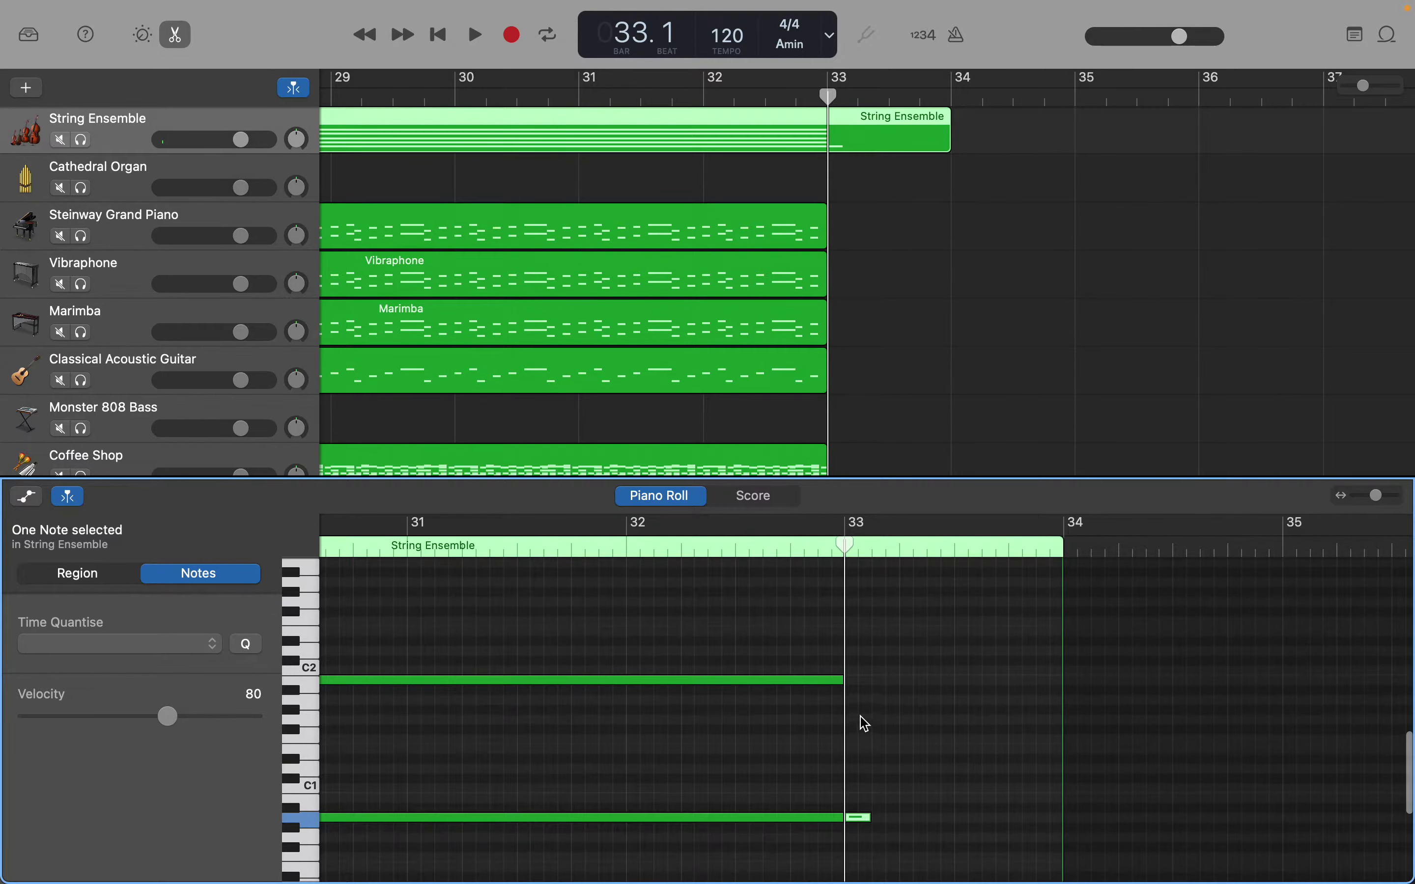
right_click(852, 685)
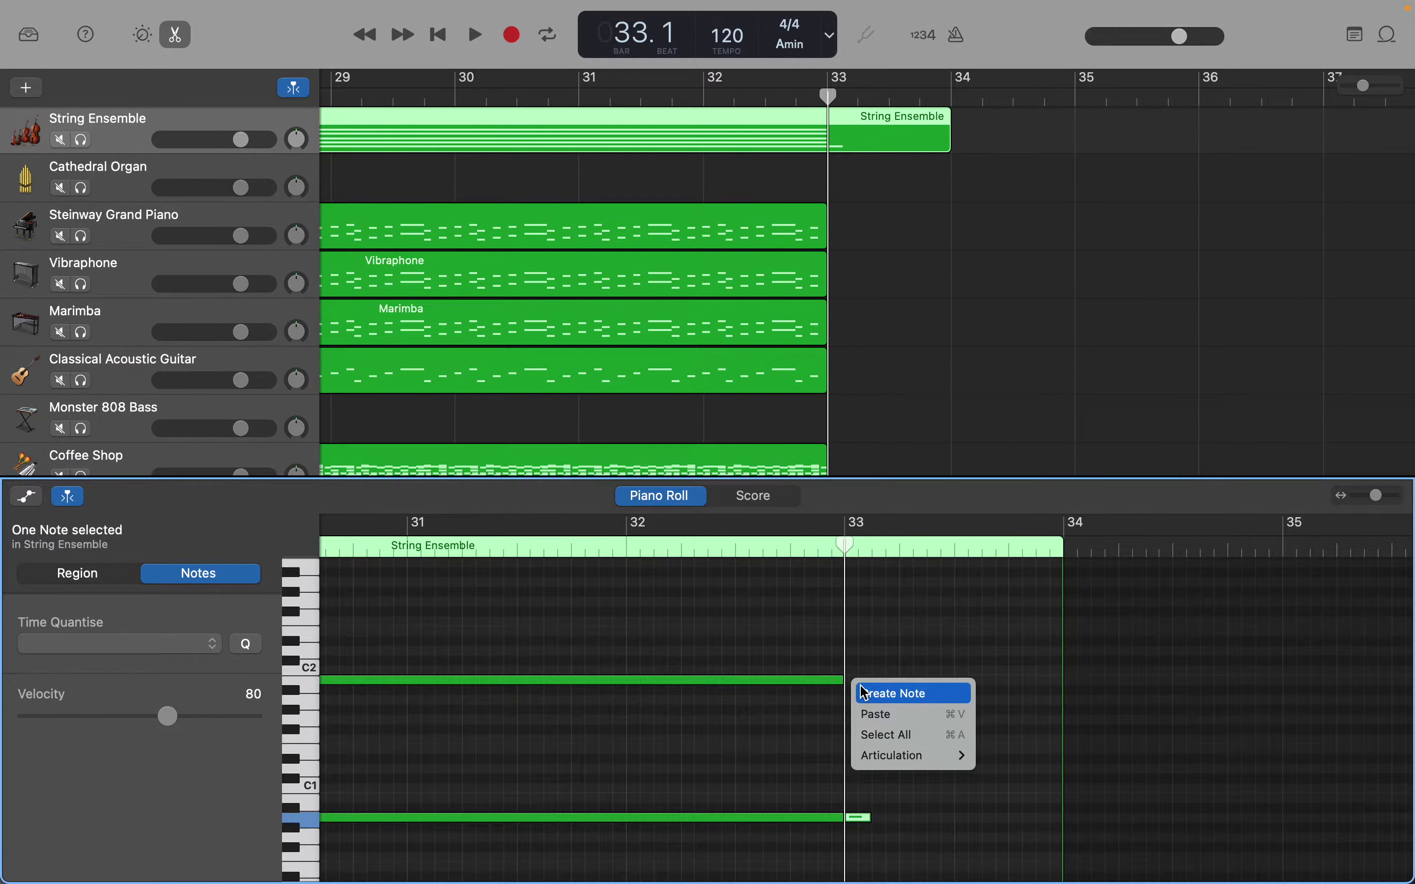
click(865, 693)
scroll(868, 666, up, 5)
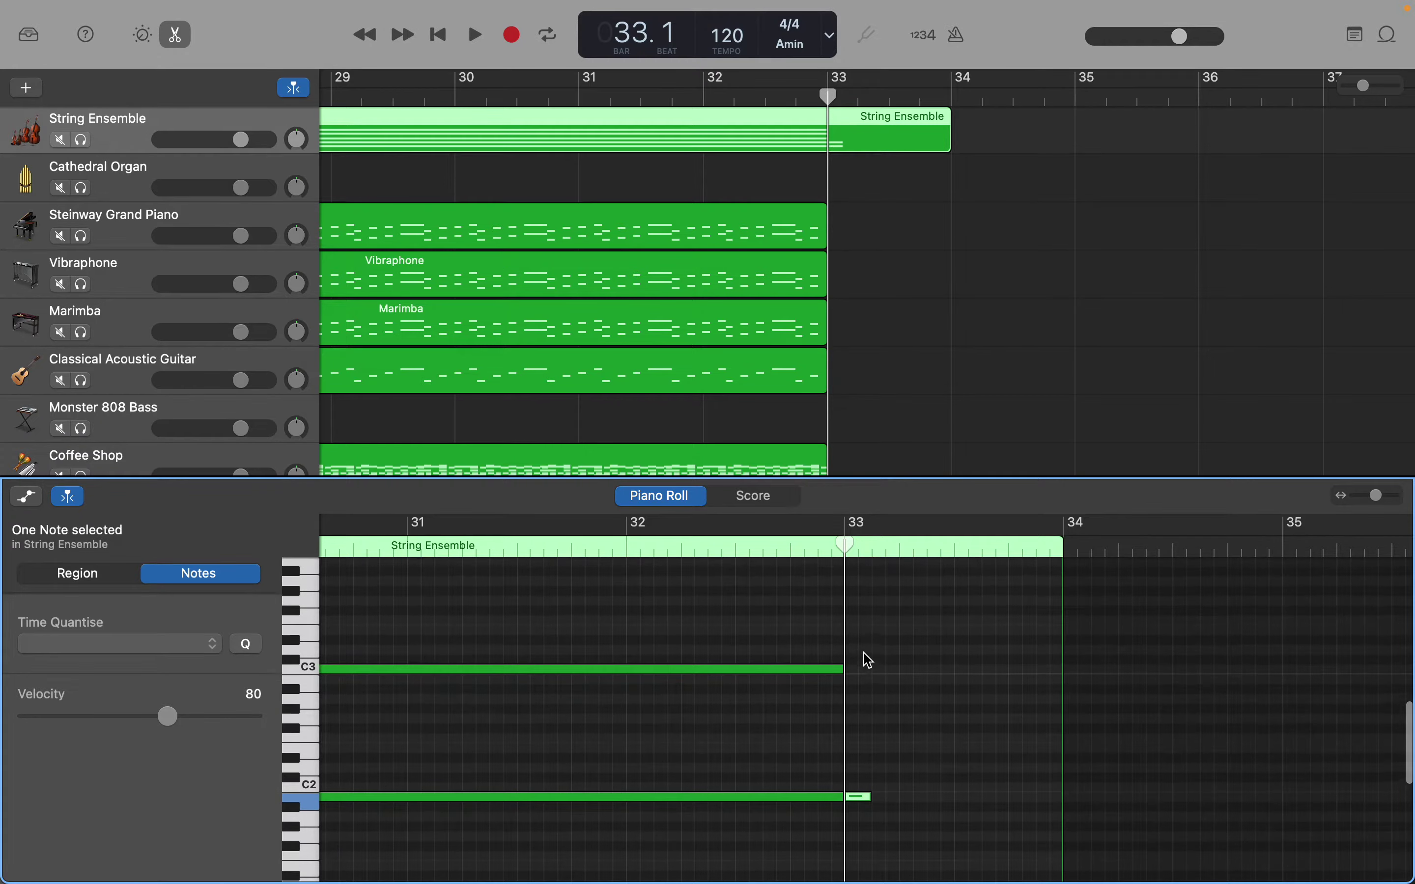
right_click(866, 666)
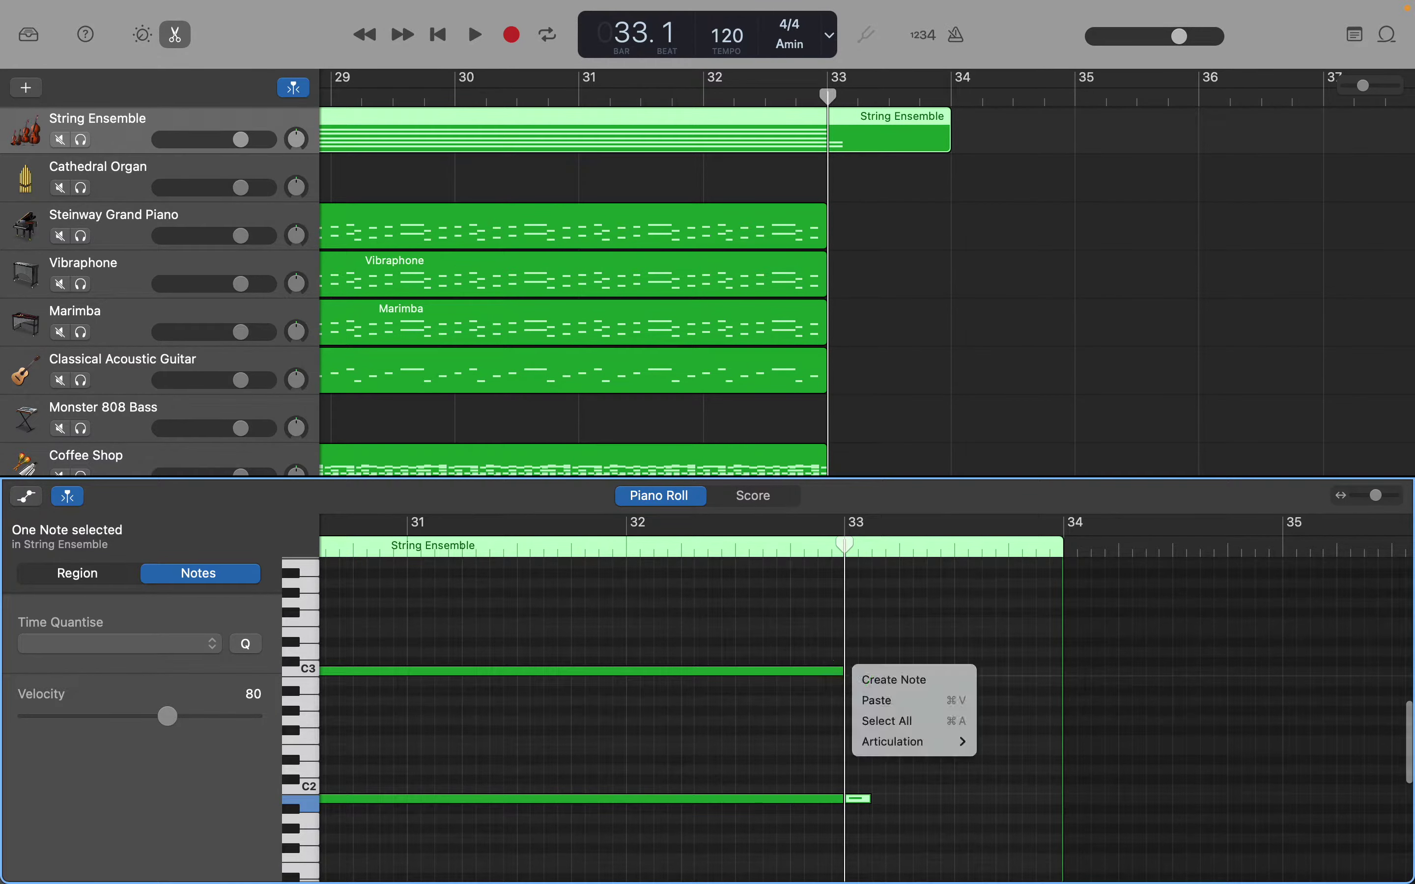
click(870, 679)
Step: Add eighth notes on E4 and G5 at the start of bar 33 to complete the string chord
scroll(870, 676, up, 5)
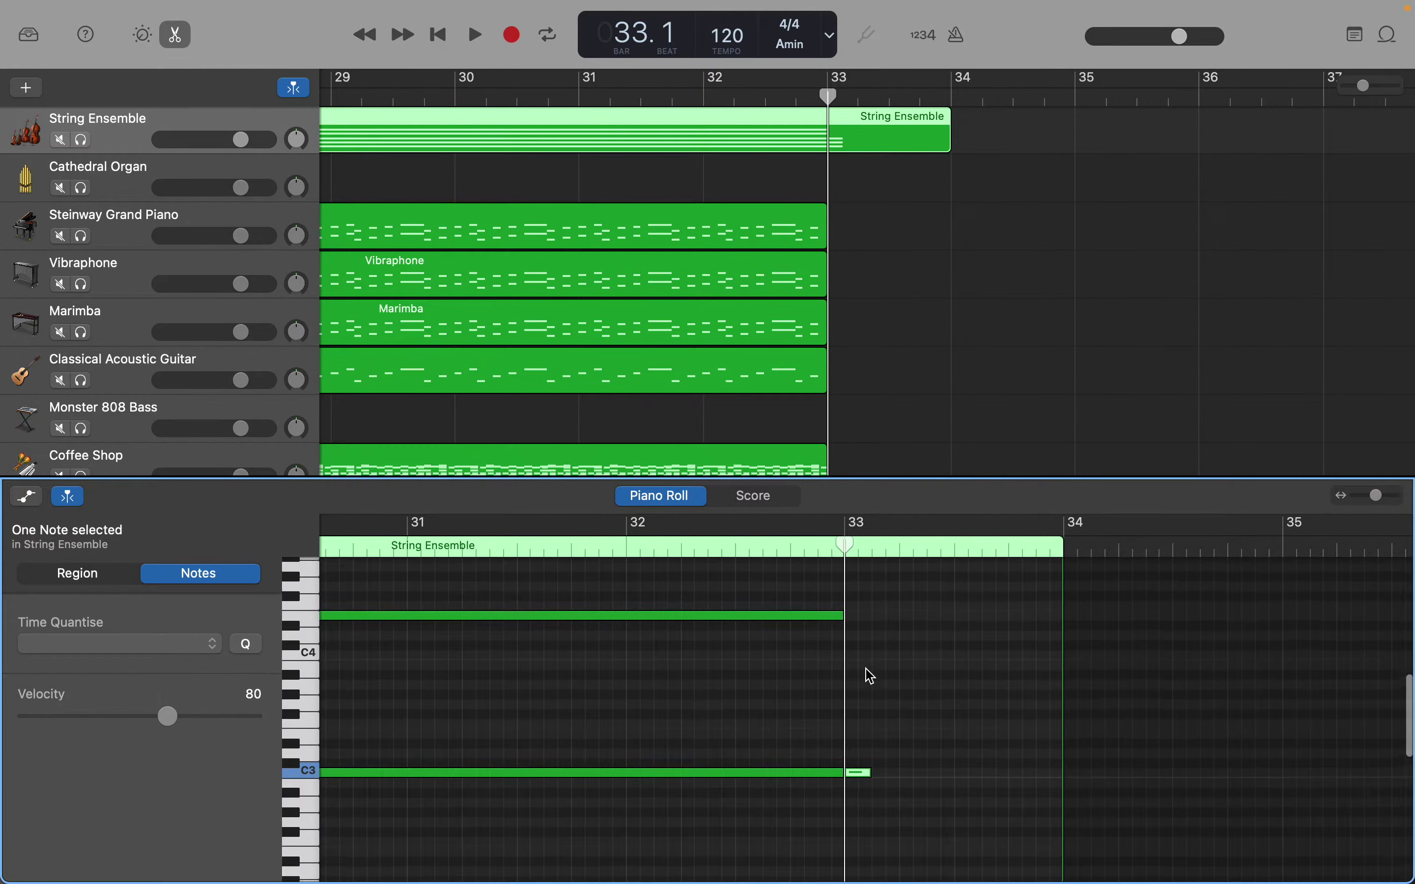
scroll(865, 673, up, 1)
right_click(852, 667)
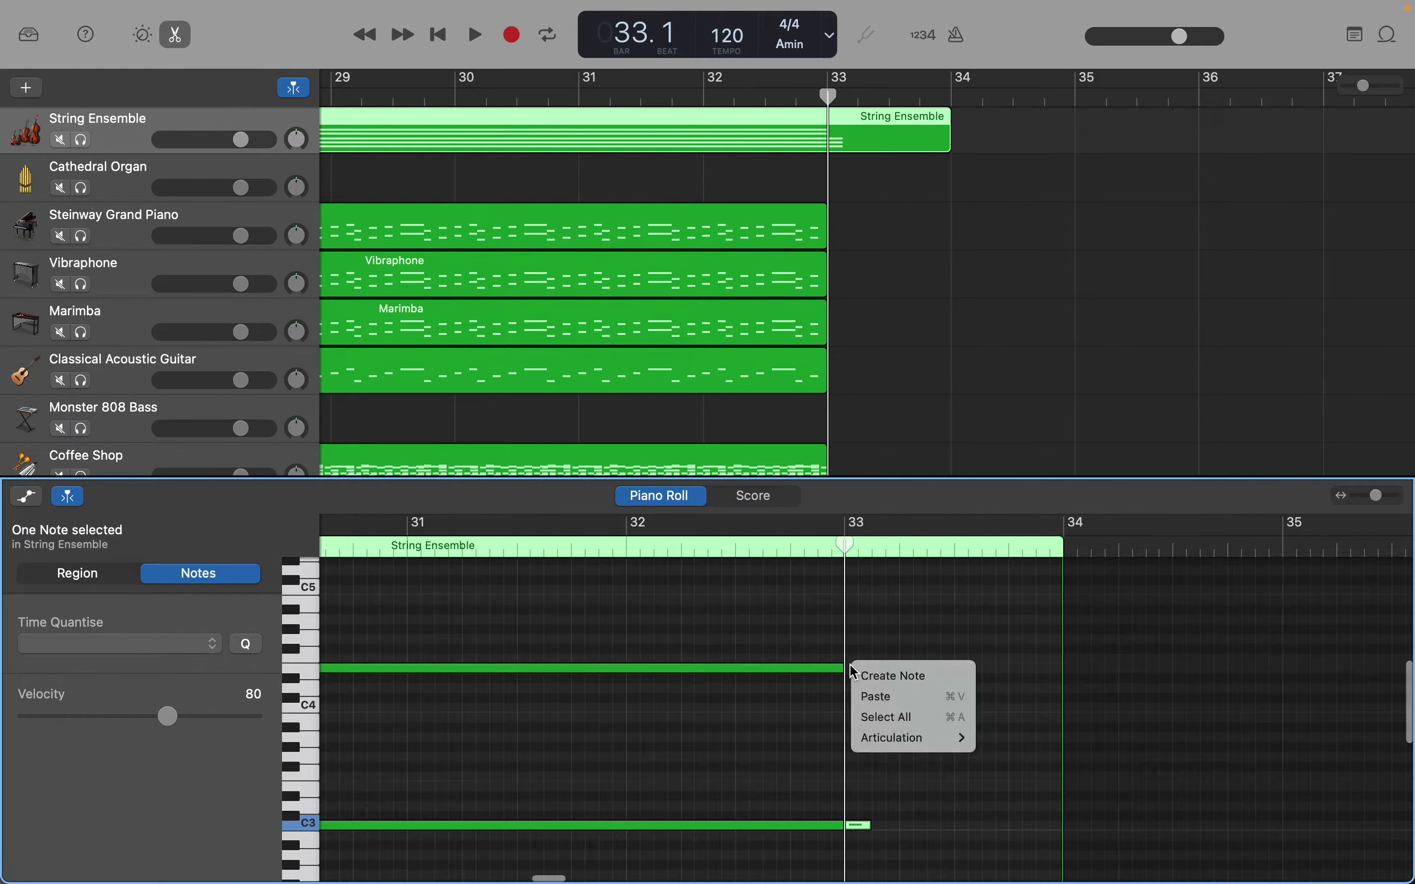
click(863, 670)
scroll(867, 675, up, 8)
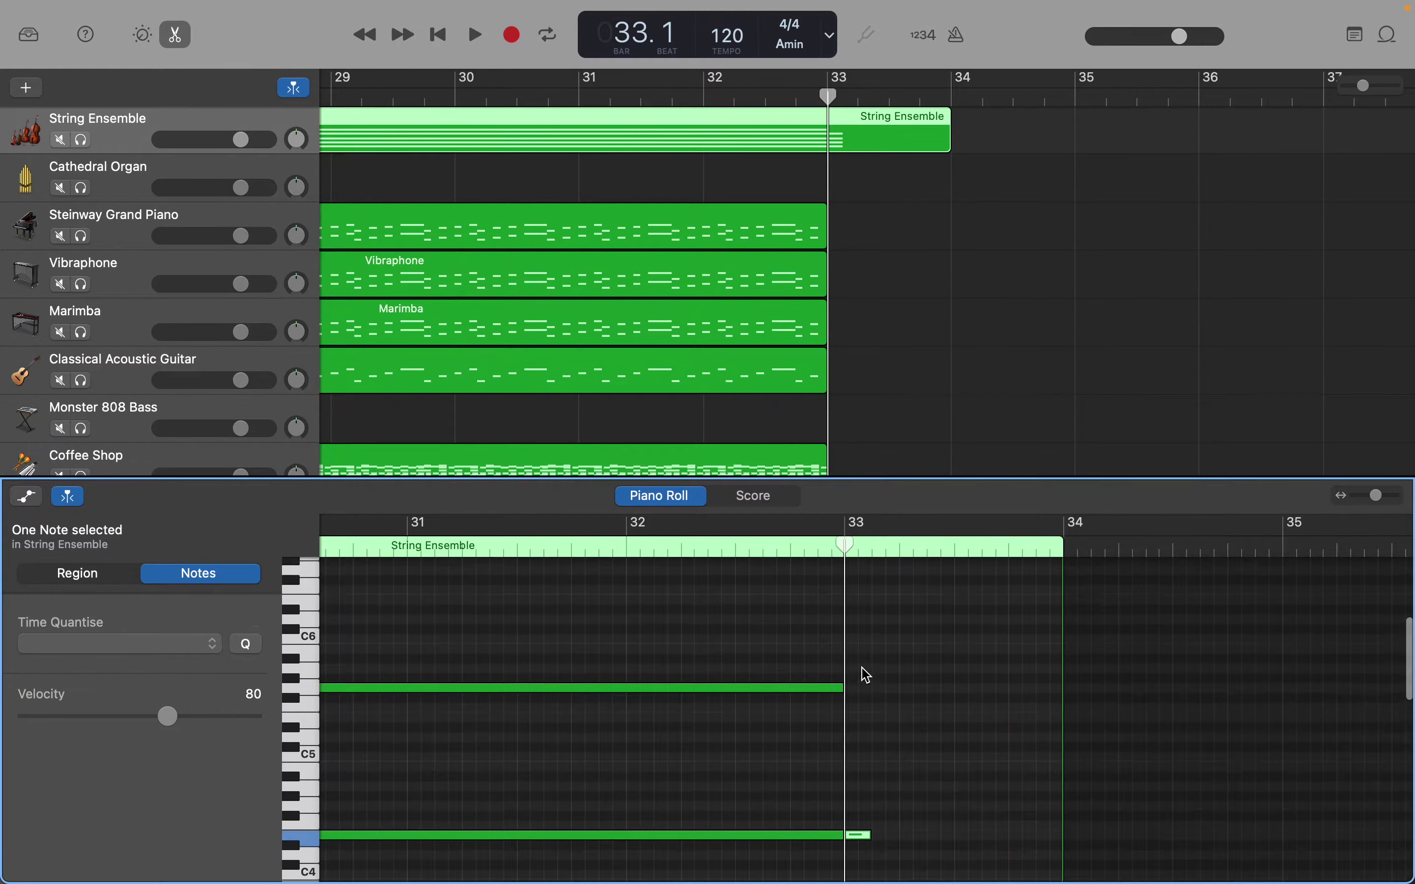
right_click(850, 719)
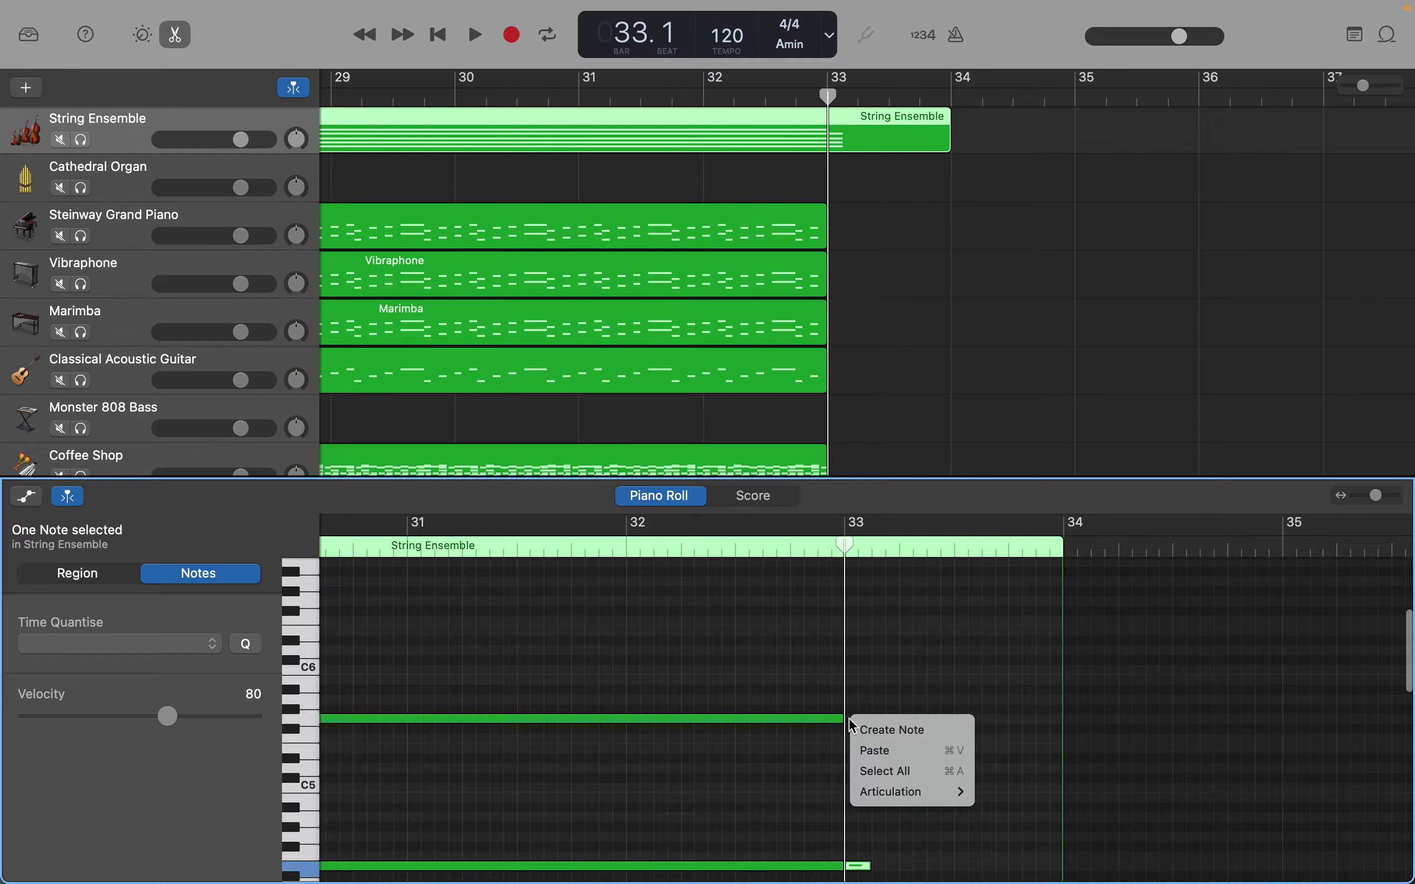
click(864, 722)
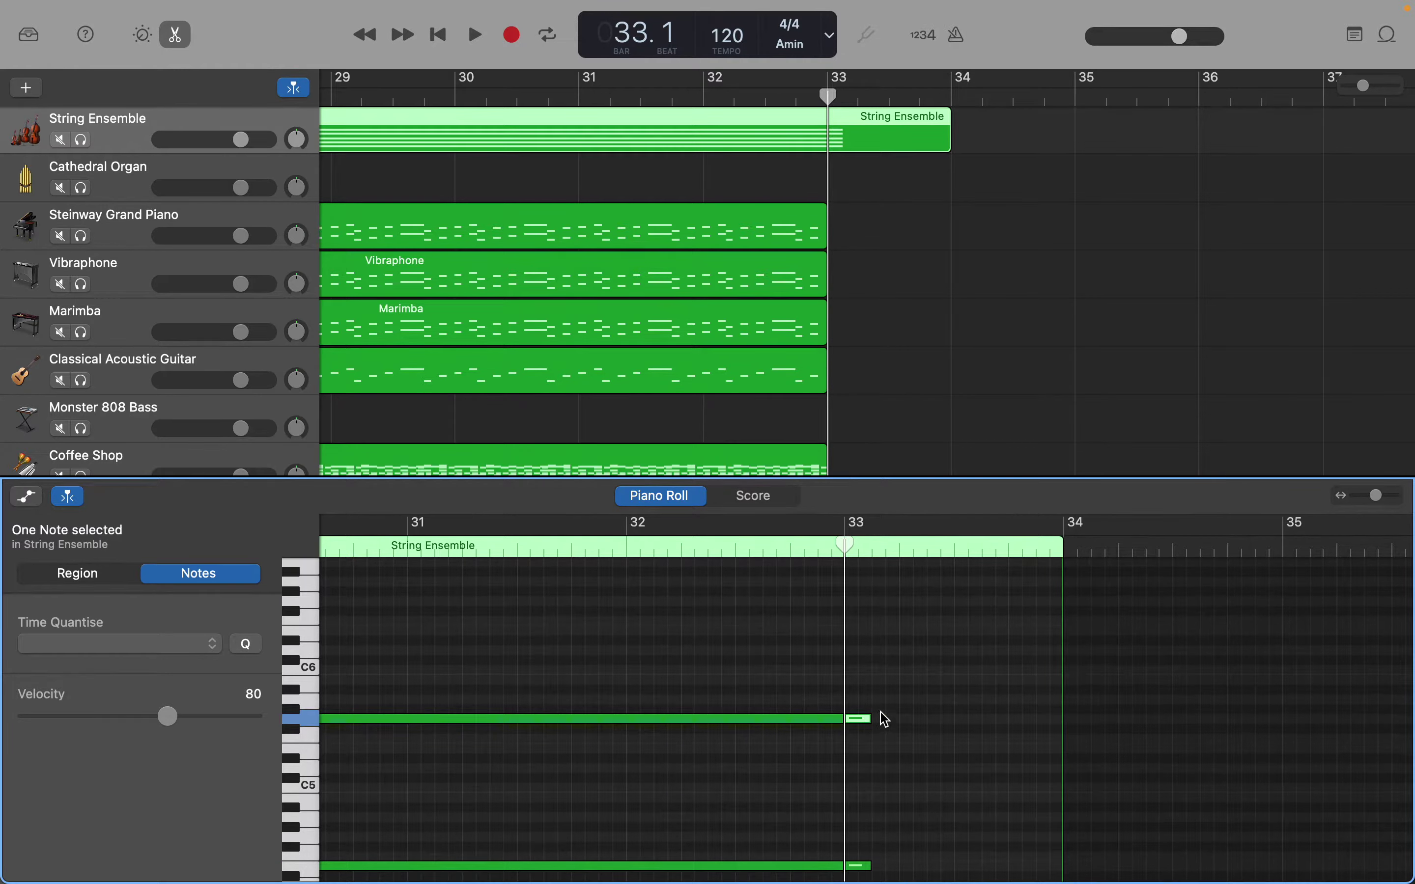
Step: Add eighth notes on G5 and E4 at the second sixteenth of beat 4 in bar 33
right_click(1031, 725)
click(1034, 726)
click(1053, 728)
scroll(1036, 790, down, 5)
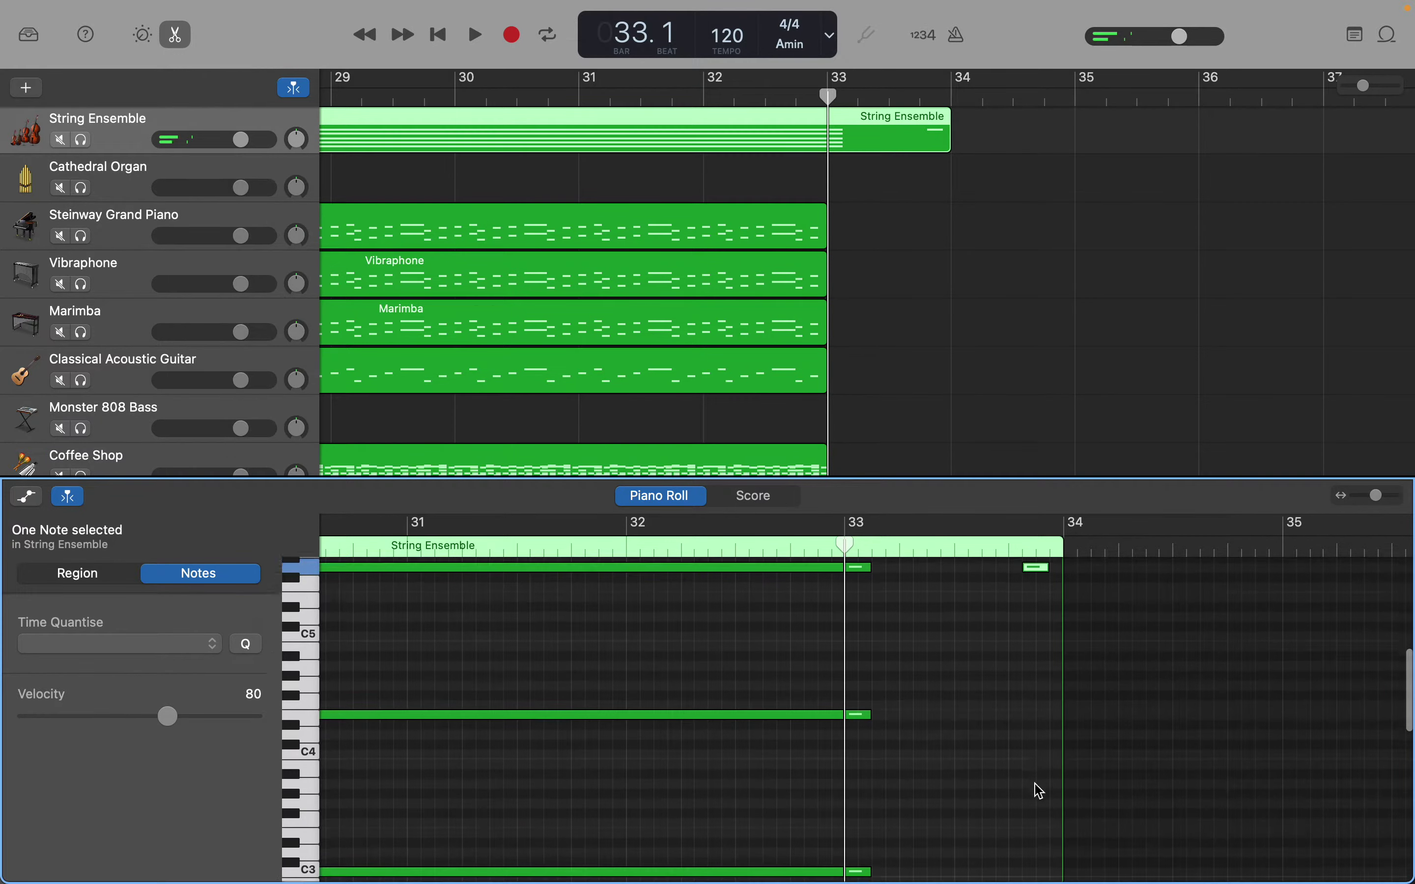
scroll(1039, 792, down, 1)
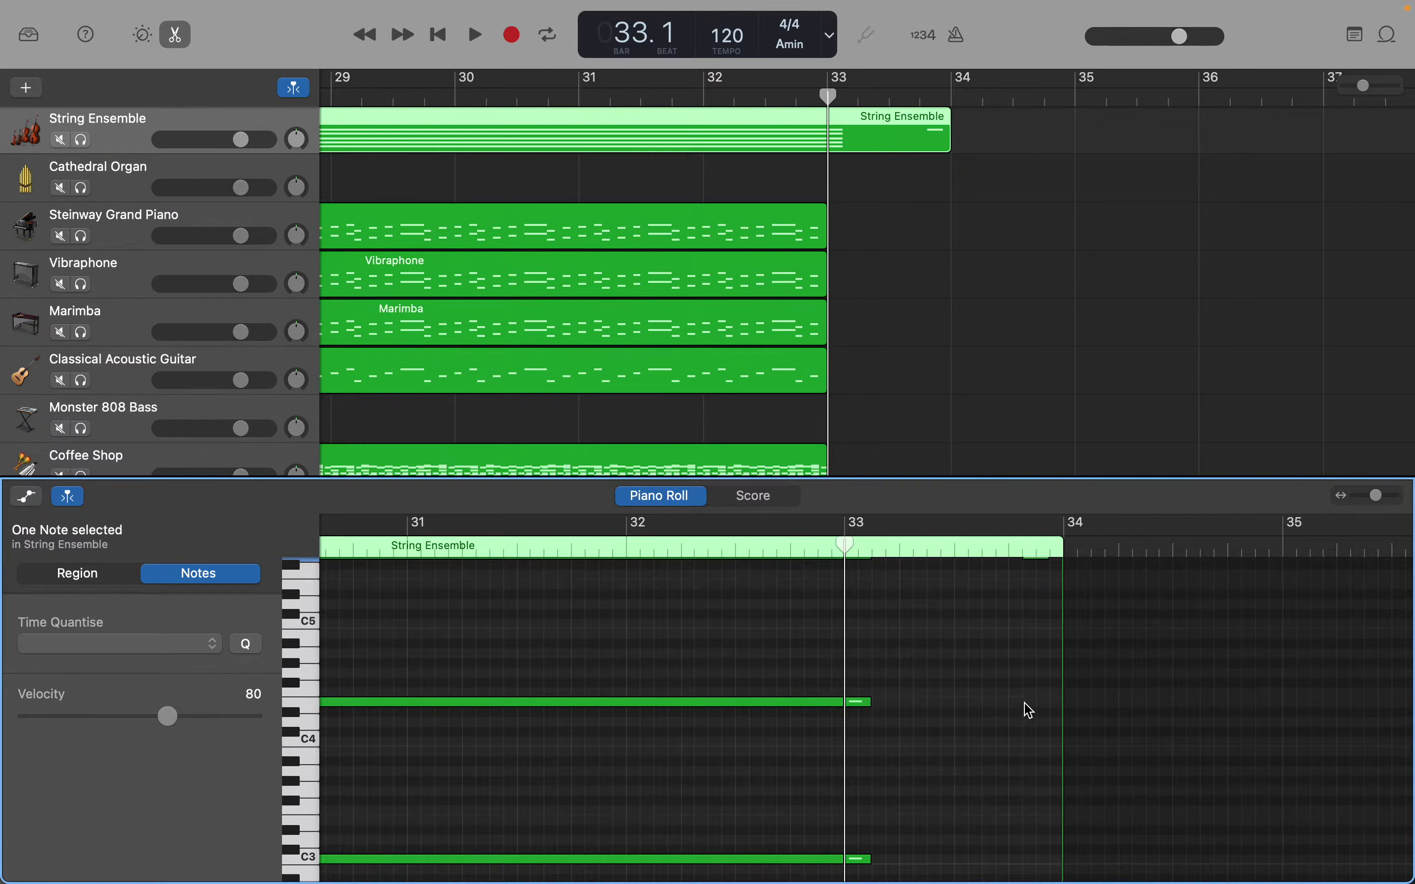
right_click(1025, 703)
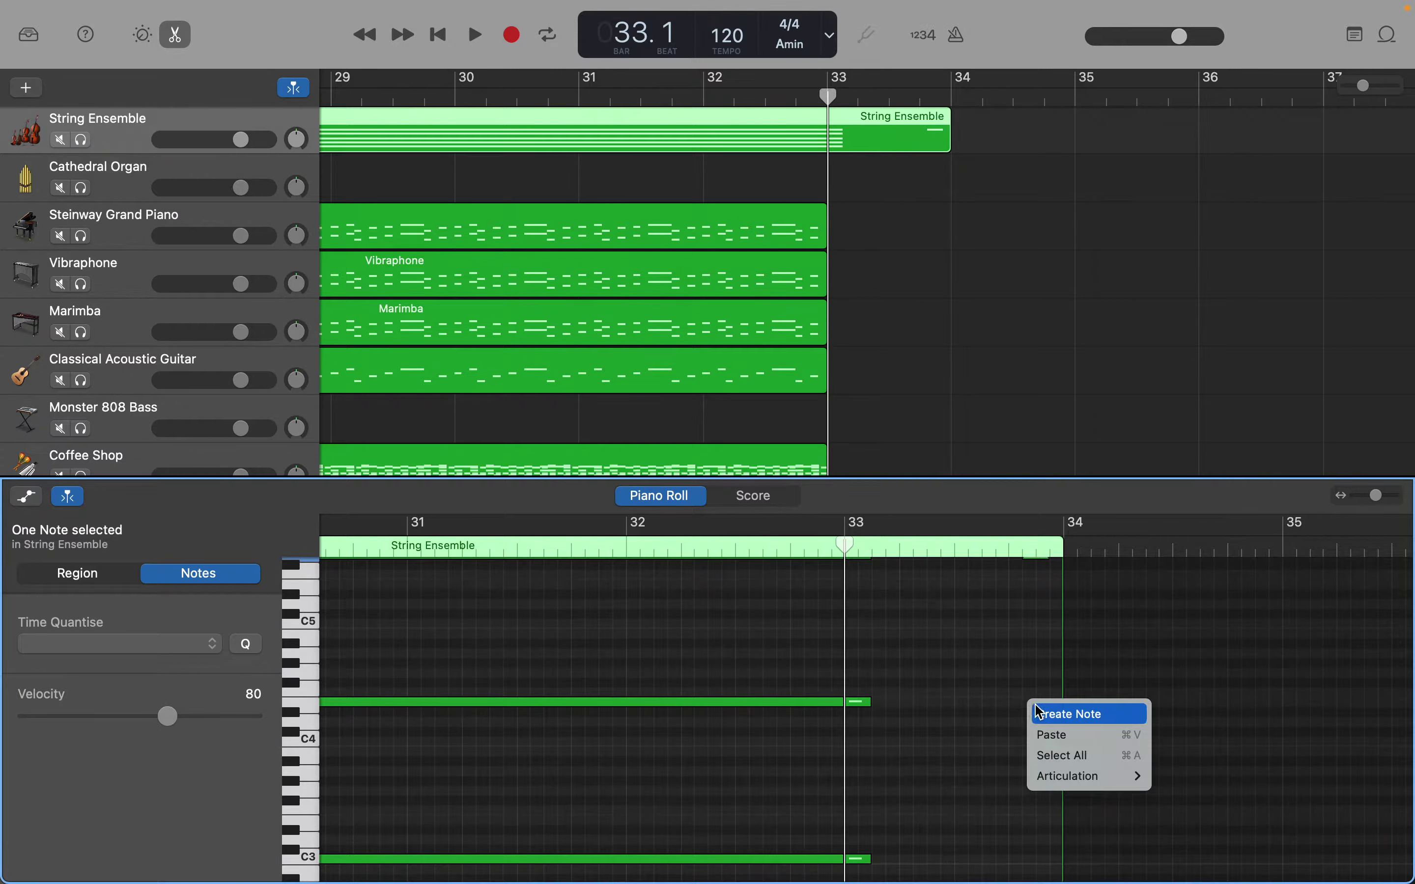
click(1043, 714)
Step: Add matching eighth notes on C3, B1 and A0 at the second sixteenth of beat 4 in bar 33
scroll(1027, 720, down, 5)
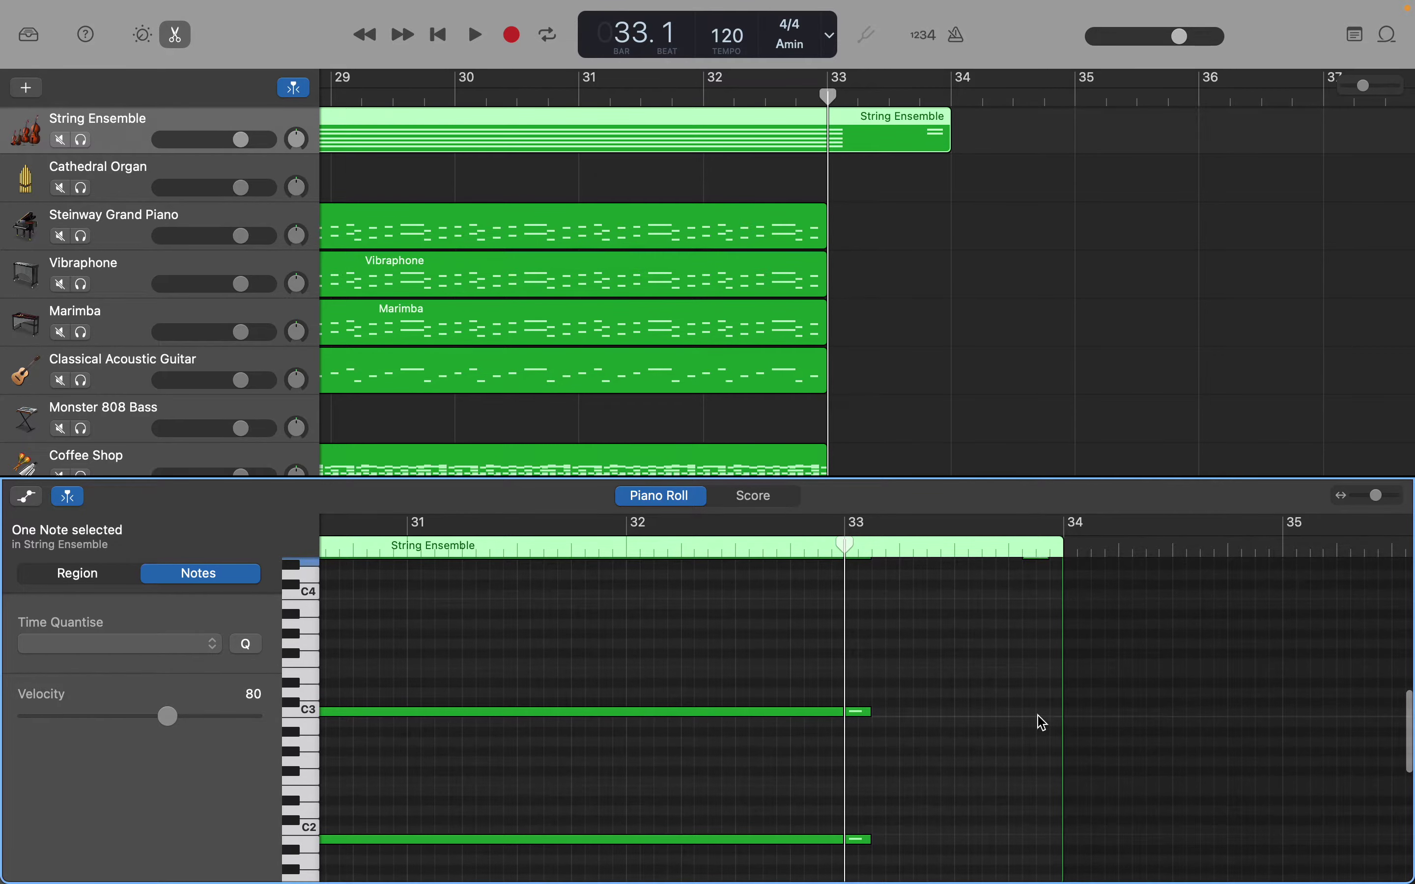
right_click(1040, 721)
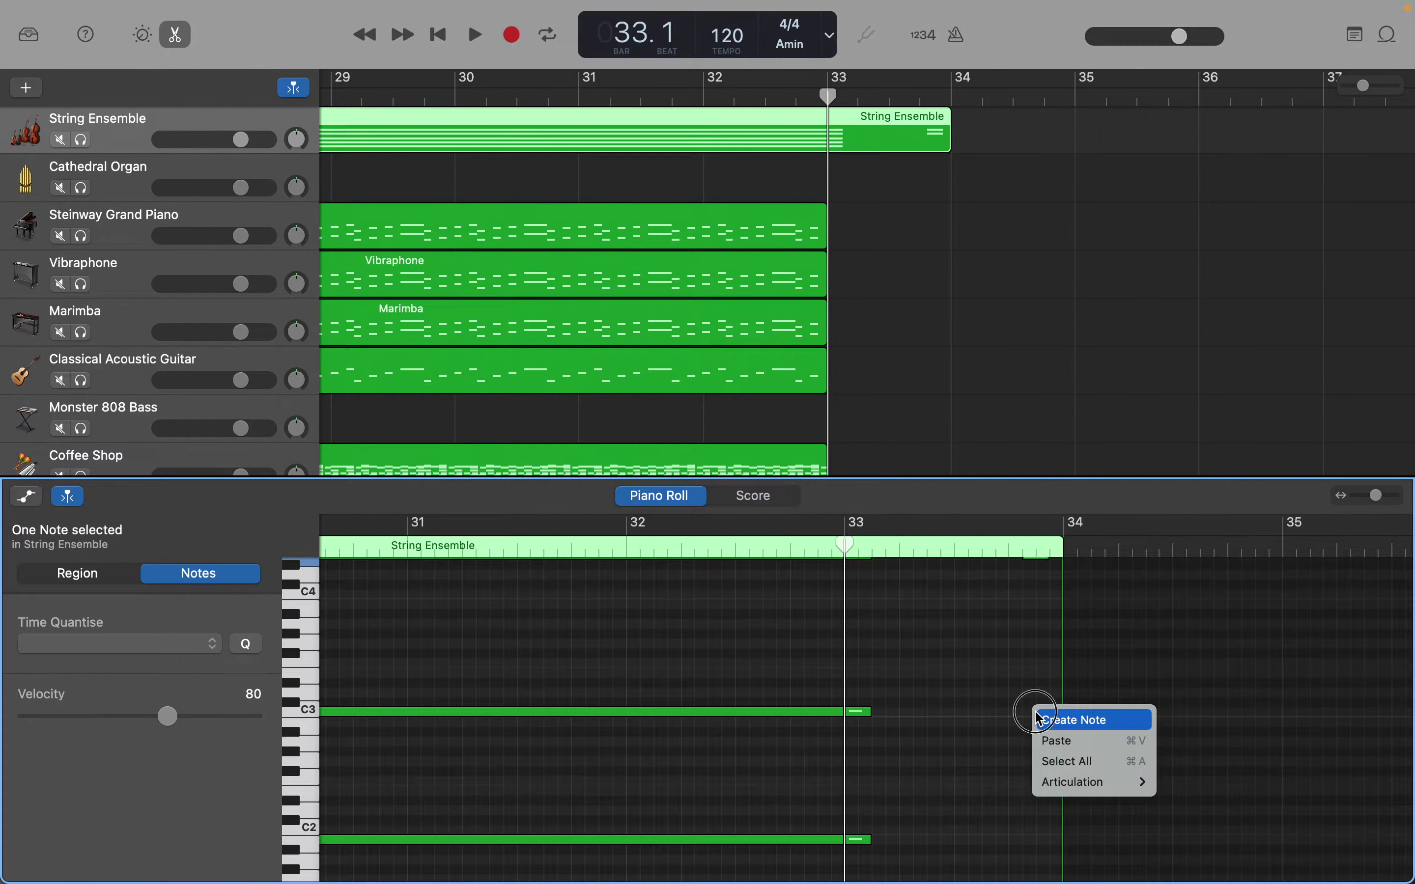
click(1042, 721)
scroll(1032, 732, down, 5)
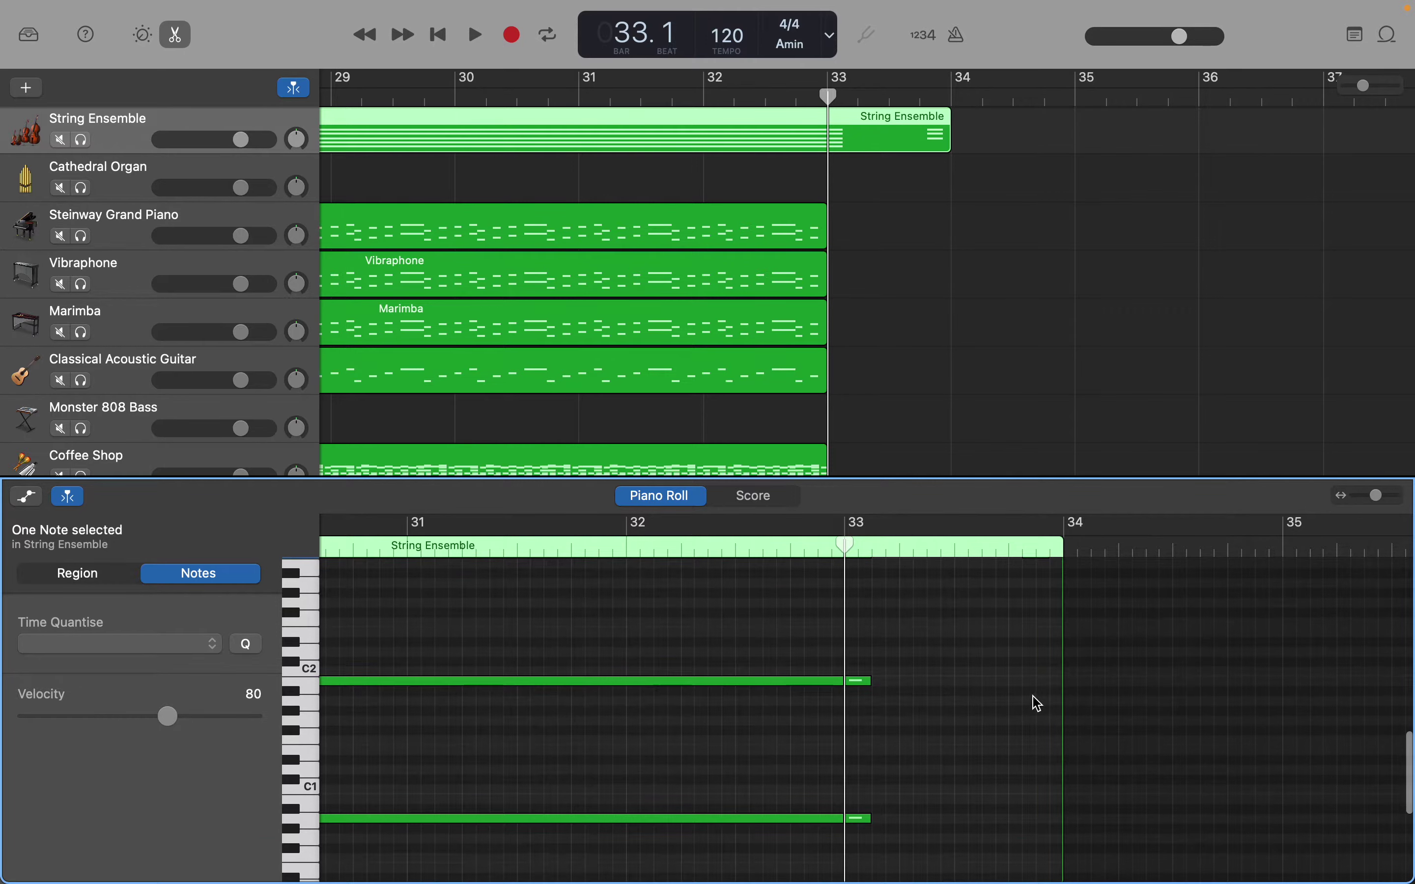
right_click(1041, 699)
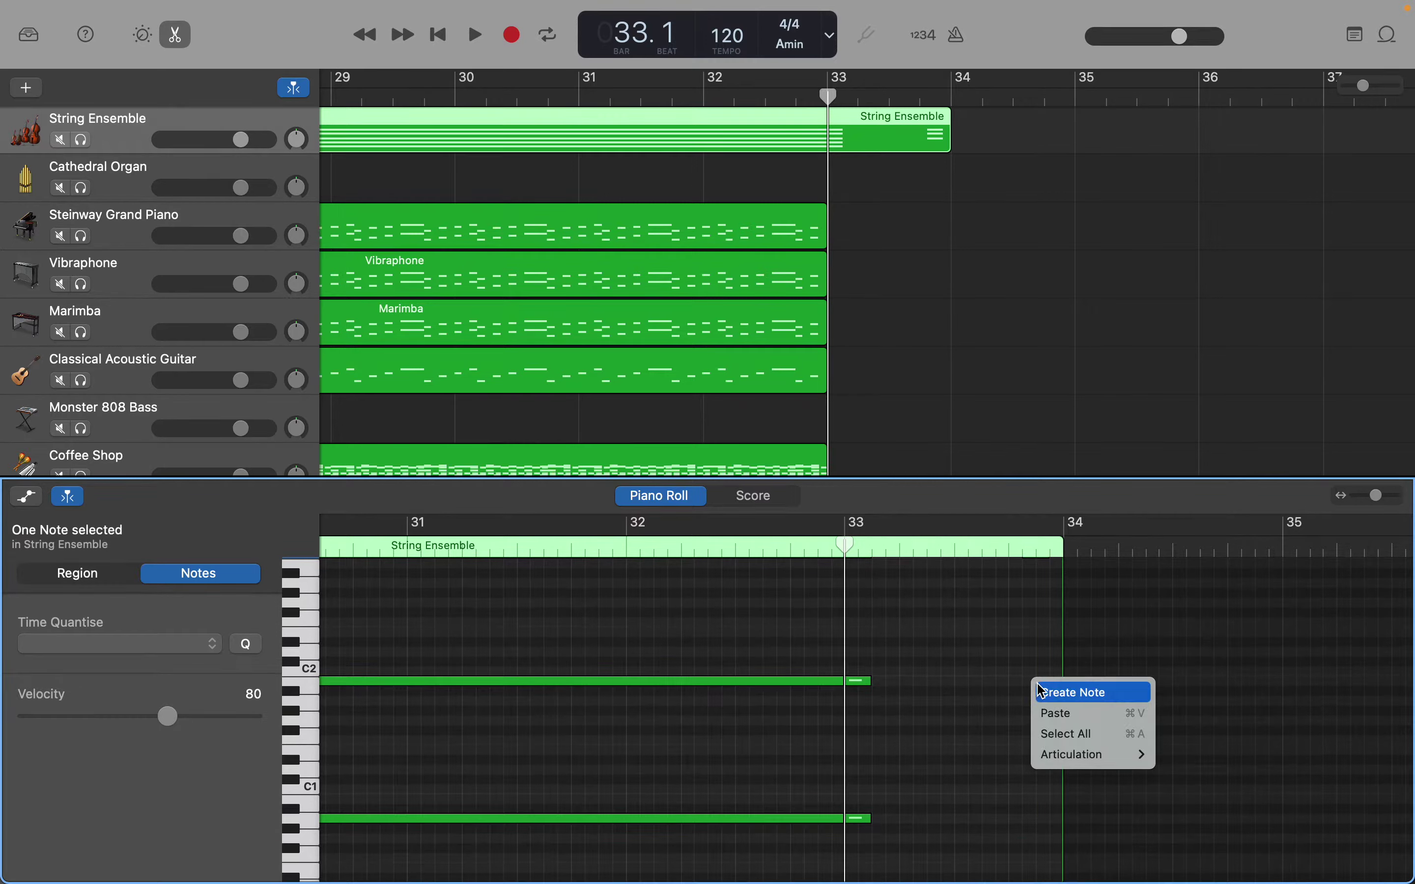
click(1044, 702)
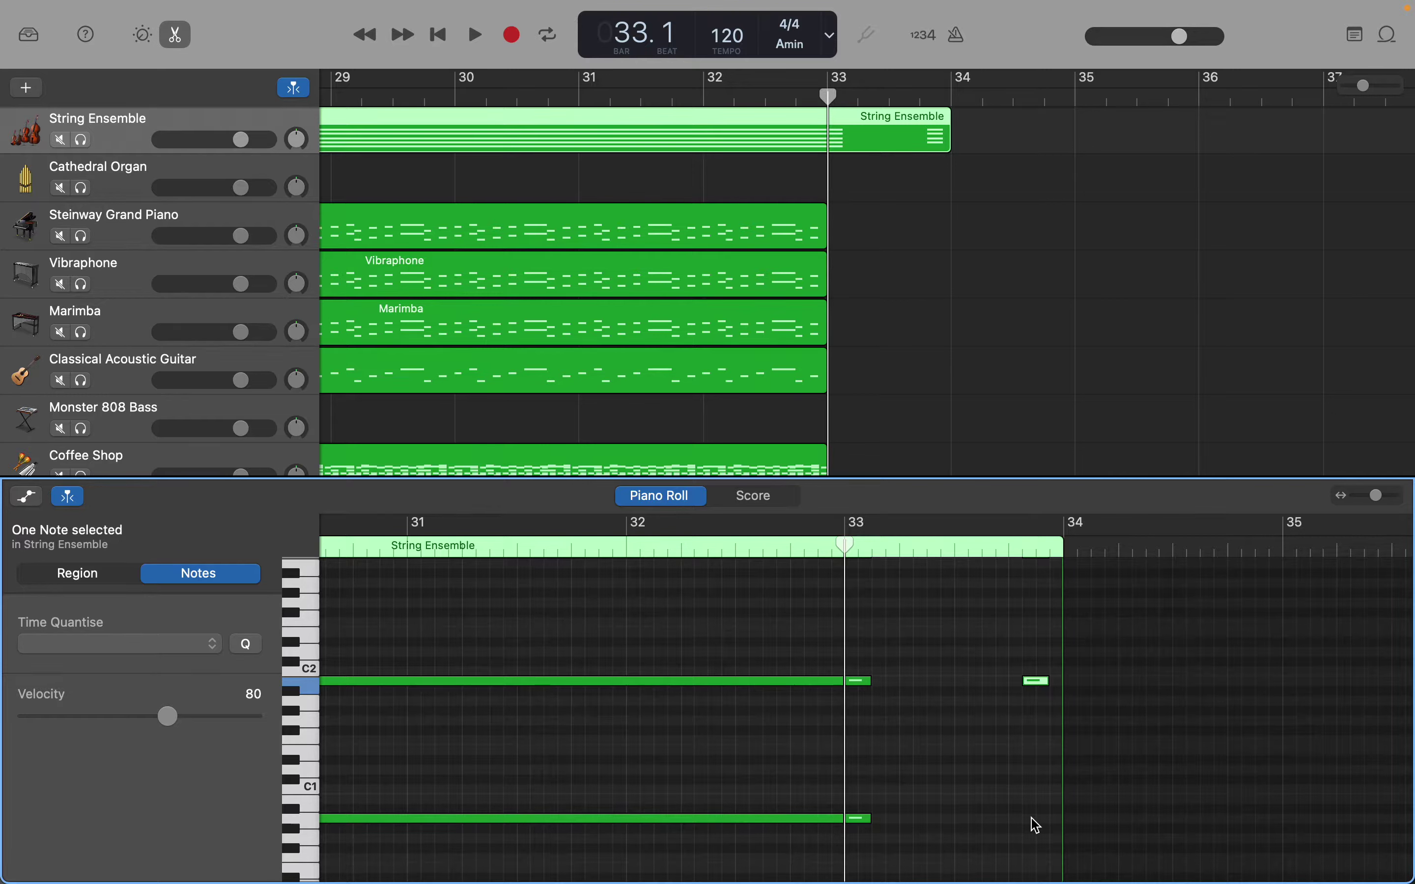
right_click(1033, 819)
click(1056, 802)
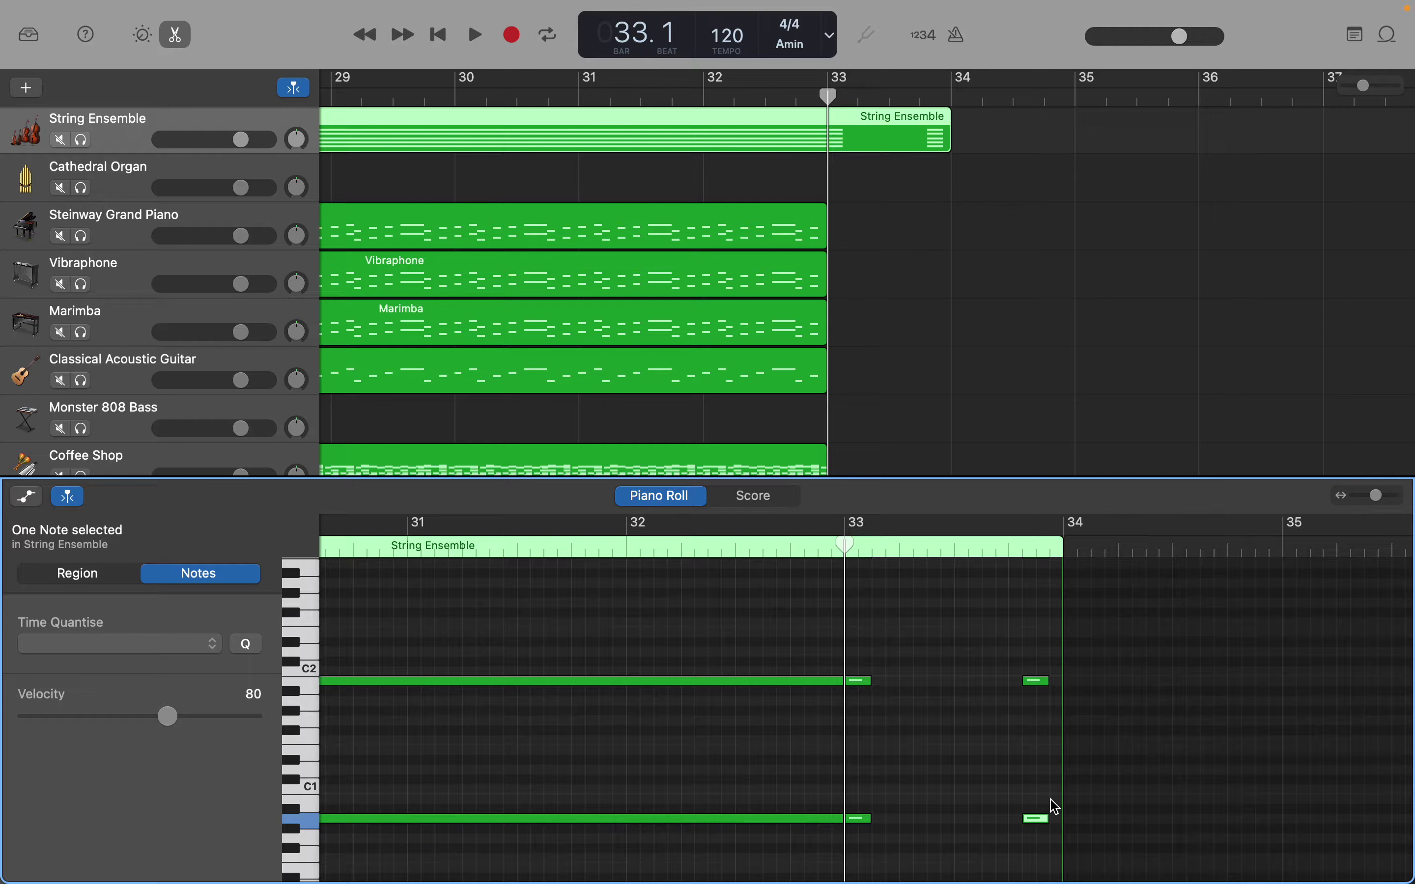
Step: Raise the two short G5 notes in bar 33 of the String Ensemble part to A5
scroll(1011, 802, down, 3)
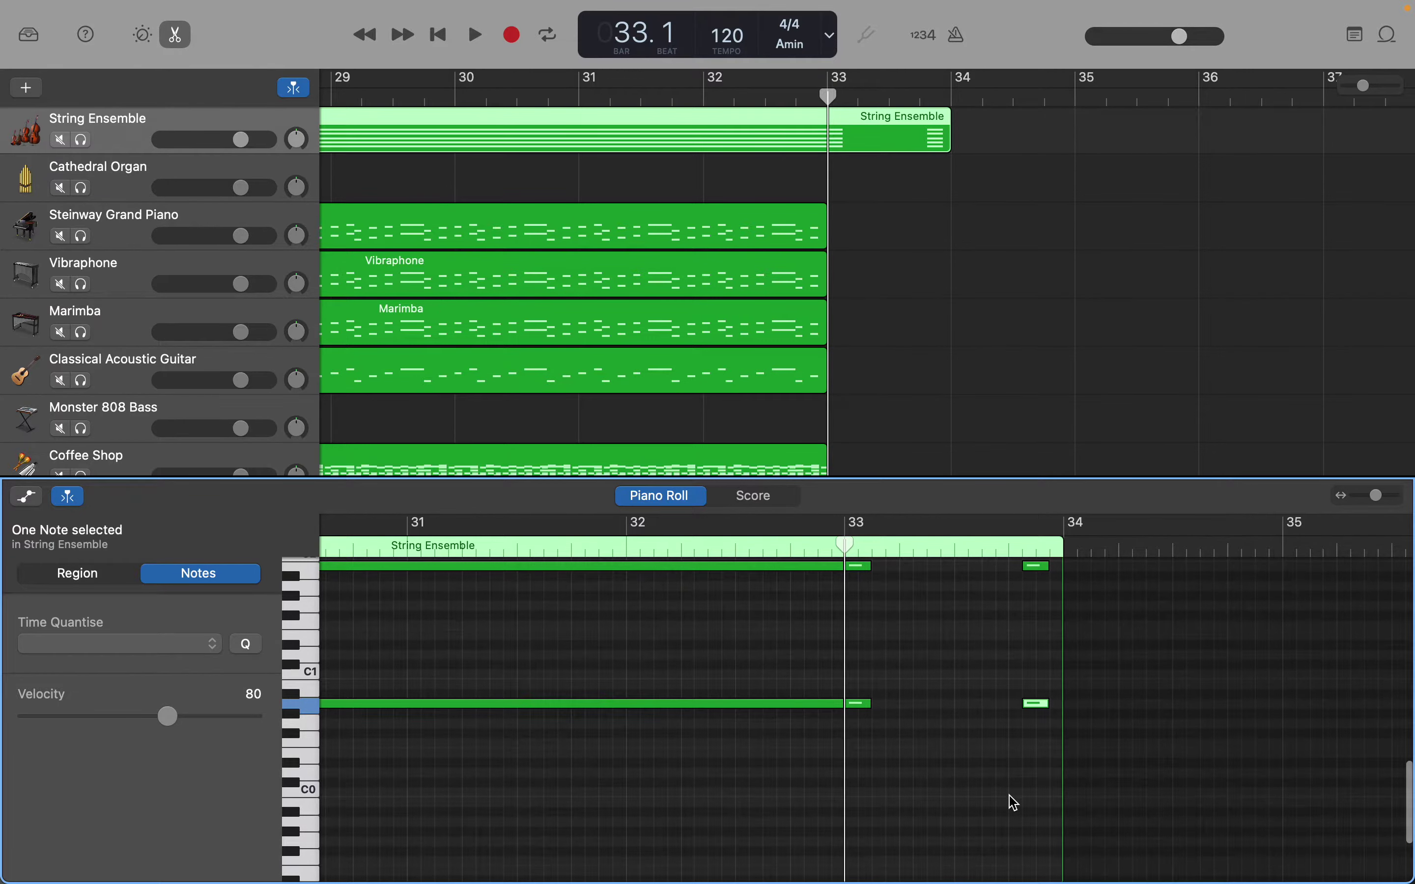
scroll(1015, 802, up, 4)
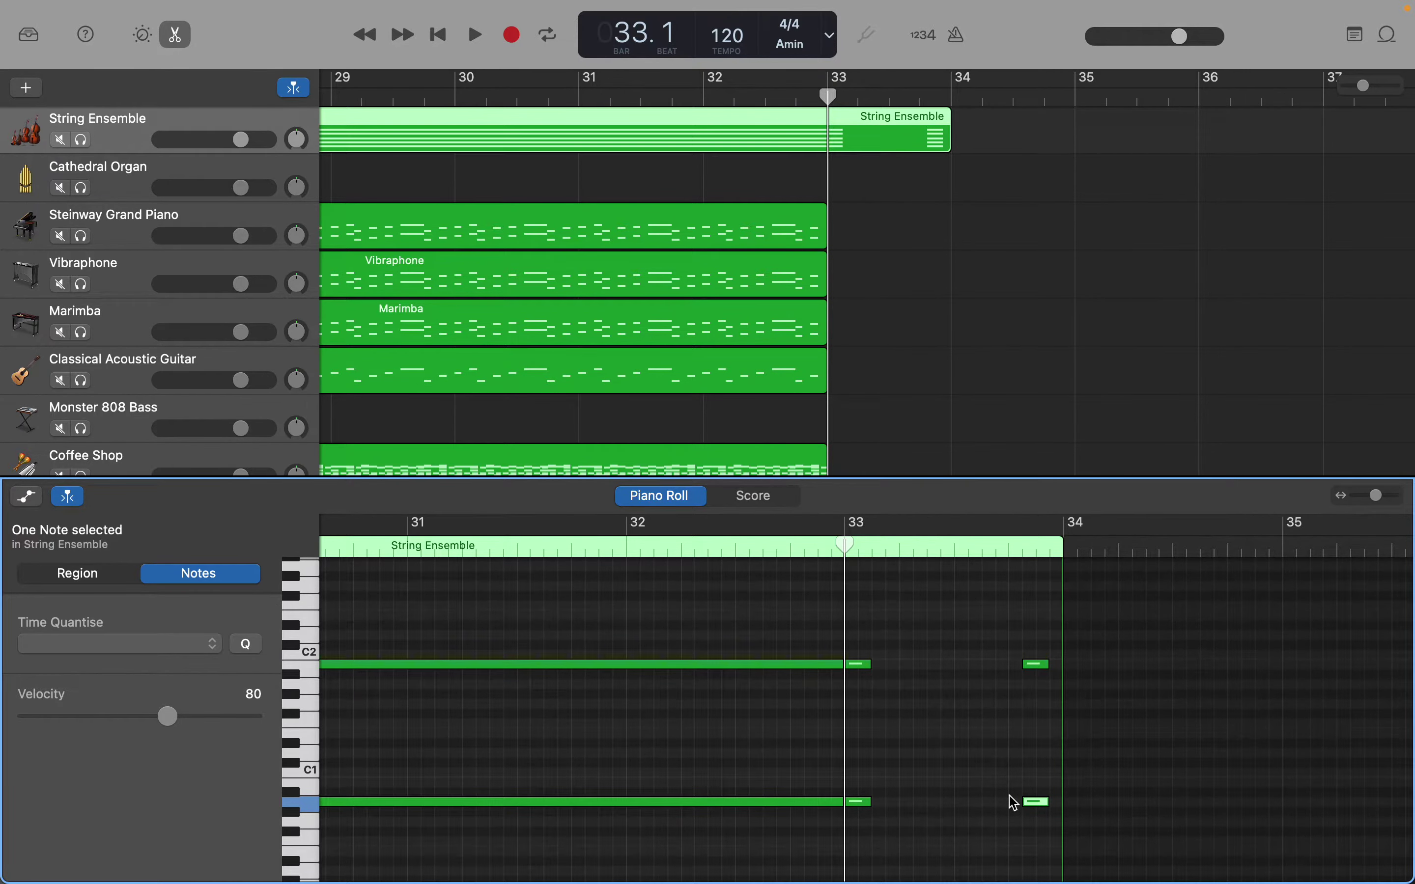
scroll(1014, 802, up, 10)
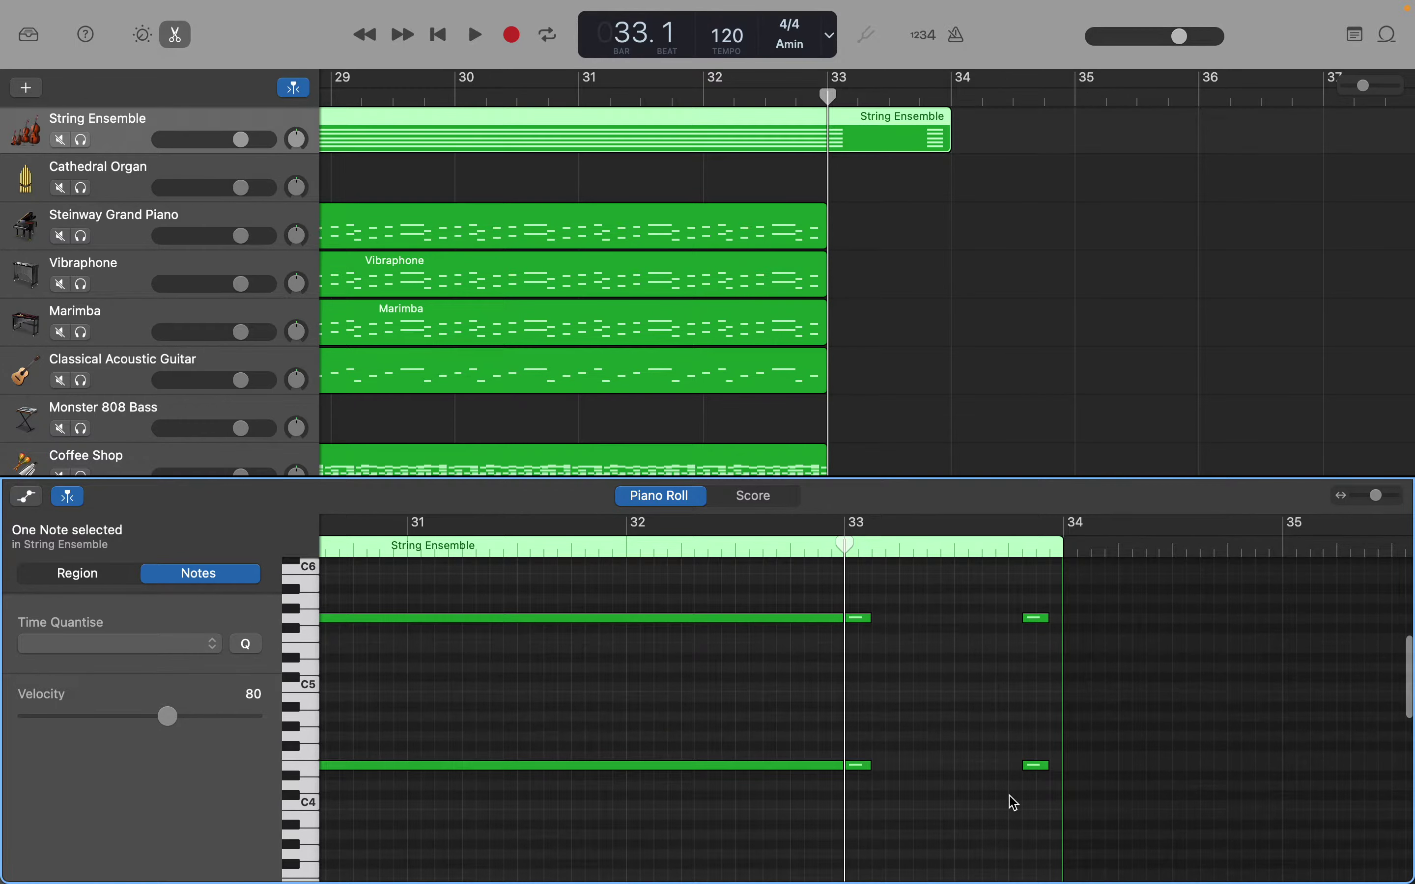
scroll(1015, 802, up, 4)
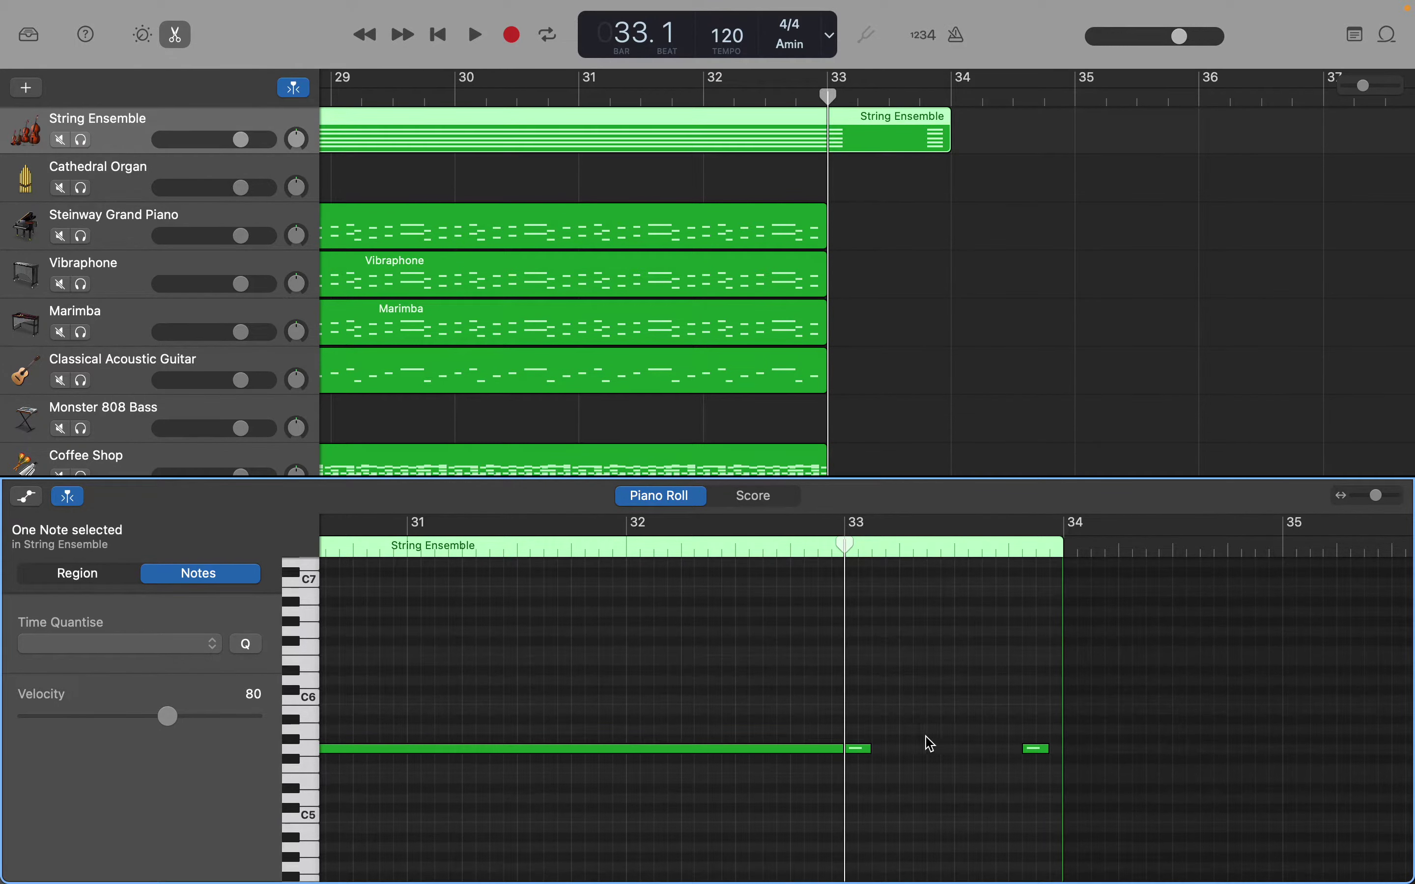
drag(862, 754, 861, 744)
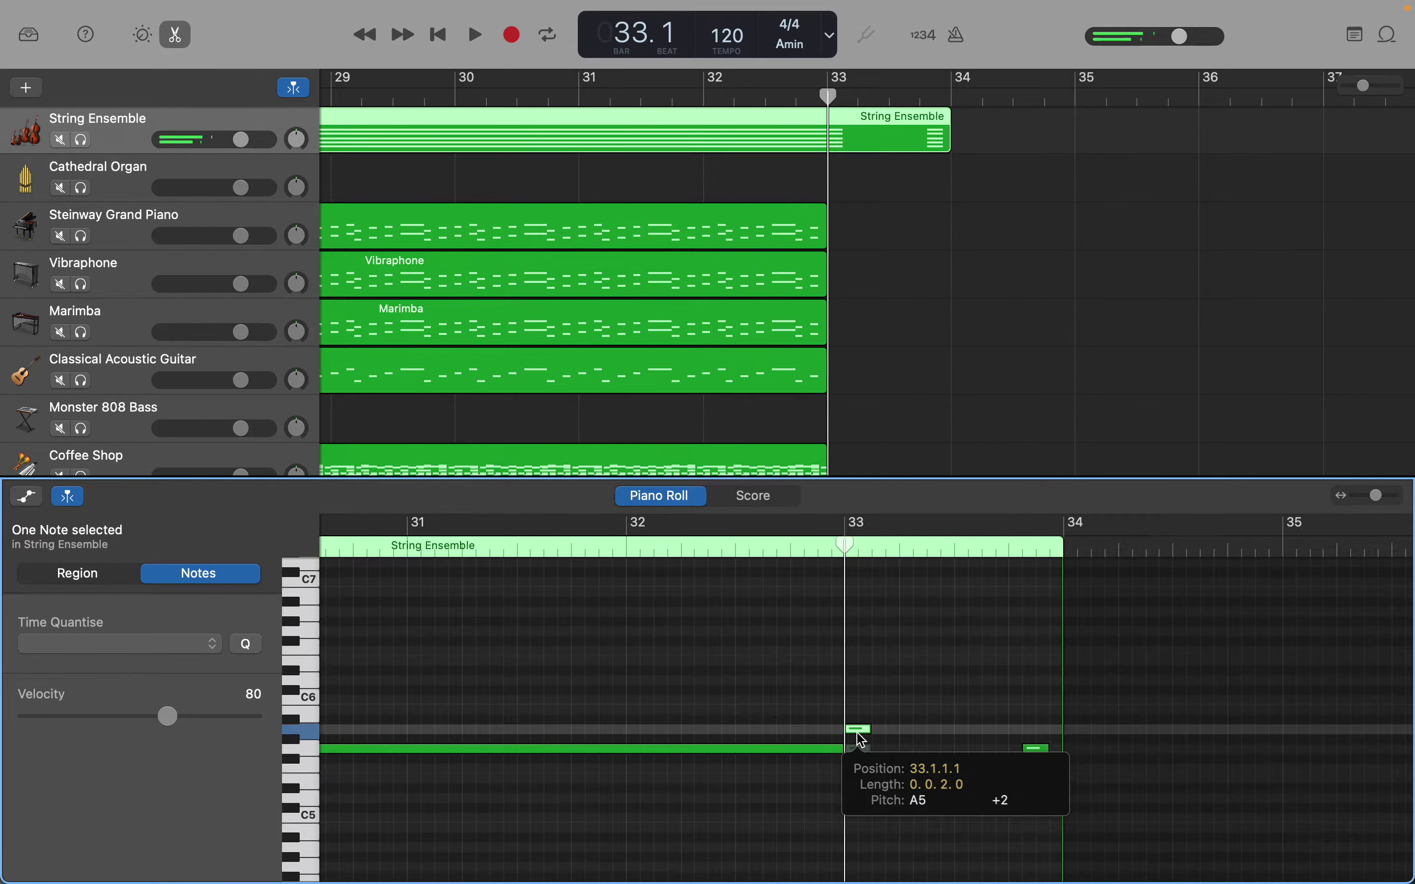
click(1039, 748)
drag(1039, 749, 1040, 731)
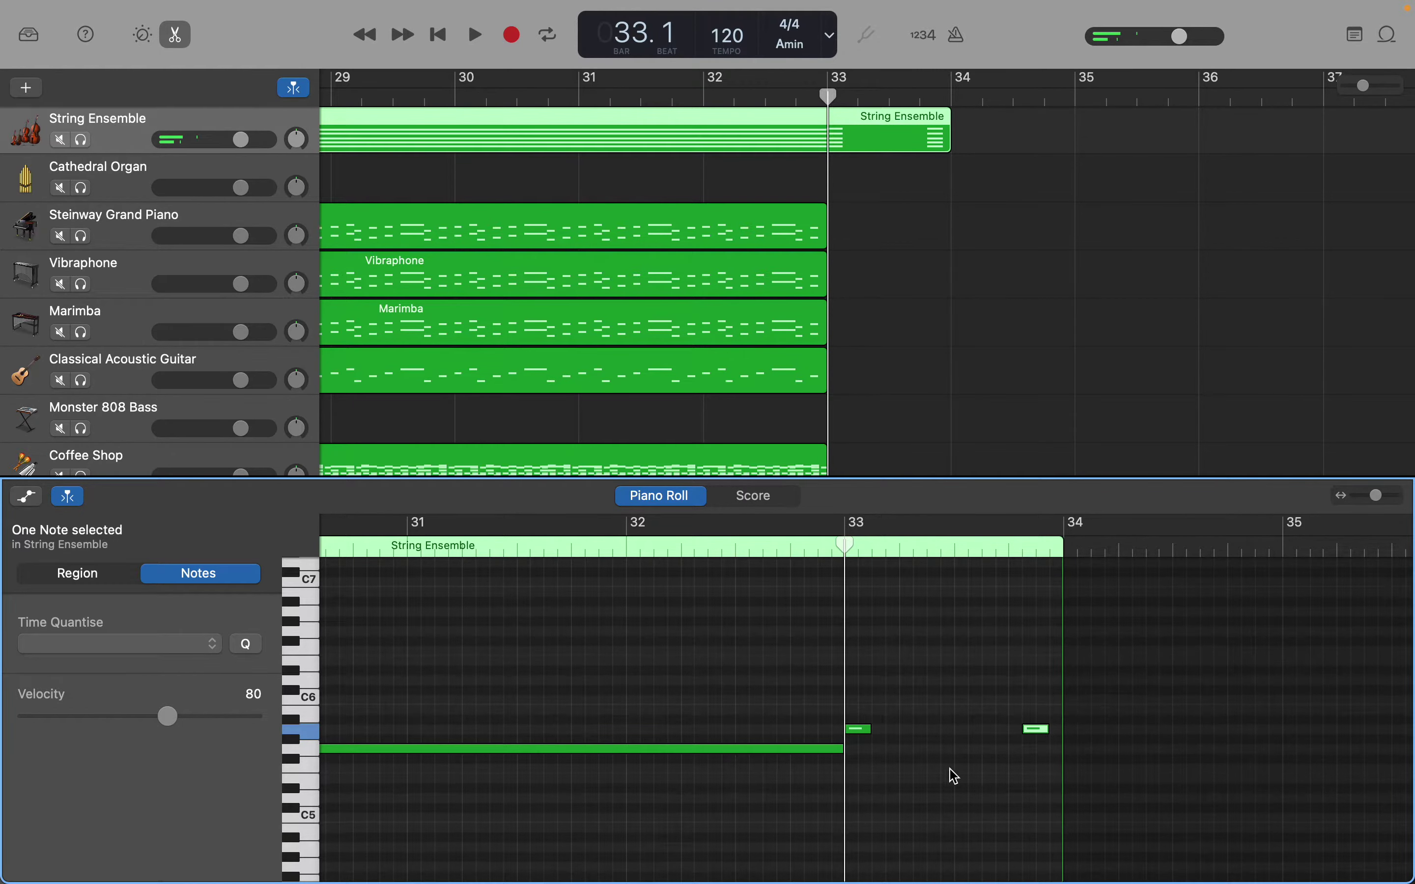
Step: Lower the two short B1 notes in bar 33 to G1
scroll(927, 792, down, 5)
scroll(930, 787, down, 1)
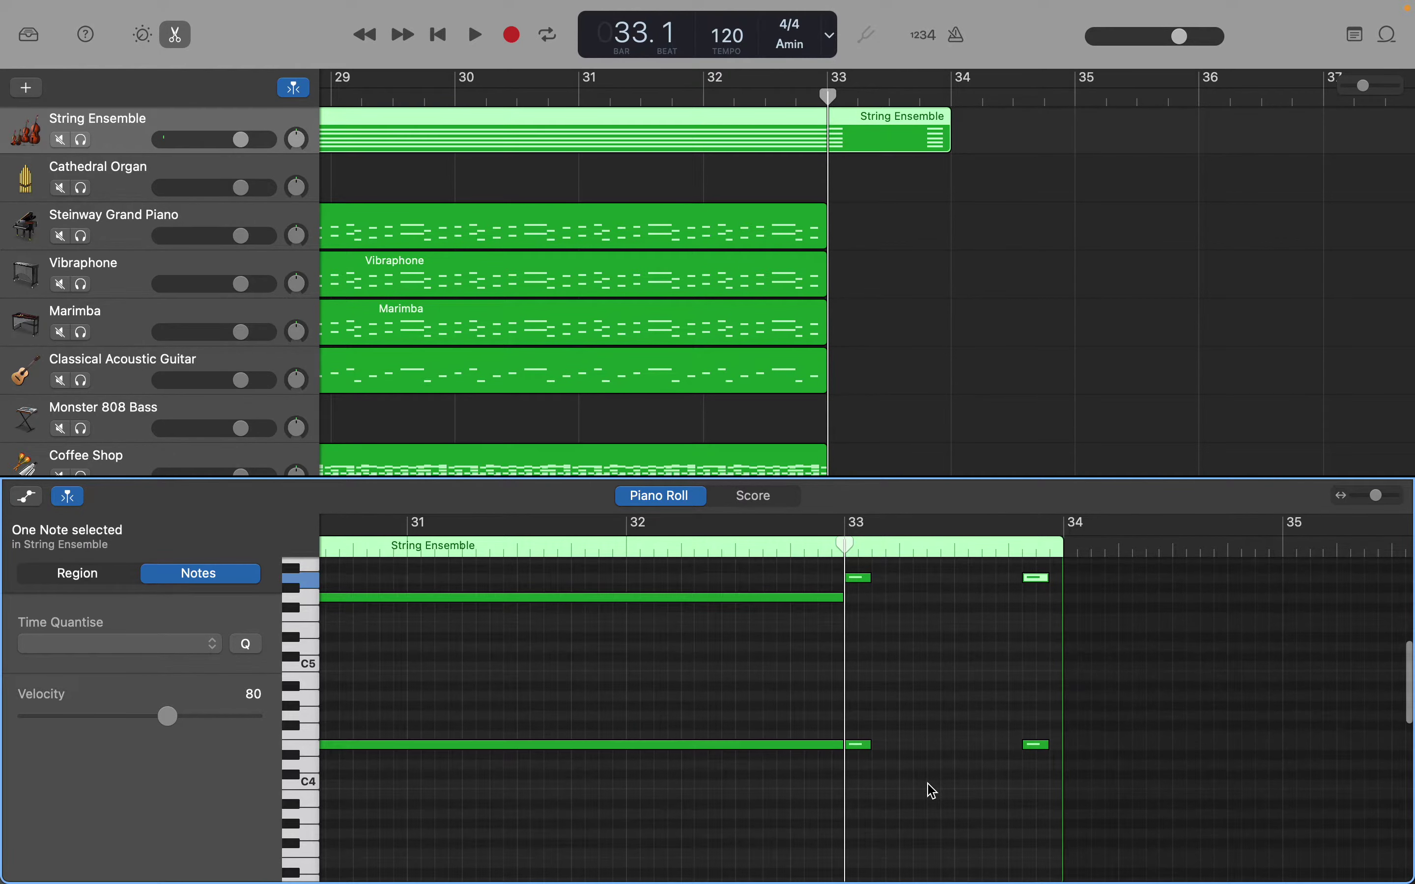
scroll(882, 773, down, 6)
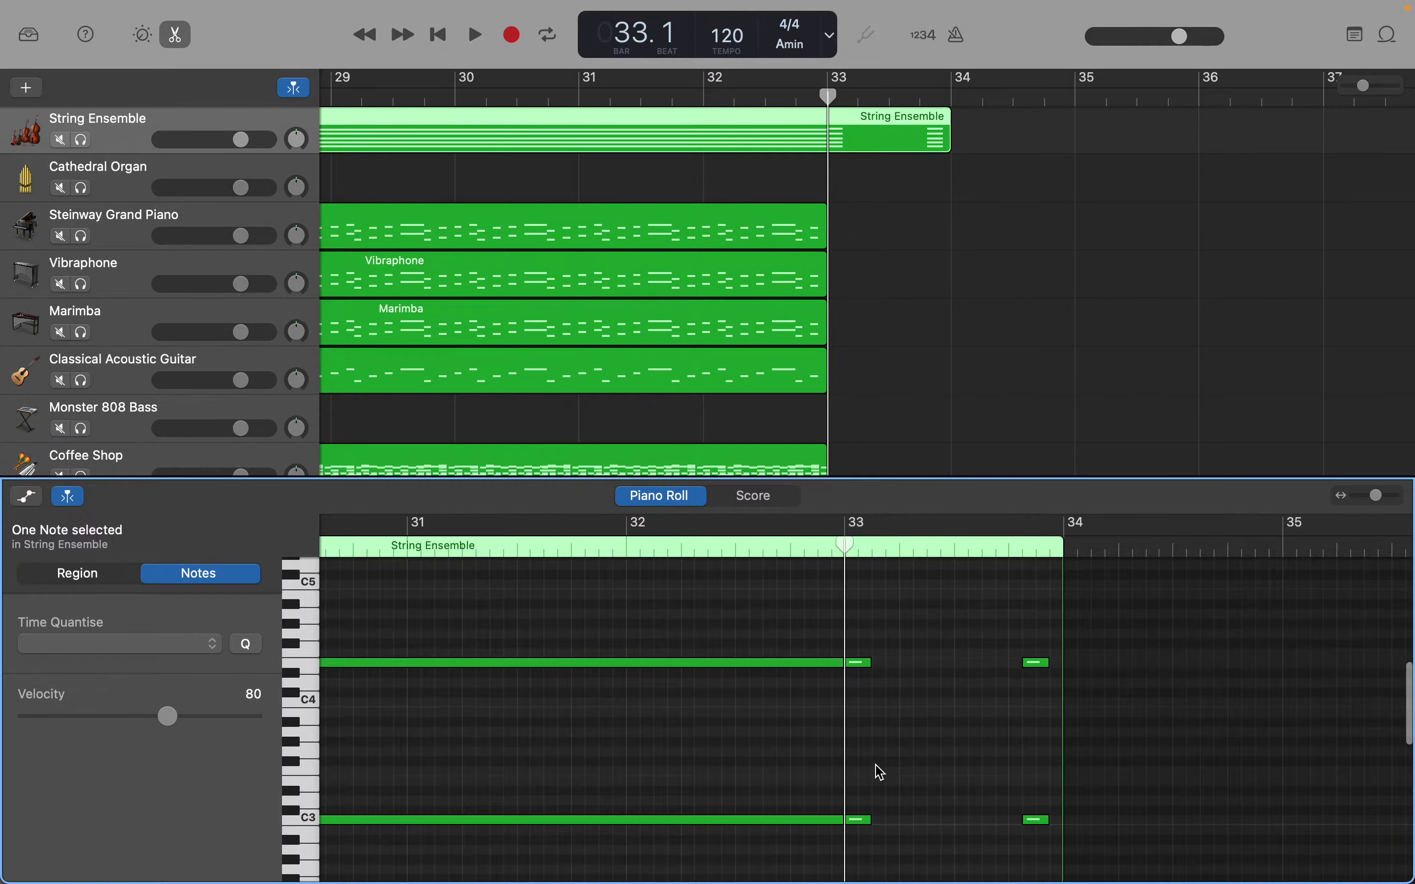
scroll(881, 773, down, 6)
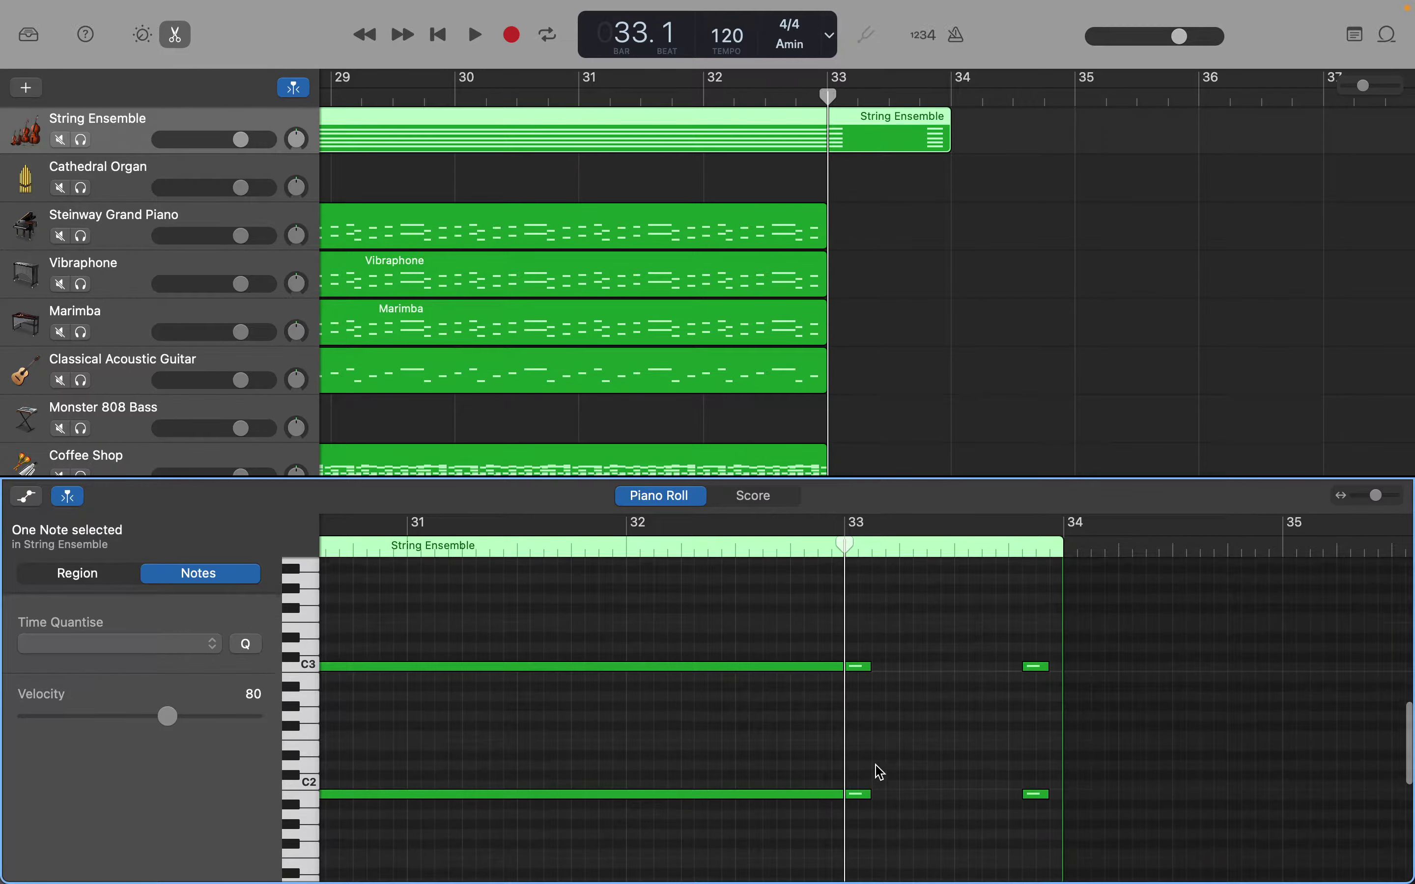
scroll(881, 774, down, 1)
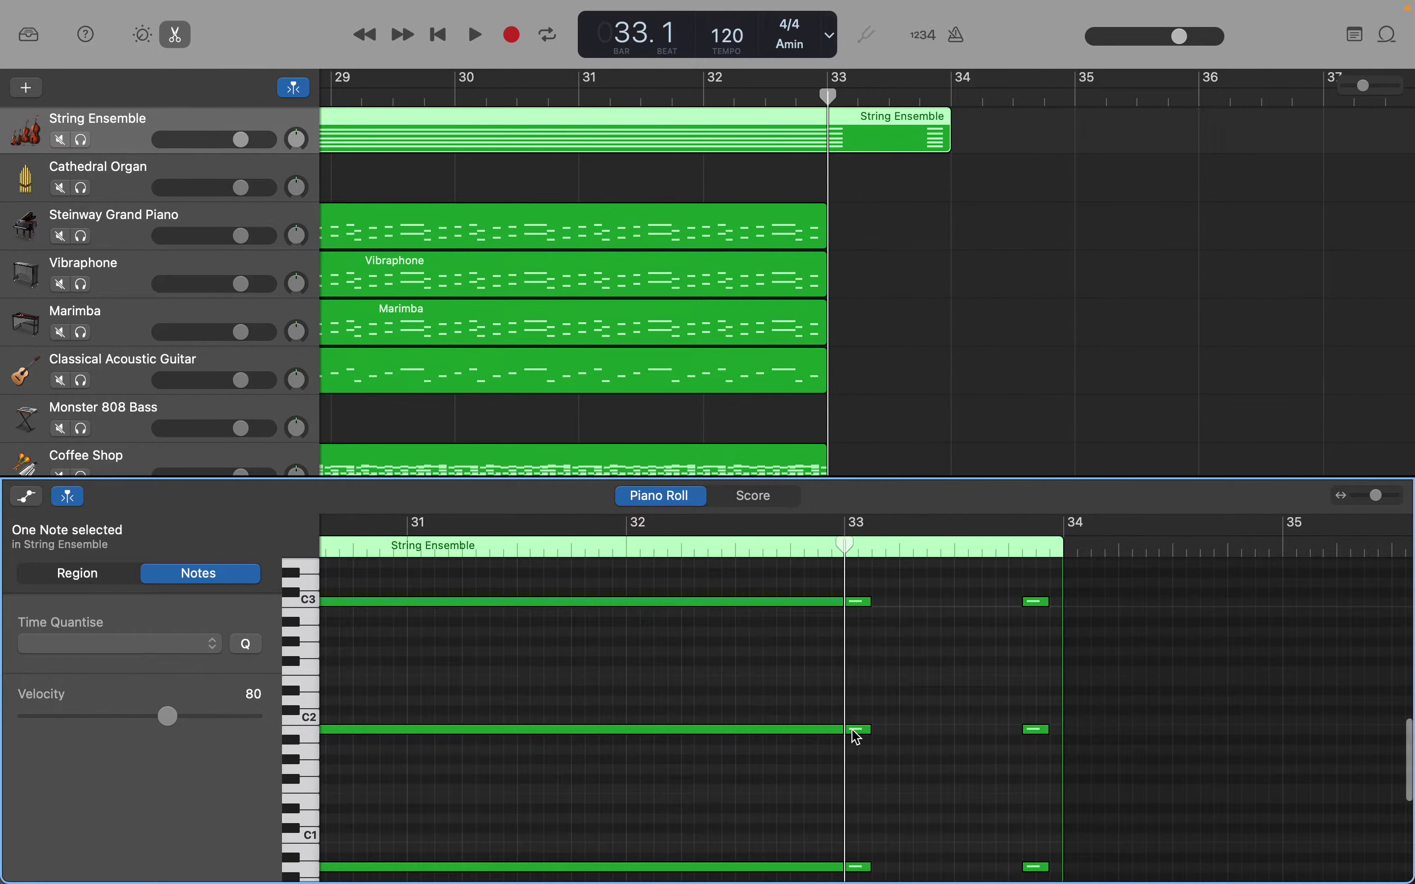
click(858, 737)
drag(858, 736, 858, 770)
drag(1040, 734, 1040, 771)
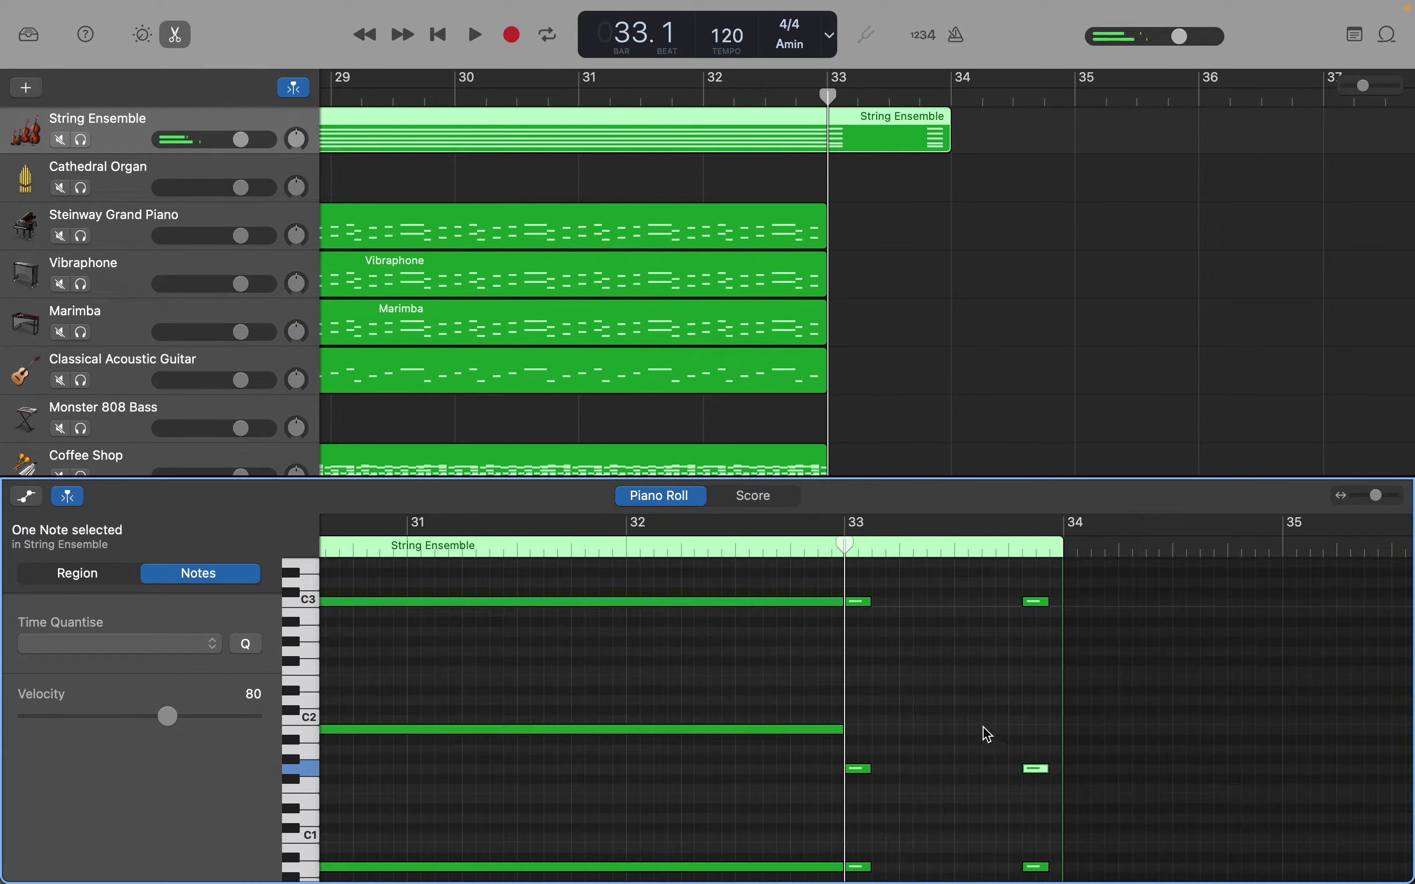
Step: Add eighth notes on G5 at the last sixteenth of bar 33 and at the second sixteenth of beat 4 in bar 34
scroll(986, 732, up, 8)
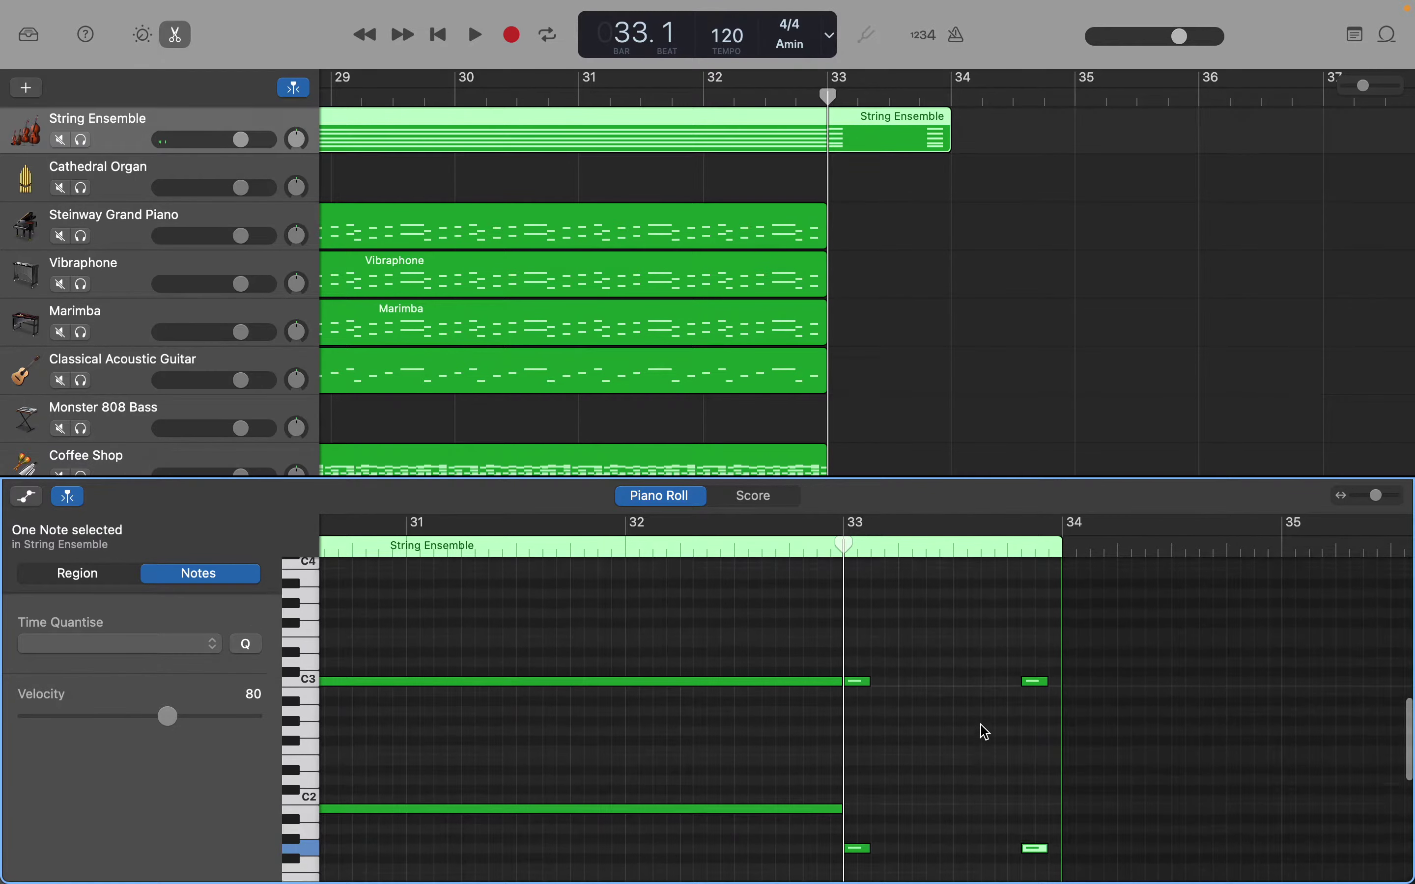
scroll(985, 732, up, 4)
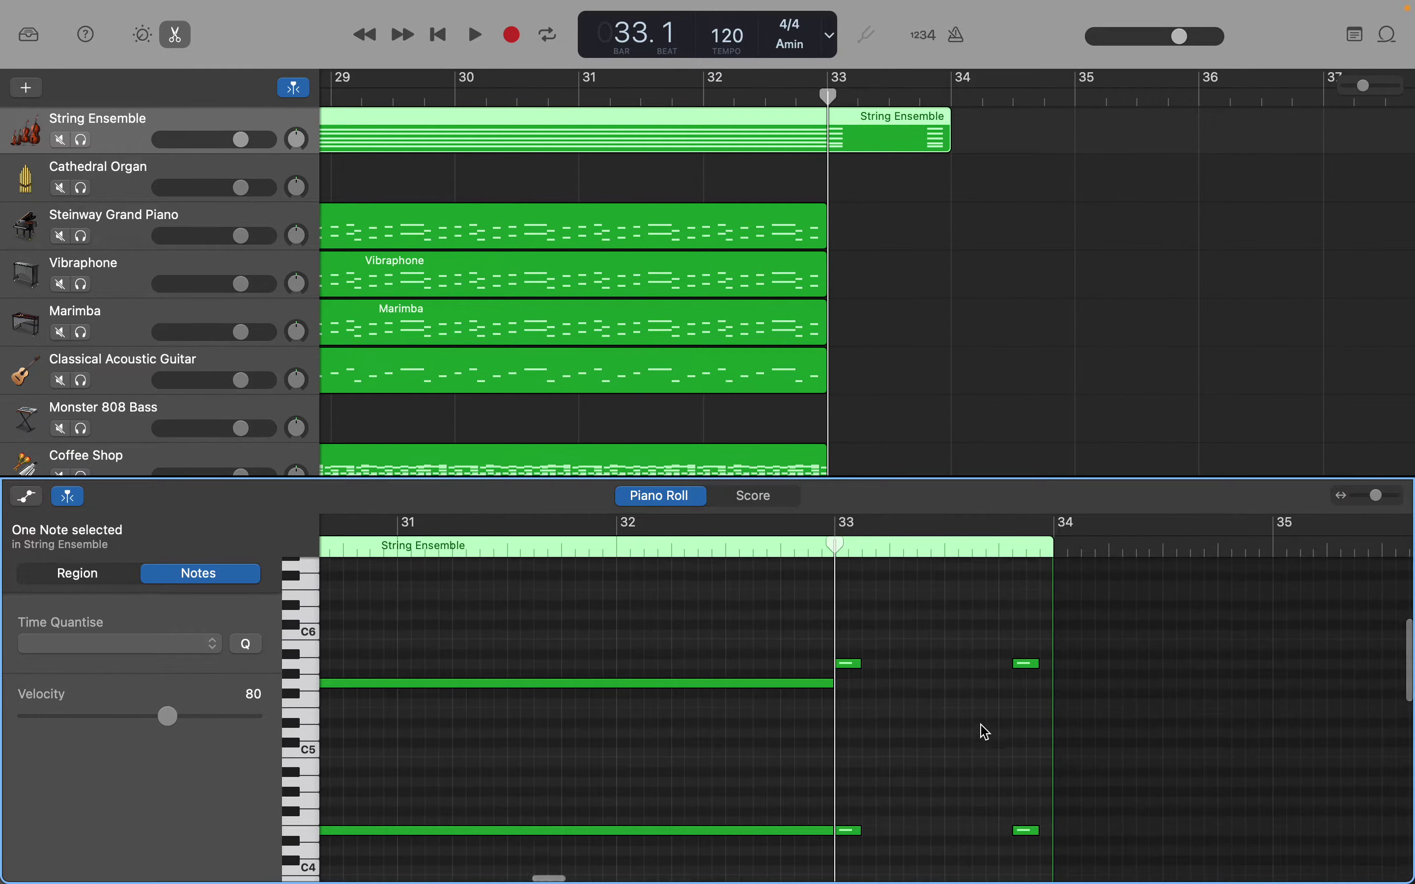
scroll(986, 732, down, 3)
scroll(988, 707, up, 3)
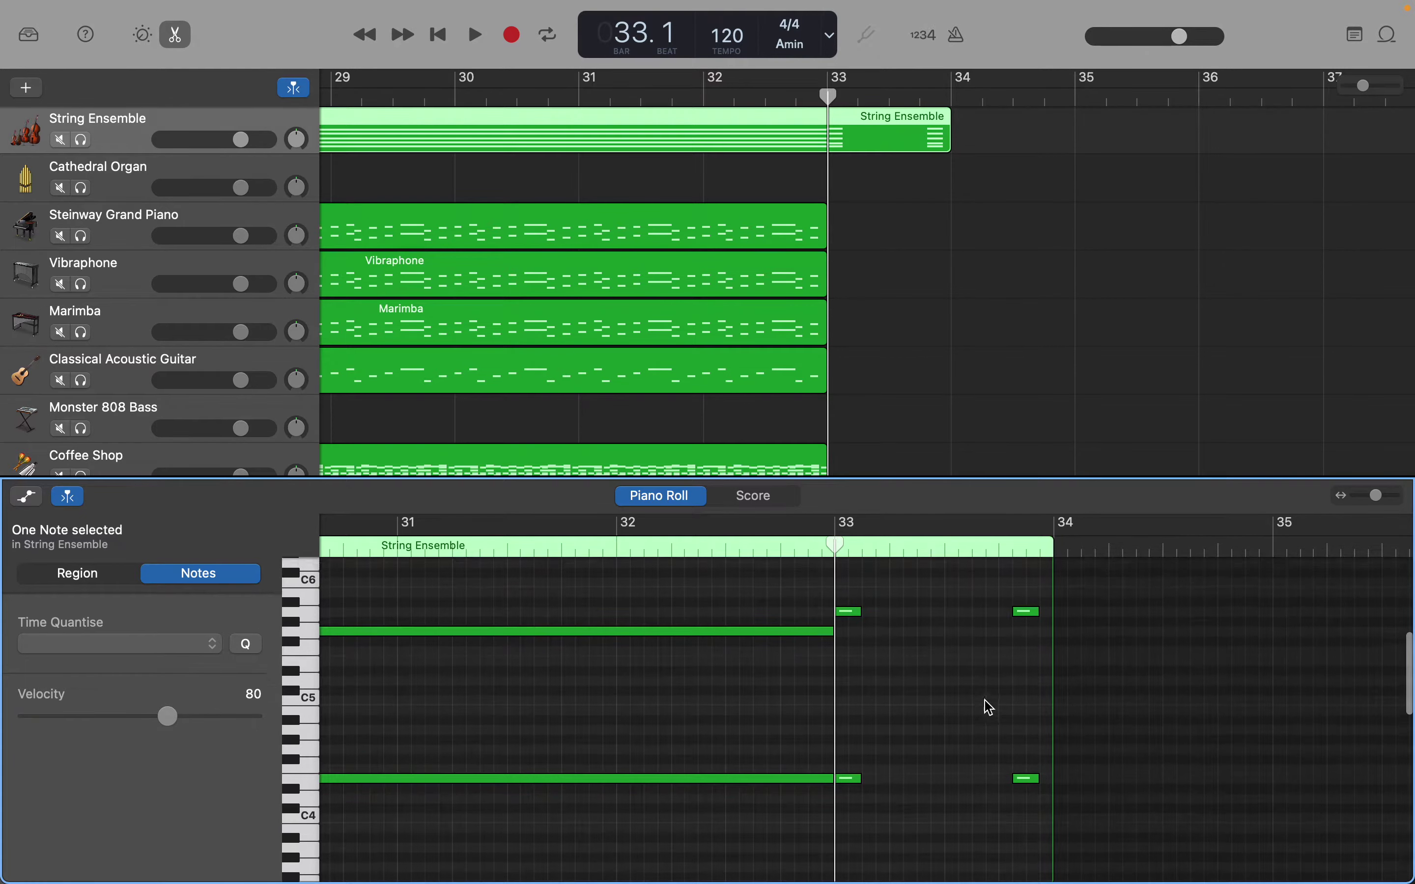
scroll(994, 705, up, 1)
scroll(1000, 702, right, 5)
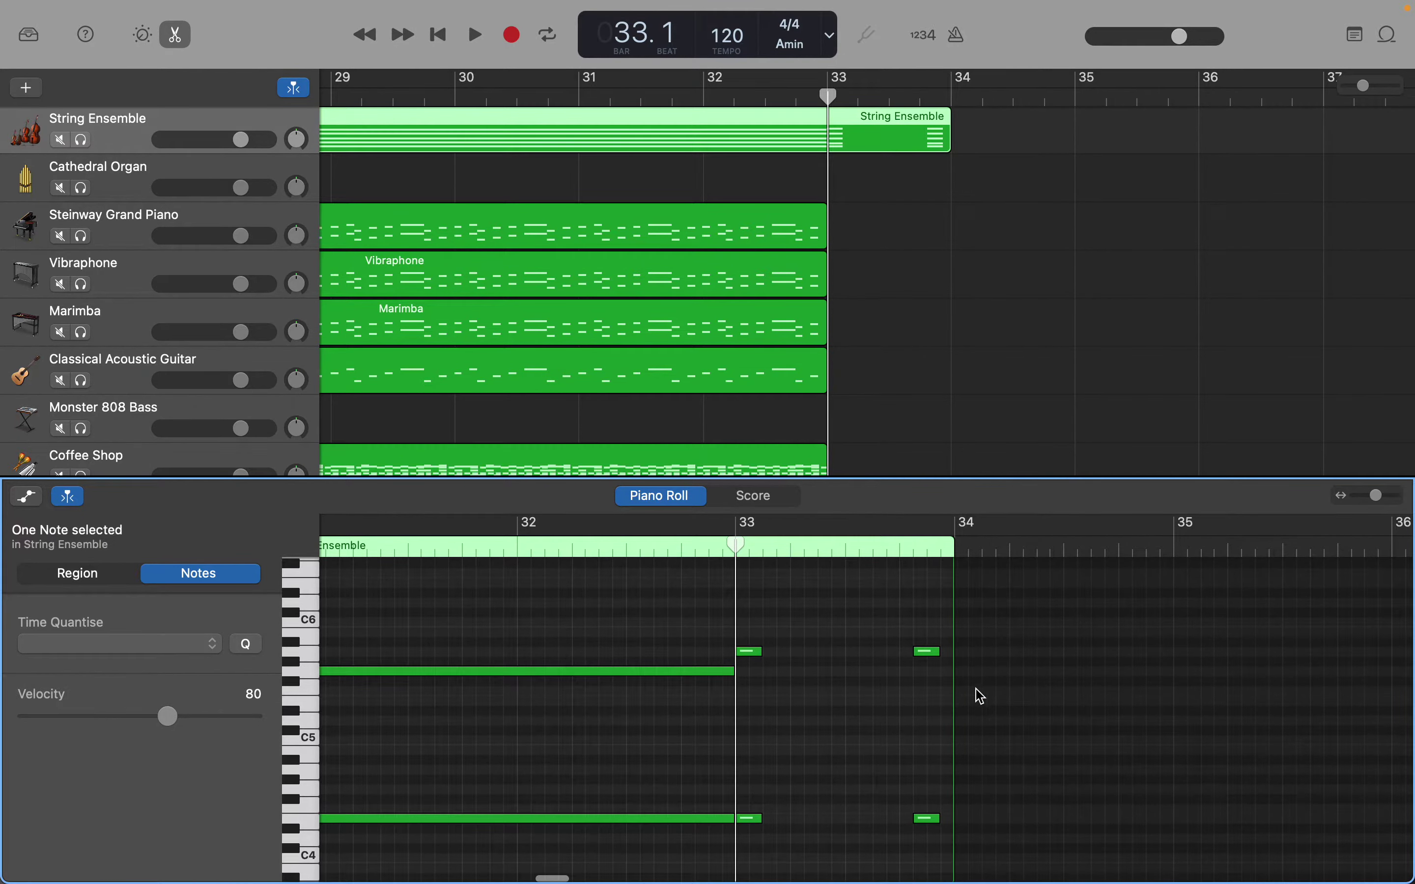
right_click(953, 673)
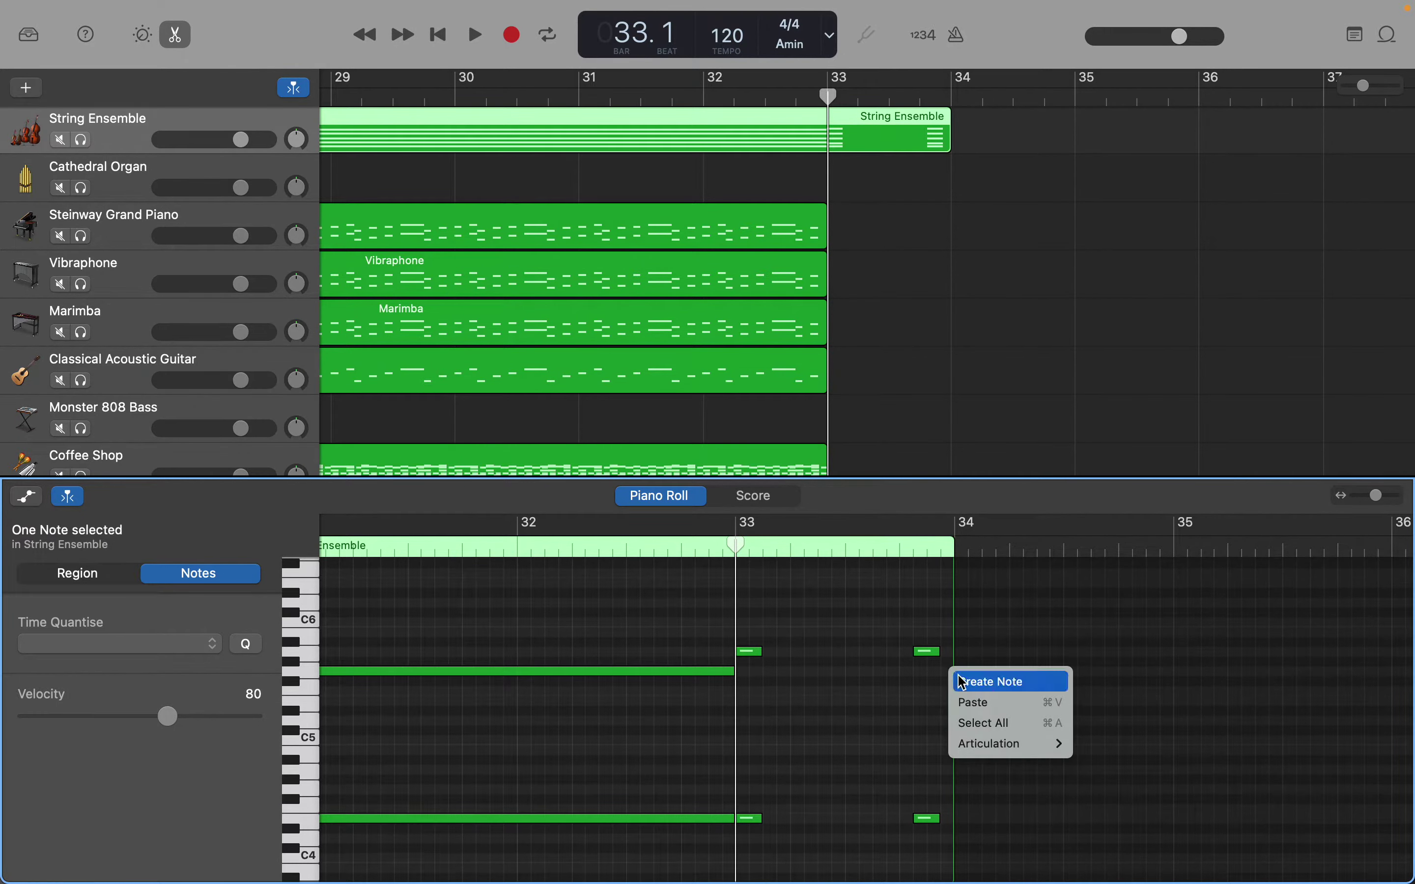
click(966, 682)
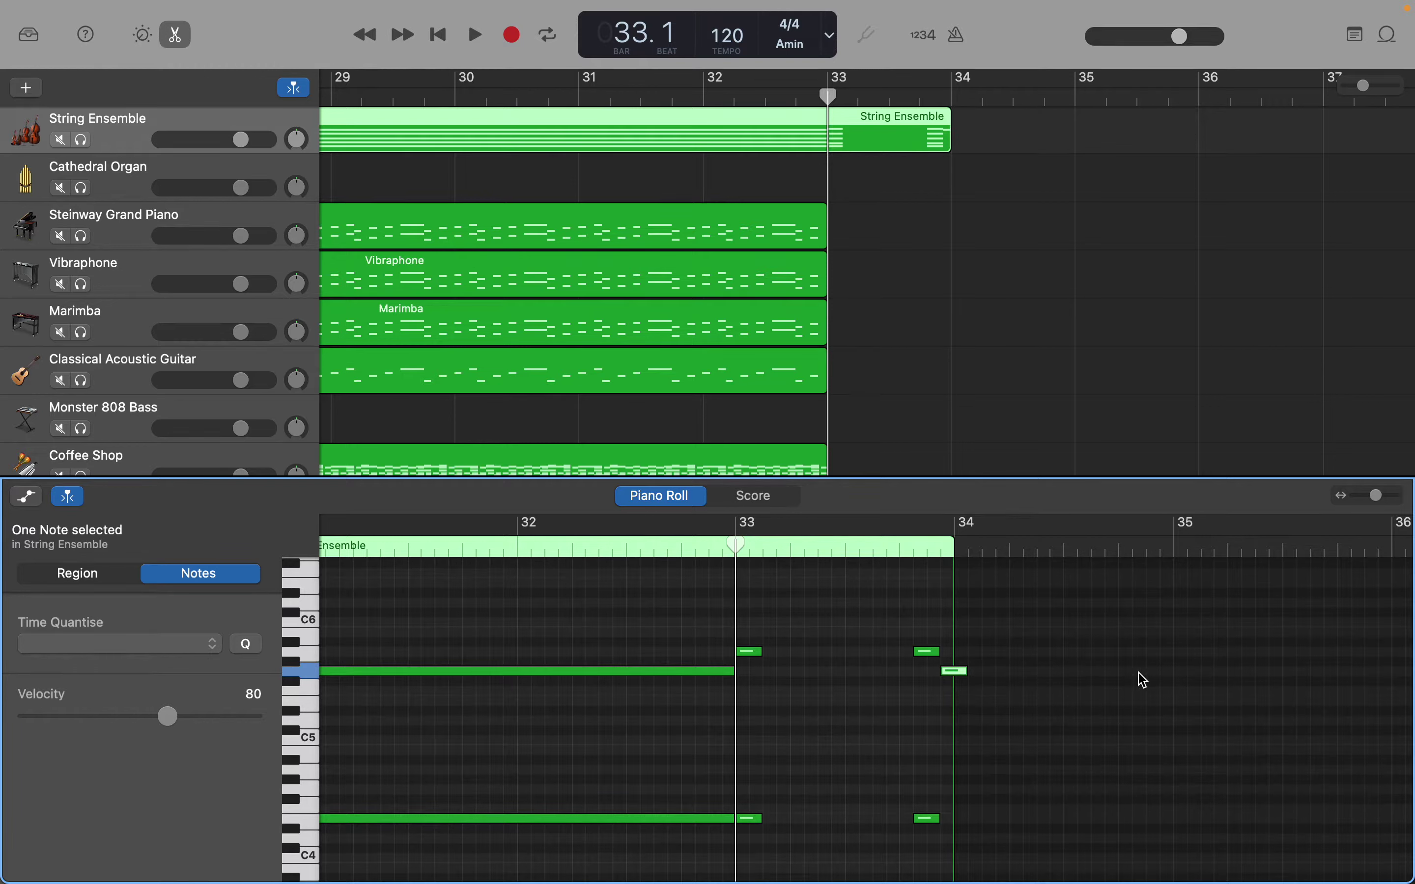
right_click(1139, 673)
click(1159, 679)
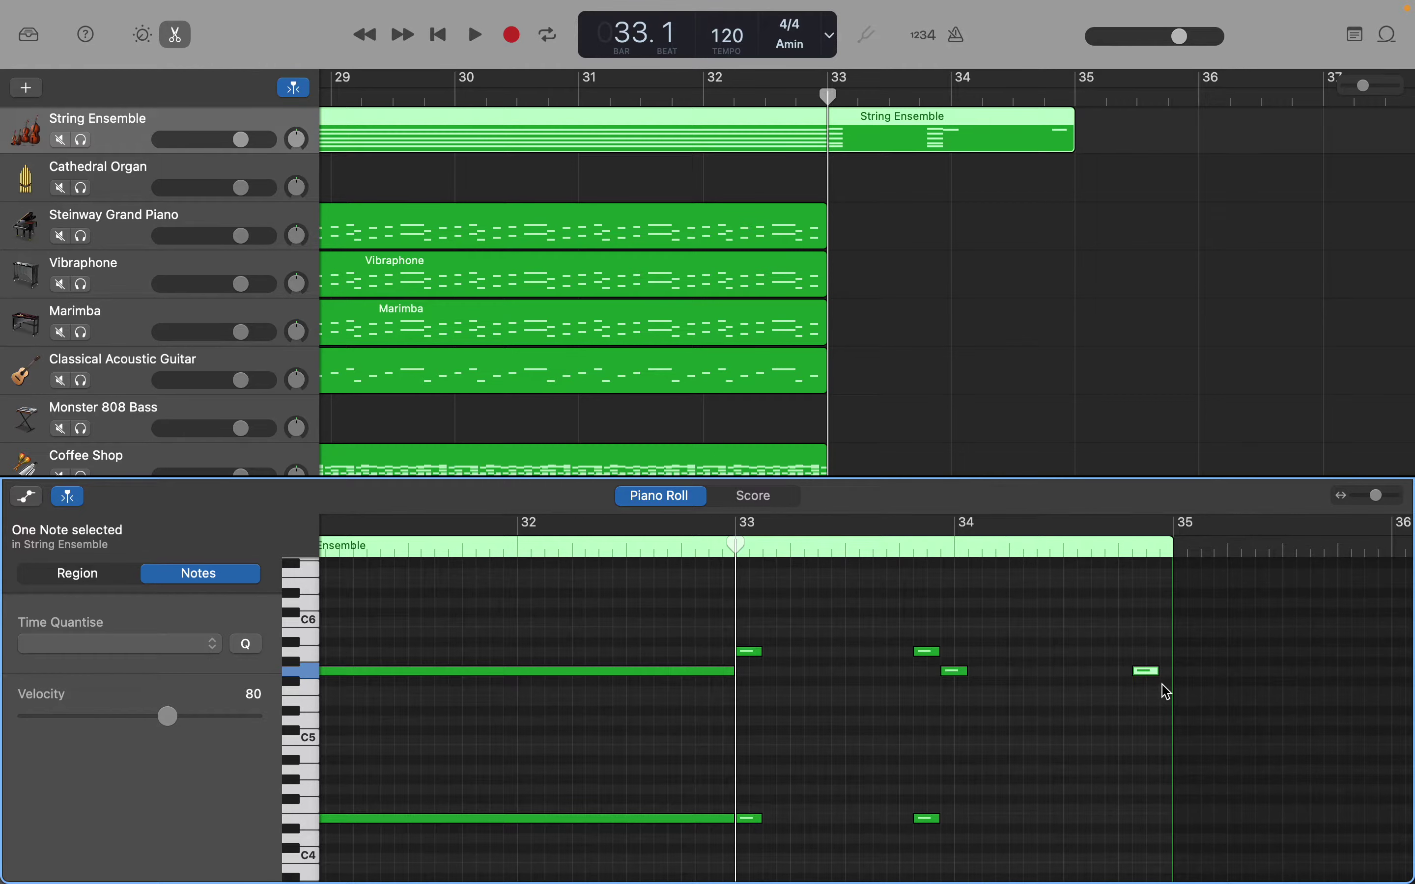
Step: Add eighth notes on F5 at the last sixteenth of bar 34 and the second sixteenth of beat 4 in bar 35
right_click(1167, 685)
click(1182, 699)
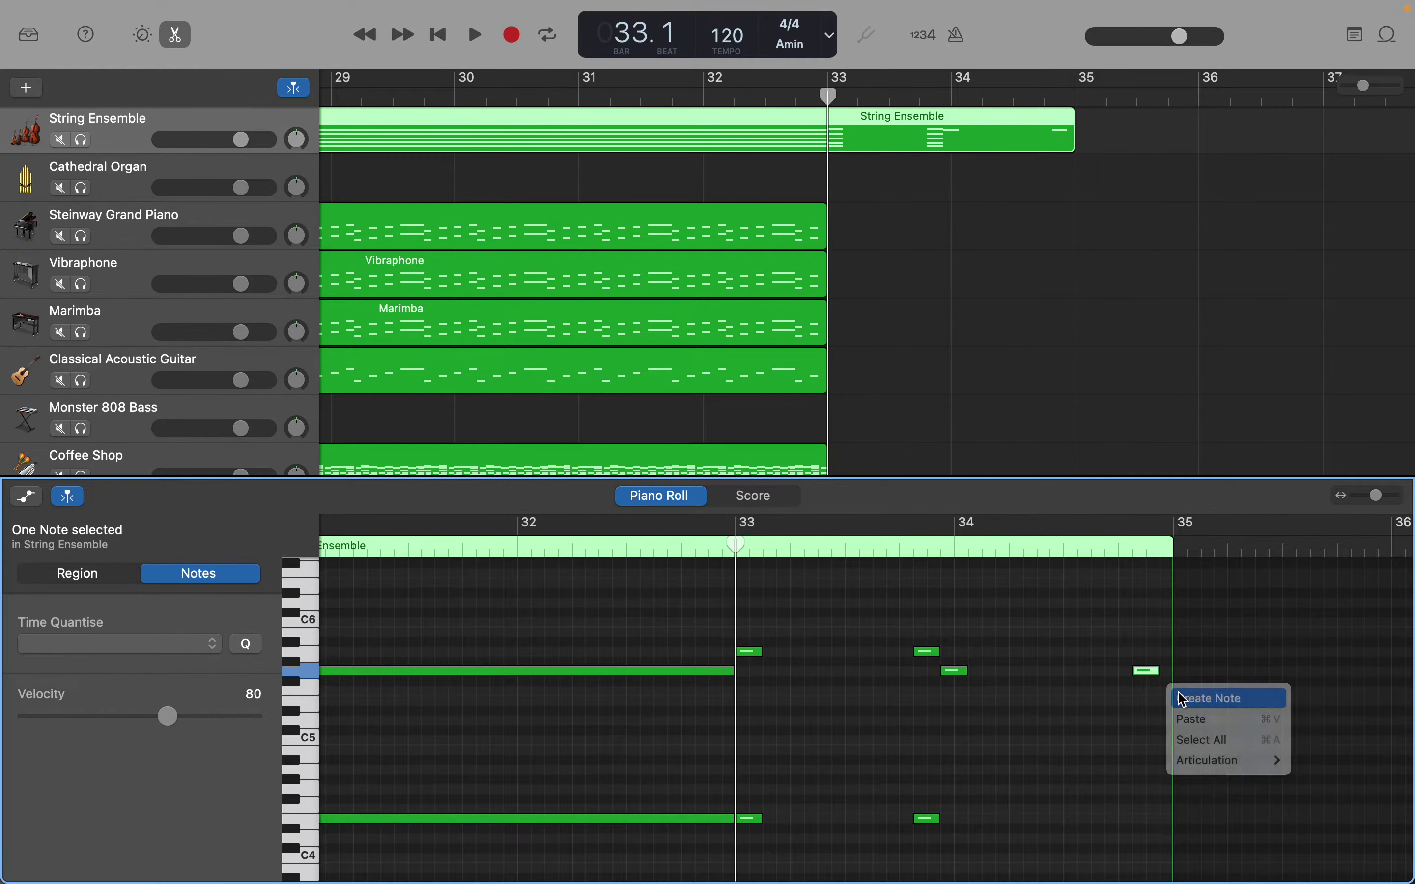
scroll(1183, 700, right, 2)
scroll(1178, 692, right, 2)
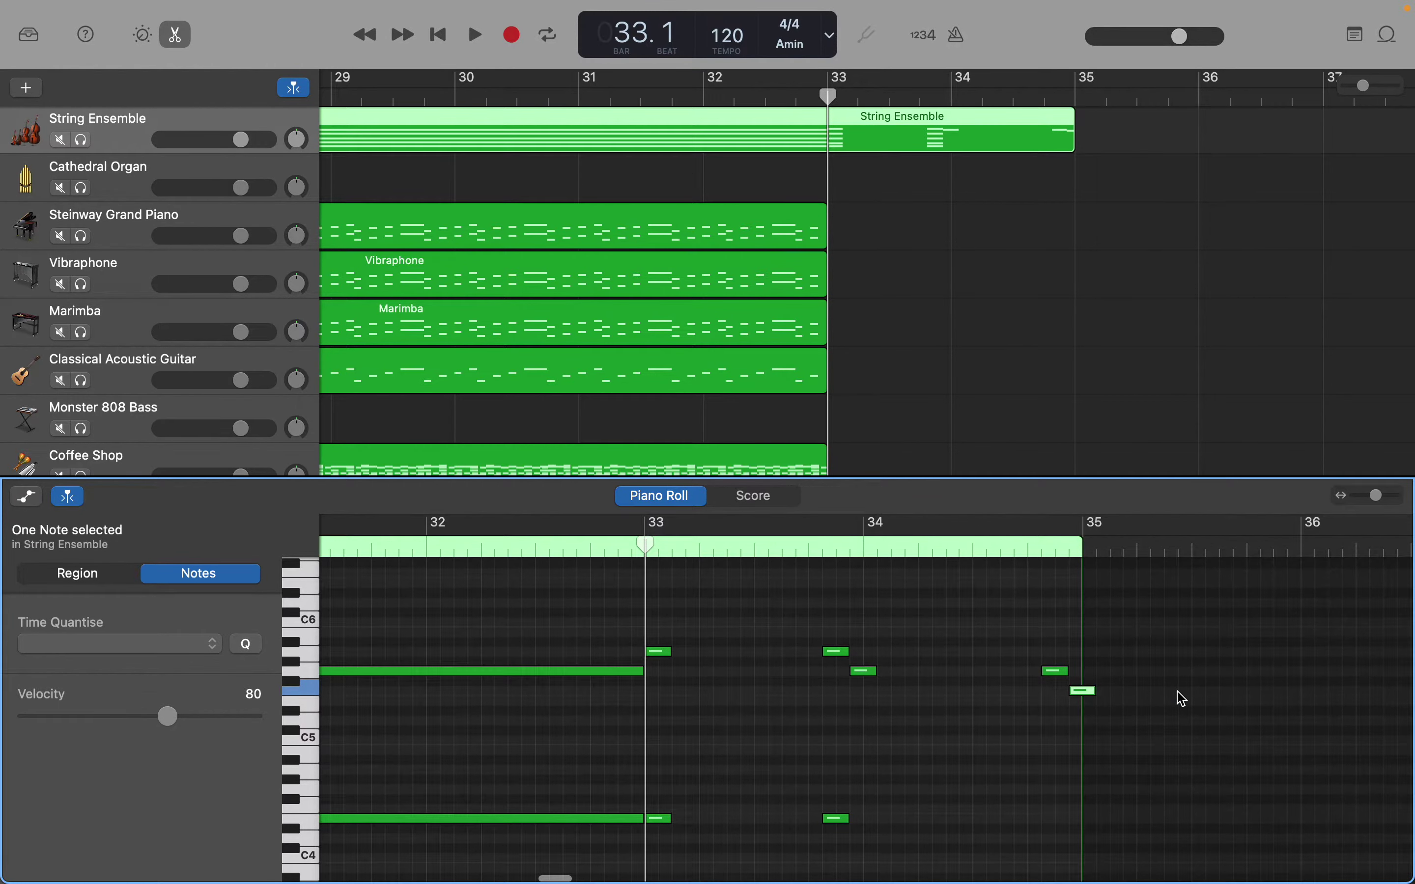
scroll(1177, 690, right, 1)
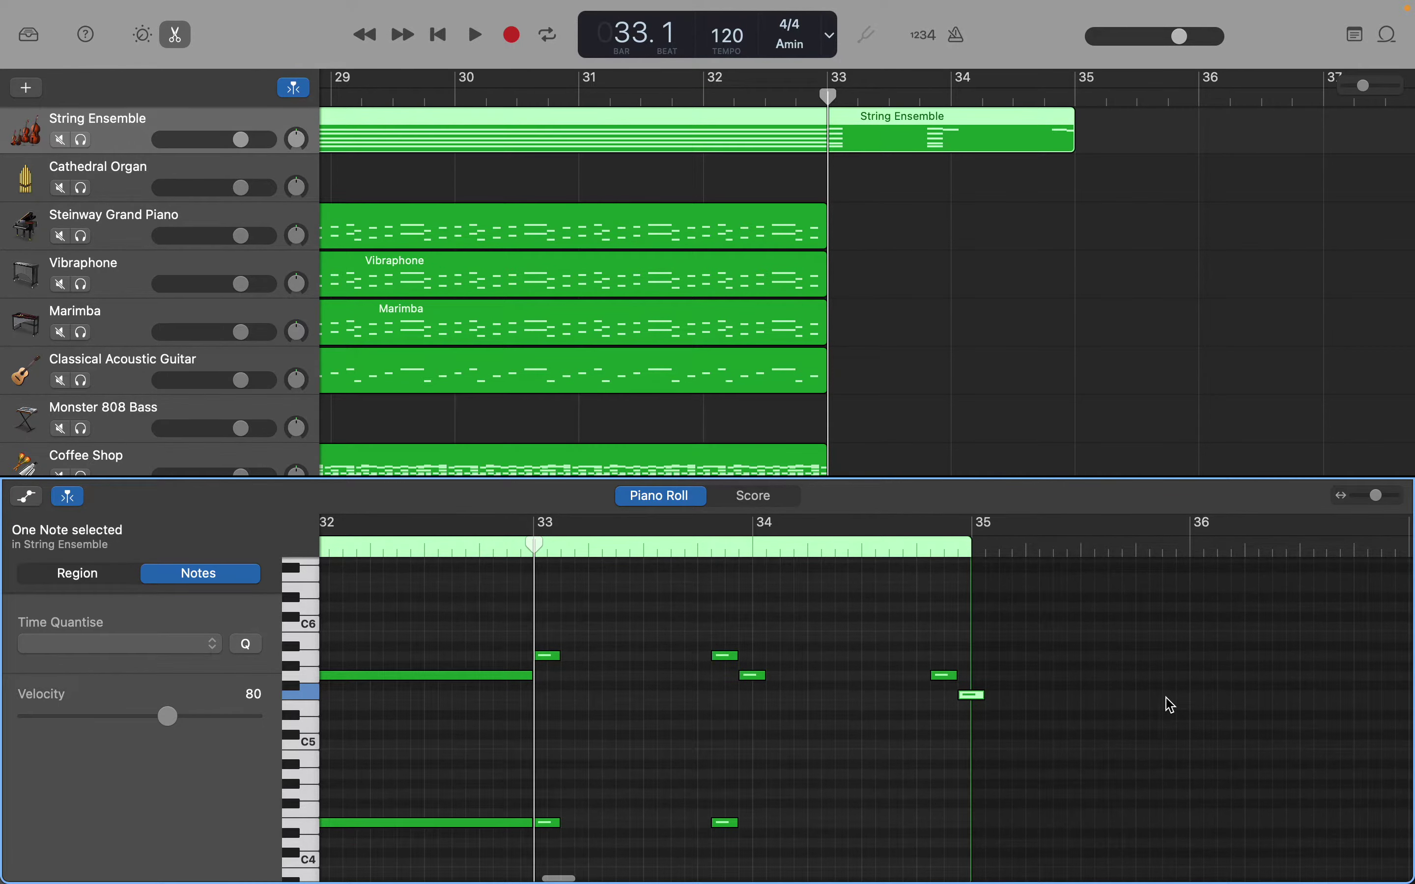
right_click(1160, 696)
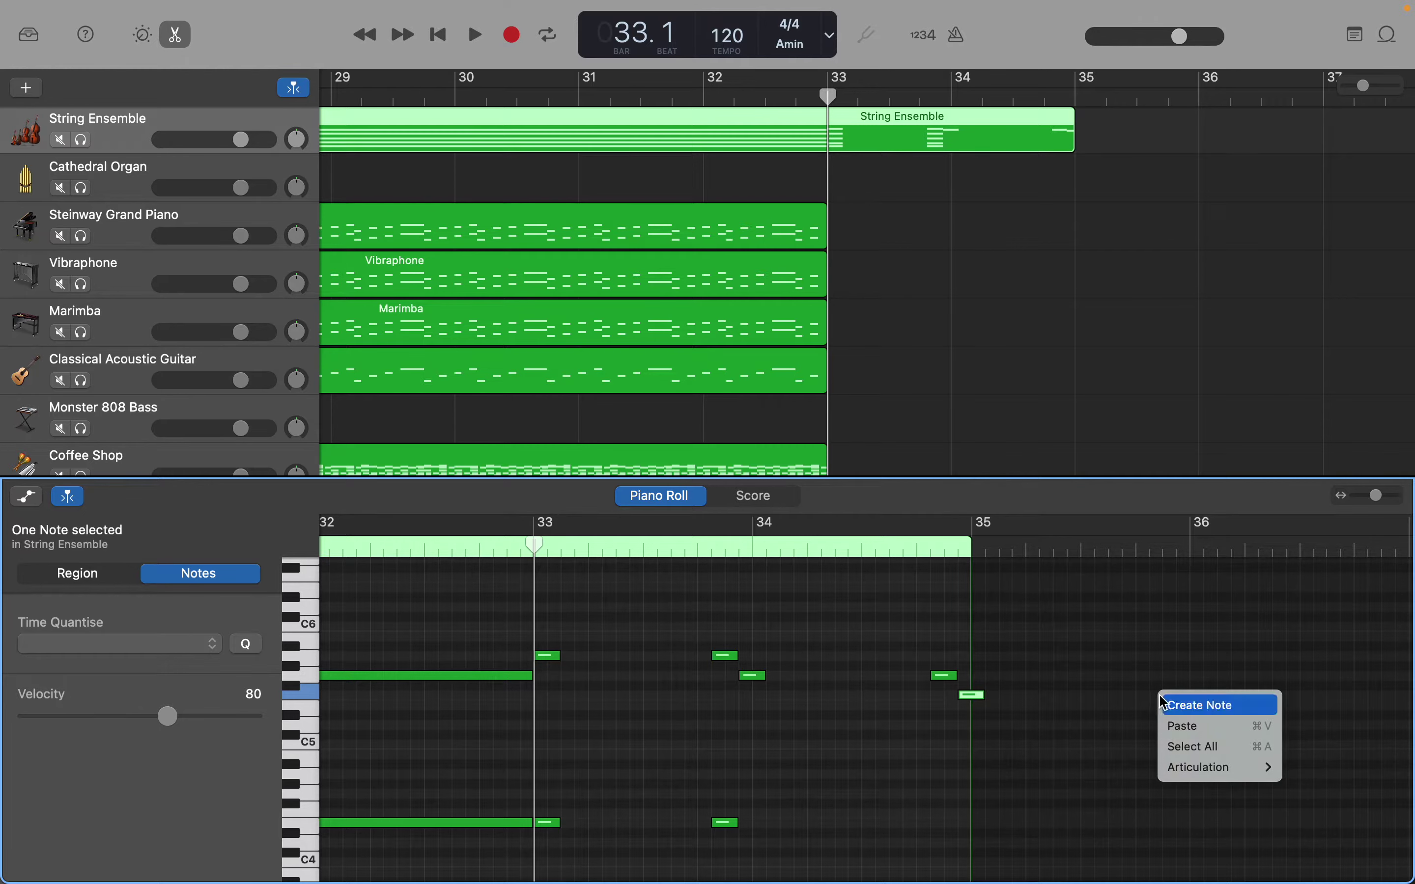
click(1167, 705)
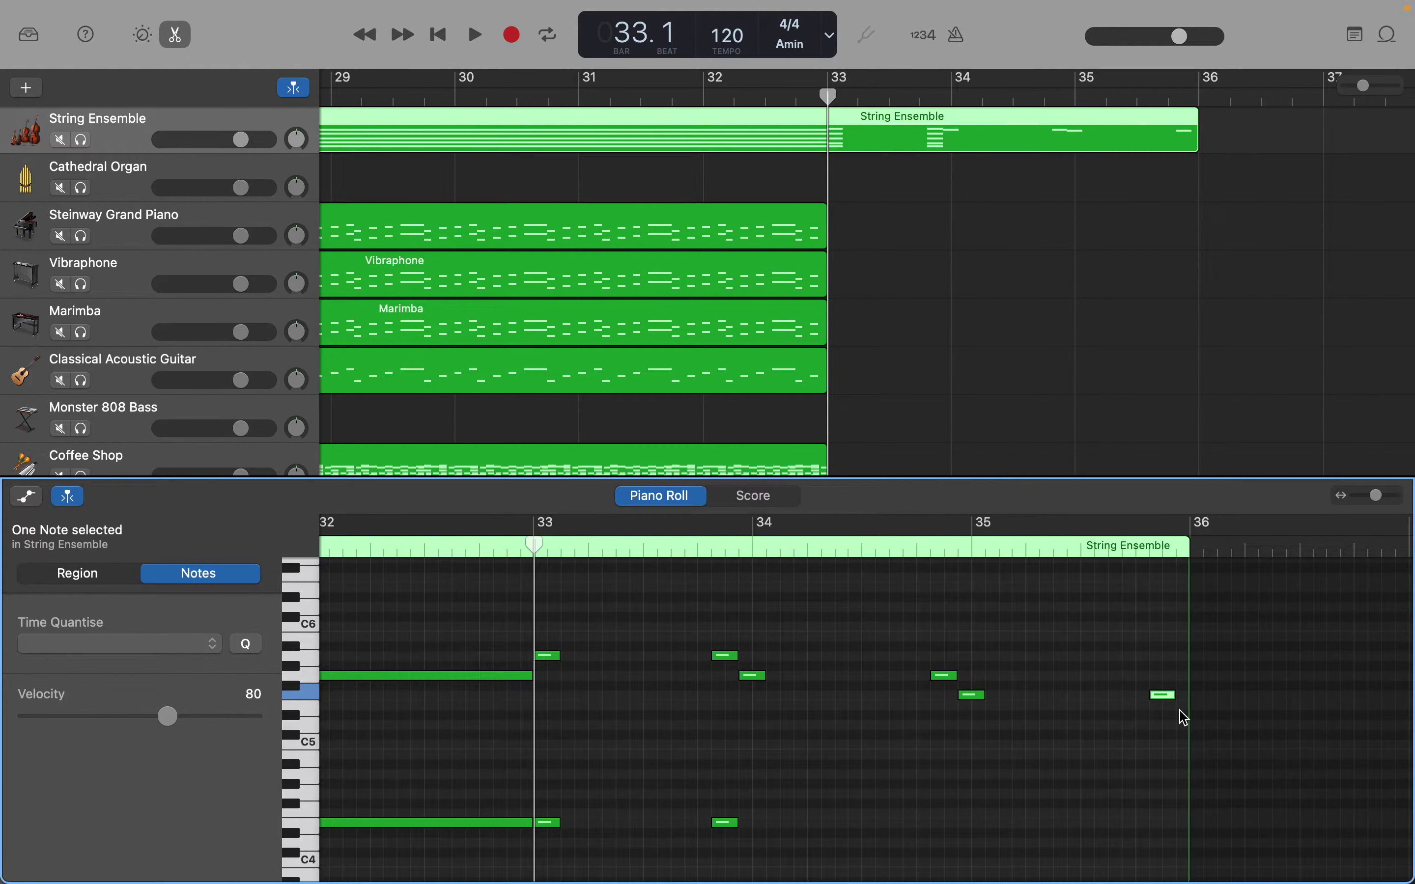
Step: Add an E5 note starting at the last sixteenth of bar 35 and extend it to beat 3 of bar 36
right_click(1181, 710)
click(1198, 716)
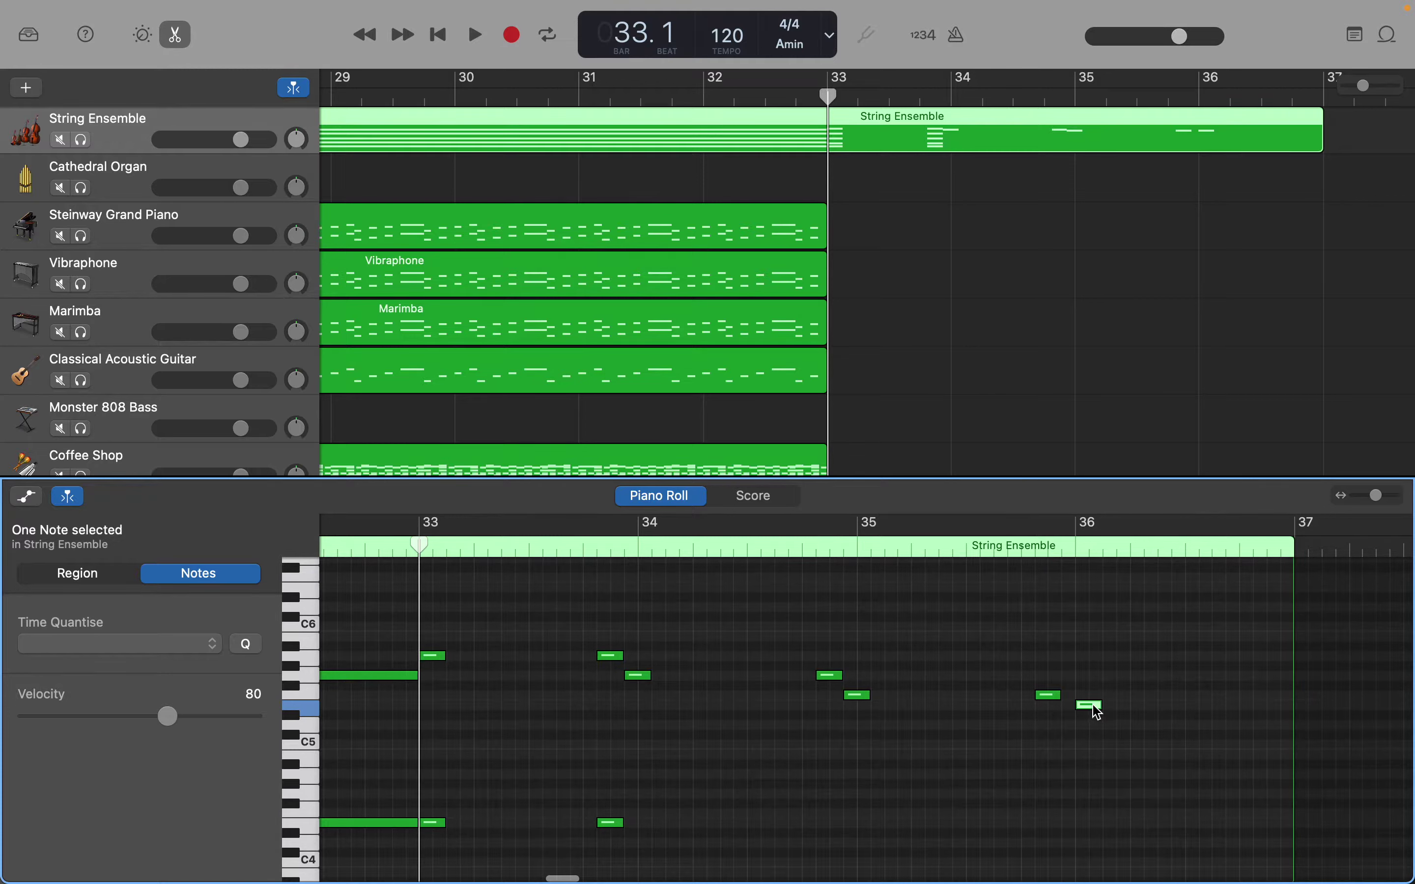
drag(1093, 706, 1082, 706)
mouse_move(1083, 706)
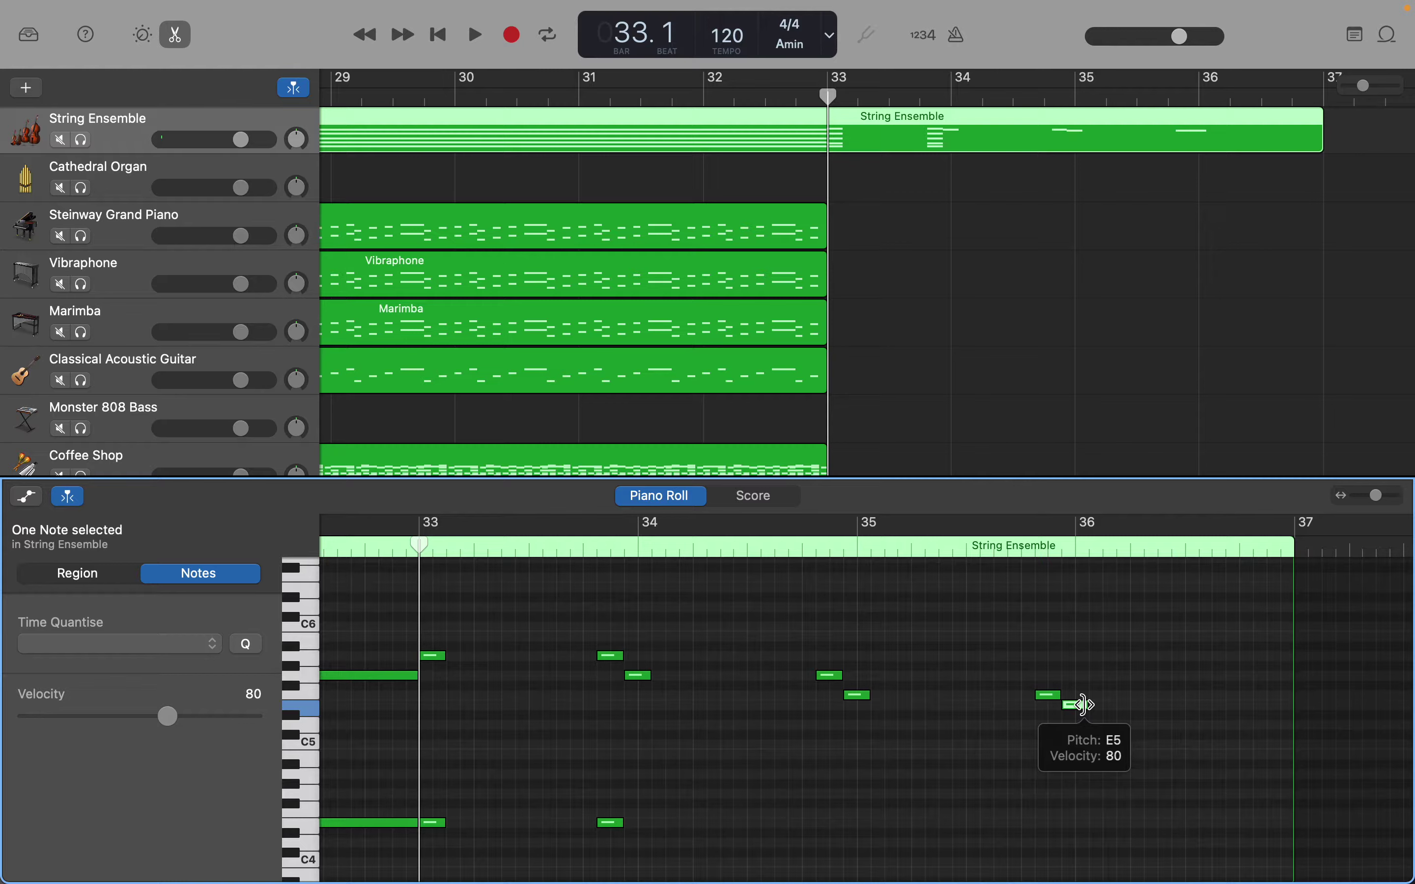
drag(1083, 706, 1185, 706)
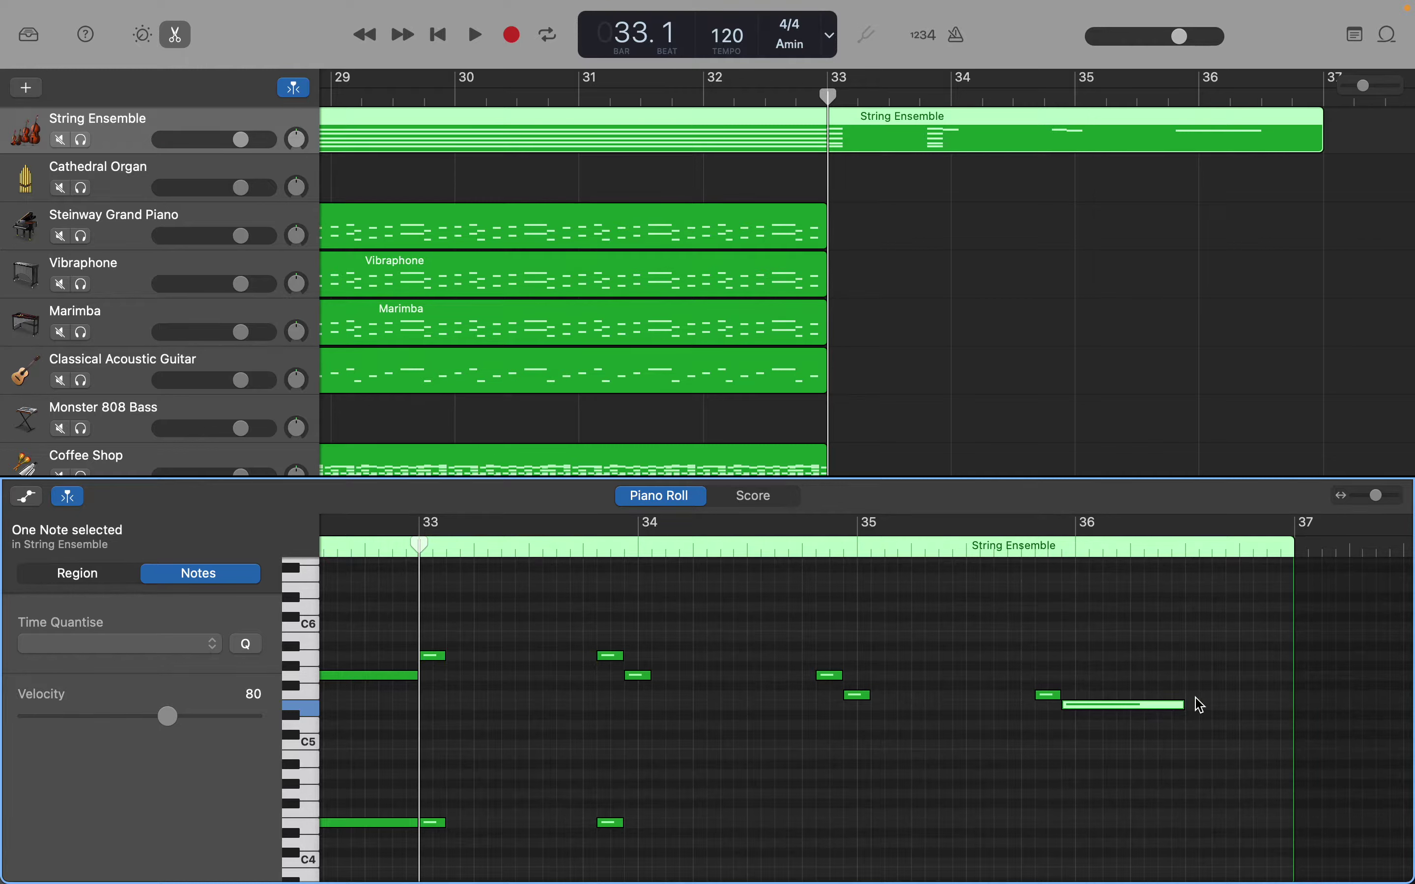
Step: Add a quarter note on E5 at beat 3 of bar 36, followed by a quarter note on G5 at beat 4
right_click(1194, 693)
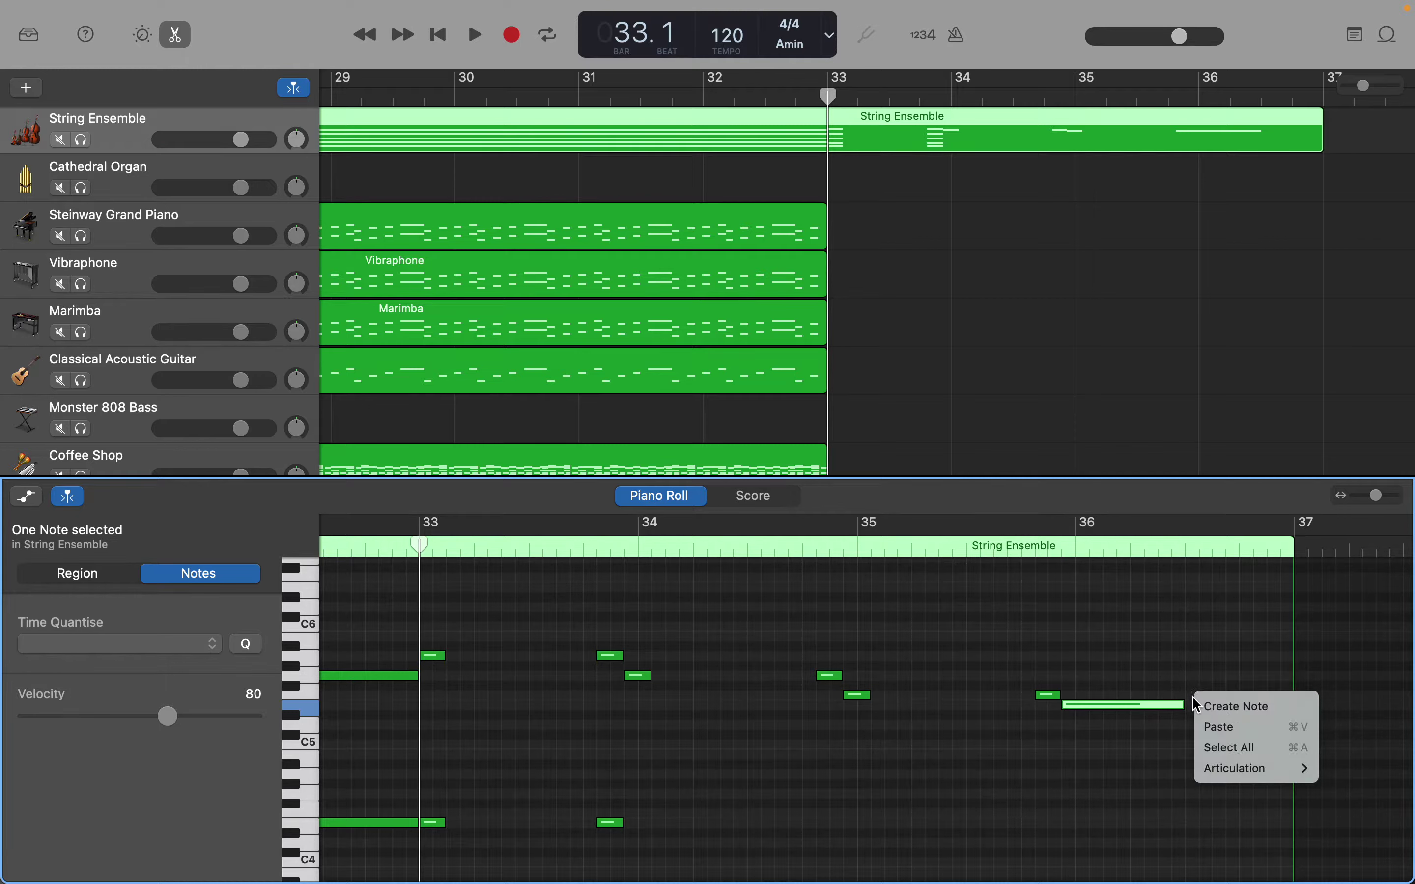
click(1192, 702)
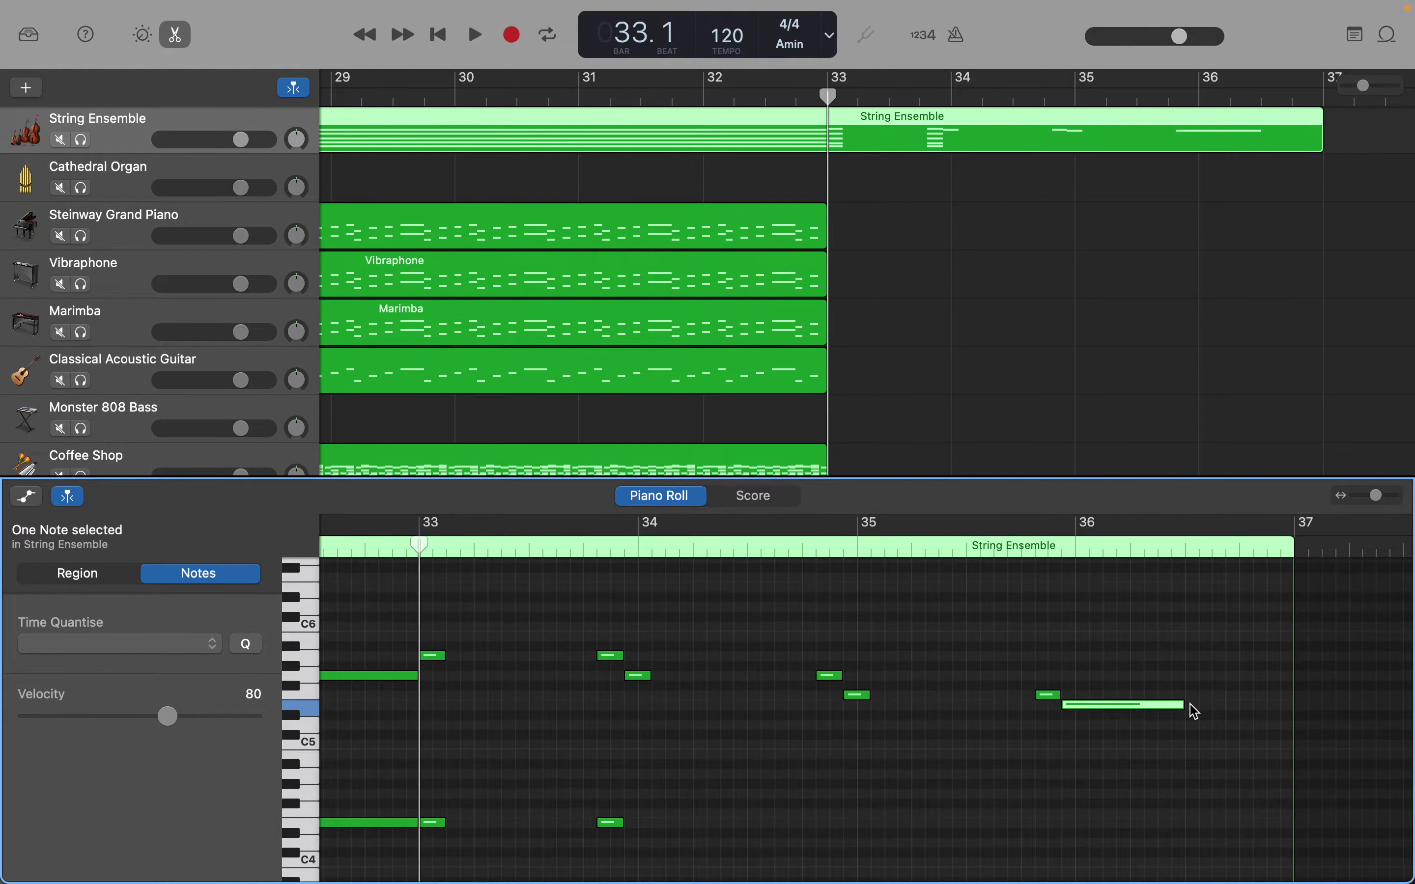
right_click(1193, 703)
click(1206, 714)
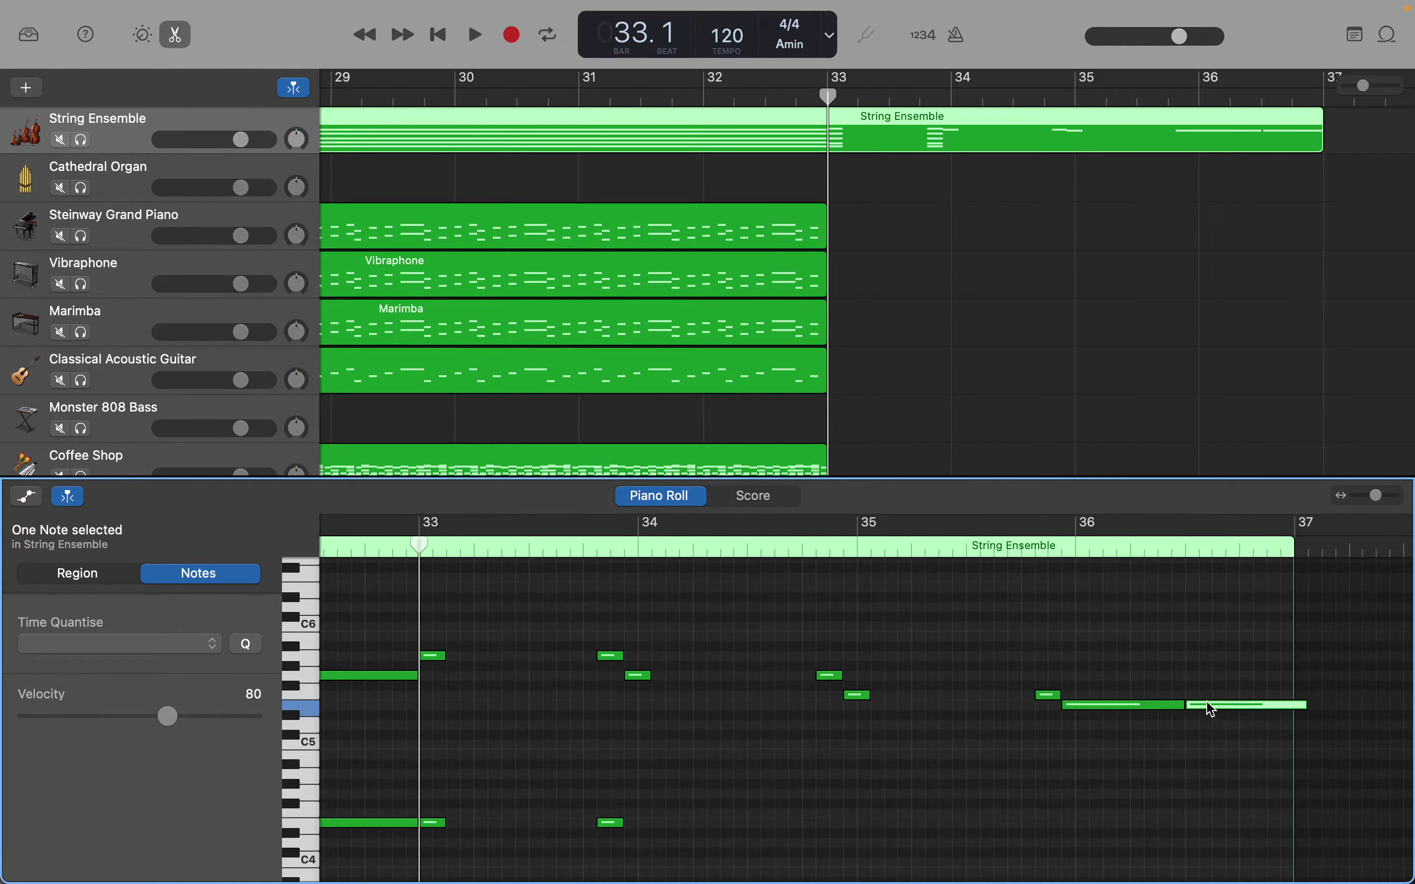
drag(1295, 703, 1234, 710)
right_click(1245, 683)
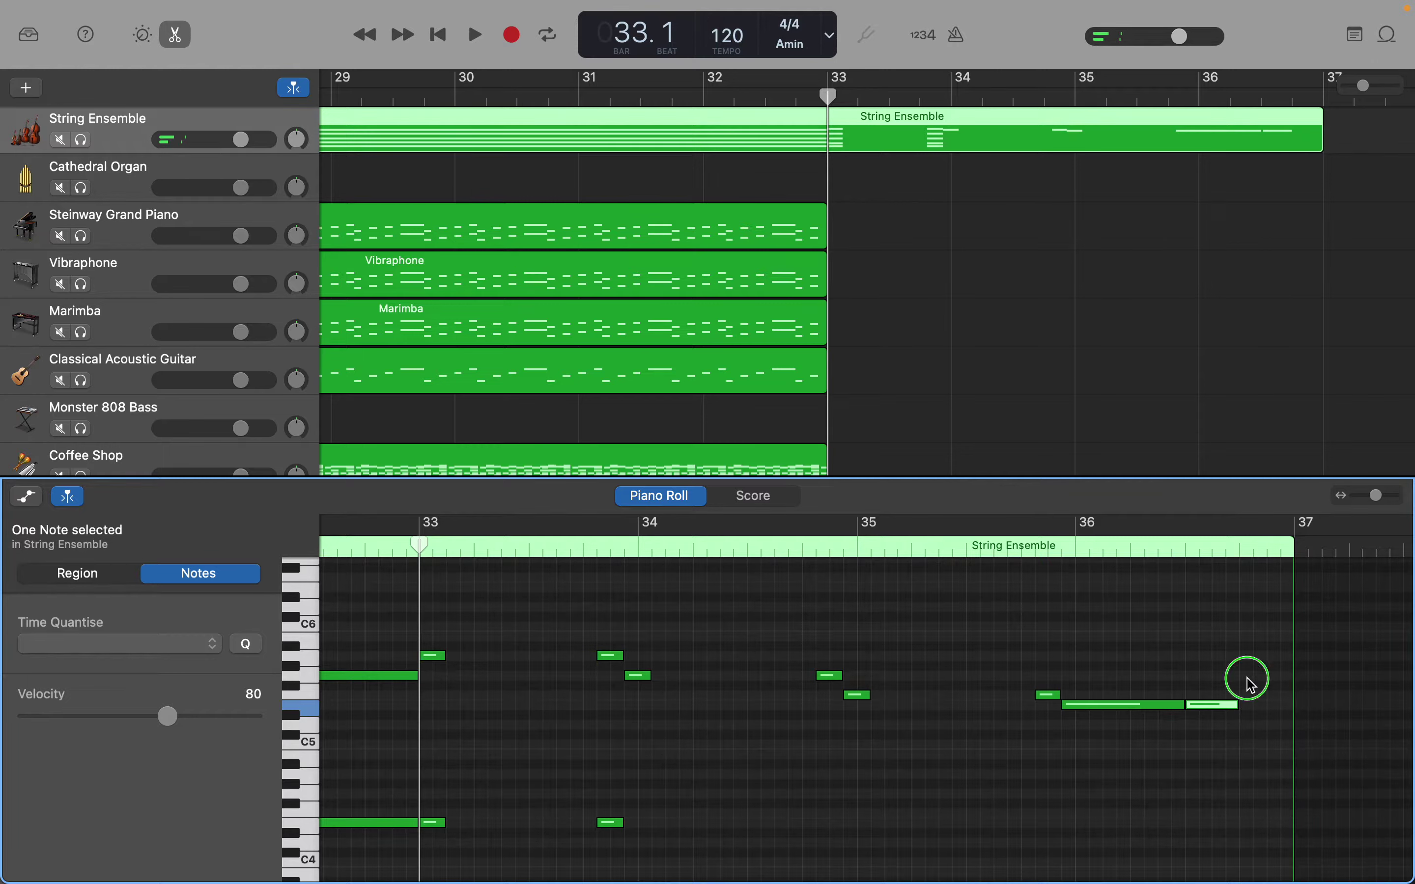
click(1267, 689)
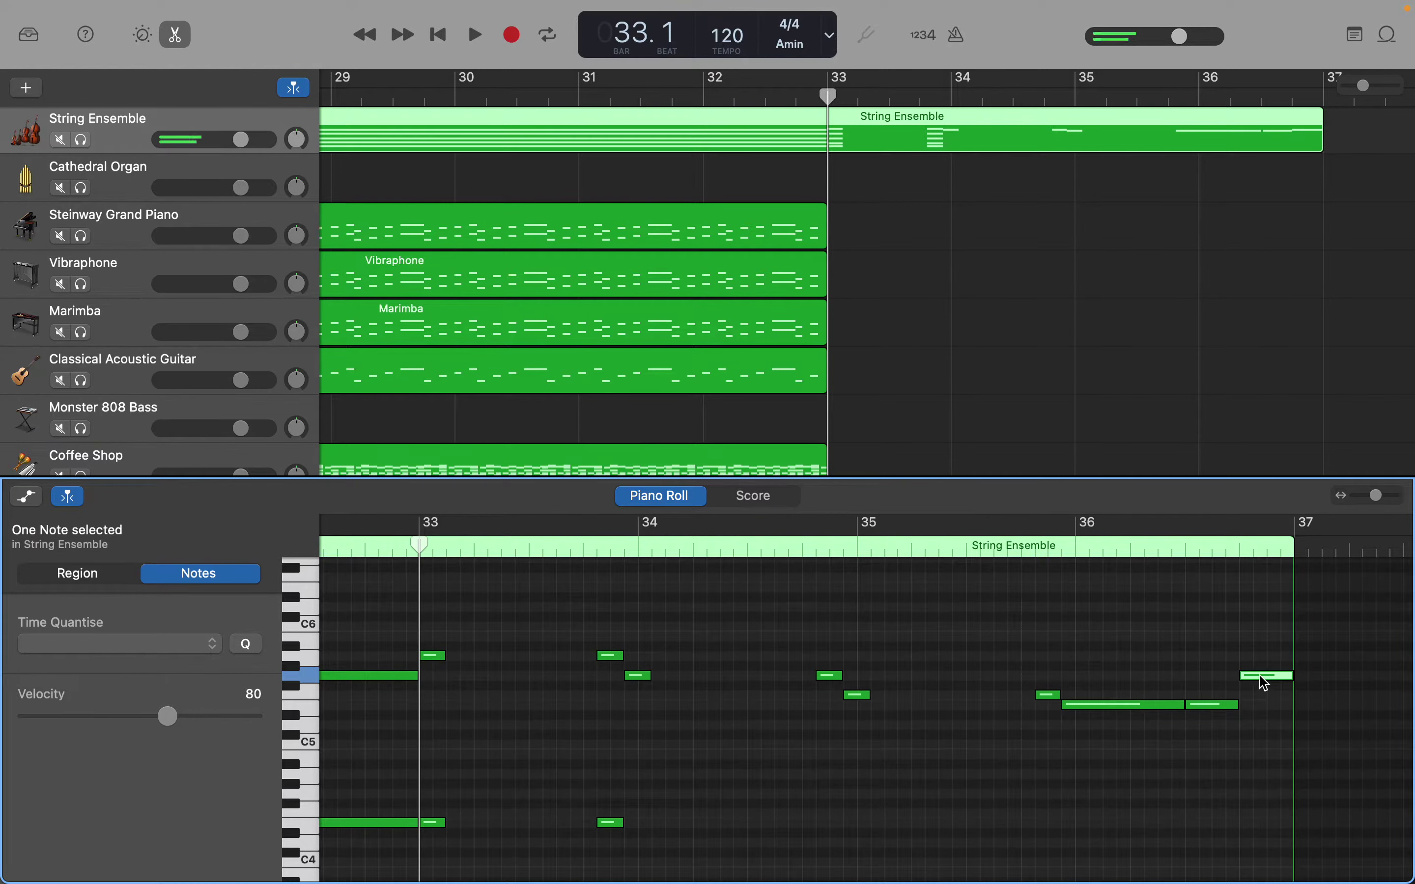
click(1267, 678)
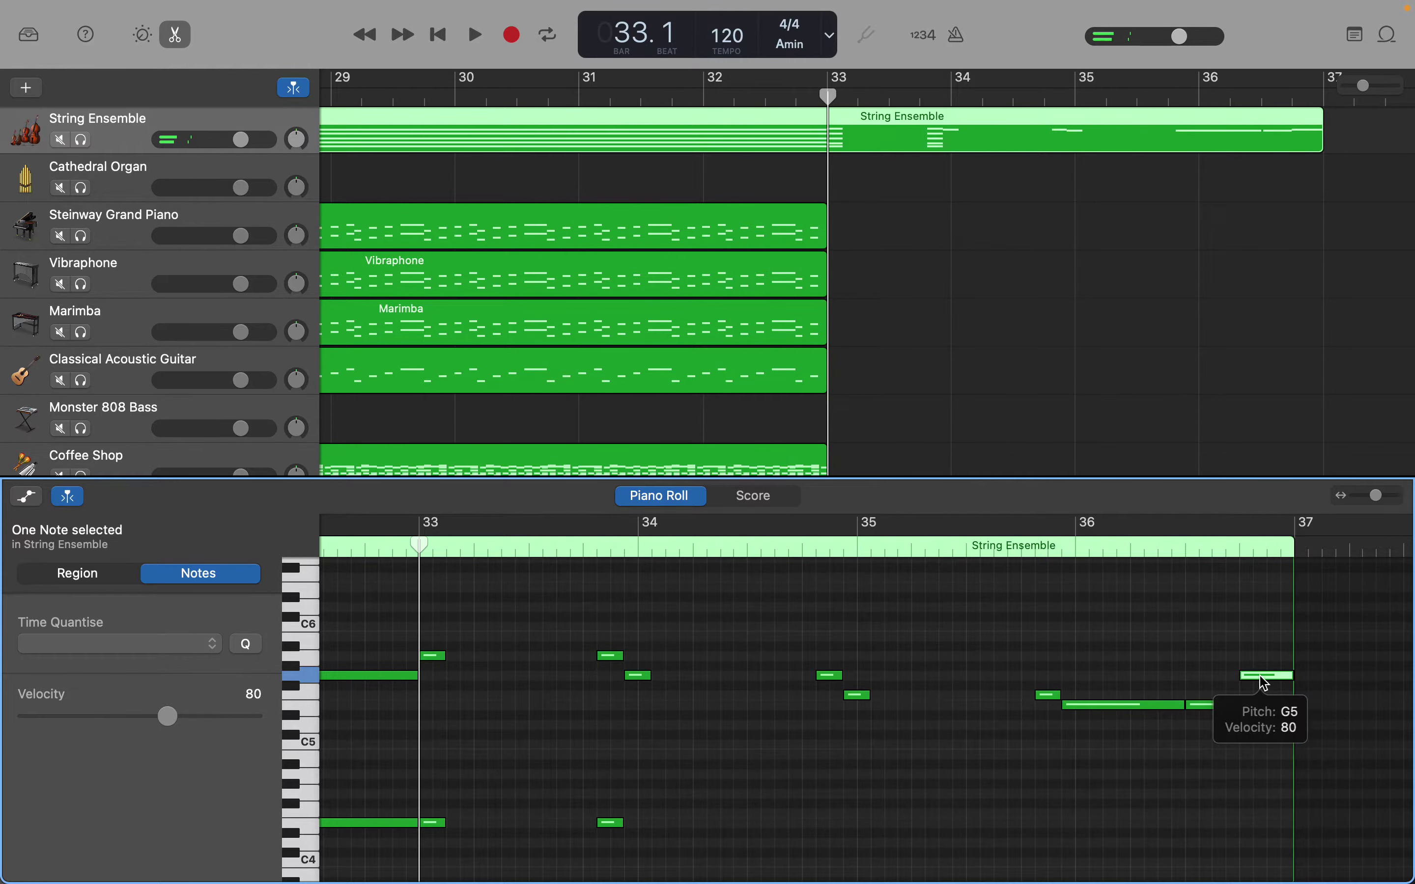
scroll(961, 730, down, 10)
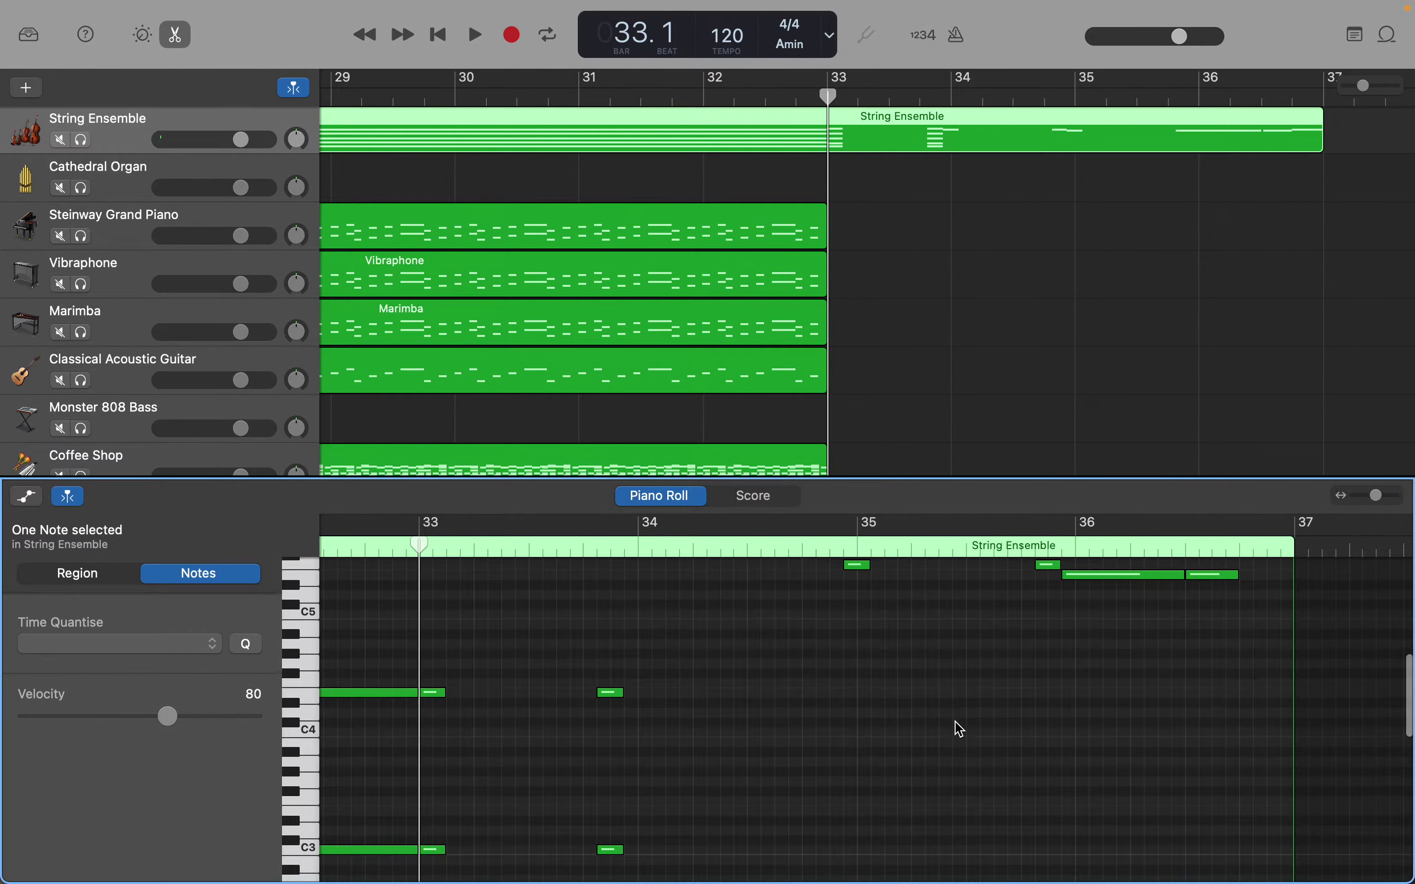
scroll(960, 730, down, 10)
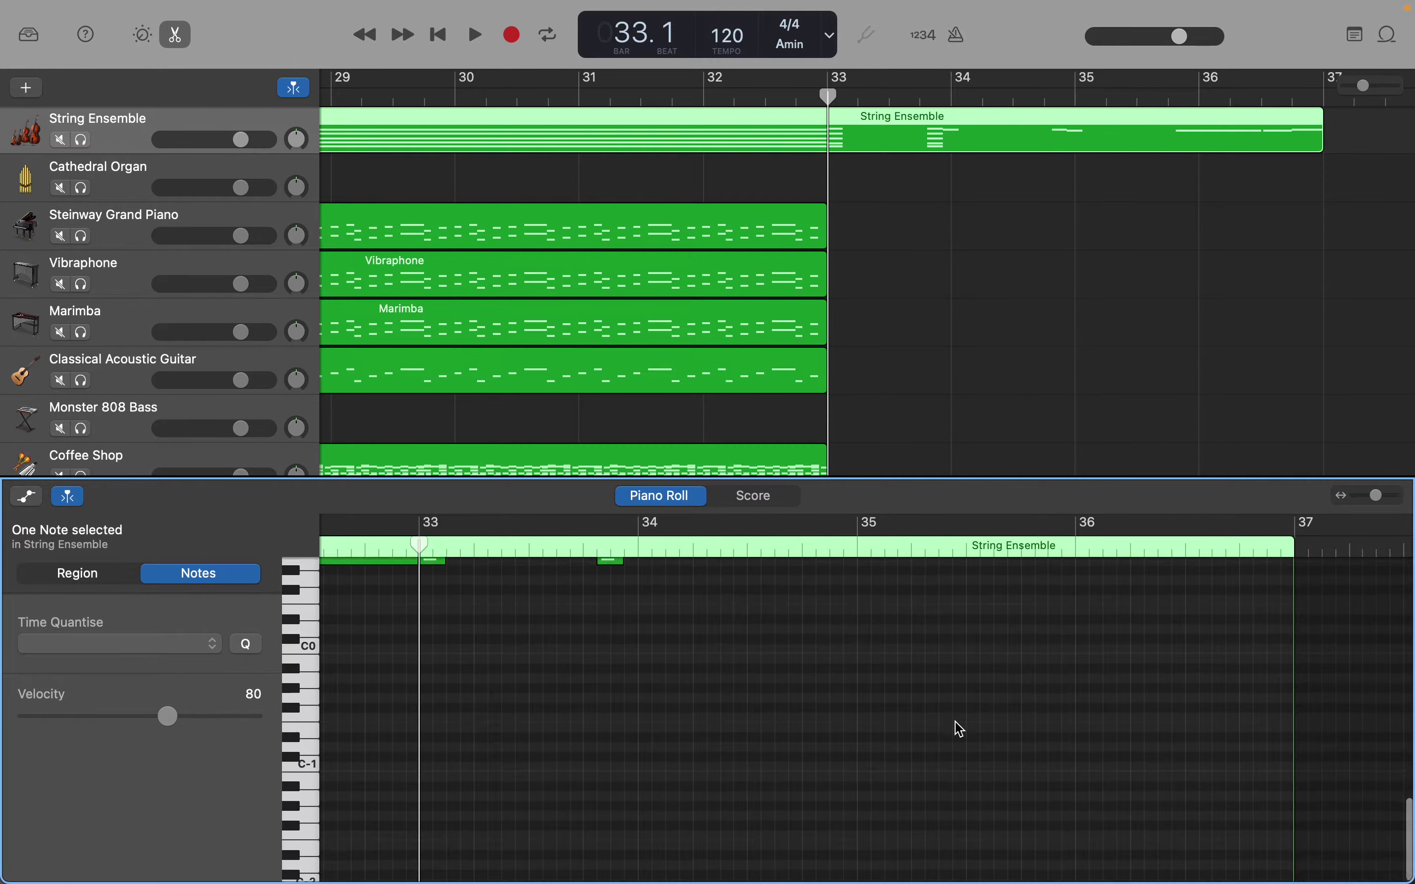
scroll(960, 730, up, 10)
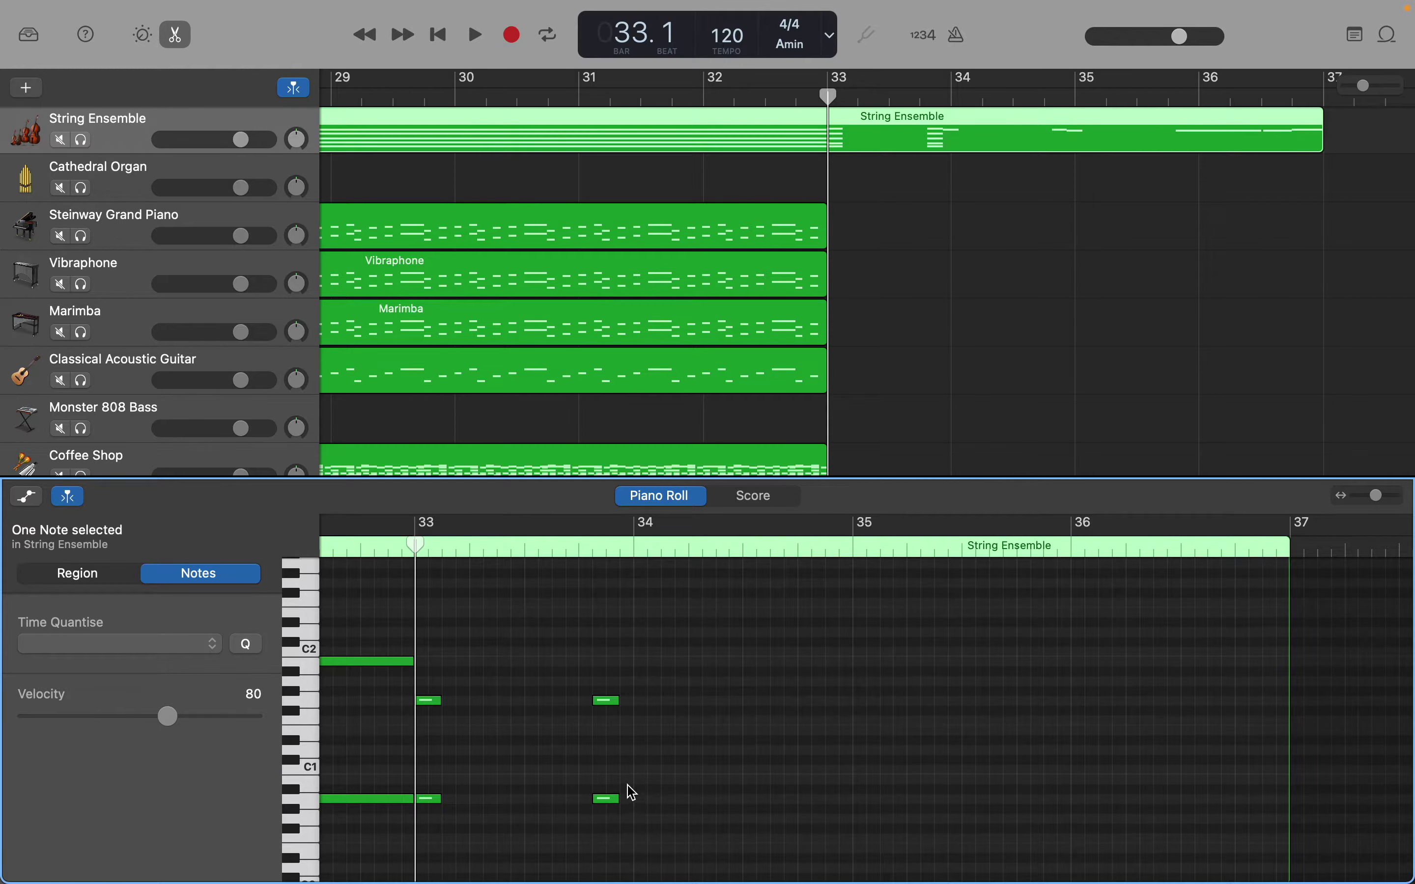
Step: Add eighth notes on B0 at the last sixteenth of bar 33 and the second sixteenth of beat 4 in bar 34
right_click(630, 785)
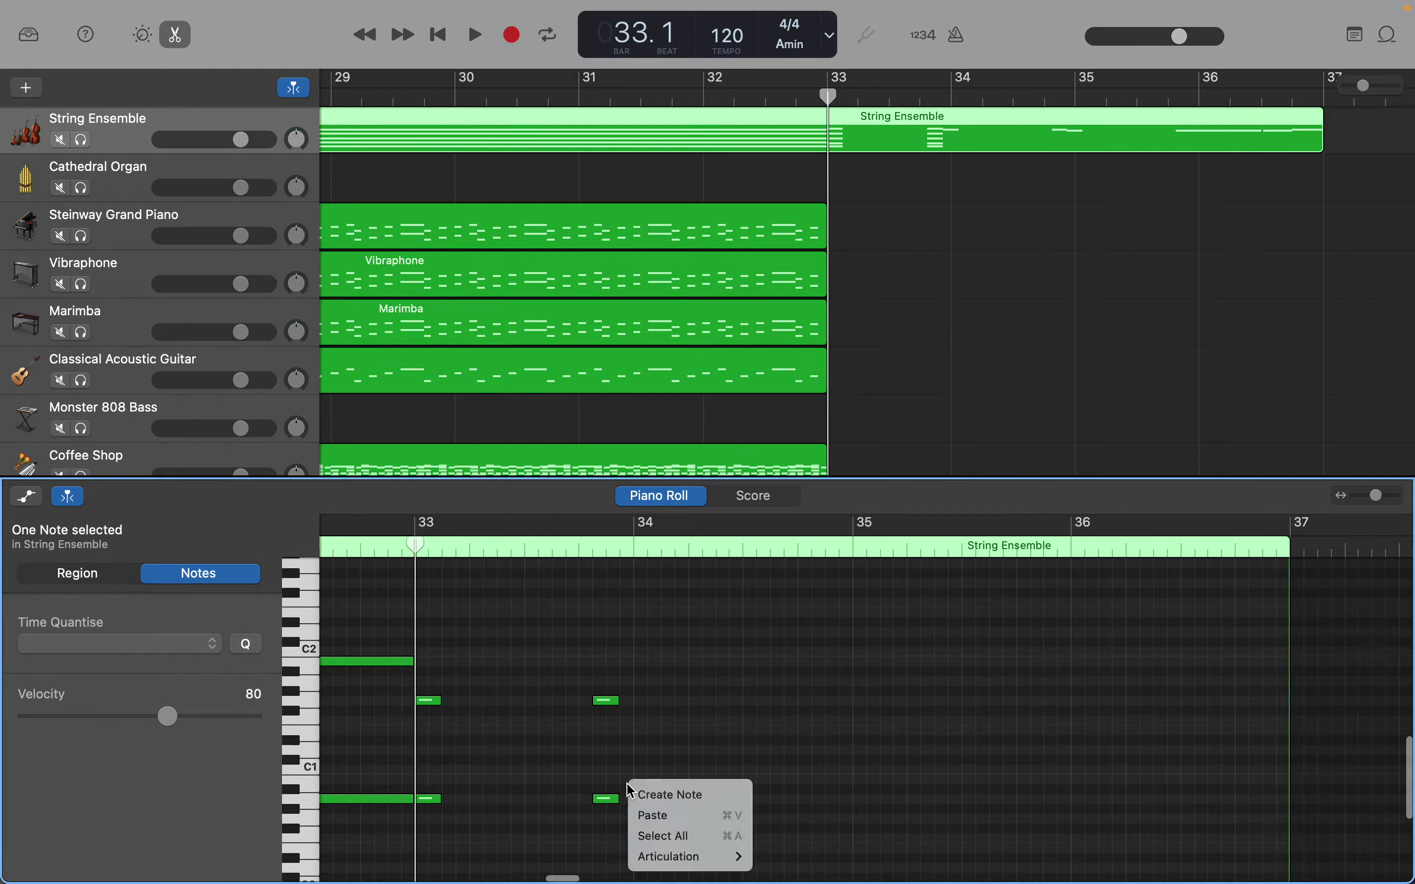
click(646, 792)
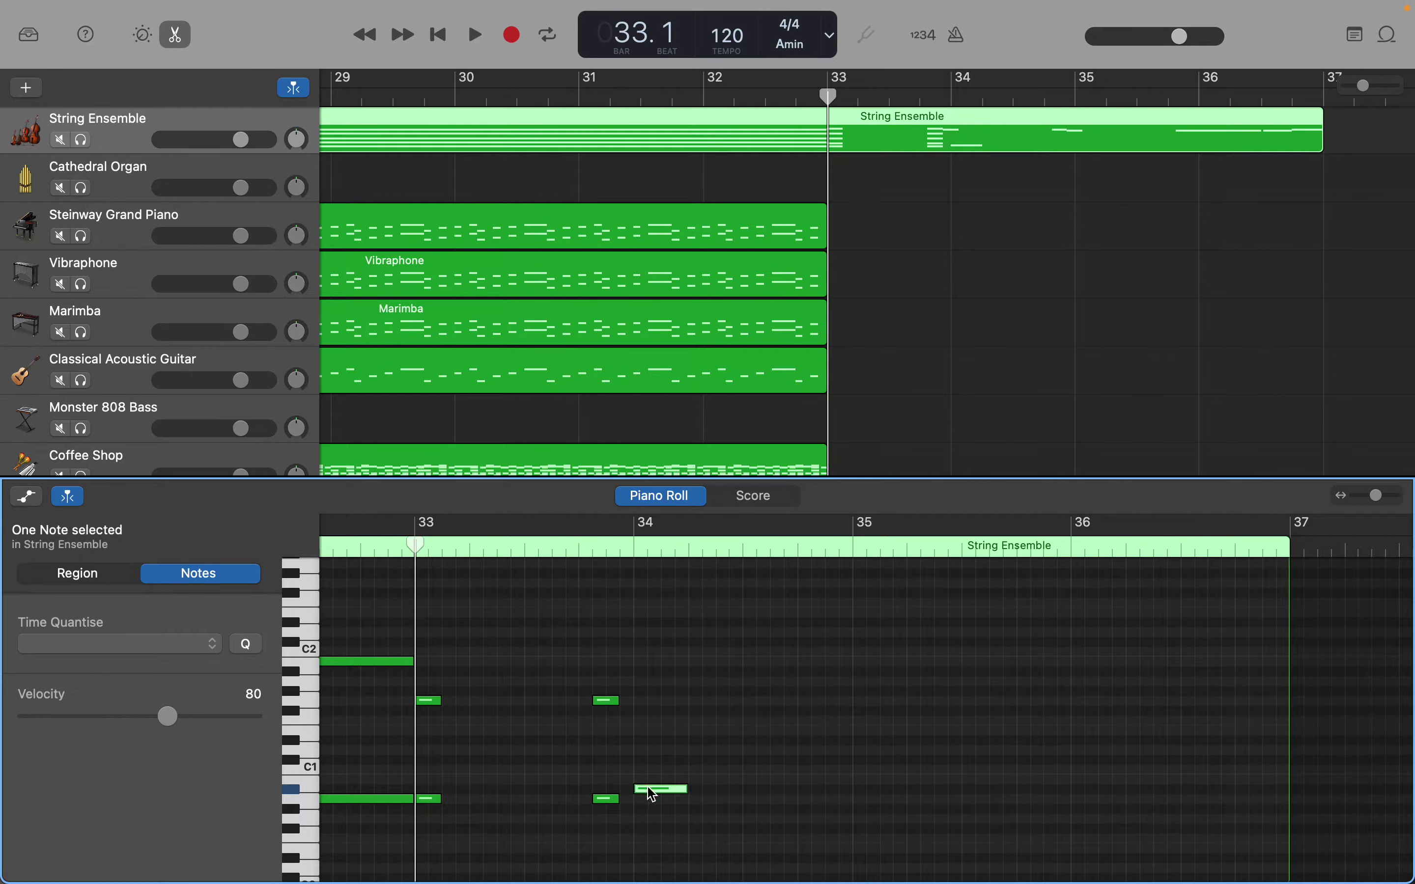
mouse_move(648, 788)
mouse_down()
mouse_move(670, 780)
mouse_move(646, 779)
mouse_up()
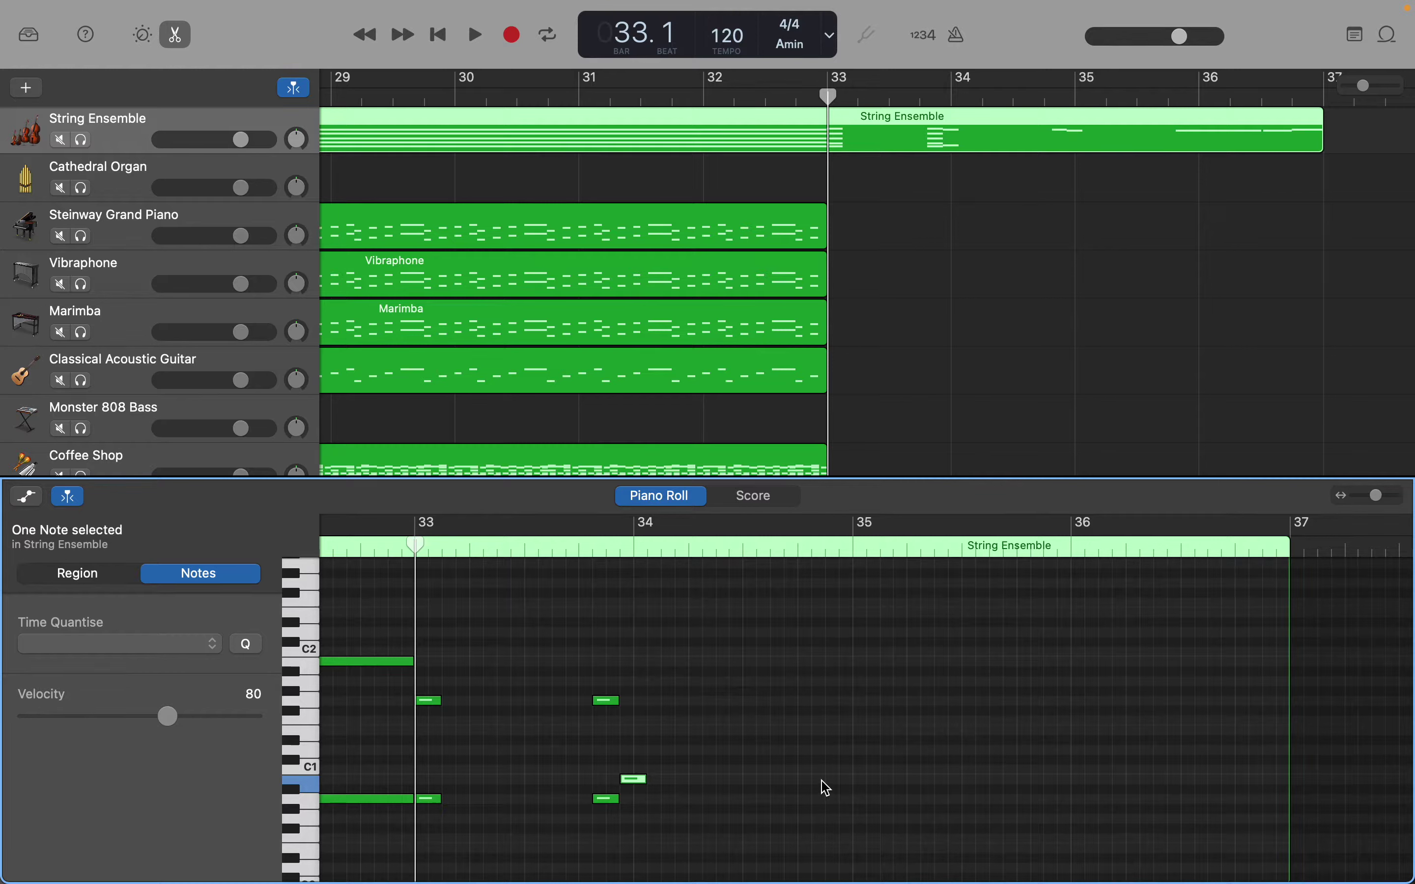
right_click(826, 789)
click(834, 793)
drag(830, 782, 829, 780)
Step: Add eighth notes on C1 at the last sixteenth of bar 34 and the second sixteenth of beat 4 in bar 35
right_click(848, 776)
click(862, 778)
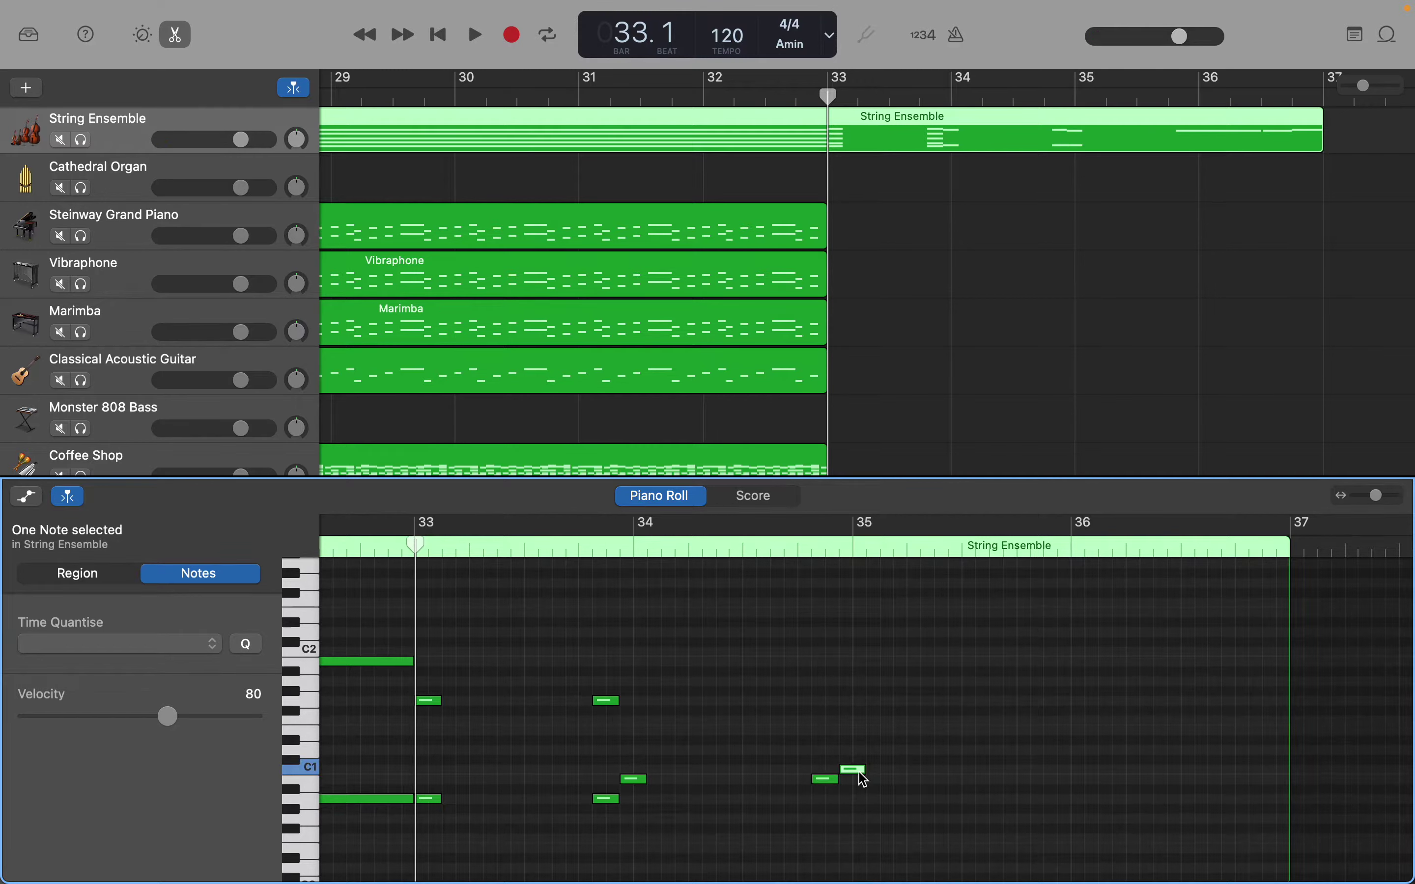
right_click(1034, 771)
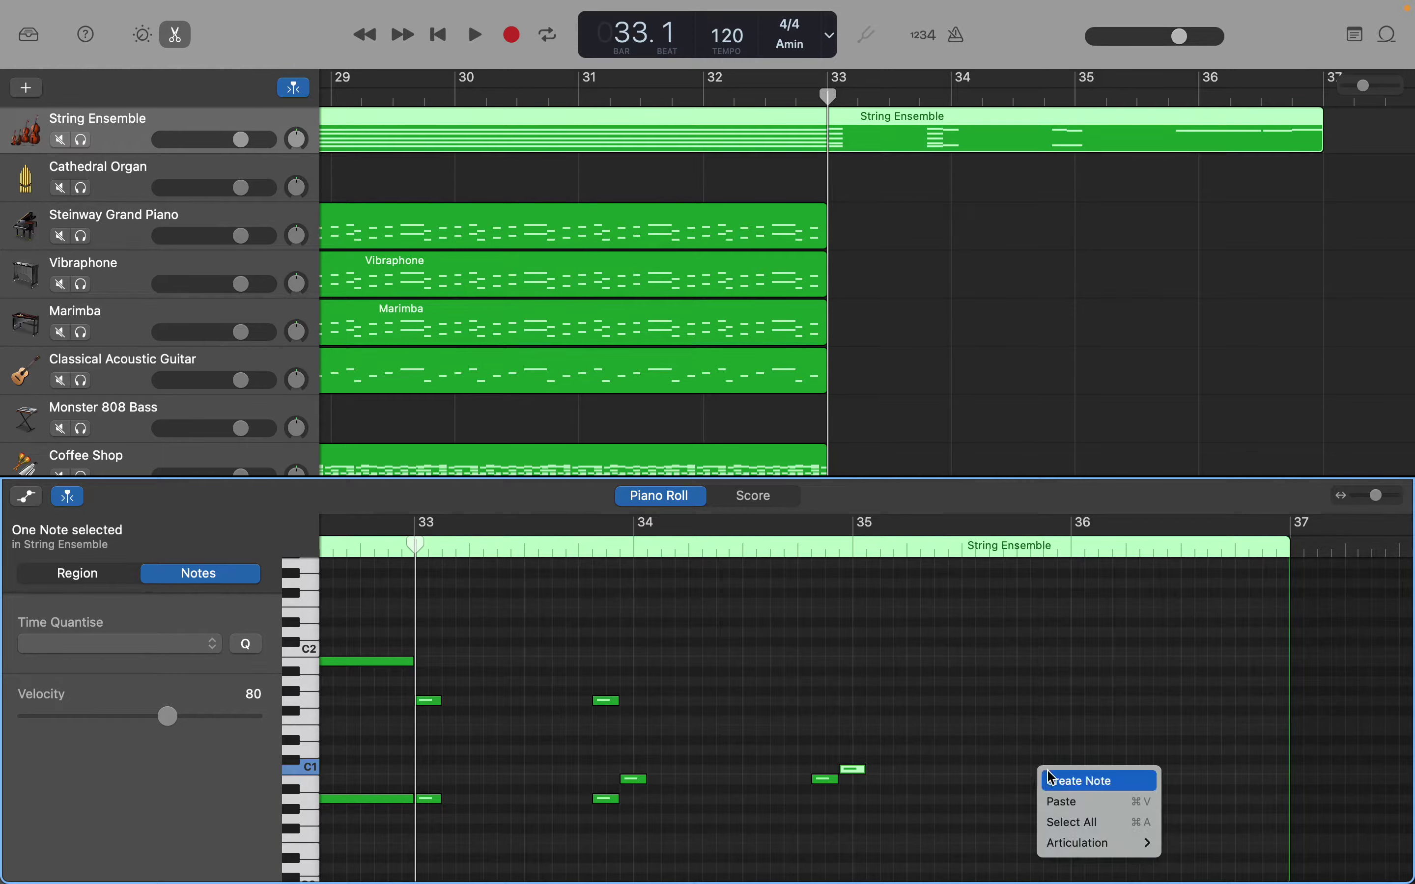
click(1050, 773)
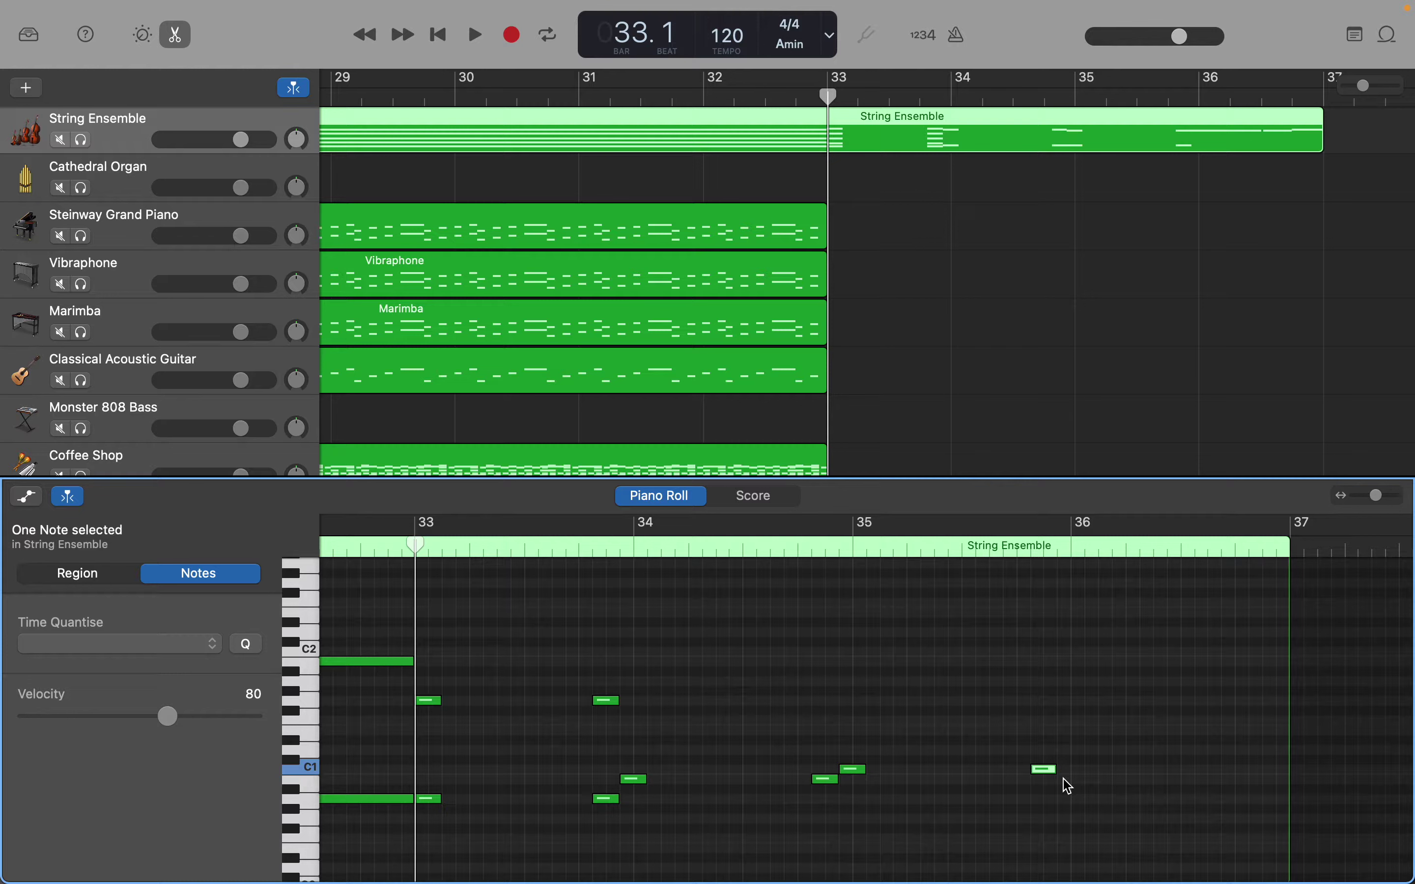
Step: Add an E1 note starting at the last sixteenth of bar 35 and extend it to beat 3 of bar 36
right_click(1063, 729)
click(1073, 732)
drag(1082, 730, 1180, 730)
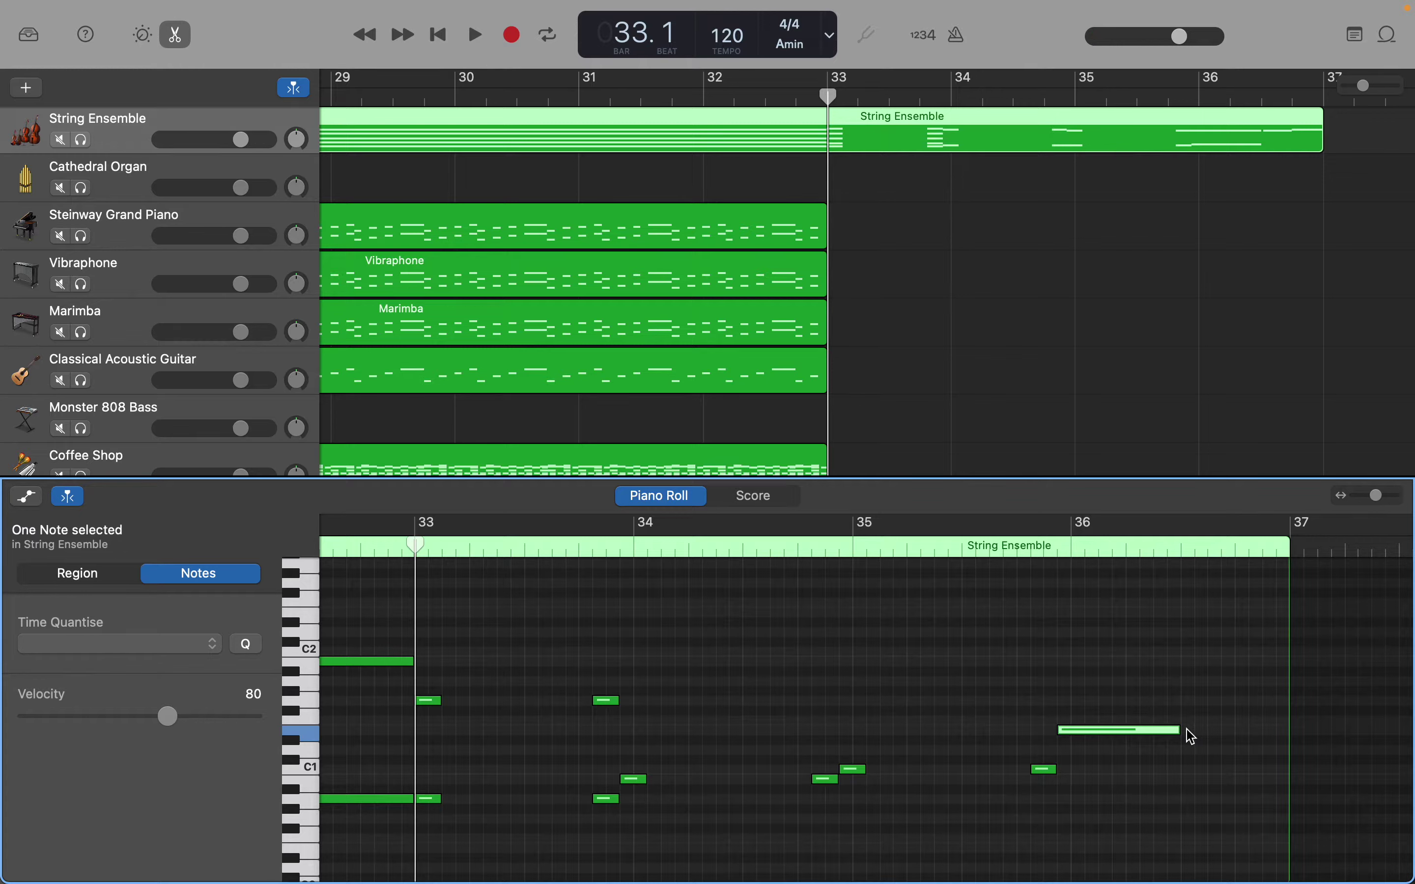
Step: Add a quarter note on E1 at beat 3 of bar 36, followed by a quarter note on C1 at beat 4
right_click(1187, 729)
click(1200, 732)
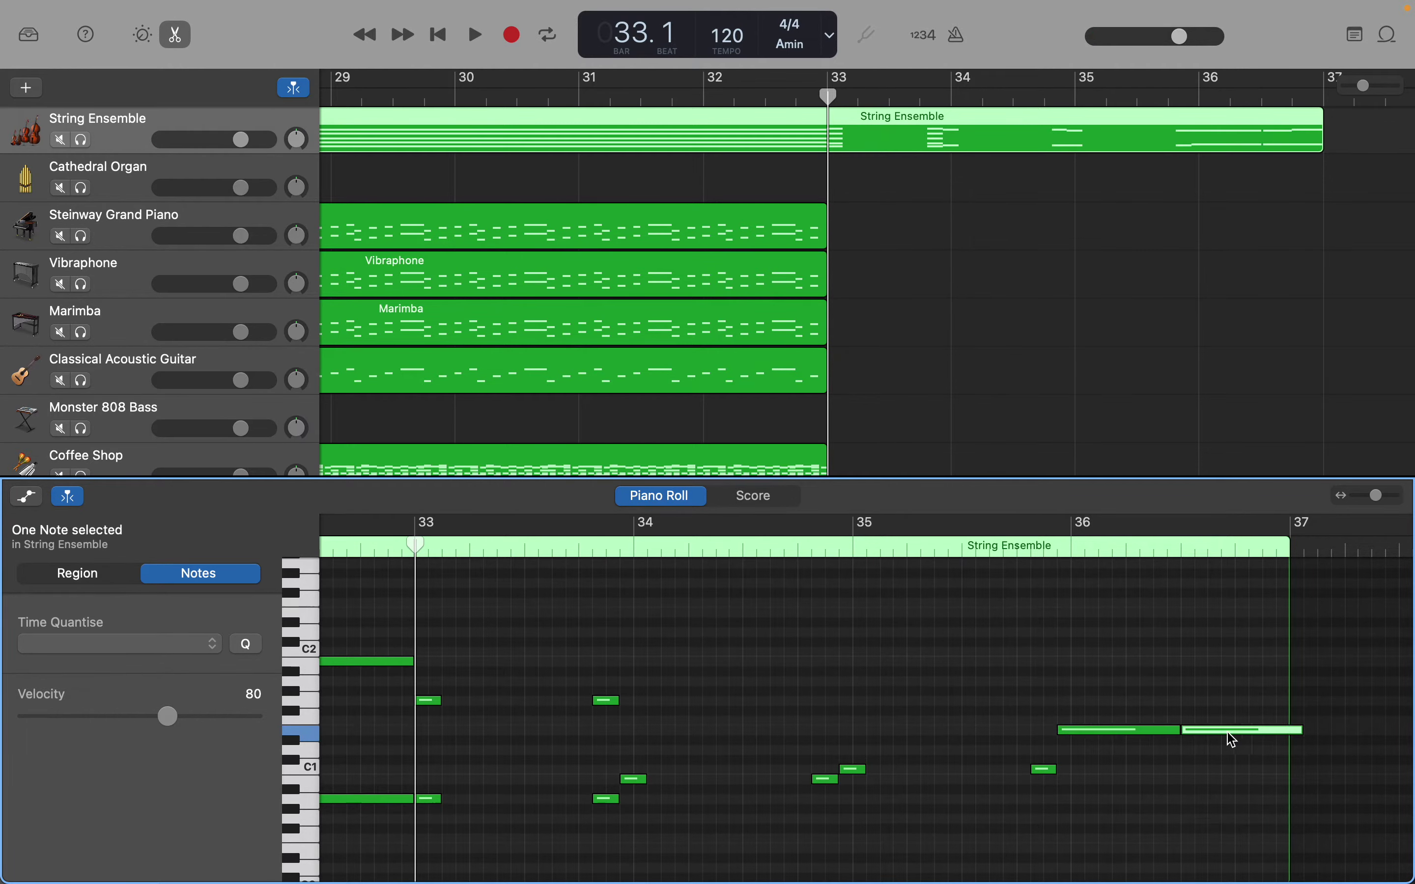
drag(1301, 731, 1237, 732)
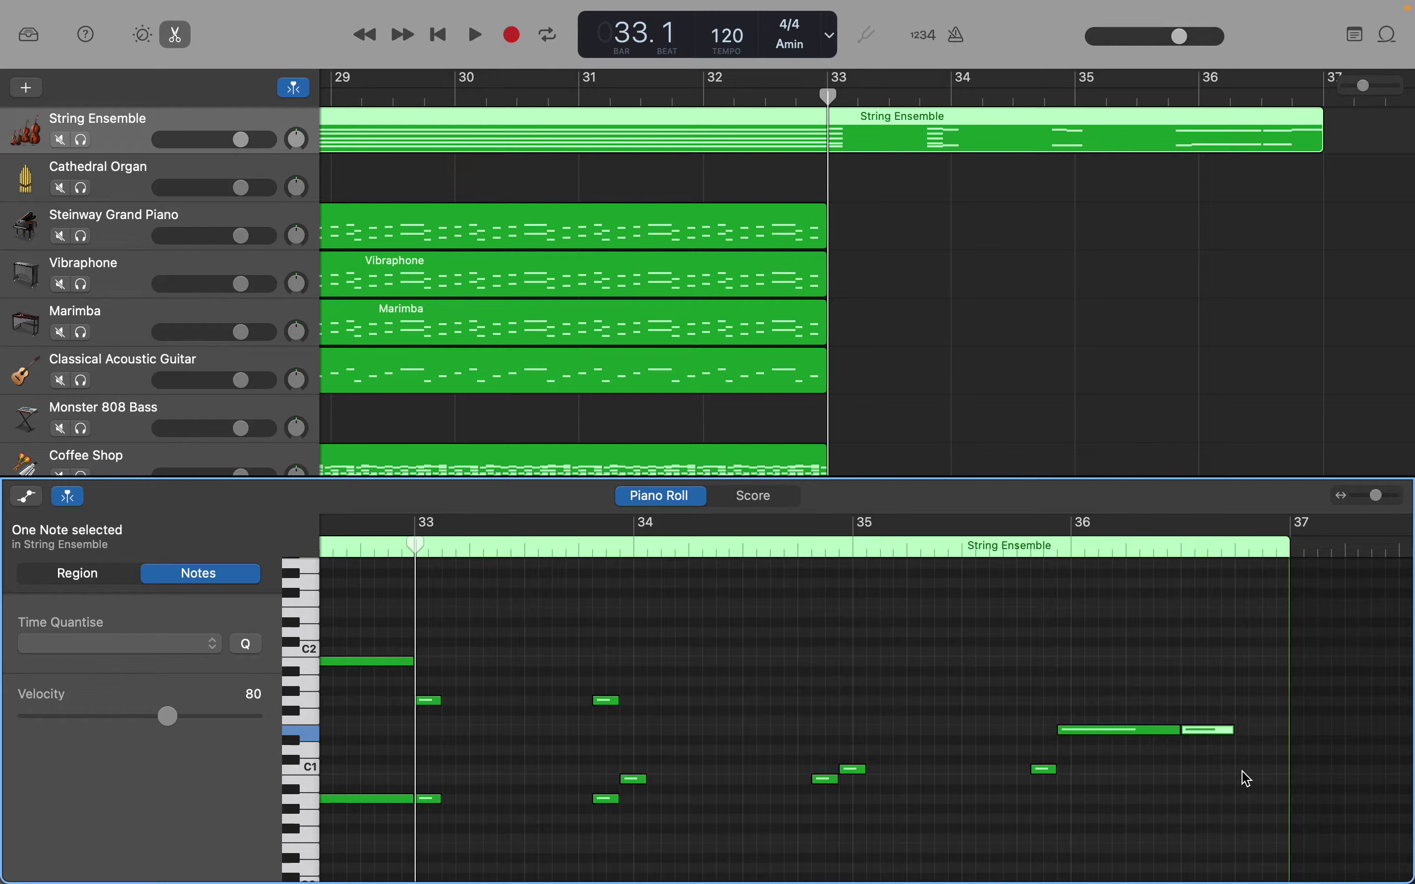
right_click(1242, 771)
click(1246, 771)
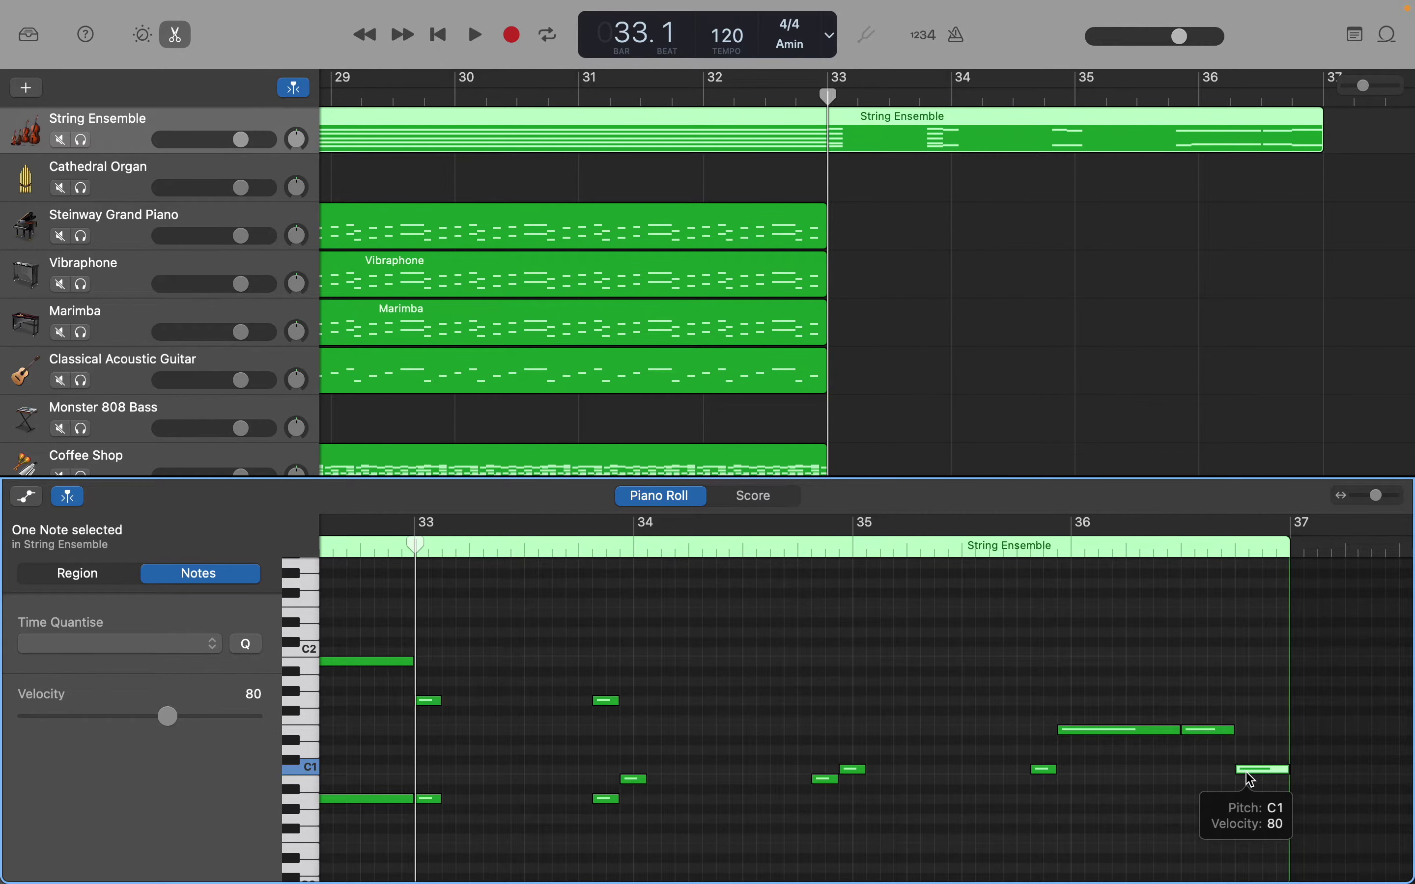
Step: Compare the top voice with the bass voice across bars 33 to 36
scroll(1250, 778, up, 10)
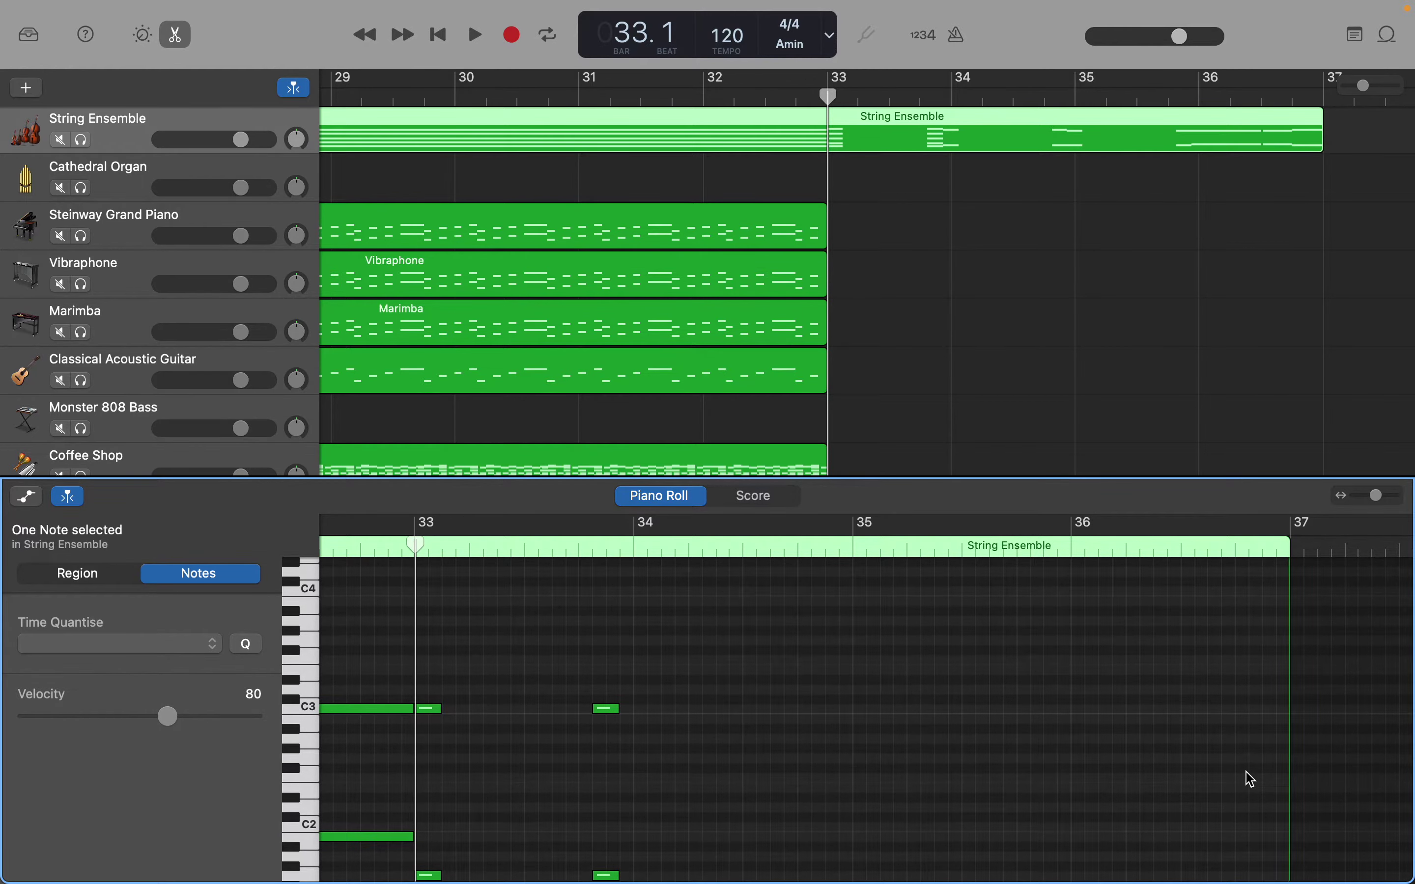
scroll(1252, 780, up, 15)
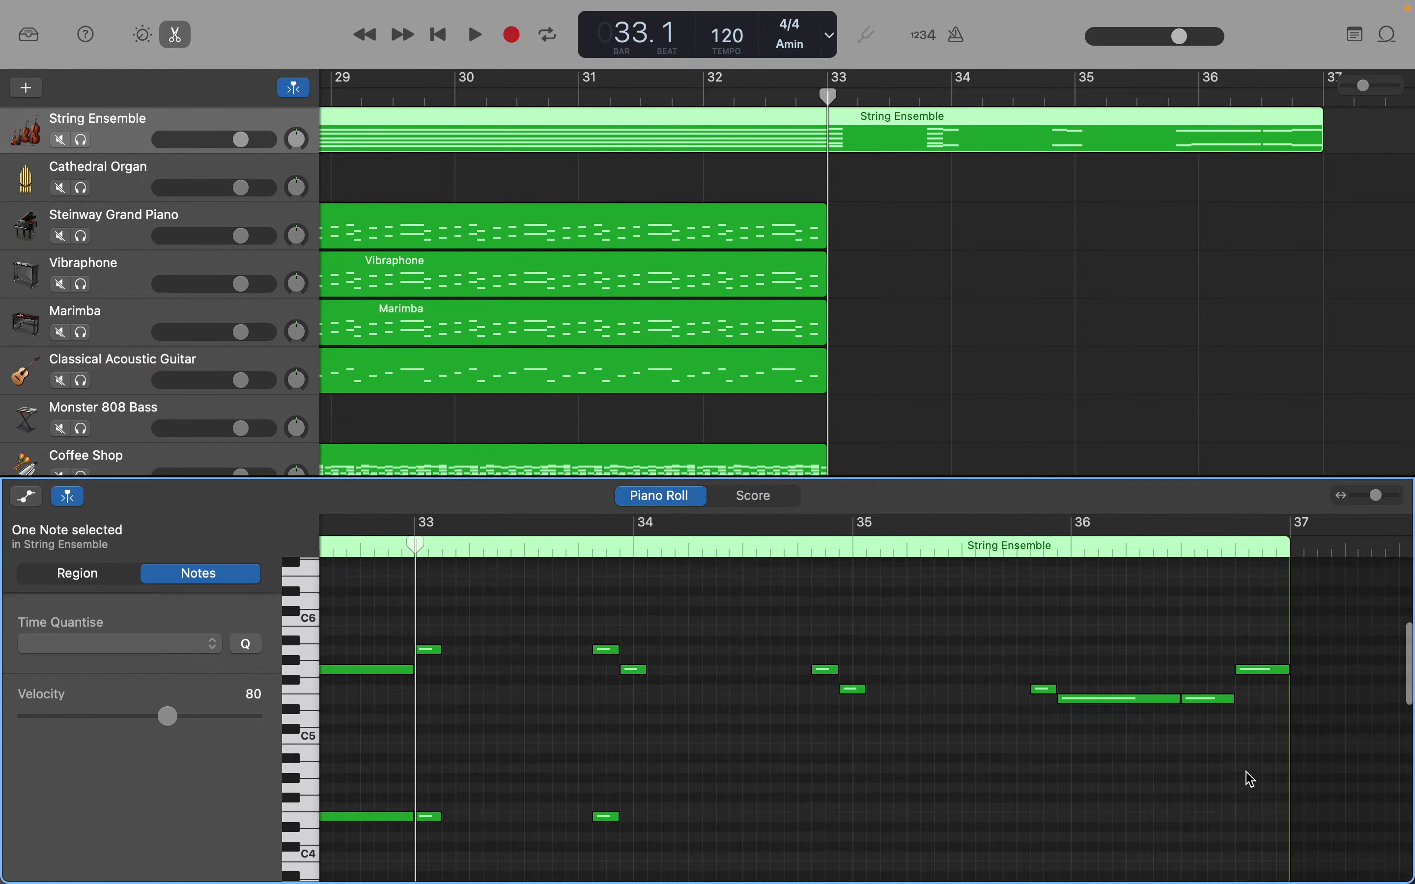
scroll(1246, 772, down, 5)
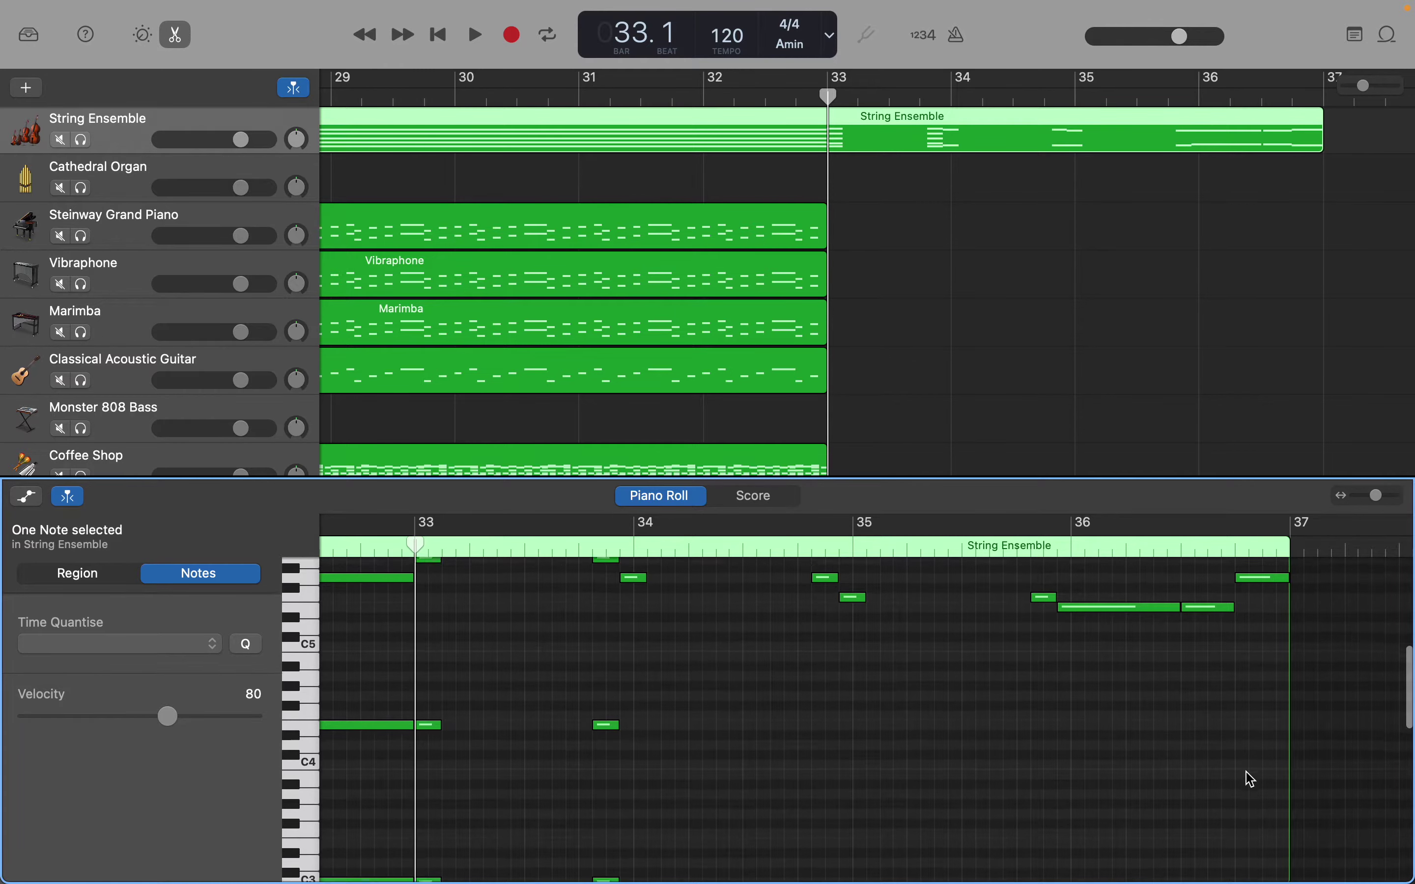
scroll(1247, 776, down, 20)
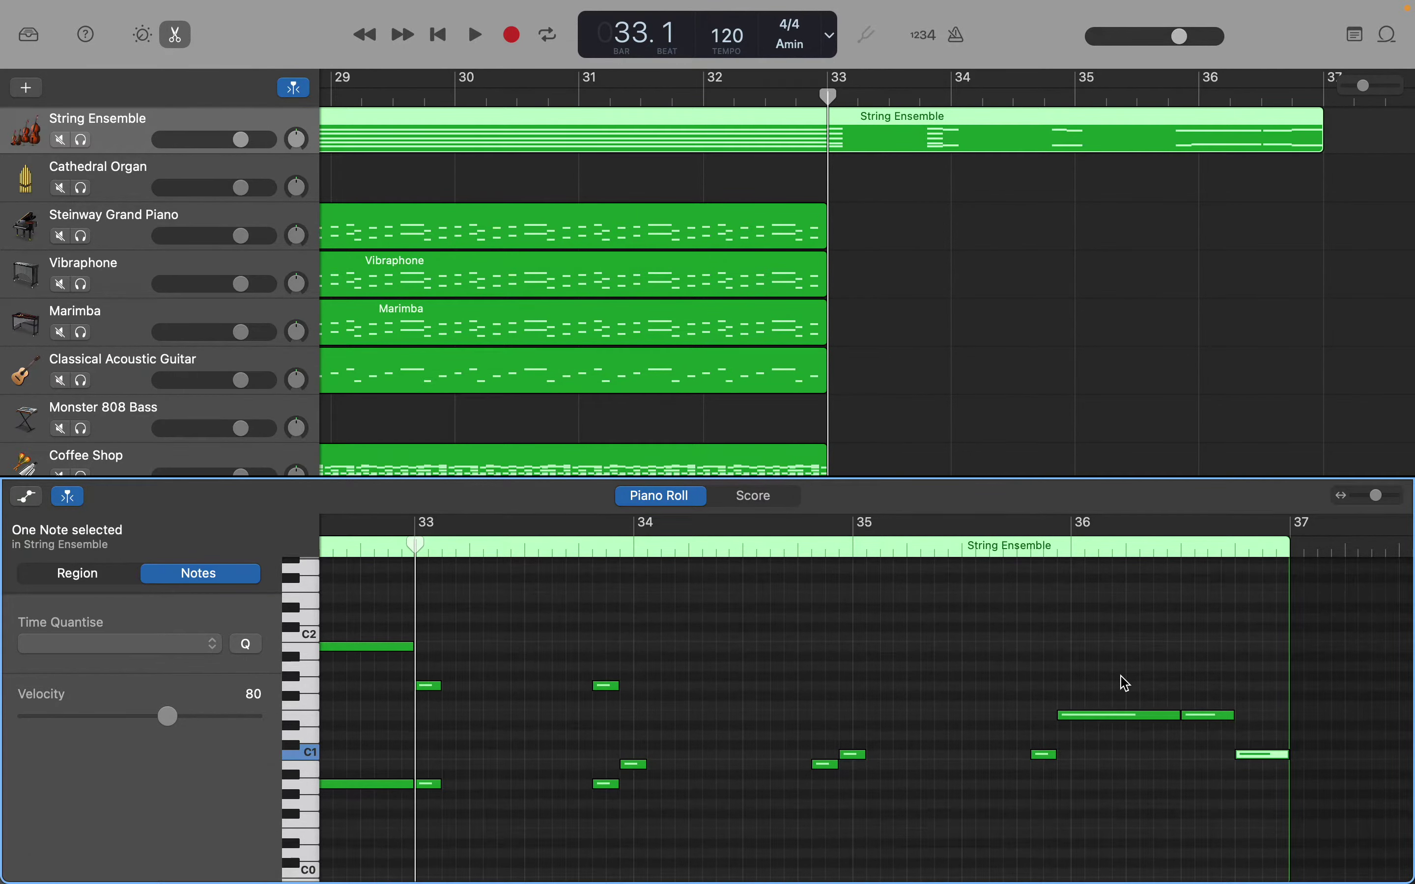
scroll(1126, 683, up, 20)
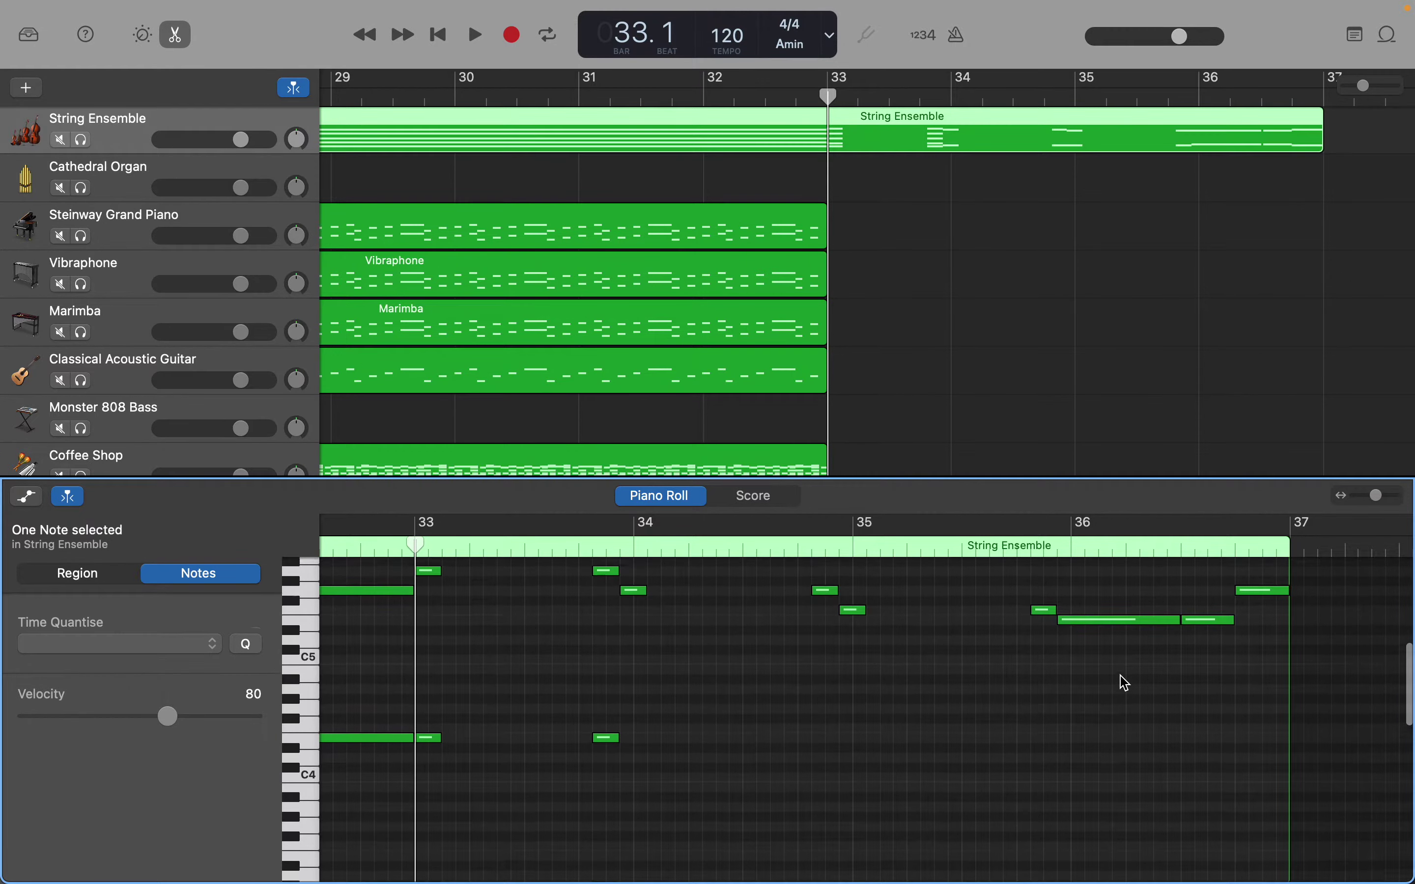
scroll(1124, 678, down, 20)
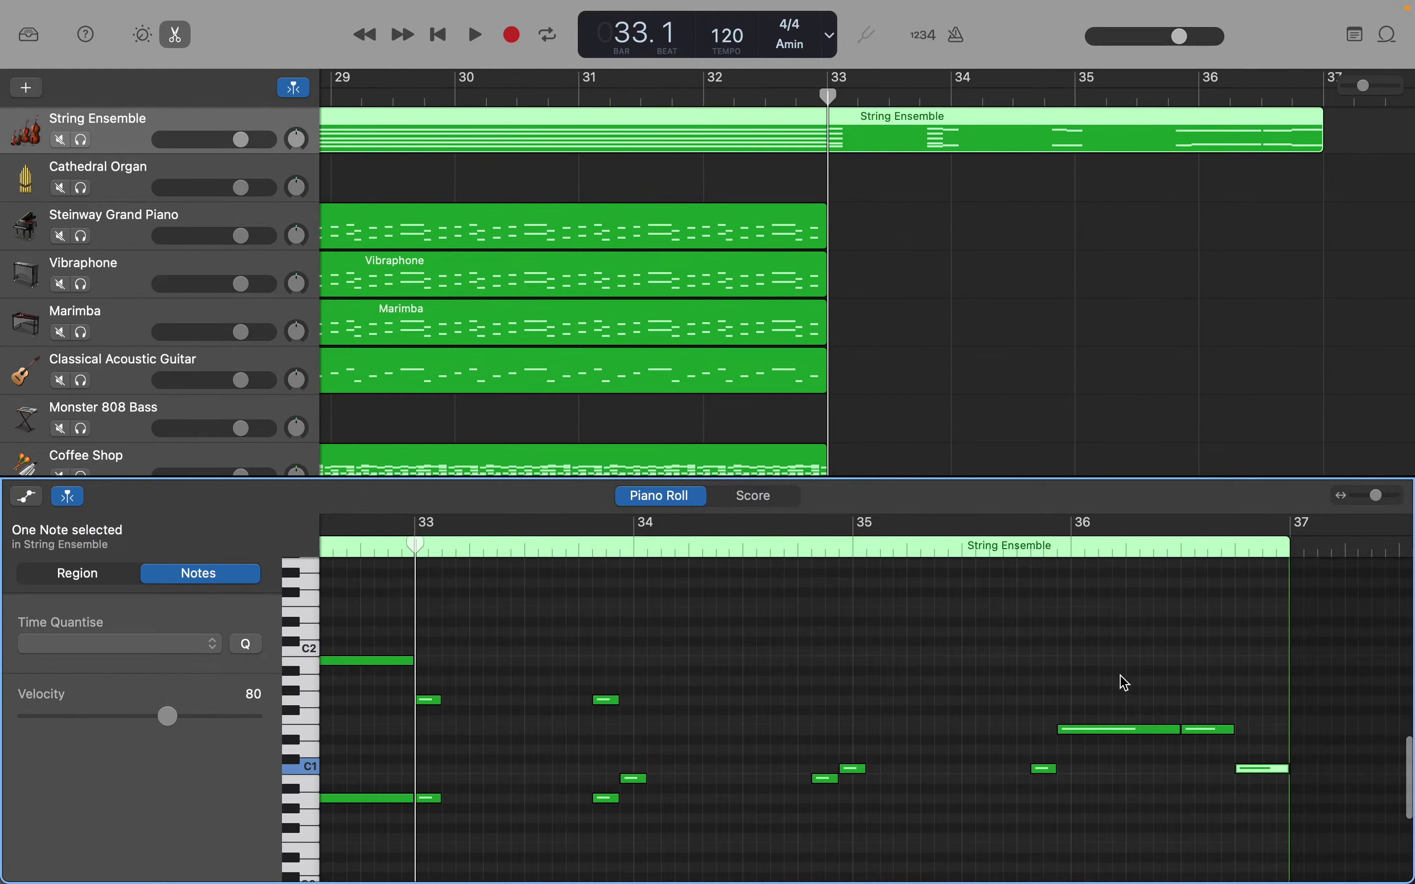
scroll(1126, 683, down, 2)
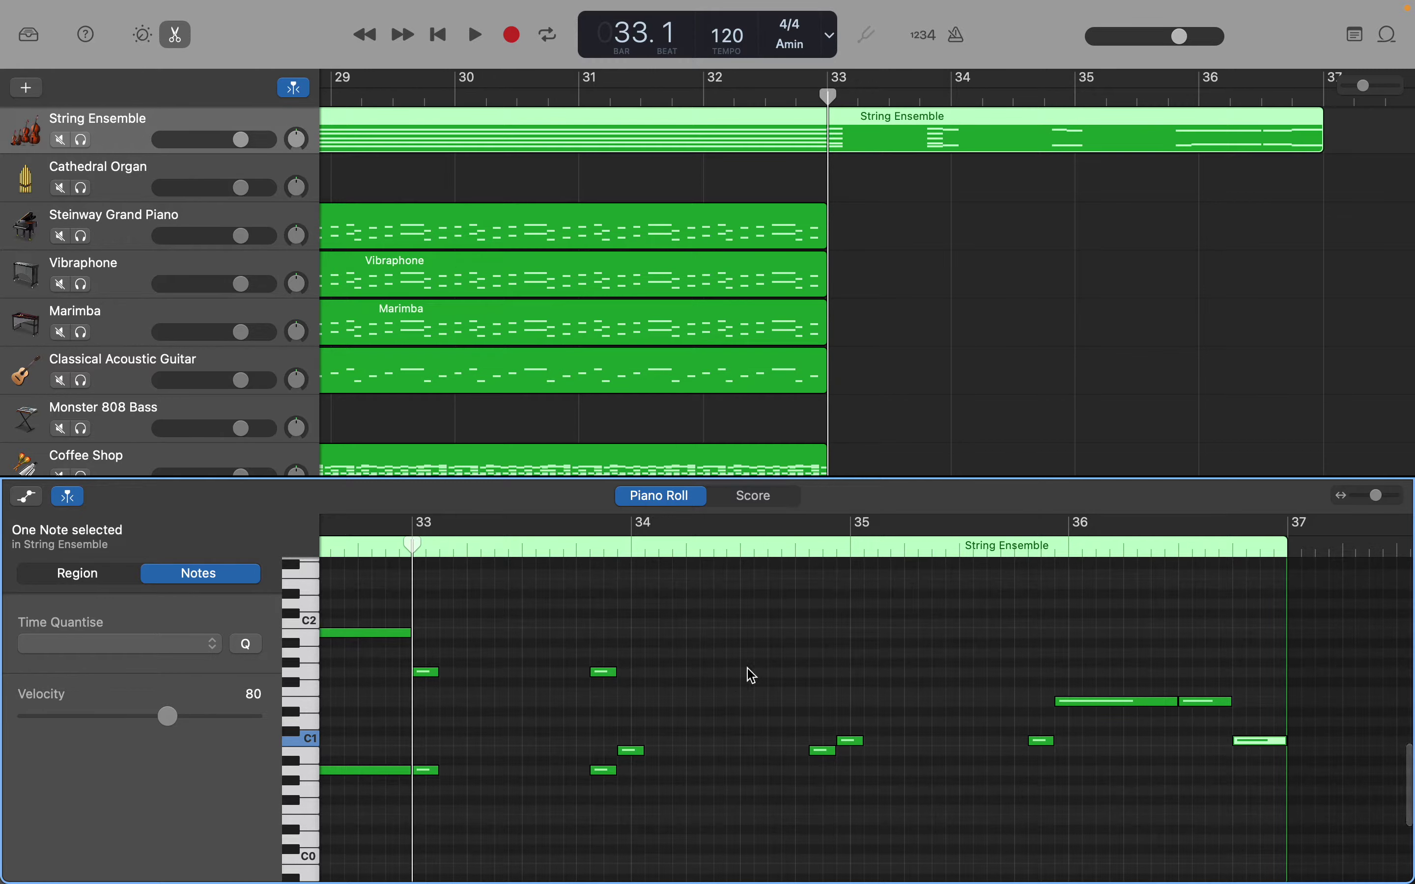
scroll(699, 706, up, 2)
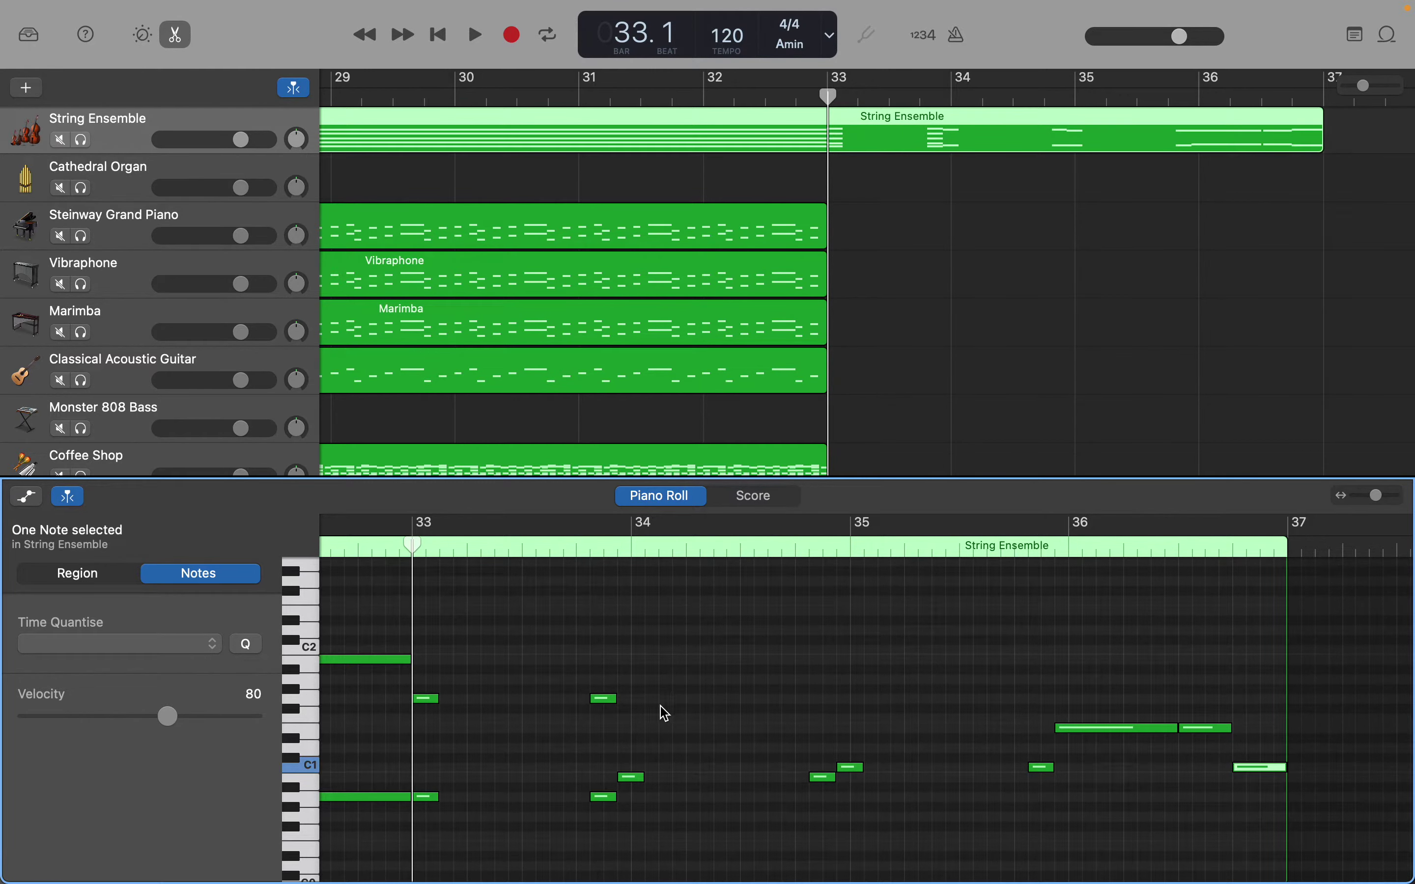
Step: Add eighth notes on D3 at the last sixteenth of bar 33 and the second sixteenth of beat 4 in bar 34
scroll(654, 724, up, 10)
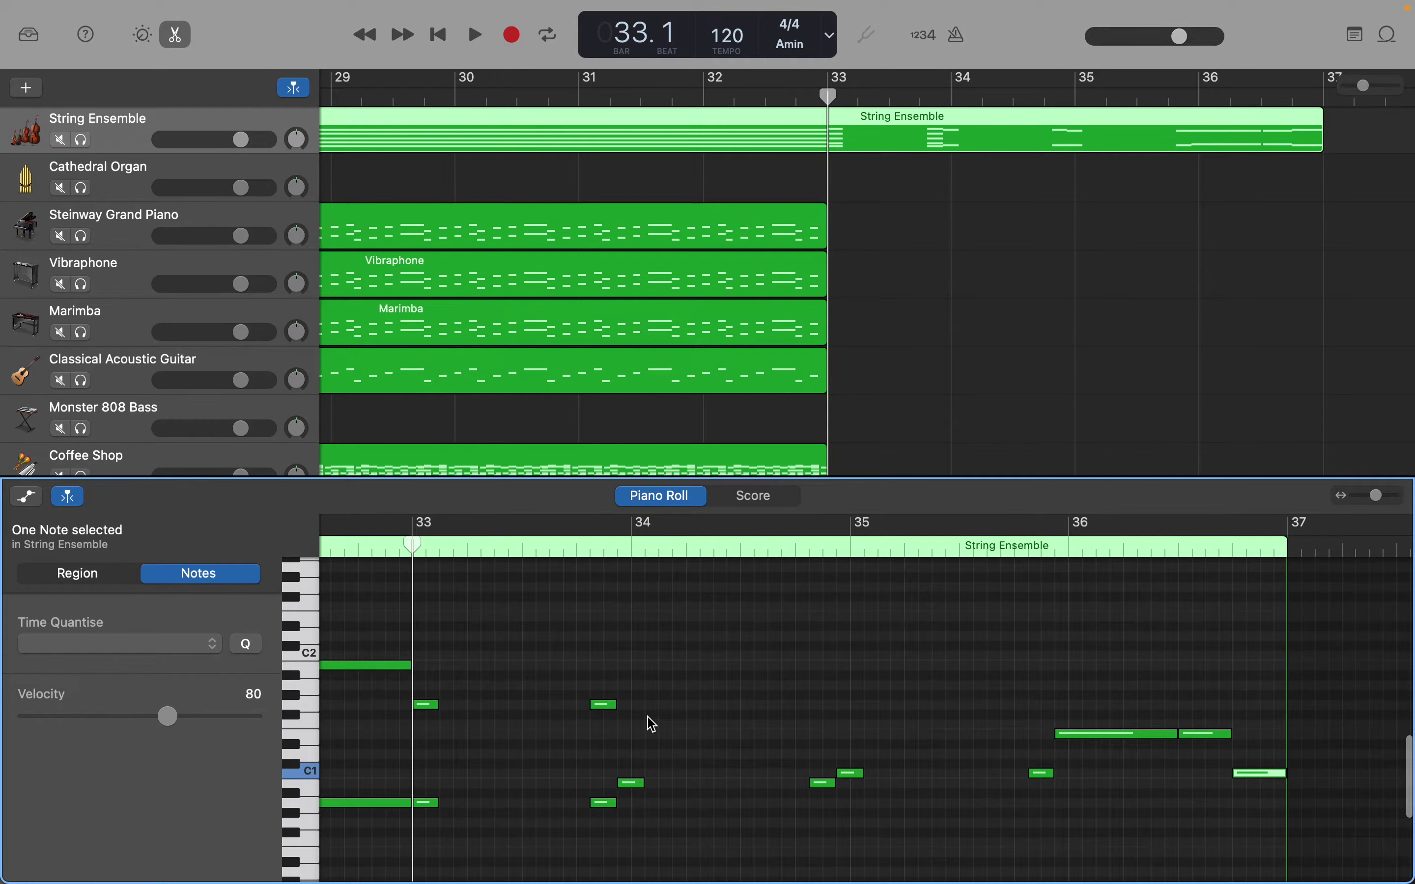
scroll(649, 719, up, 9)
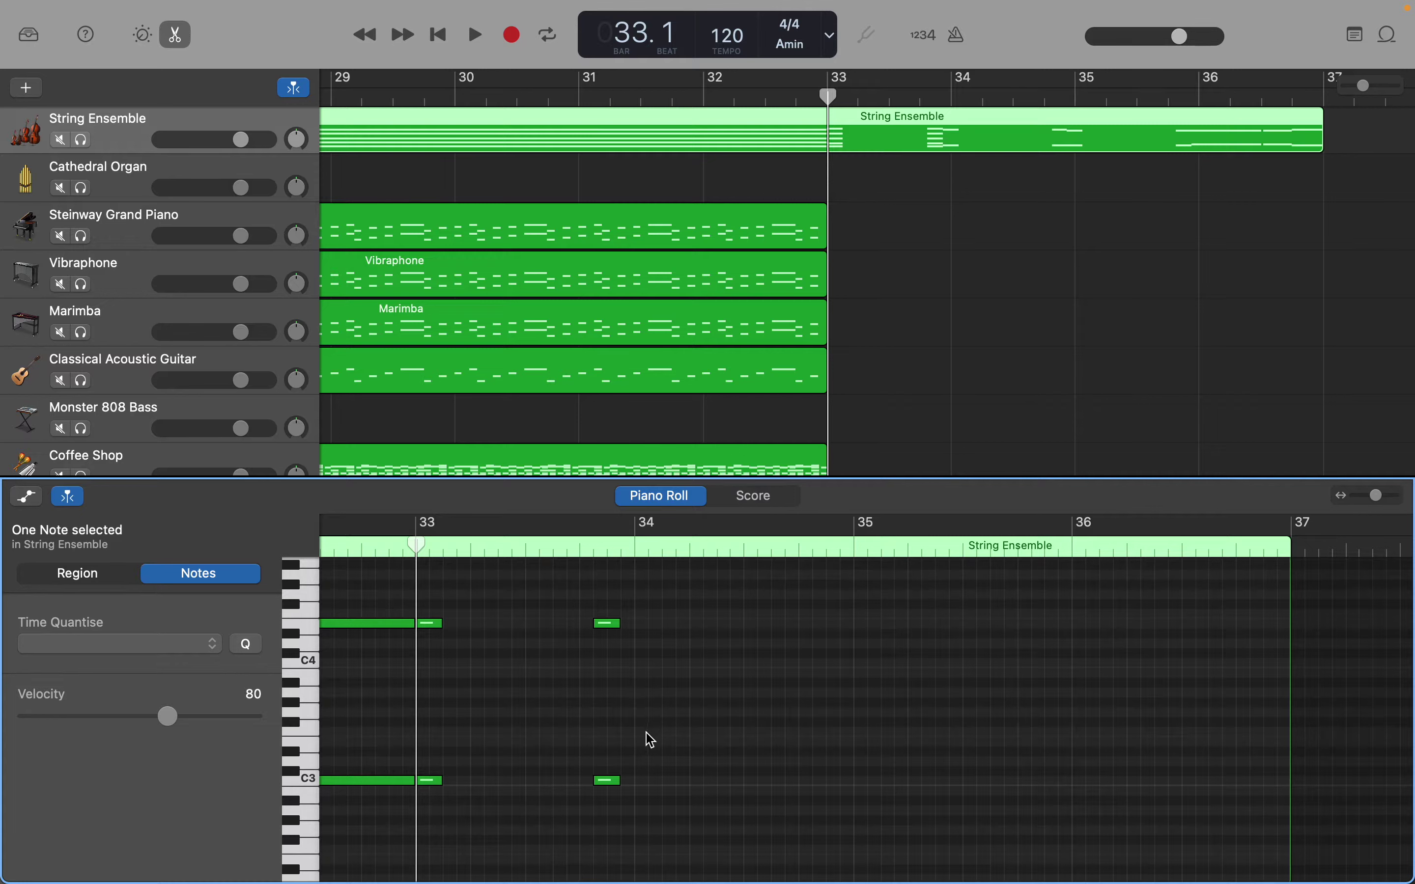
right_click(634, 768)
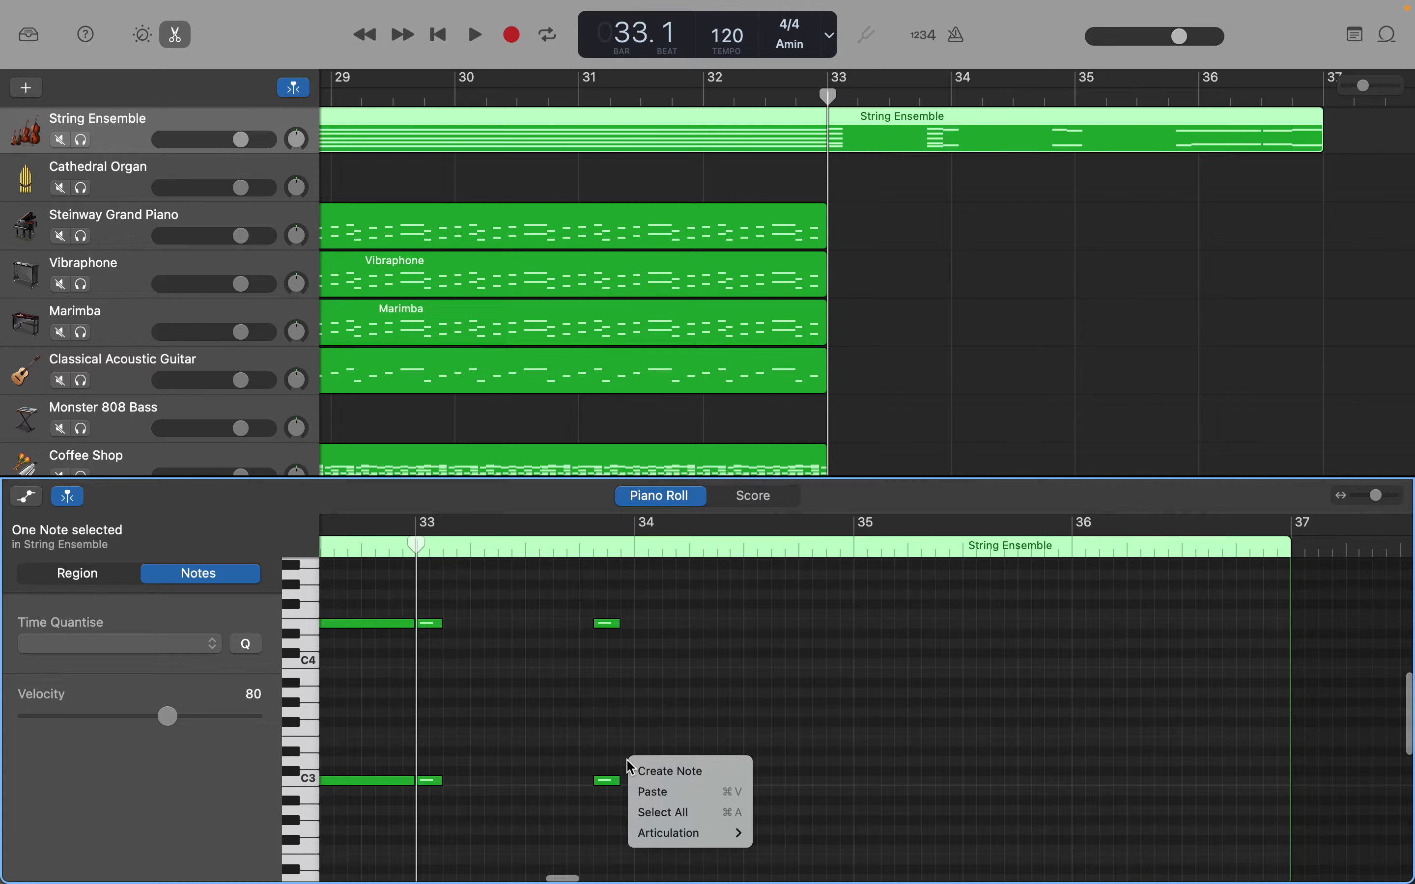
click(639, 768)
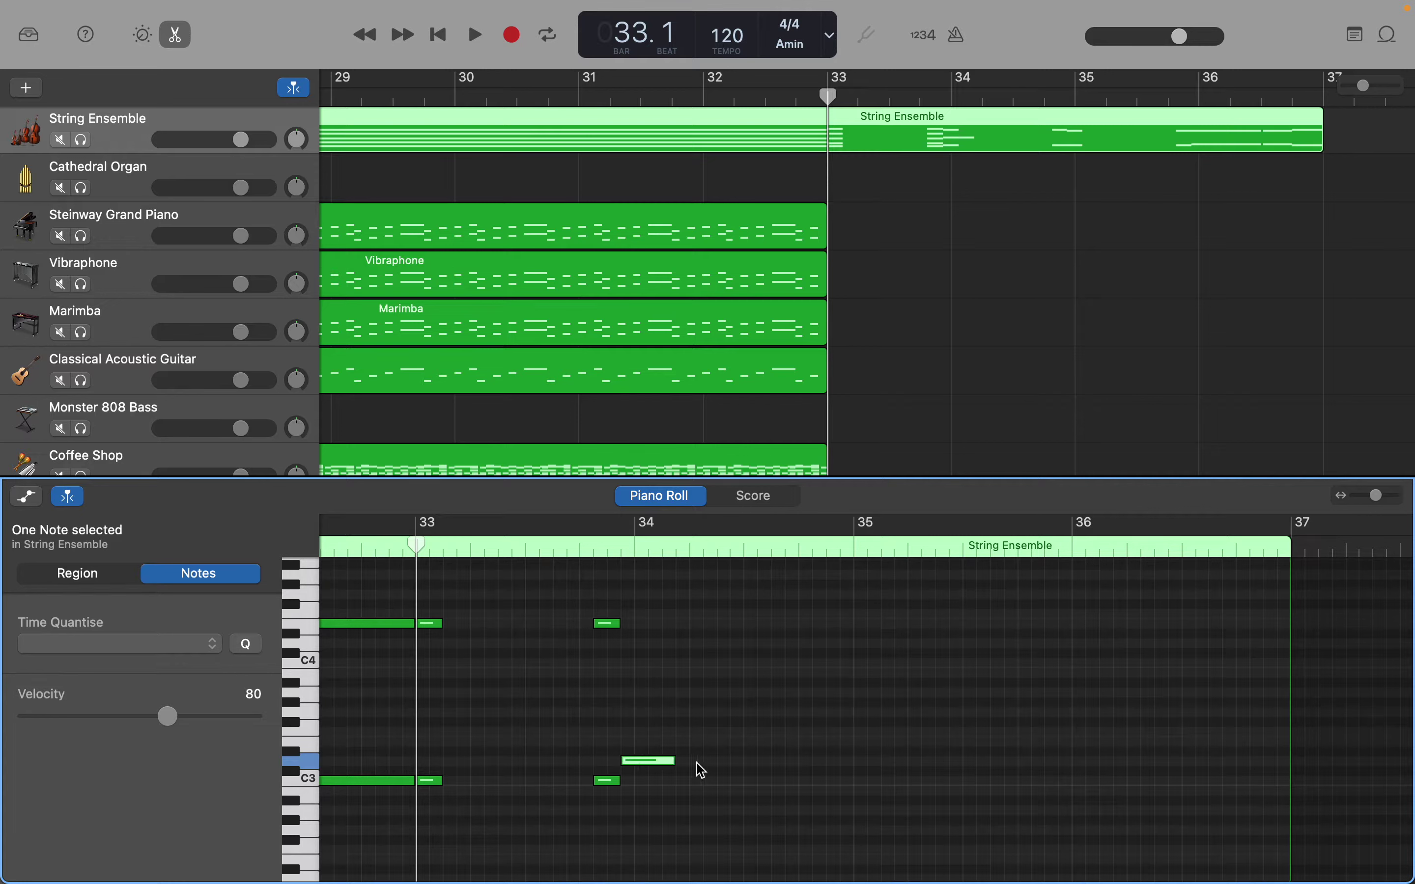
drag(676, 762, 649, 767)
right_click(818, 764)
click(824, 766)
Step: Add eighth notes on F4 at the last sixteenth of bar 33 and the second sixteenth of beat 4 in bar 34
right_click(633, 623)
click(642, 623)
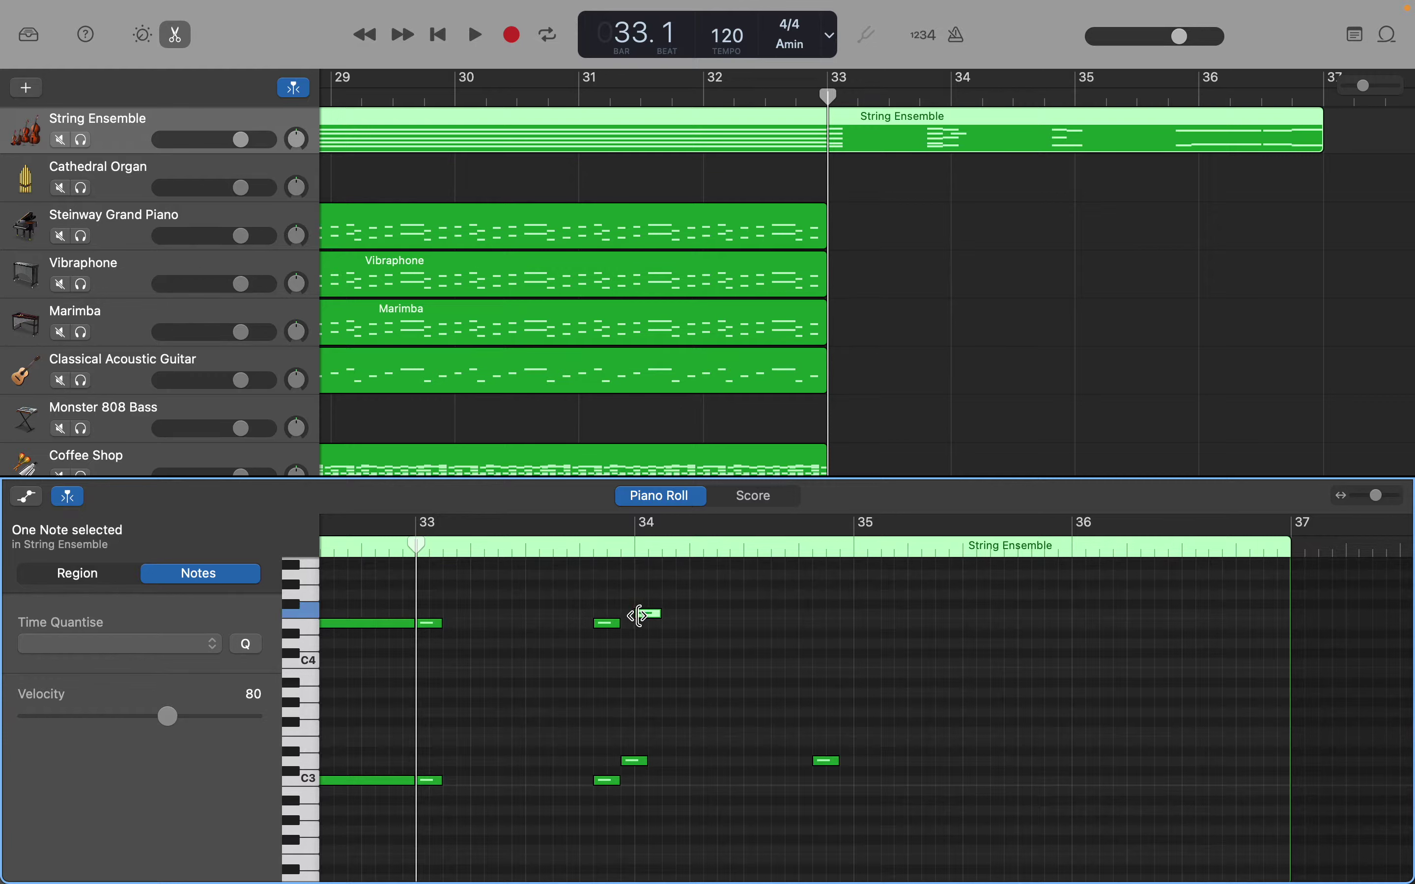
click(641, 617)
drag(642, 620, 636, 620)
right_click(818, 614)
click(826, 619)
Step: Add eighth notes on A1 at the last sixteenth of bar 33 and the second sixteenth of beat 4 in bar 34
scroll(747, 697, down, 10)
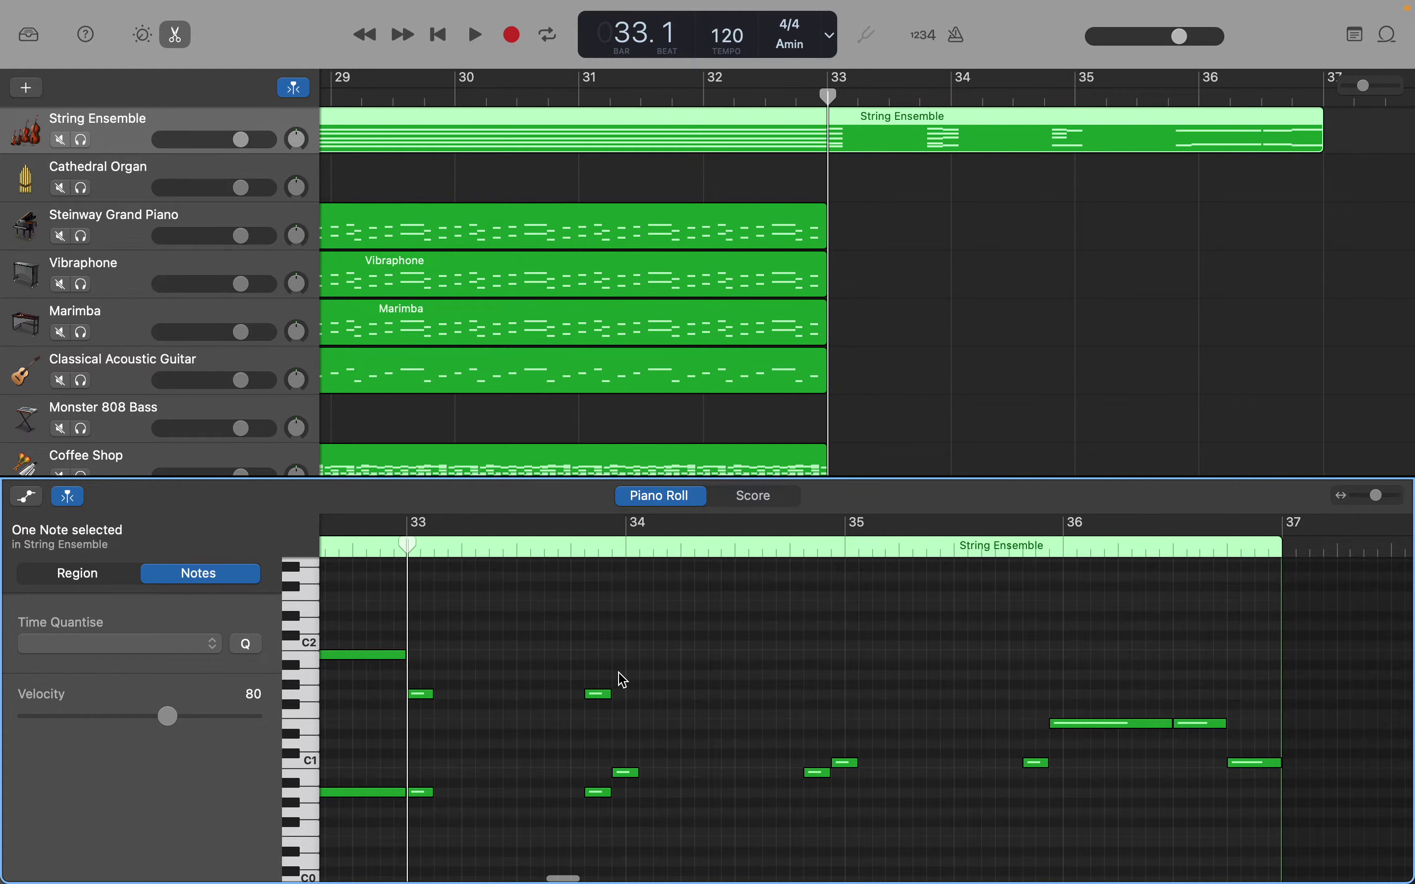
right_click(624, 673)
click(667, 683)
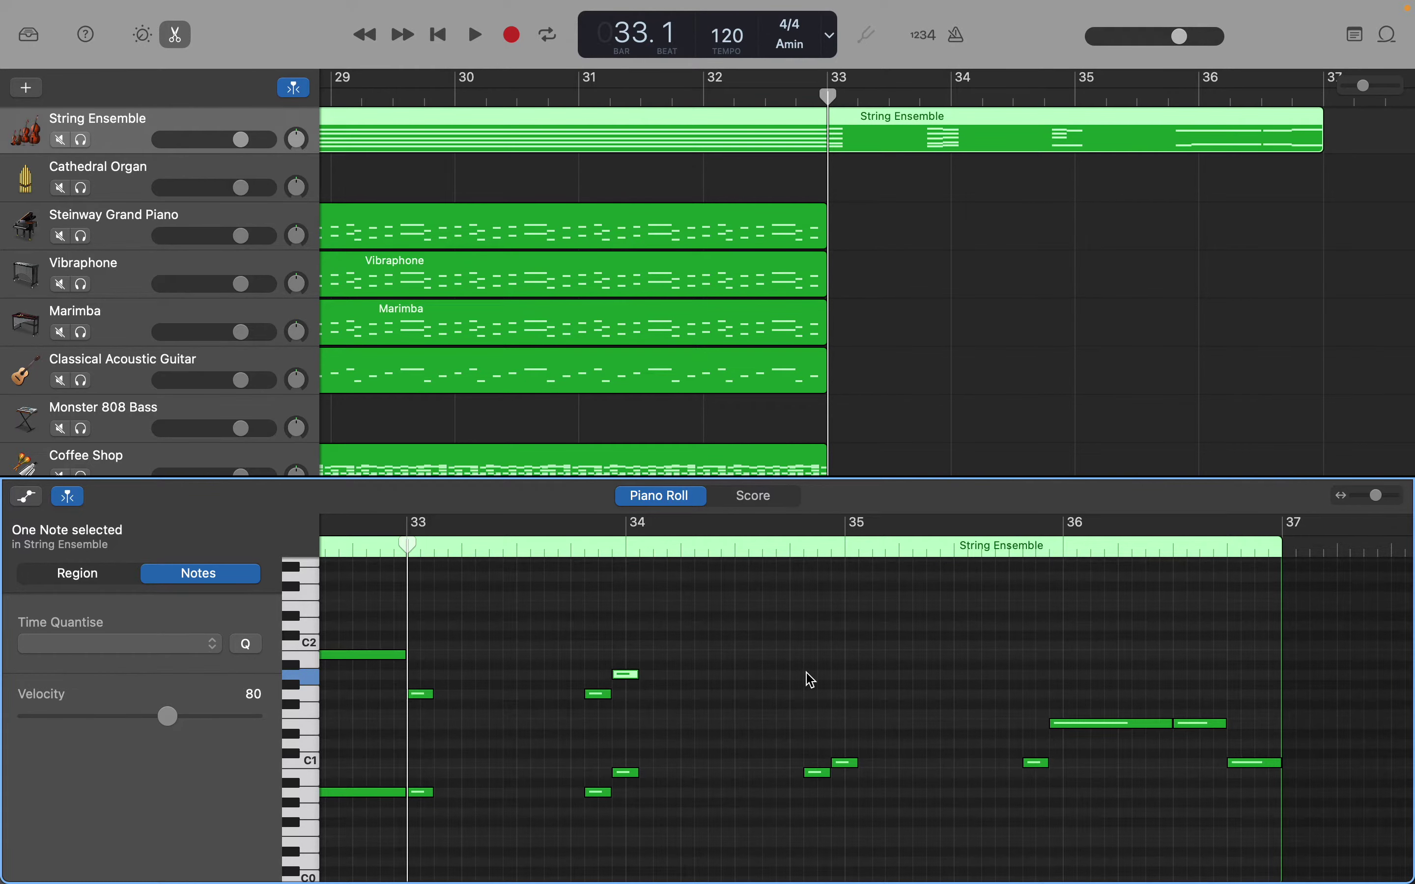
right_click(809, 677)
click(830, 682)
Step: Add eighth notes on A1 at the last sixteenth of bar 34 and the second sixteenth of beat 4 in bar 35
scroll(897, 679, up, 5)
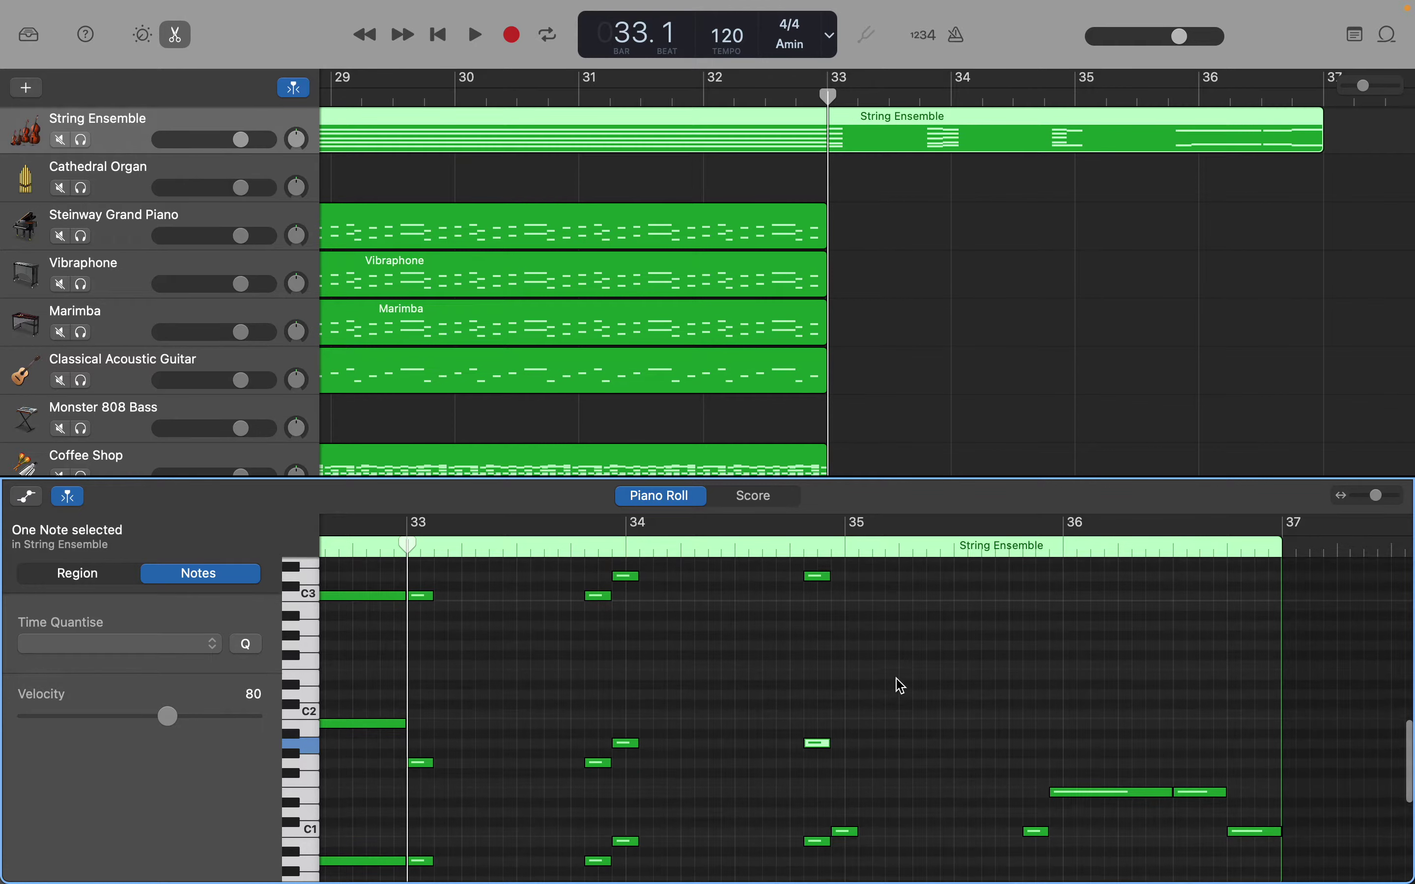
scroll(900, 685, up, 15)
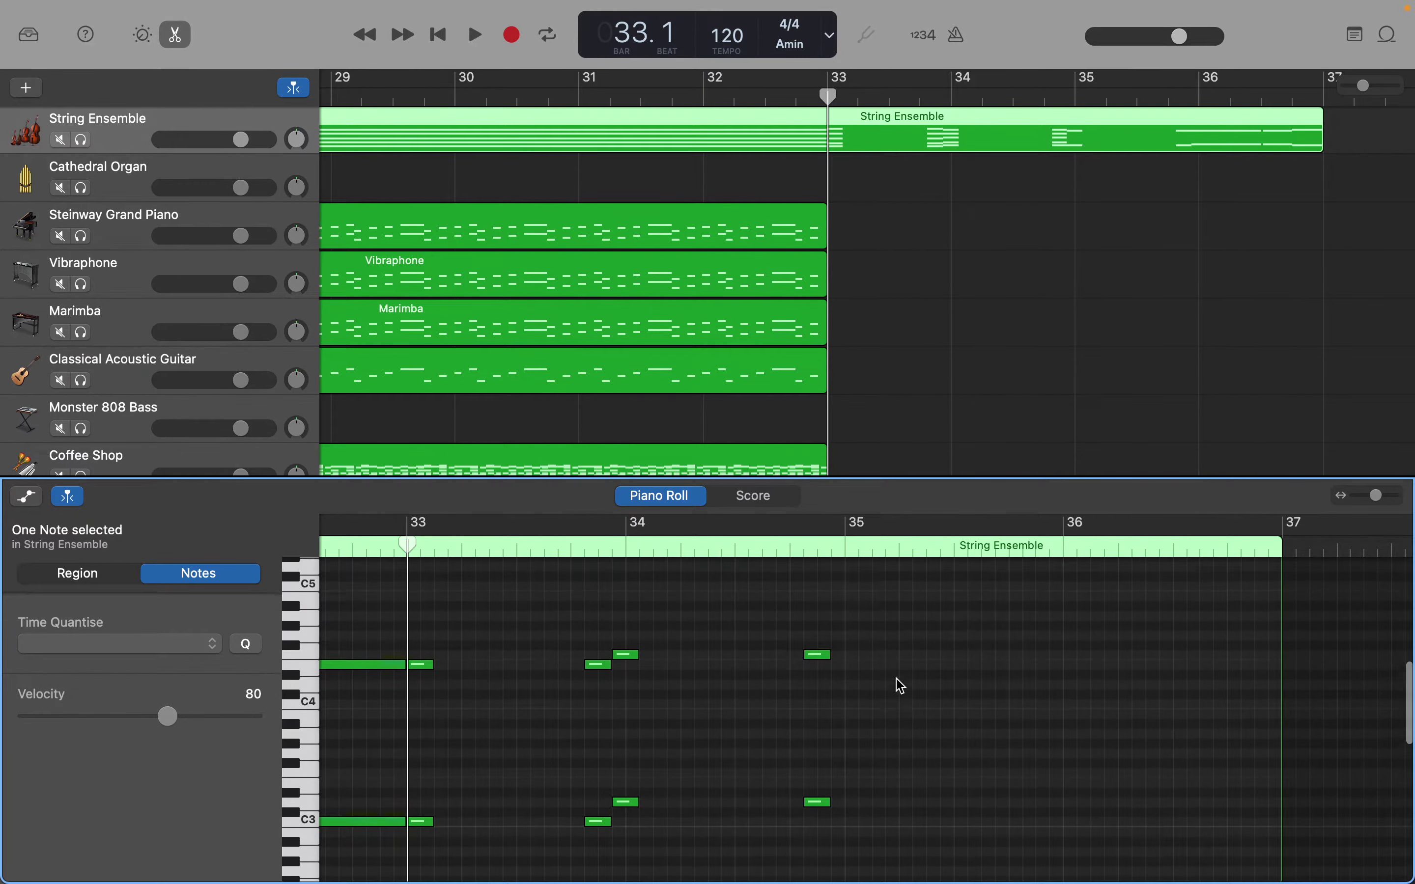
scroll(901, 685, down, 15)
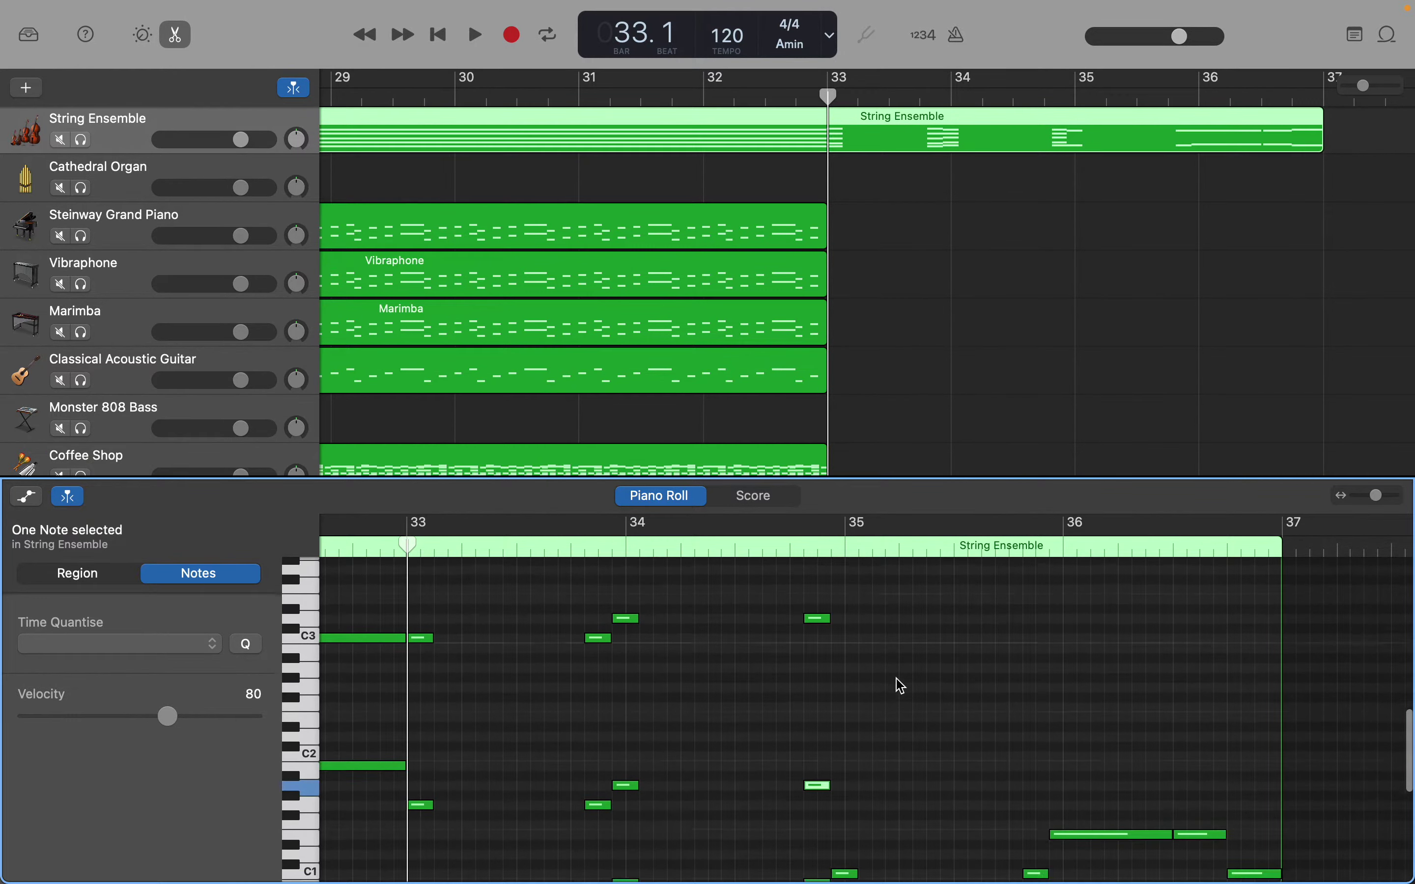
scroll(901, 685, down, 3)
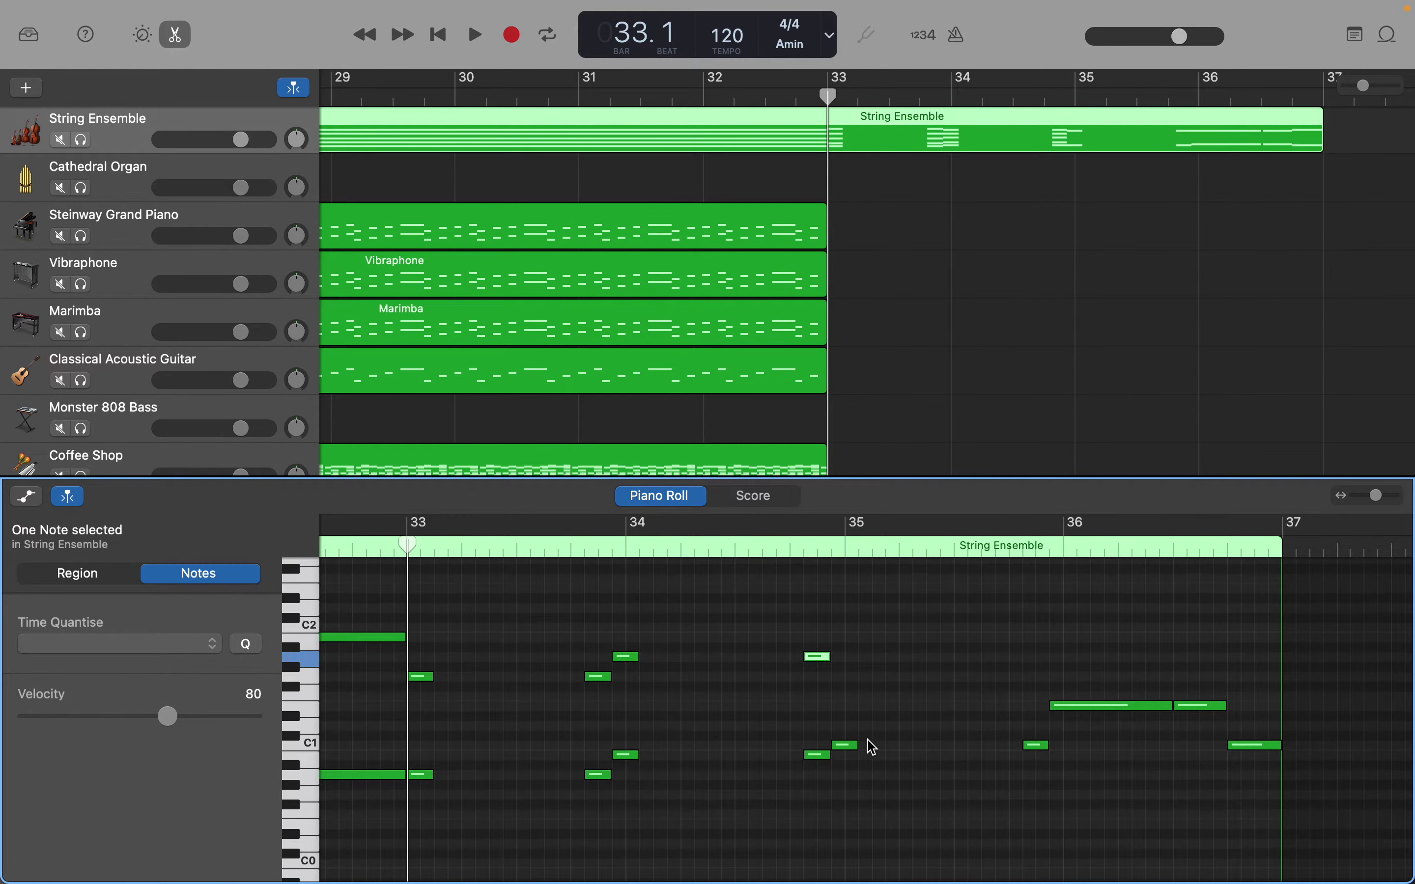
scroll(873, 747, up, 8)
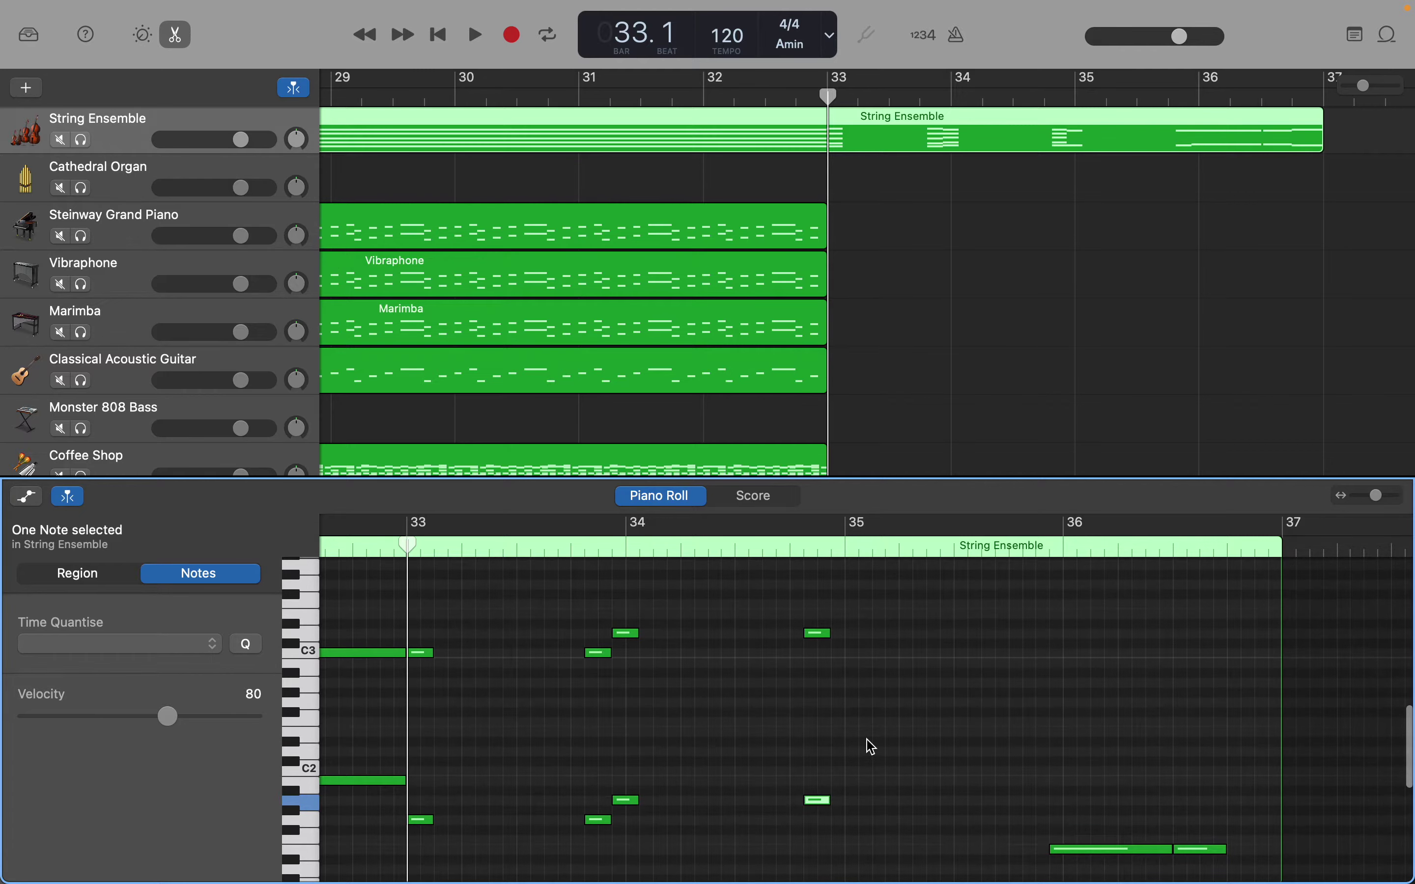
scroll(871, 747, down, 3)
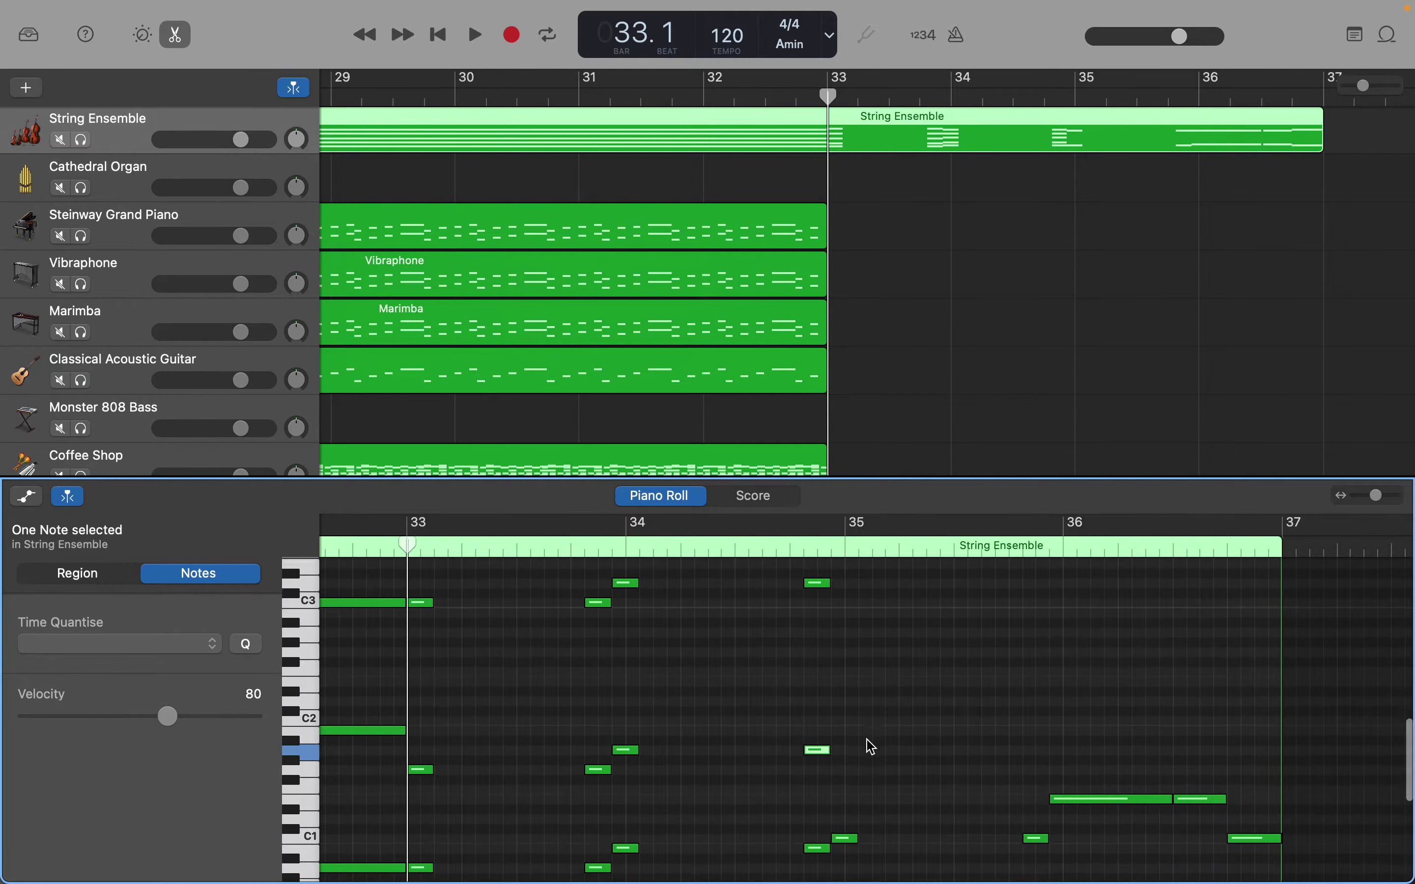
right_click(837, 744)
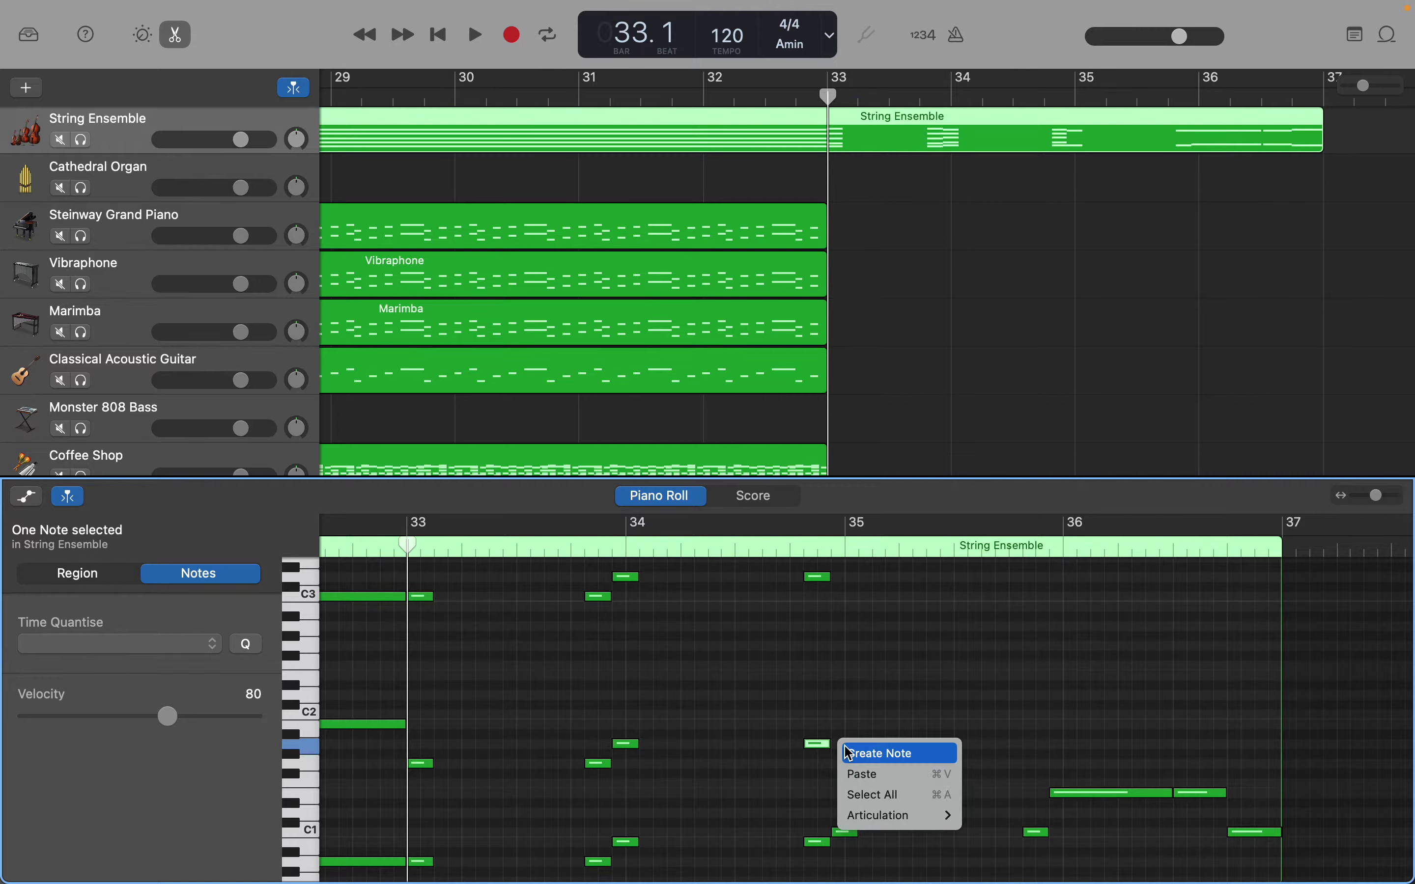
click(880, 750)
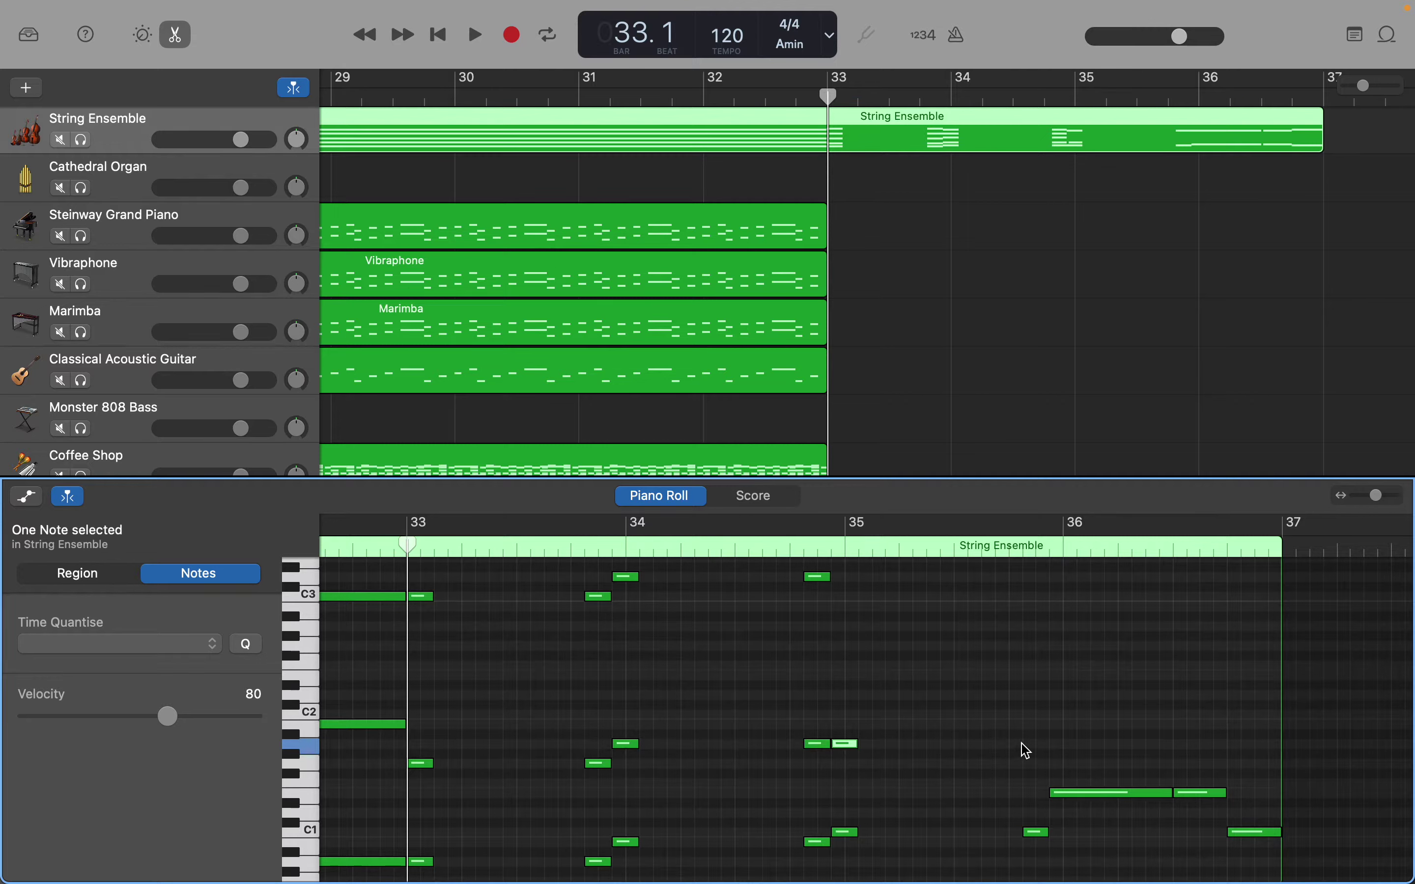
right_click(1025, 743)
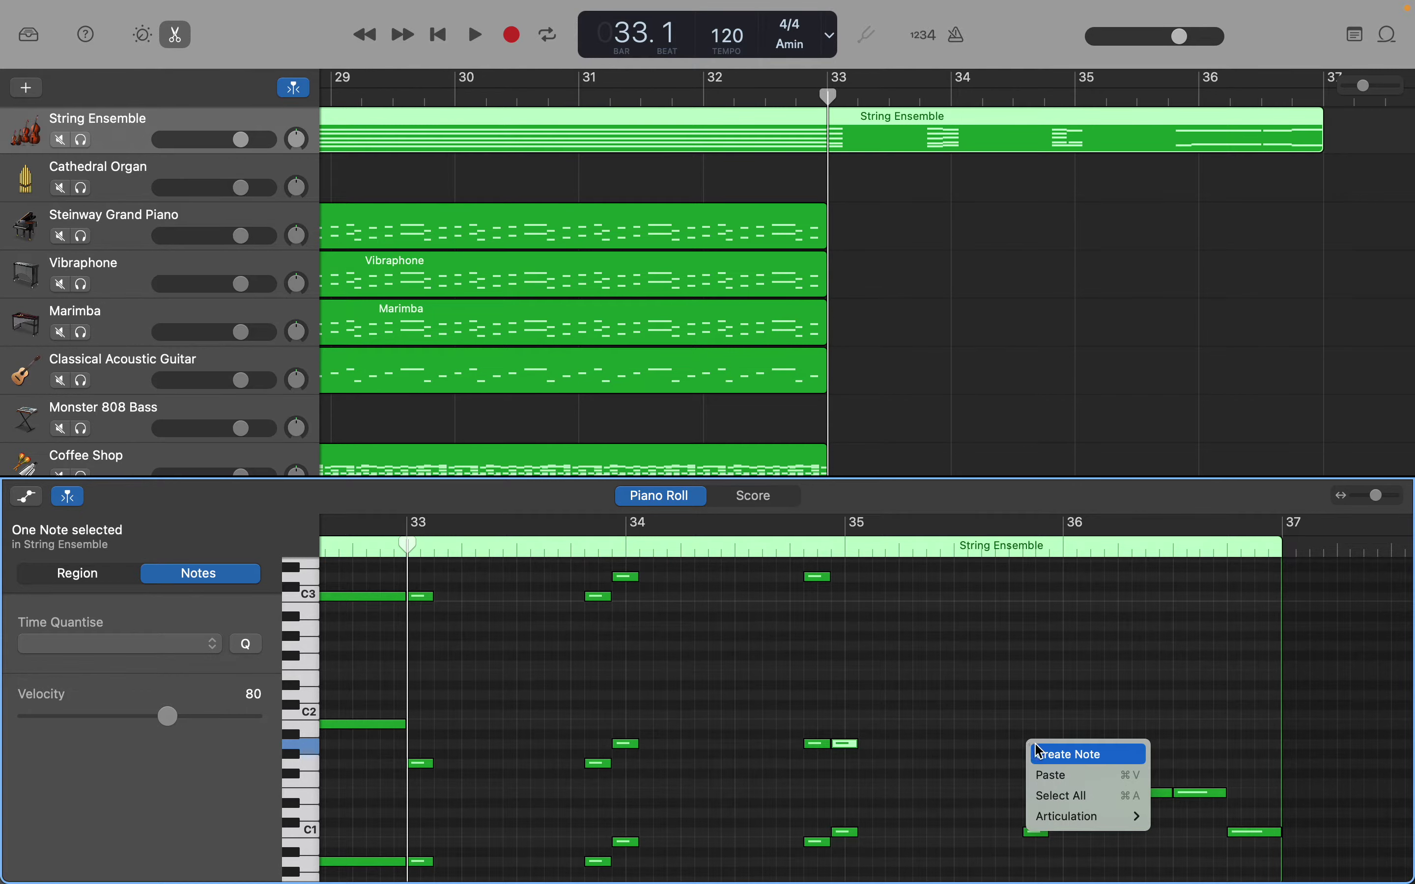
click(1044, 753)
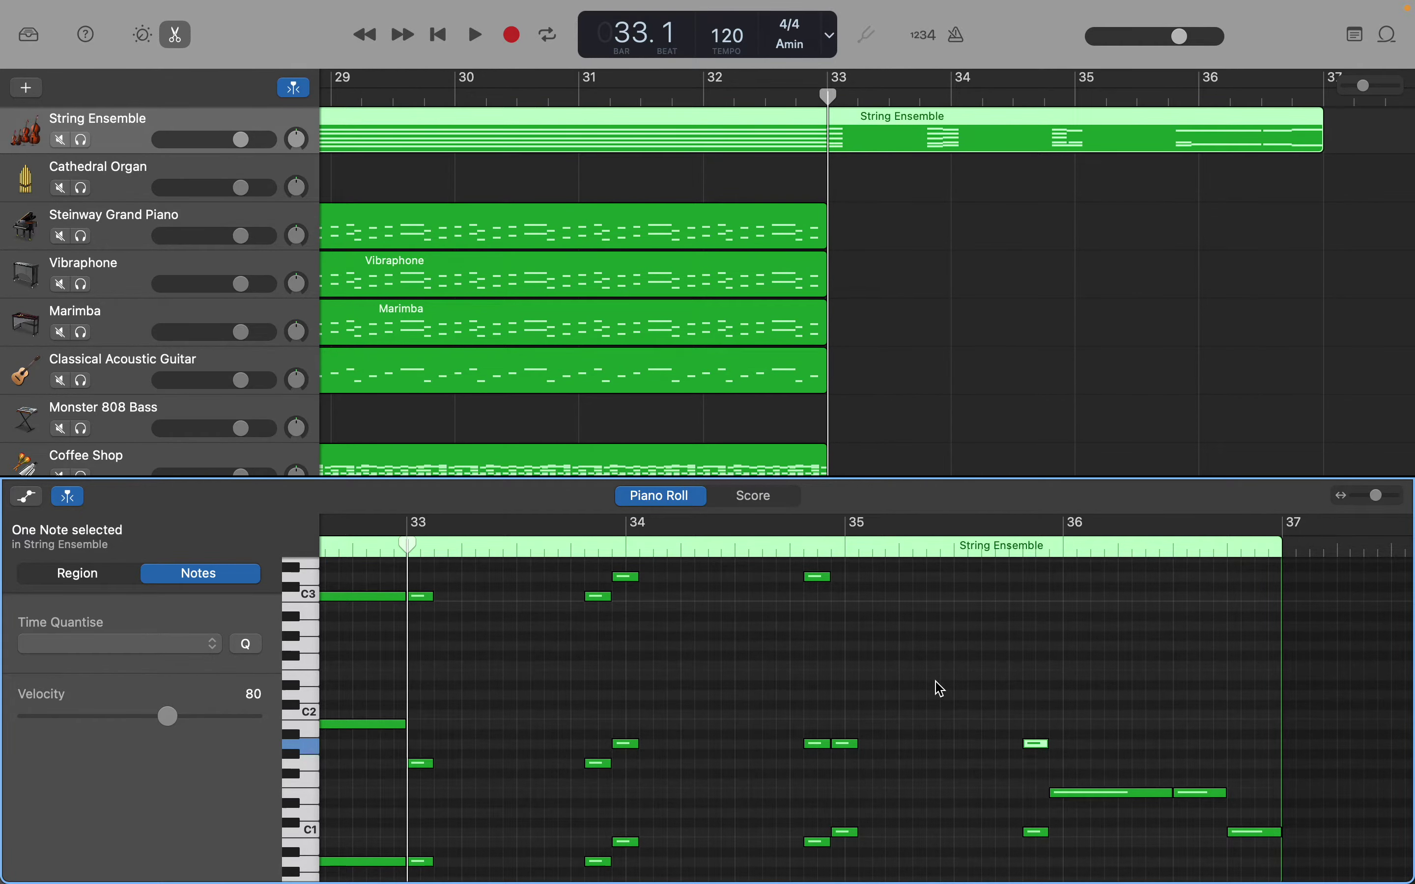
Step: Add eighth notes on E3 at the last sixteenth of bar 34 and the second sixteenth of beat 4 in bar 35
scroll(939, 687, up, 2)
scroll(938, 688, down, 2)
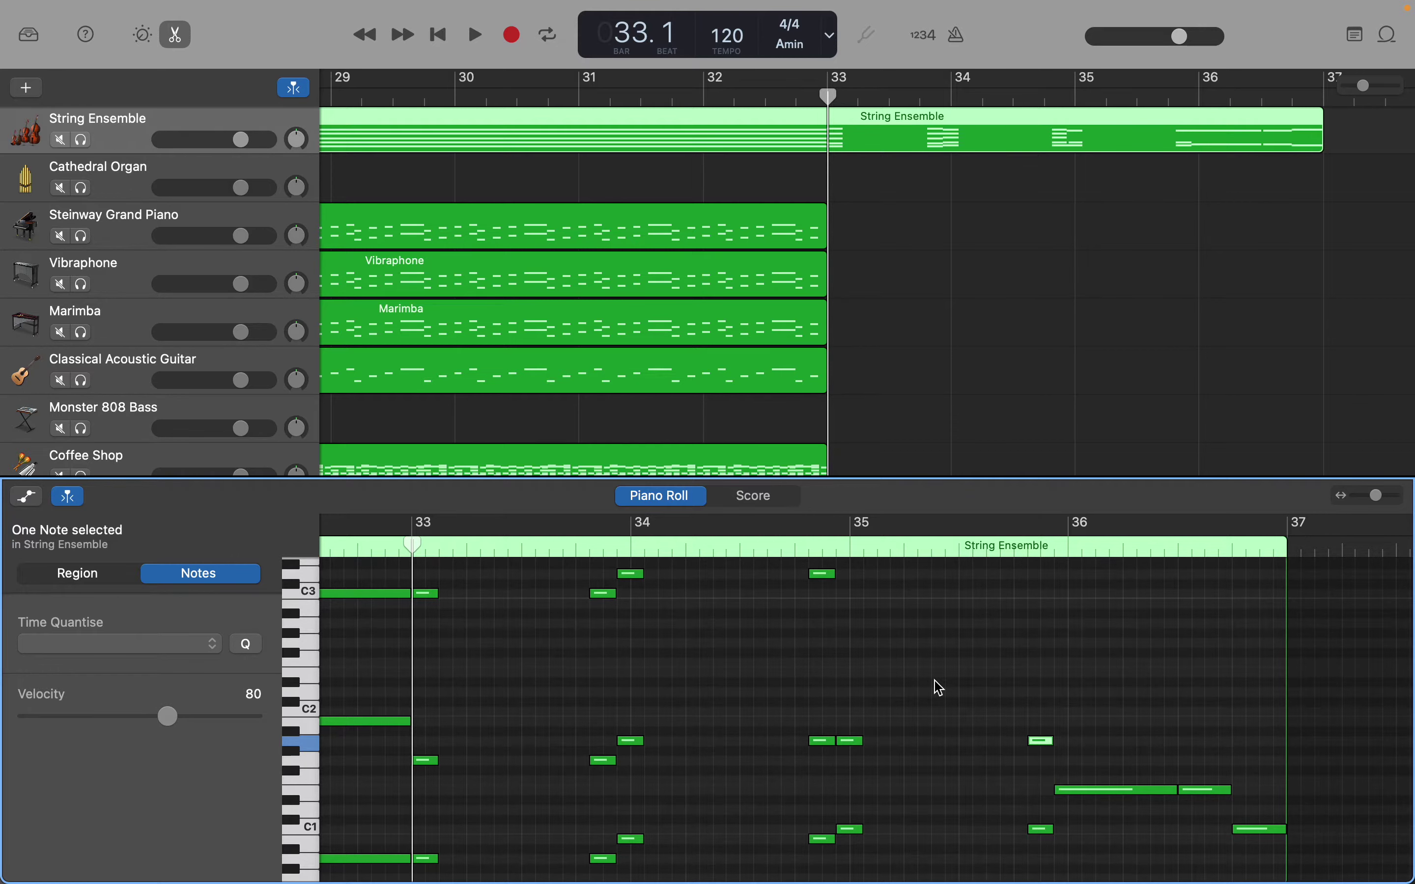
scroll(938, 687, up, 1)
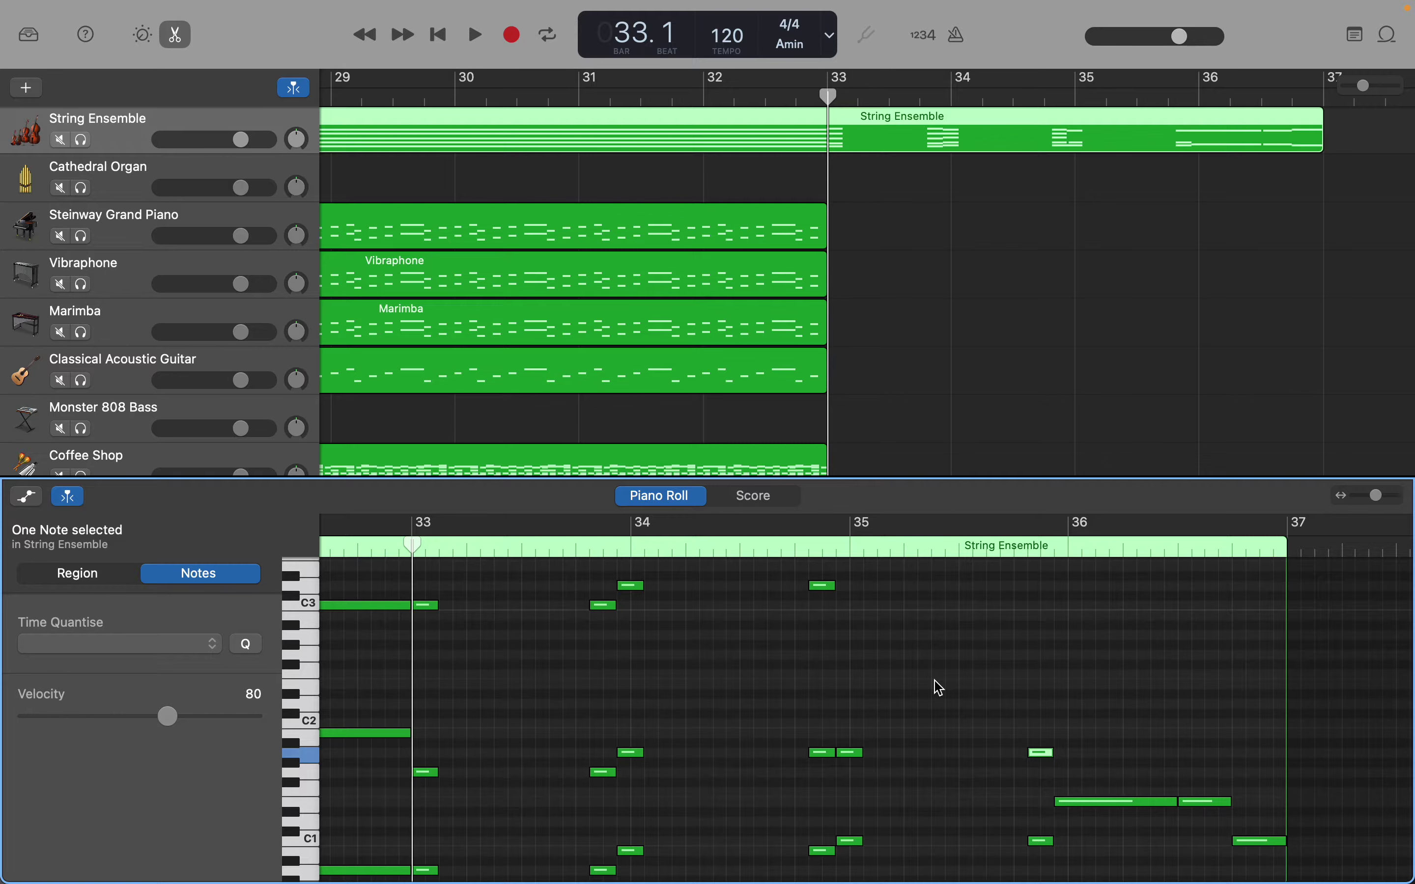
scroll(938, 687, up, 5)
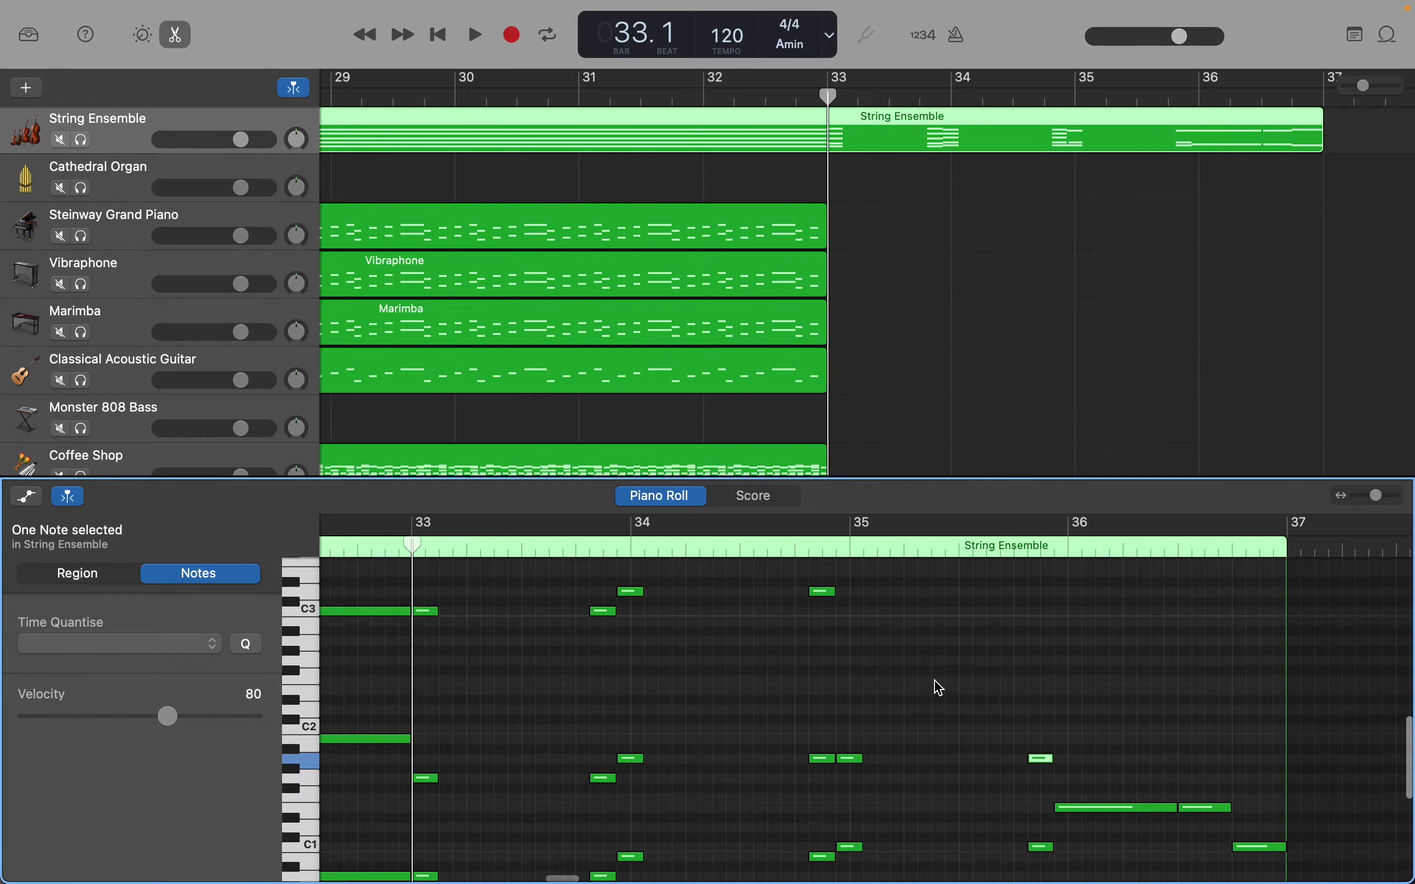
scroll(936, 682, up, 4)
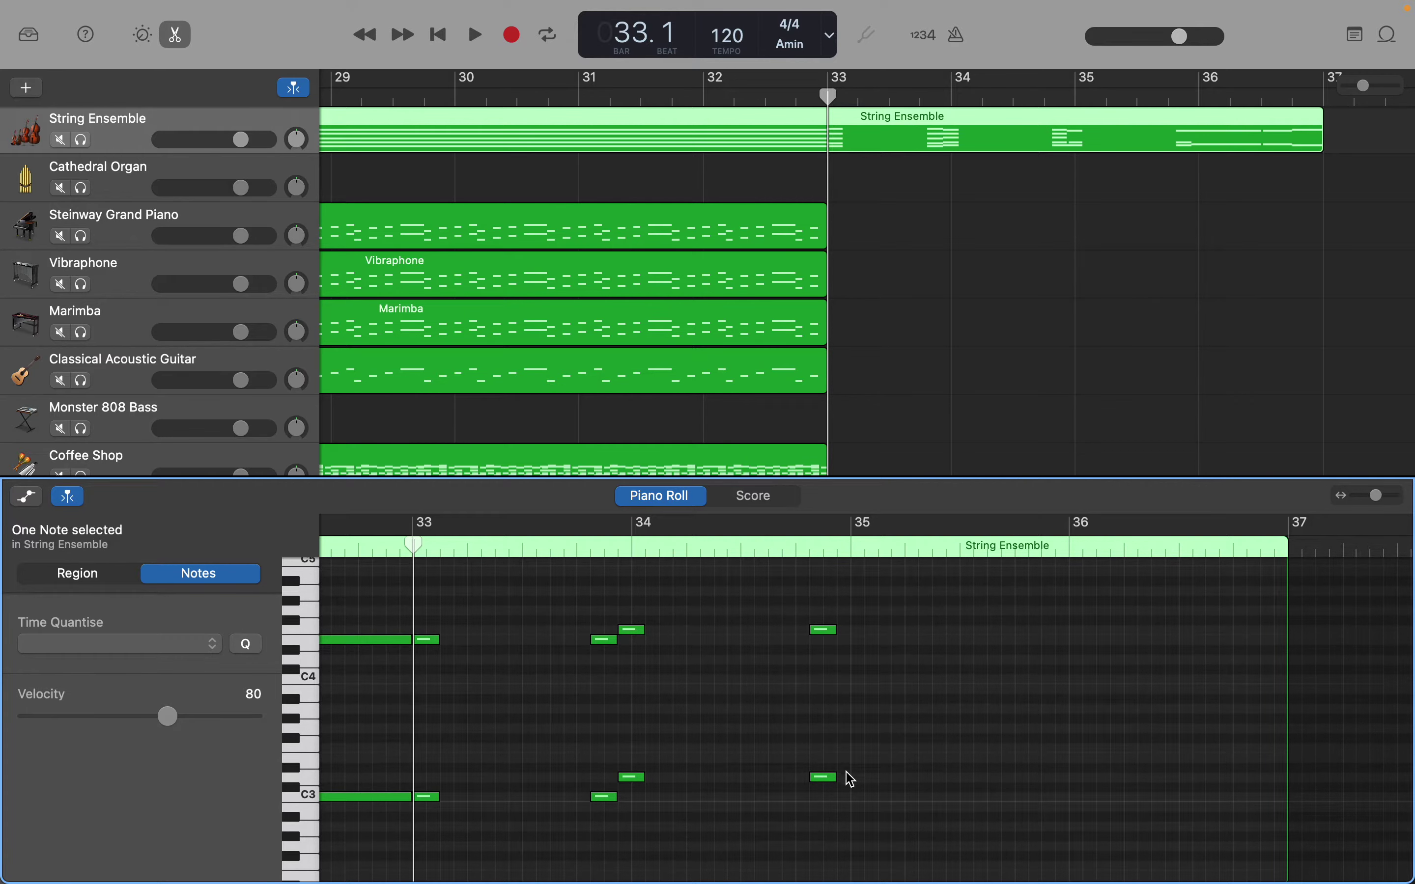
scroll(846, 773, down, 5)
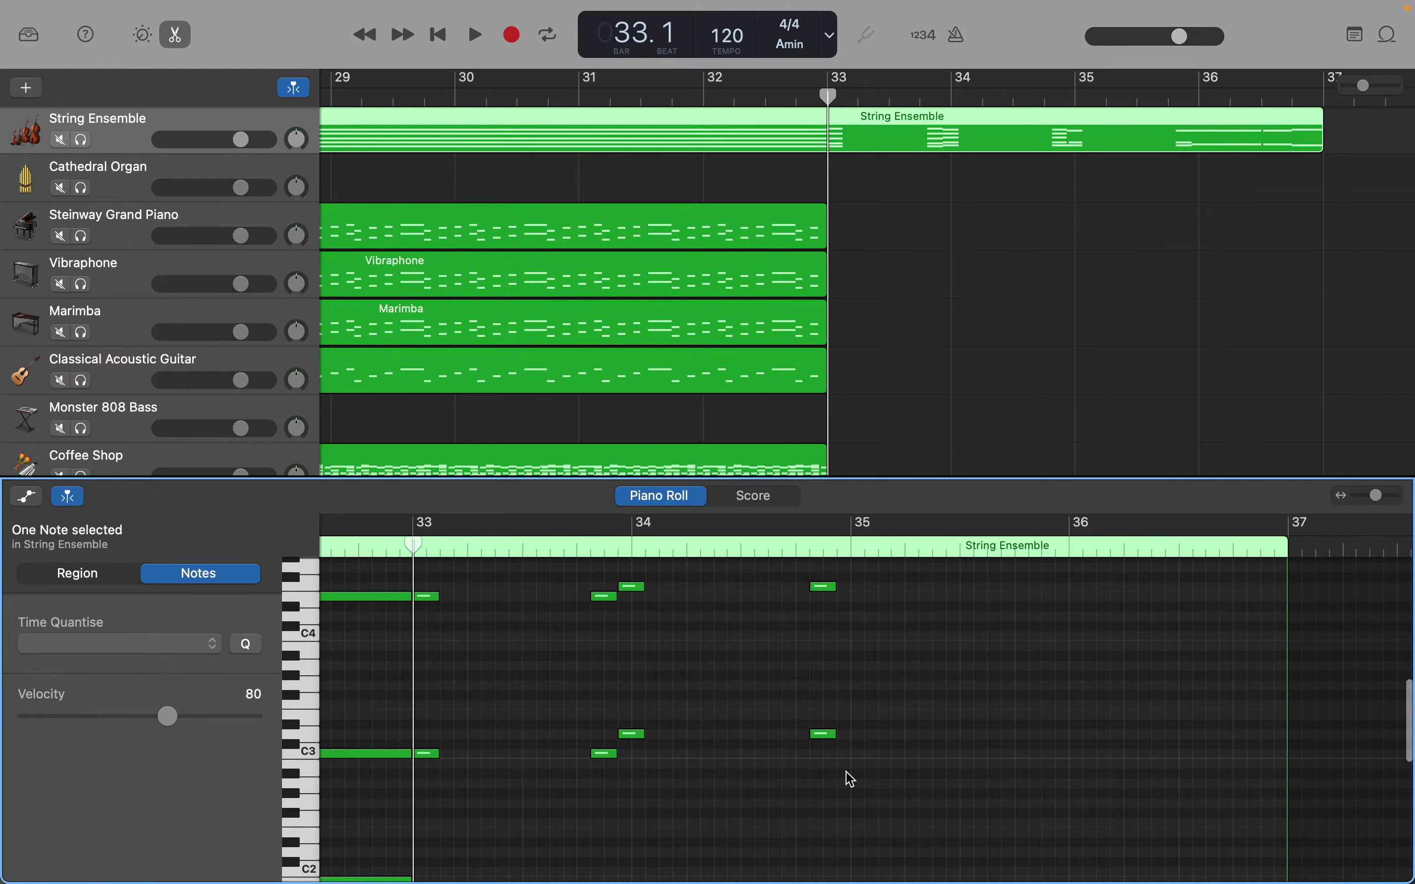
scroll(847, 774, down, 4)
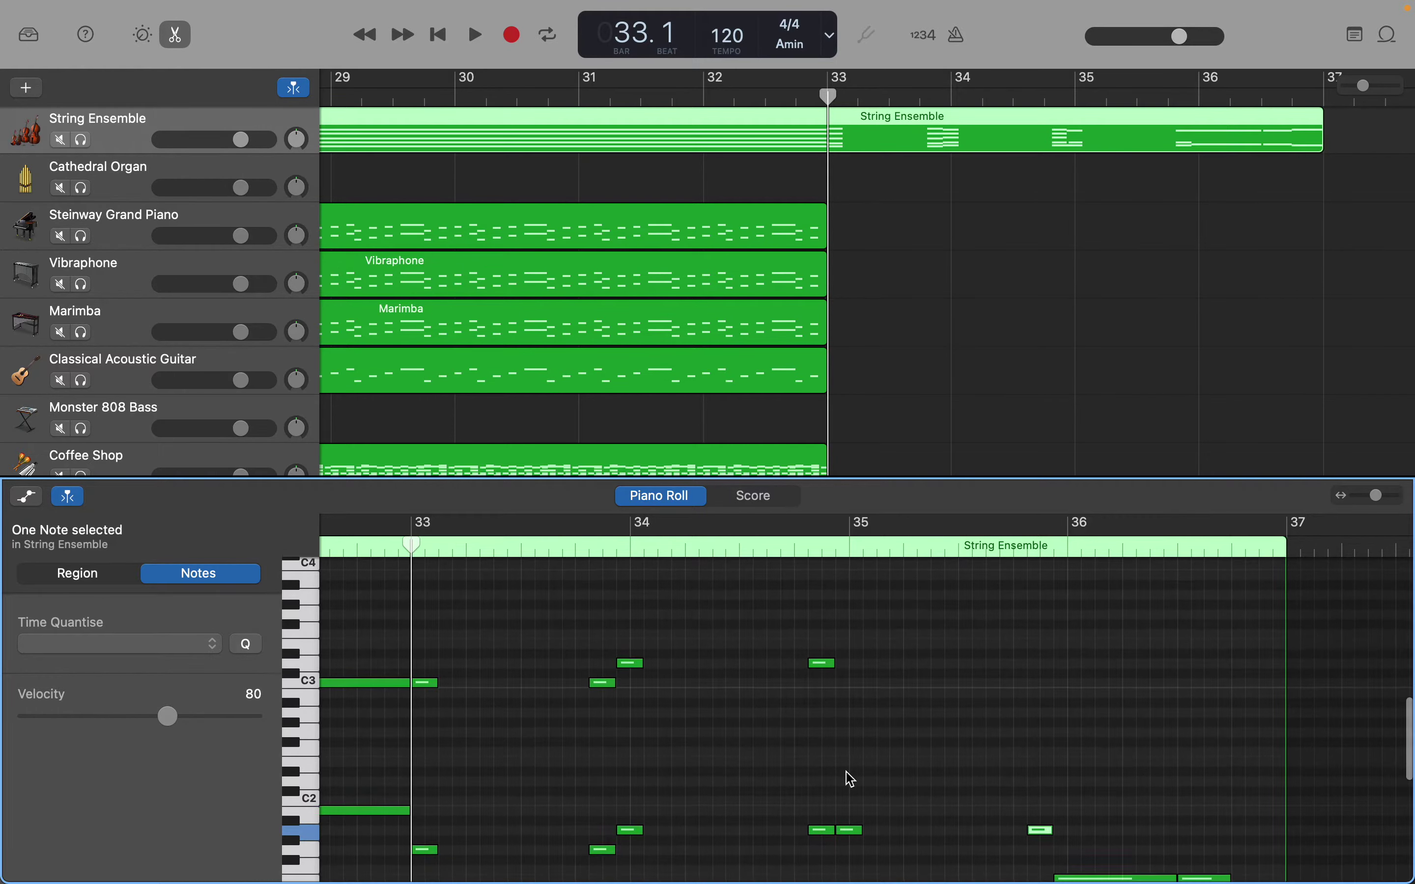
scroll(846, 772, down, 8)
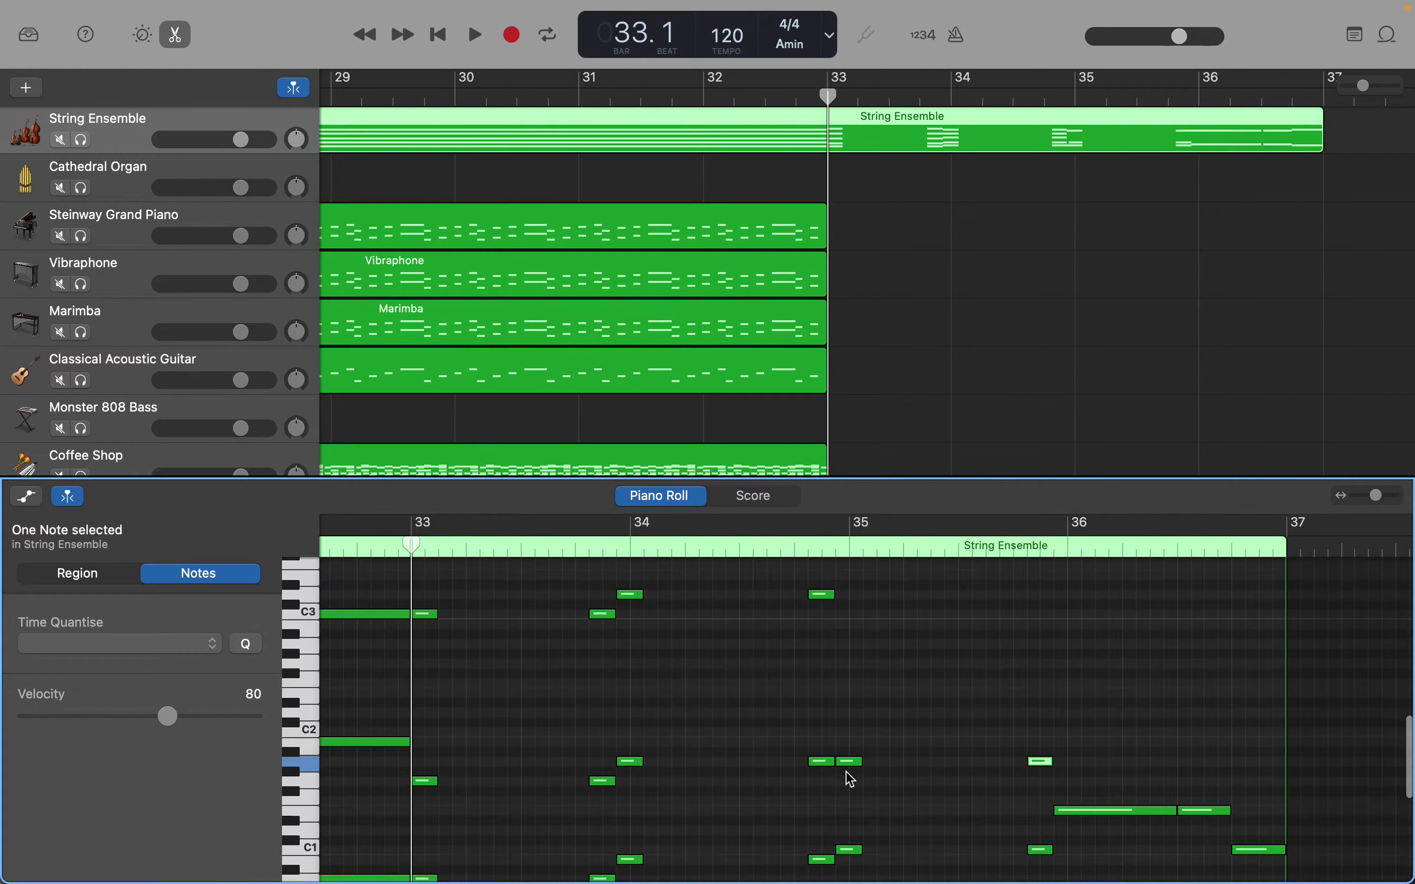
scroll(851, 777, down, 3)
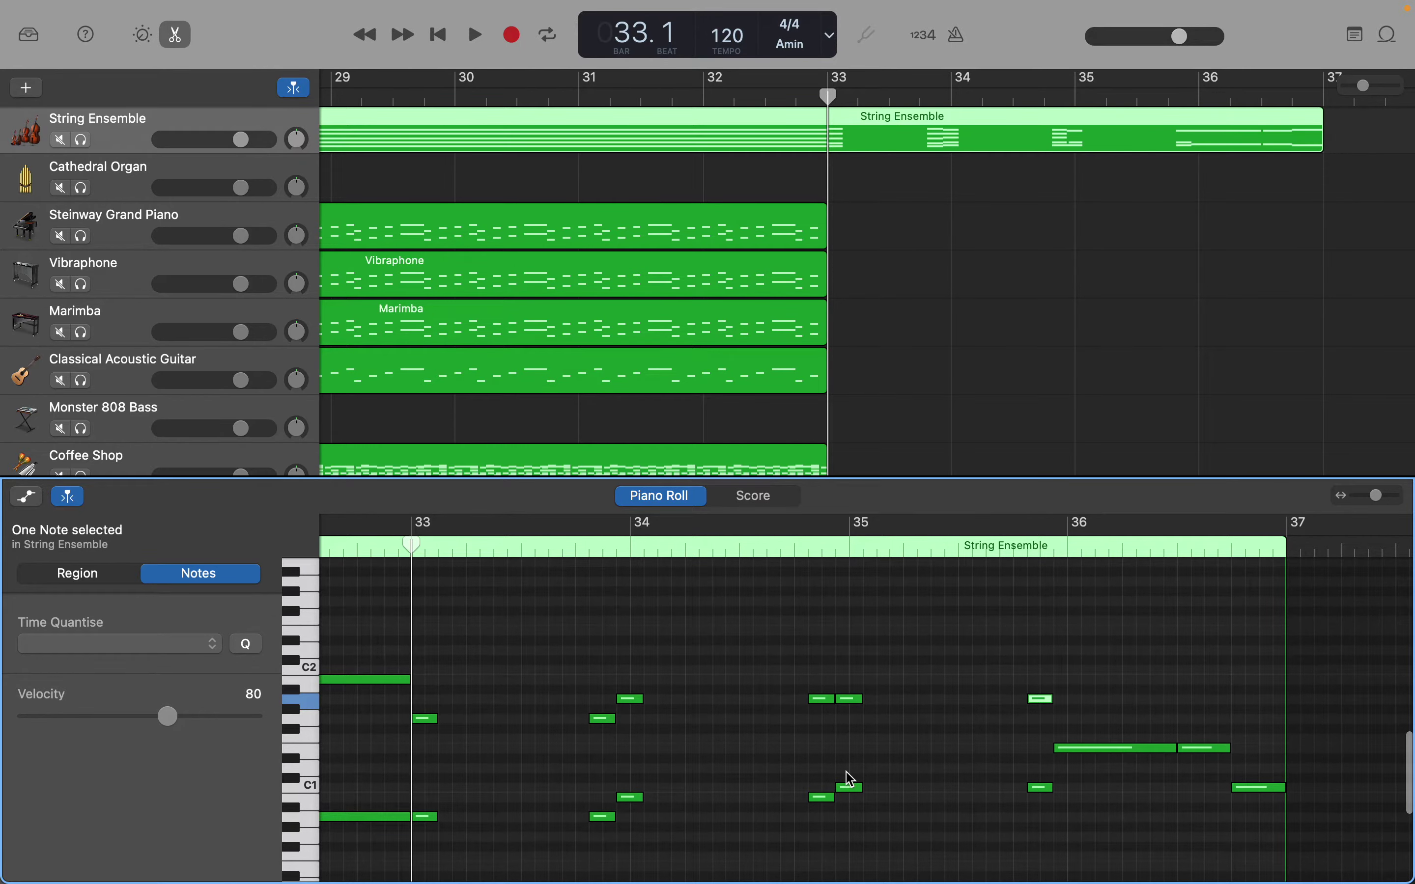
scroll(852, 780, up, 10)
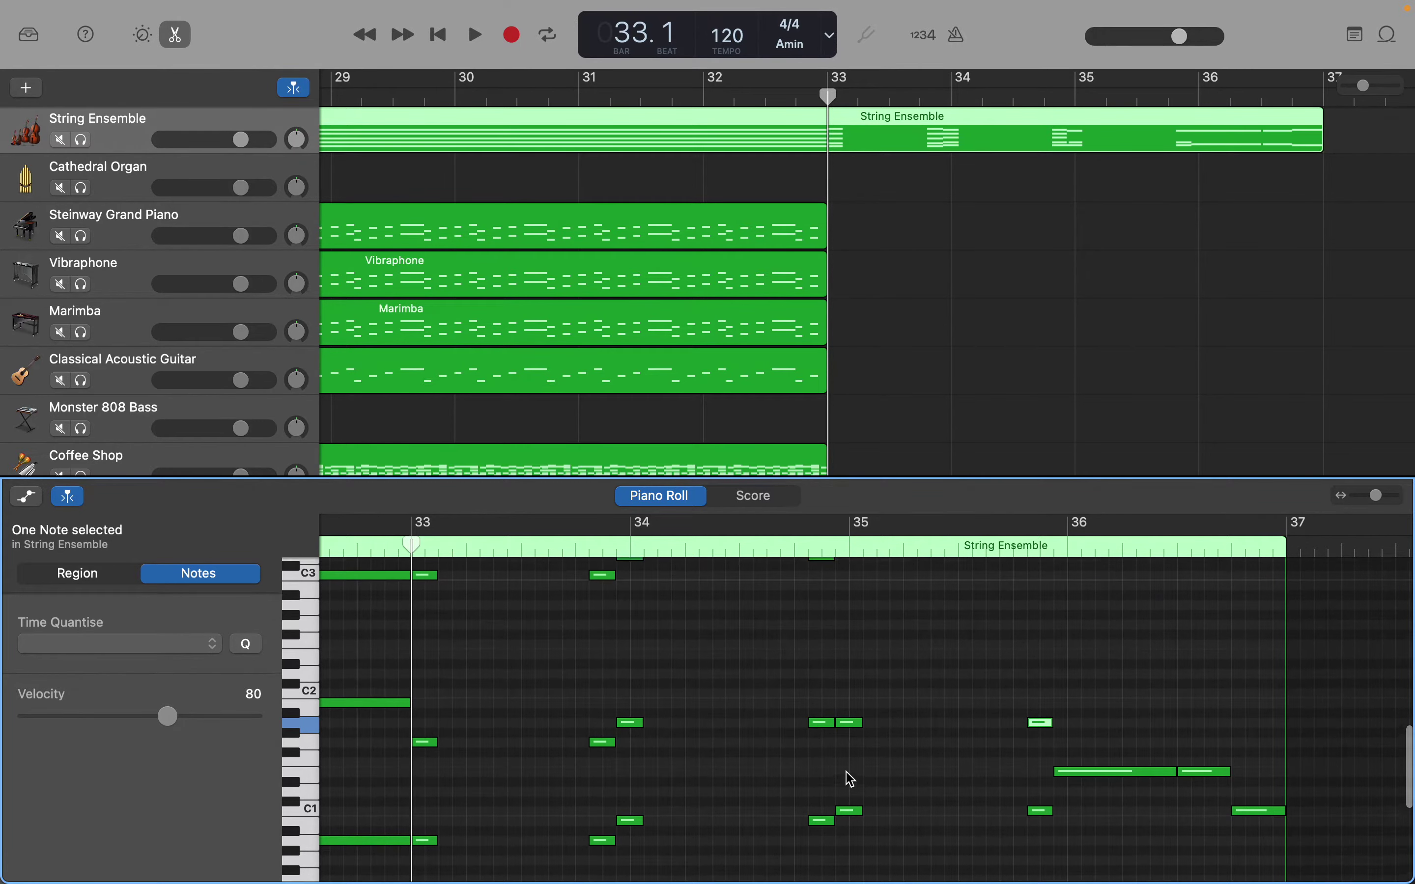
scroll(848, 774, up, 10)
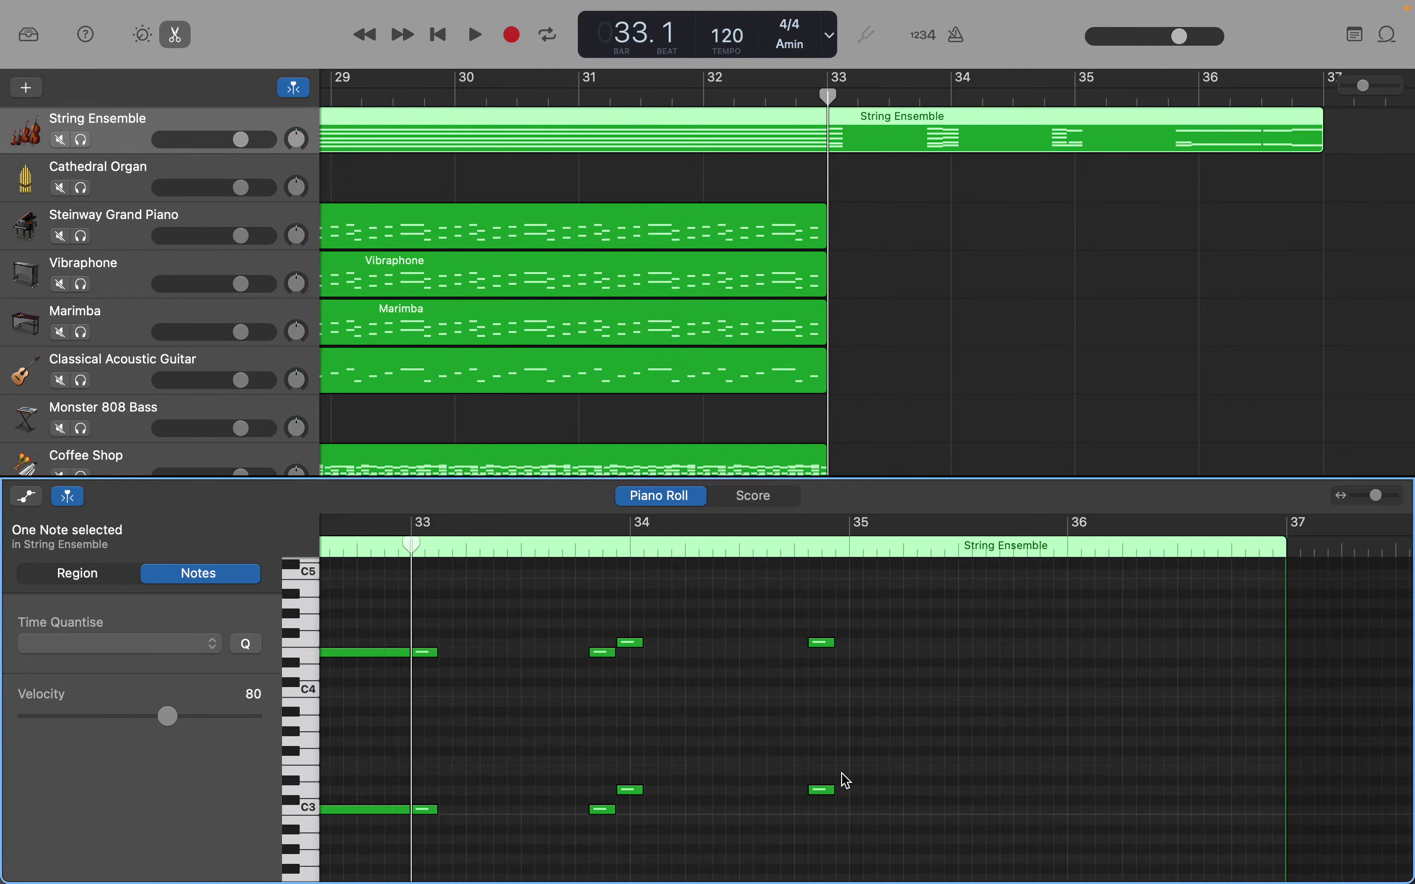
right_click(842, 772)
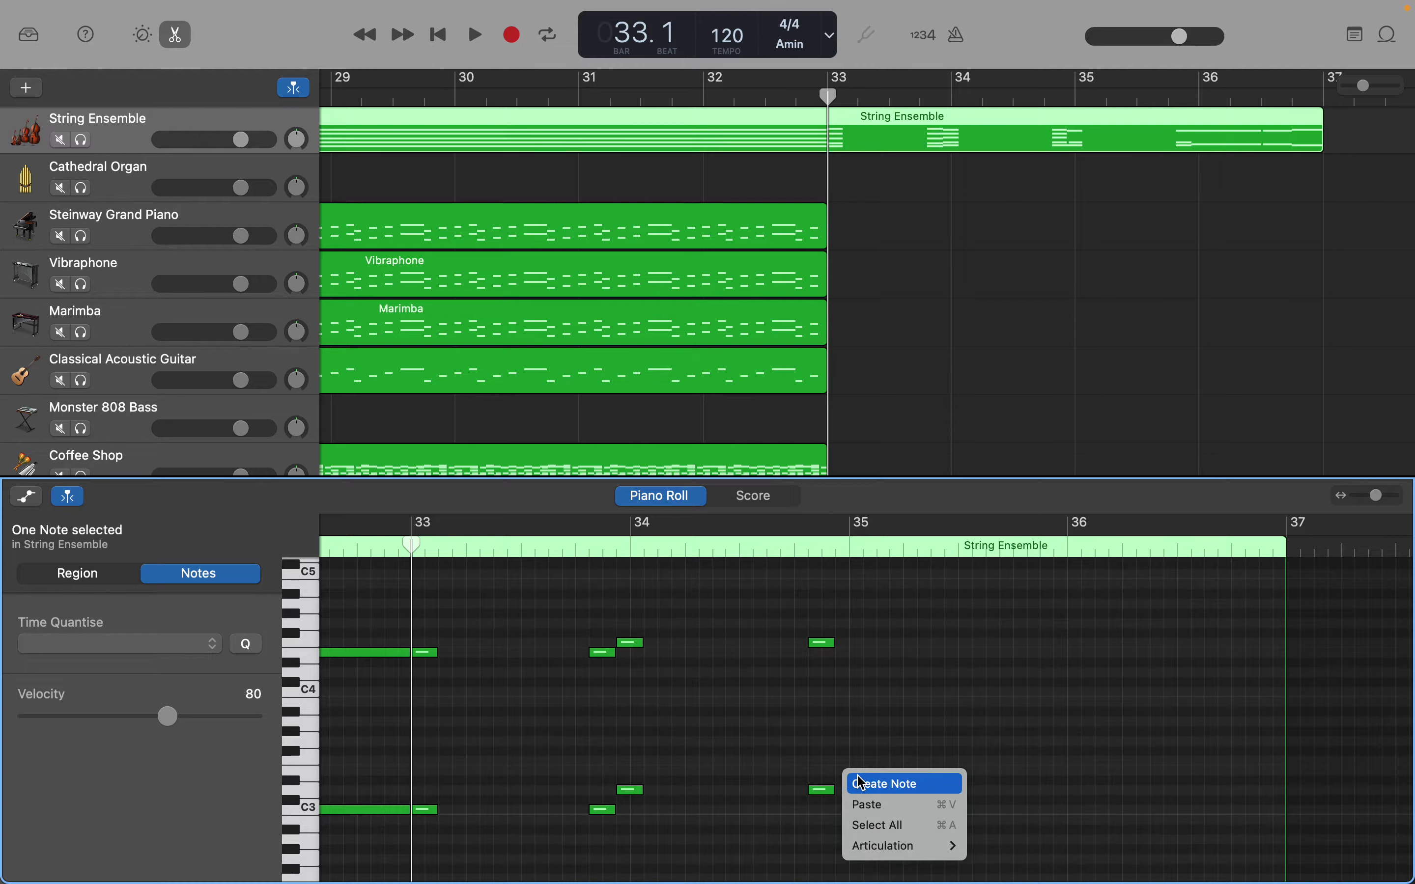
click(864, 782)
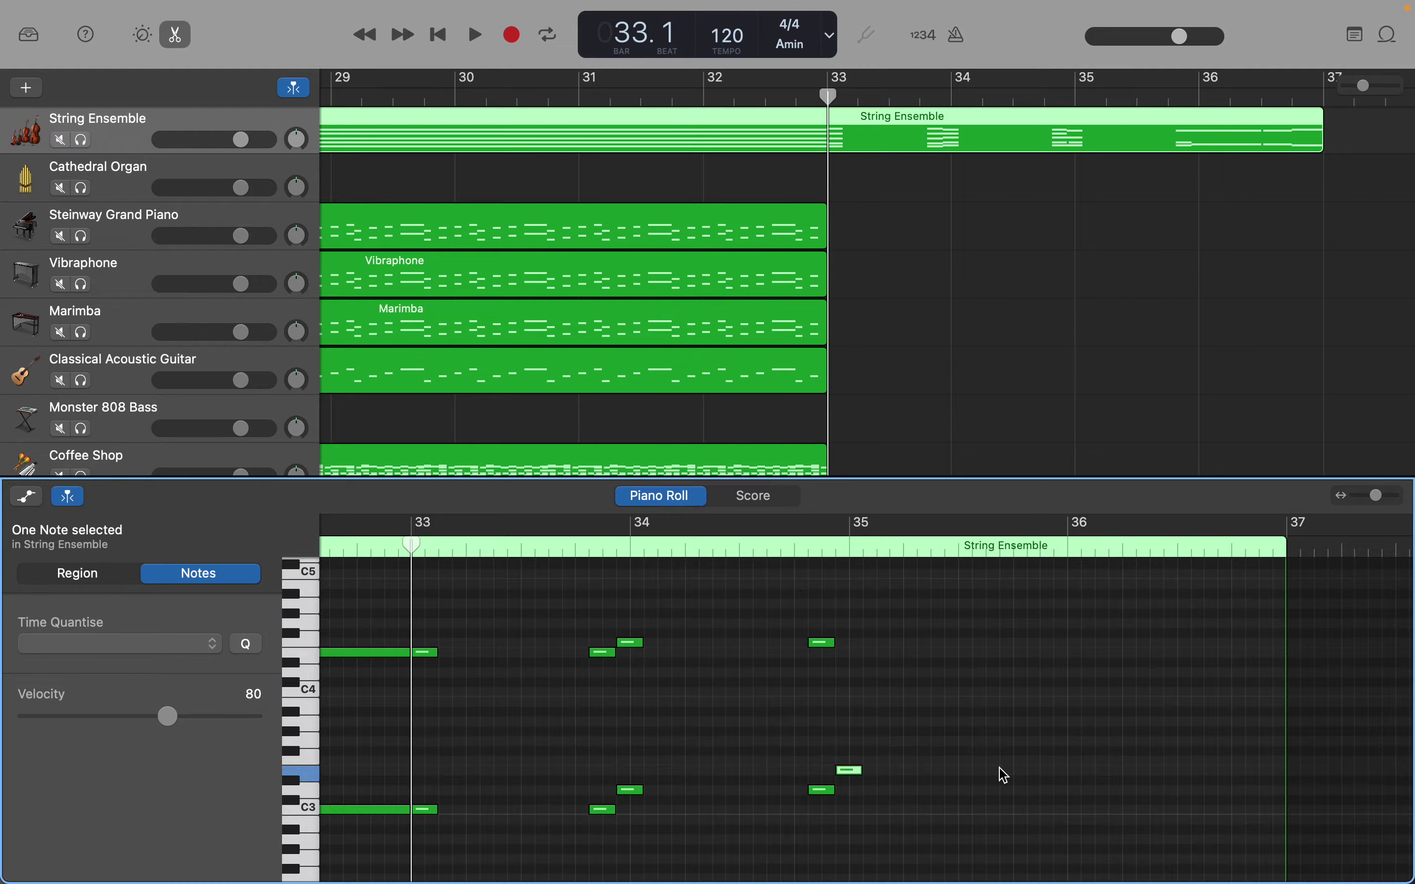
right_click(1032, 772)
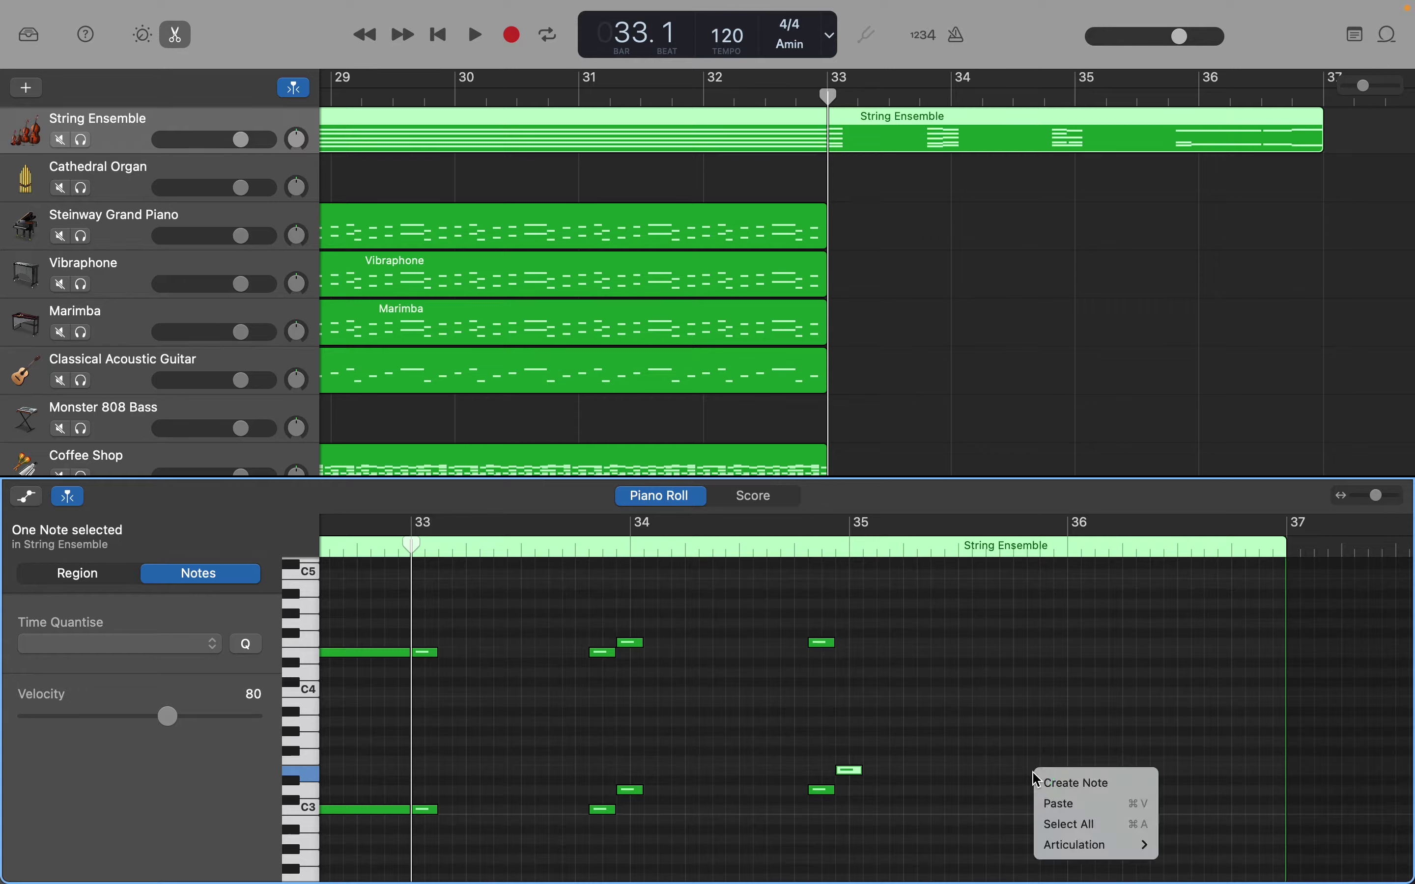
click(1046, 776)
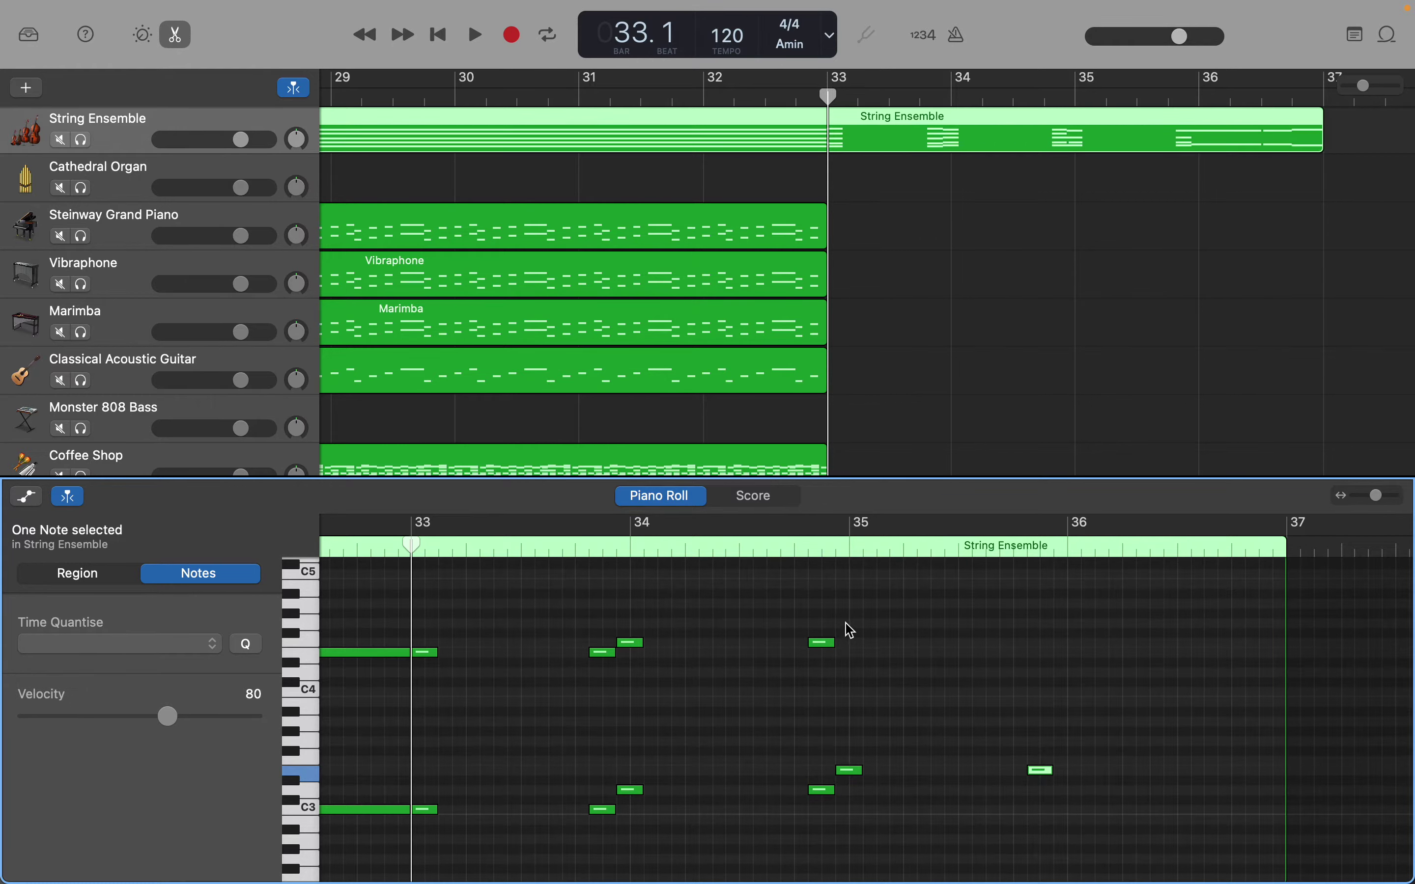
Step: Add eighth notes on G4 at the last sixteenth of bar 34 and the second sixteenth of beat 4 in bar 35
right_click(846, 624)
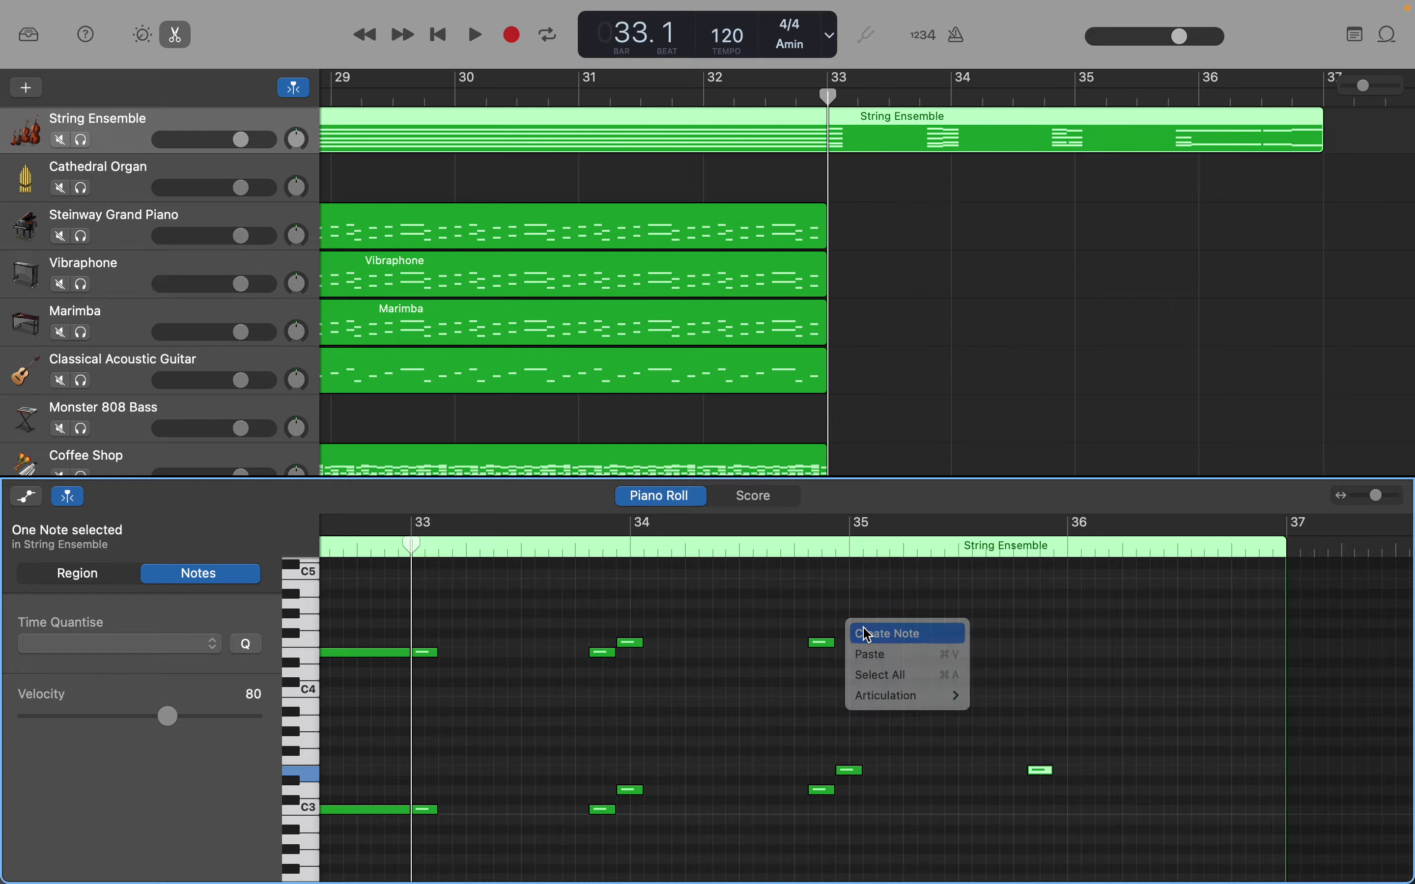
click(864, 632)
drag(859, 626, 846, 623)
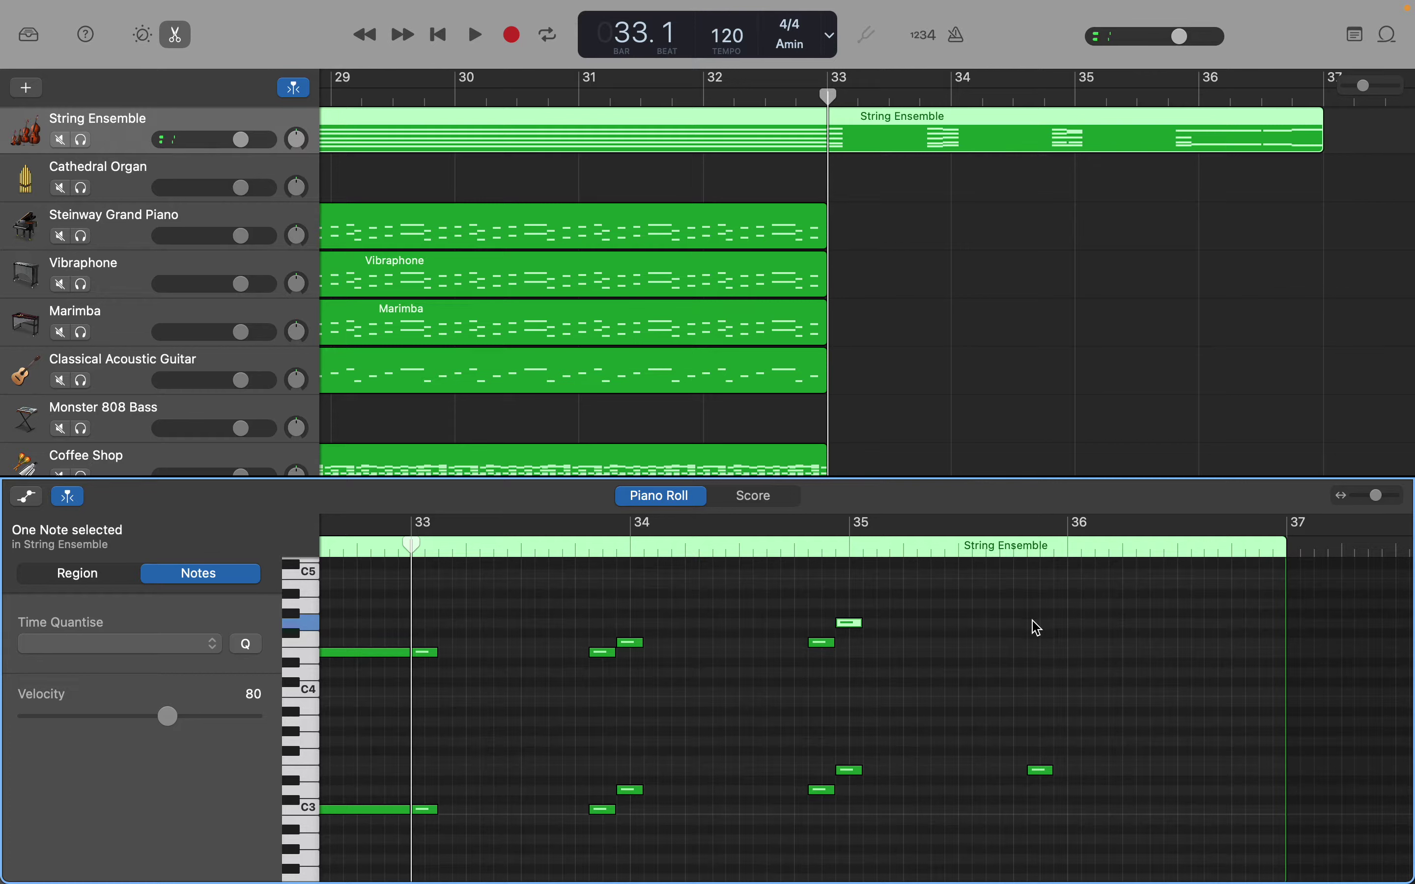
right_click(1033, 621)
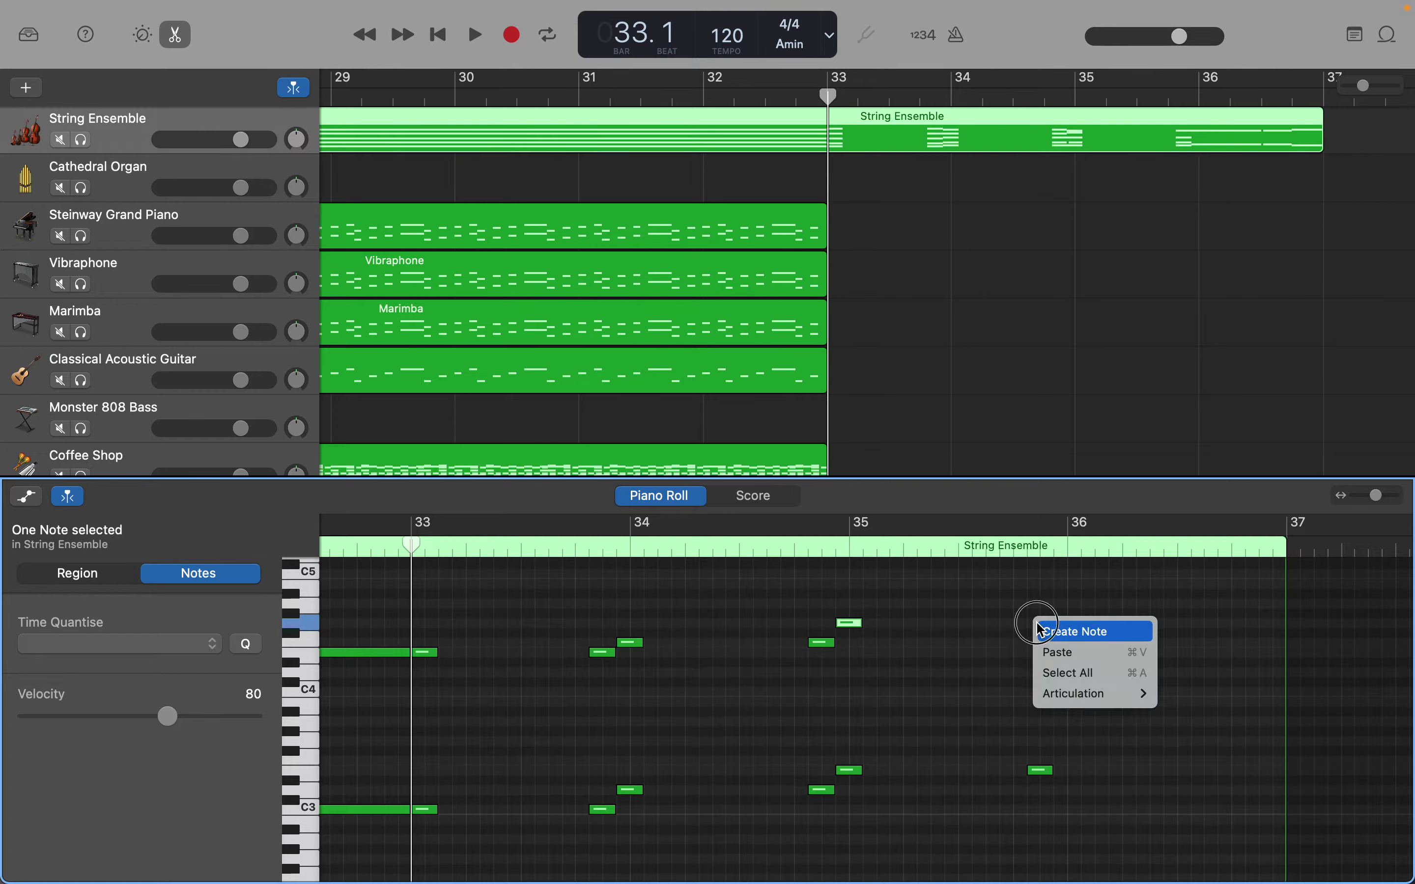
click(1039, 624)
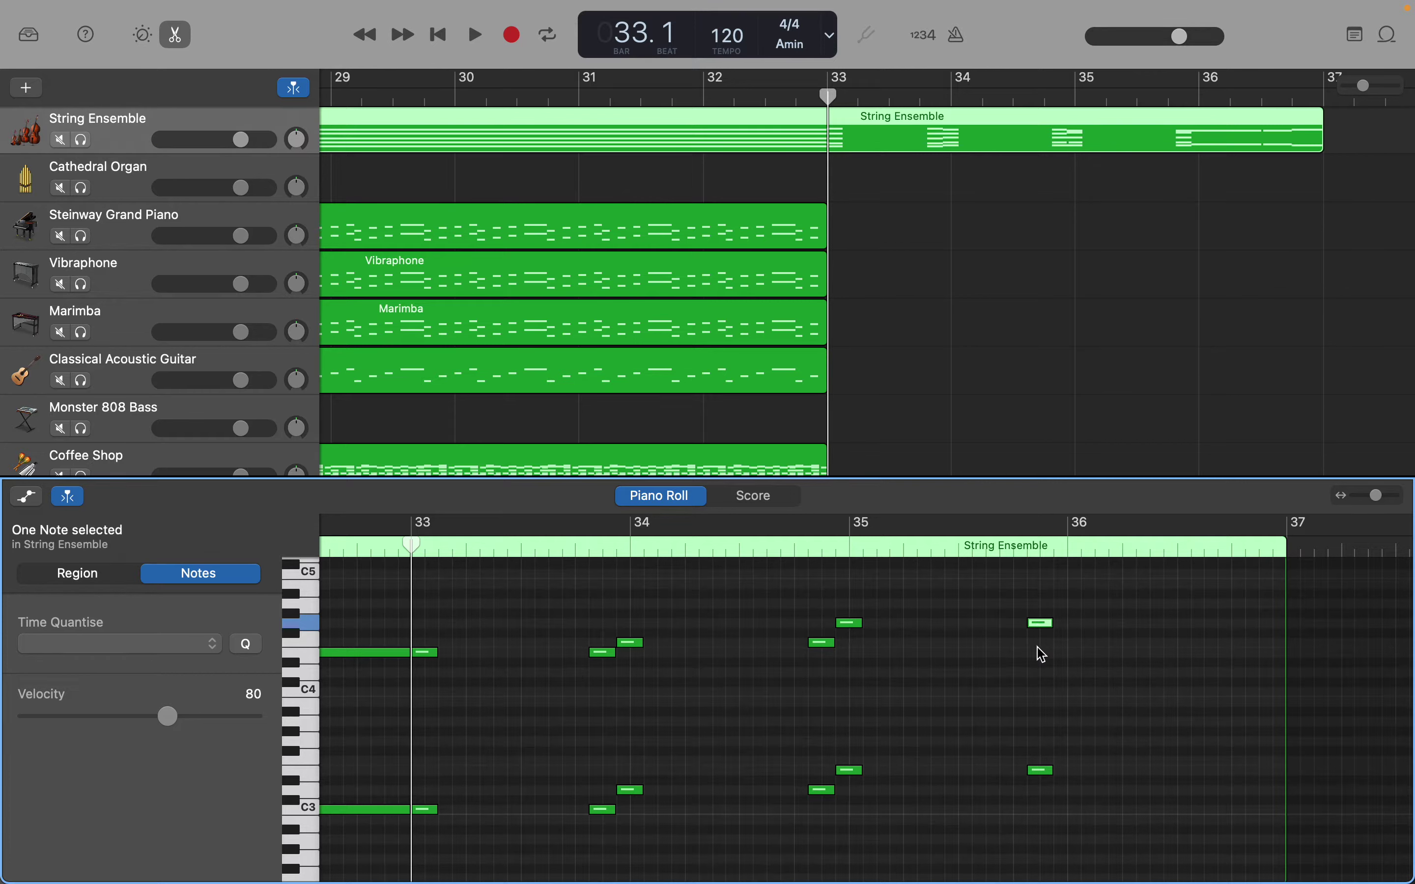
Step: Add a G4 note from the last sixteenth of bar 35 to beat 3 of bar 36, followed by a quarter-note G4
scroll(1040, 651, right, 3)
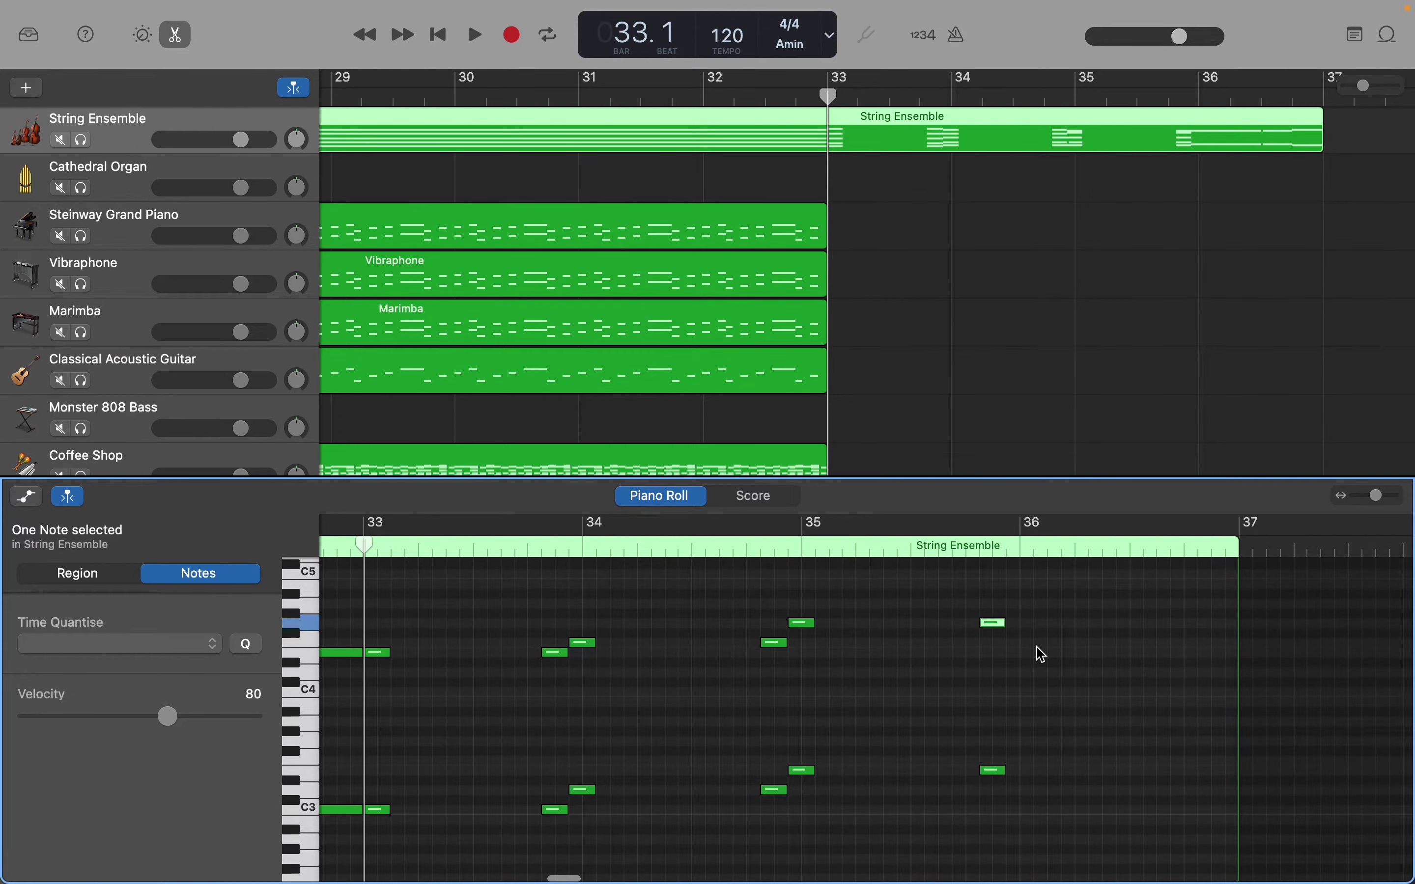
scroll(1043, 655, up, 5)
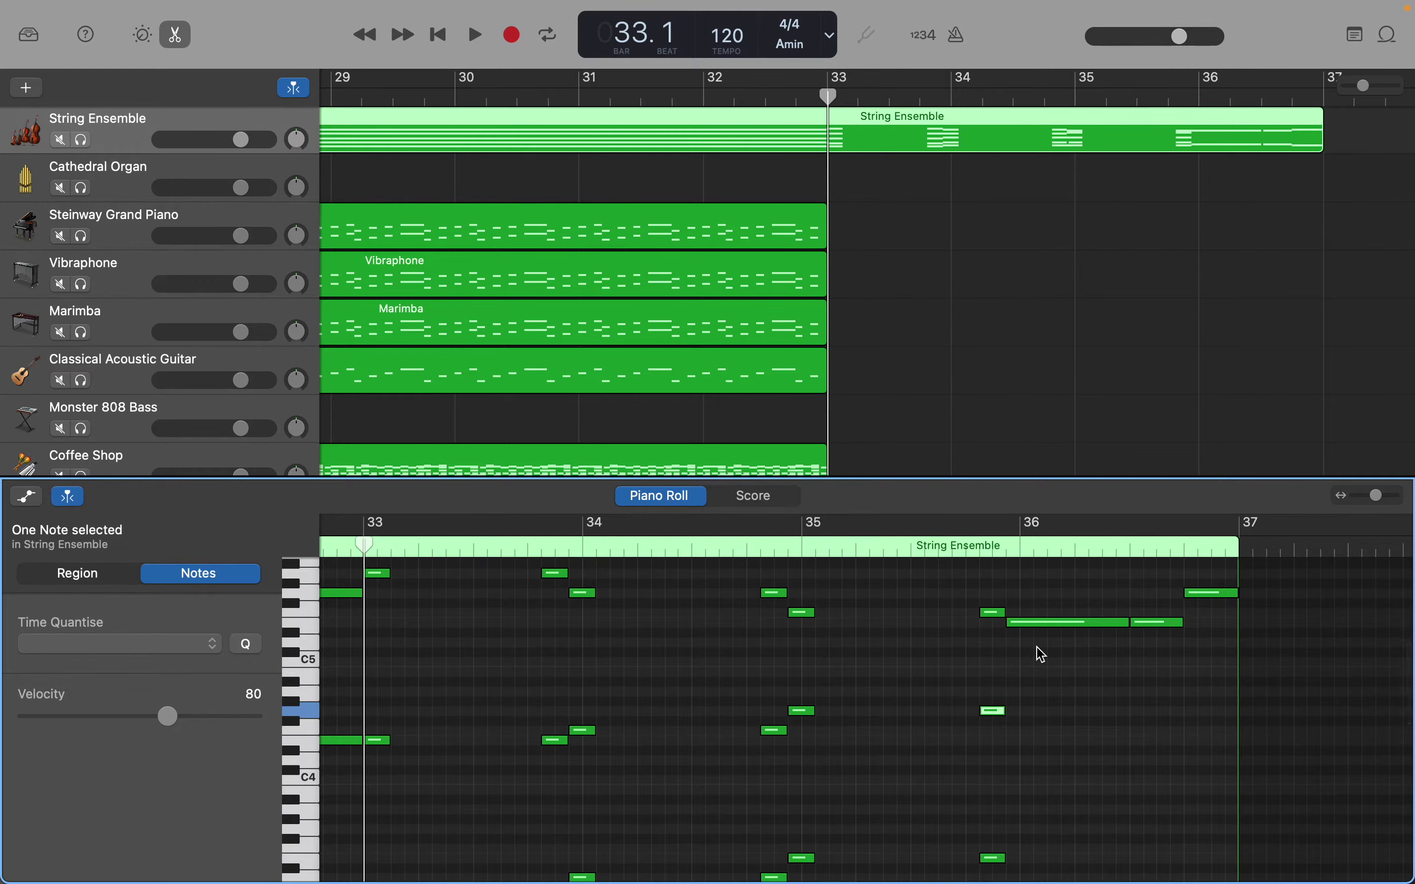
scroll(1039, 649, down, 15)
scroll(1042, 655, up, 15)
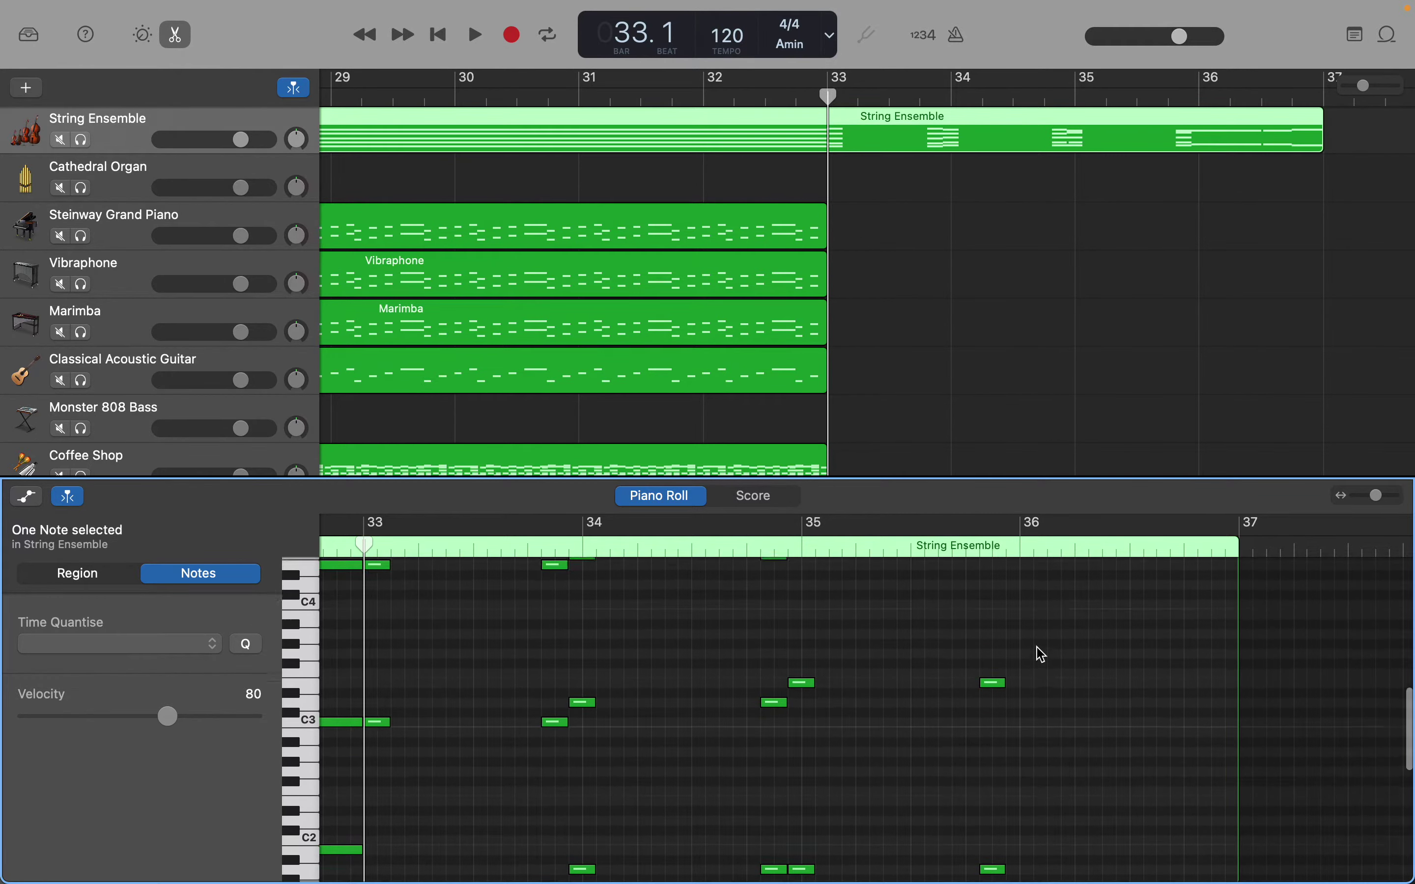
scroll(1042, 655, right, 1)
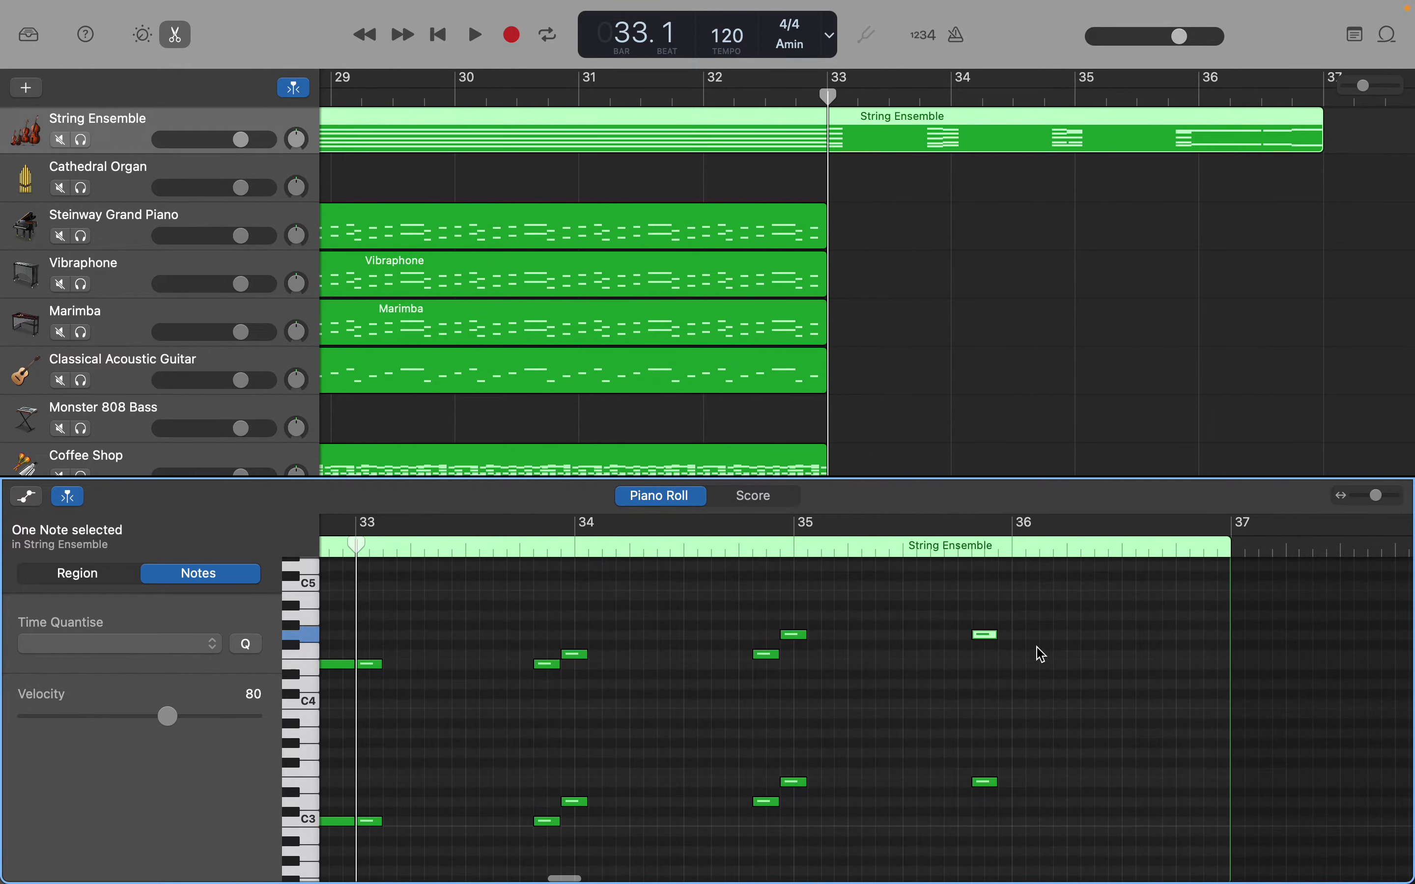
right_click(1012, 642)
click(1021, 645)
drag(1028, 643, 1014, 644)
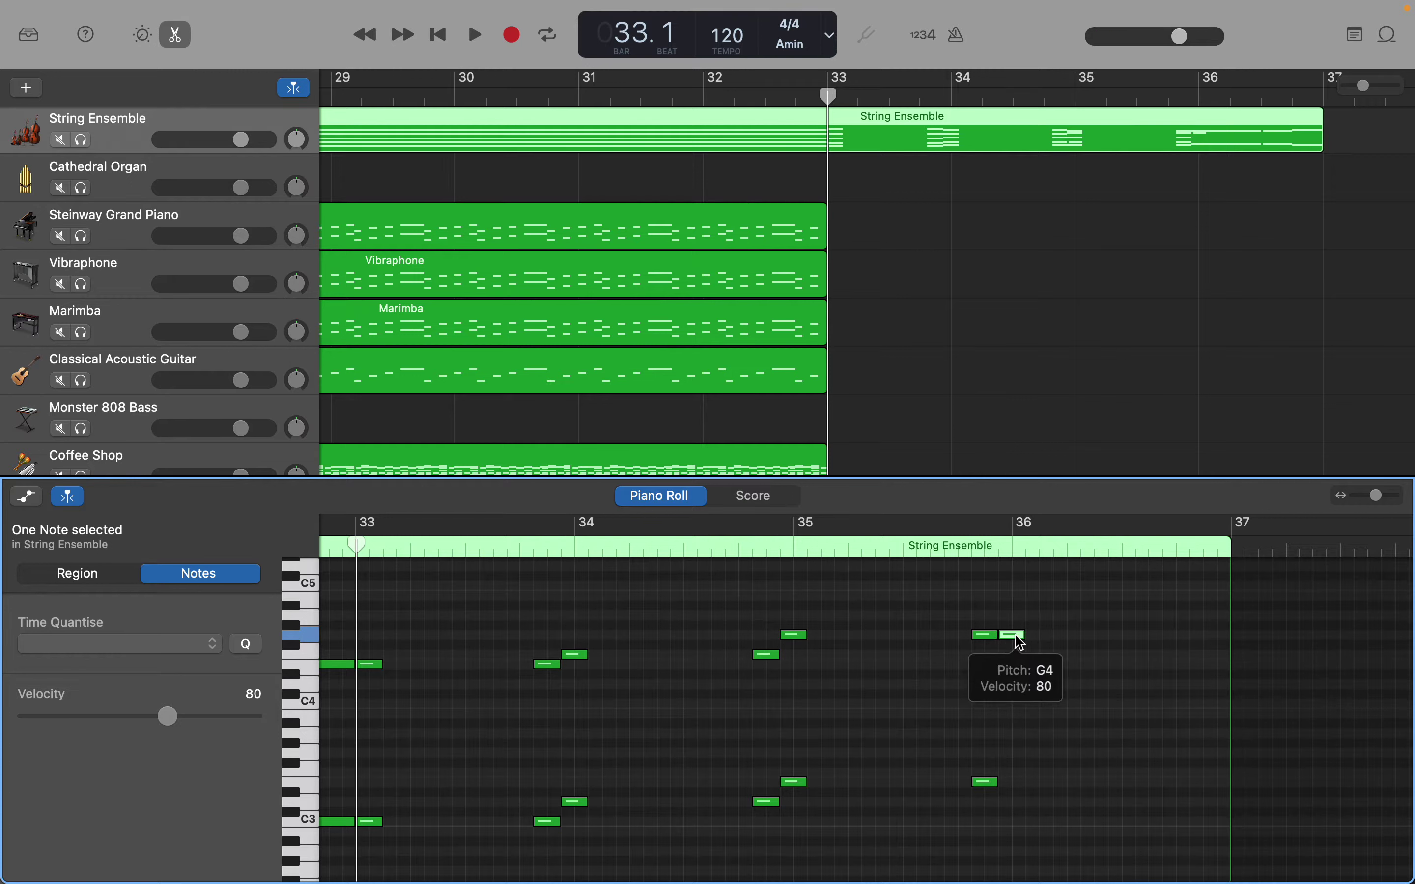
drag(1022, 636, 1121, 638)
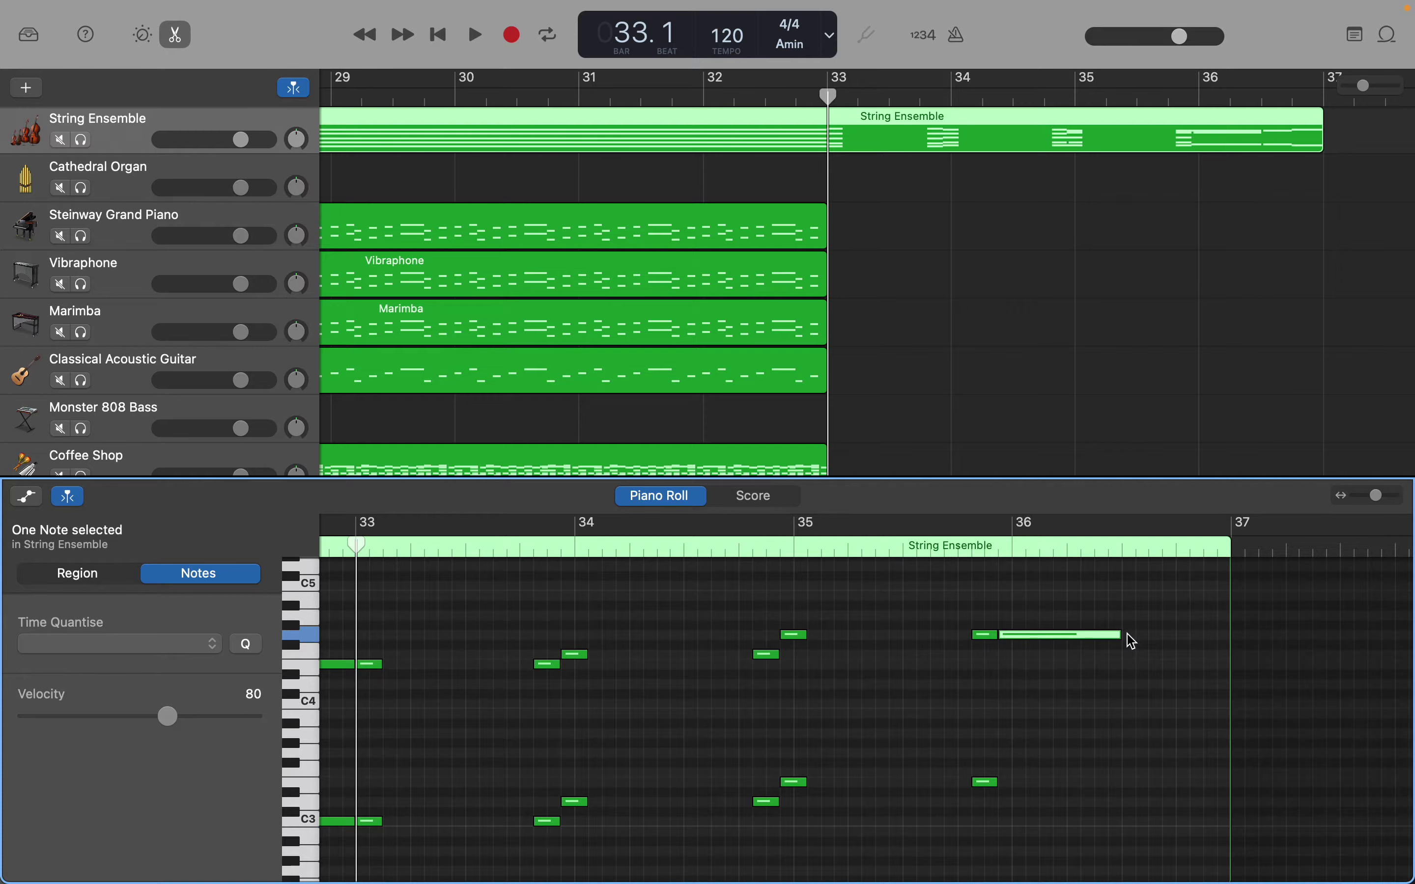
right_click(1129, 633)
click(1135, 635)
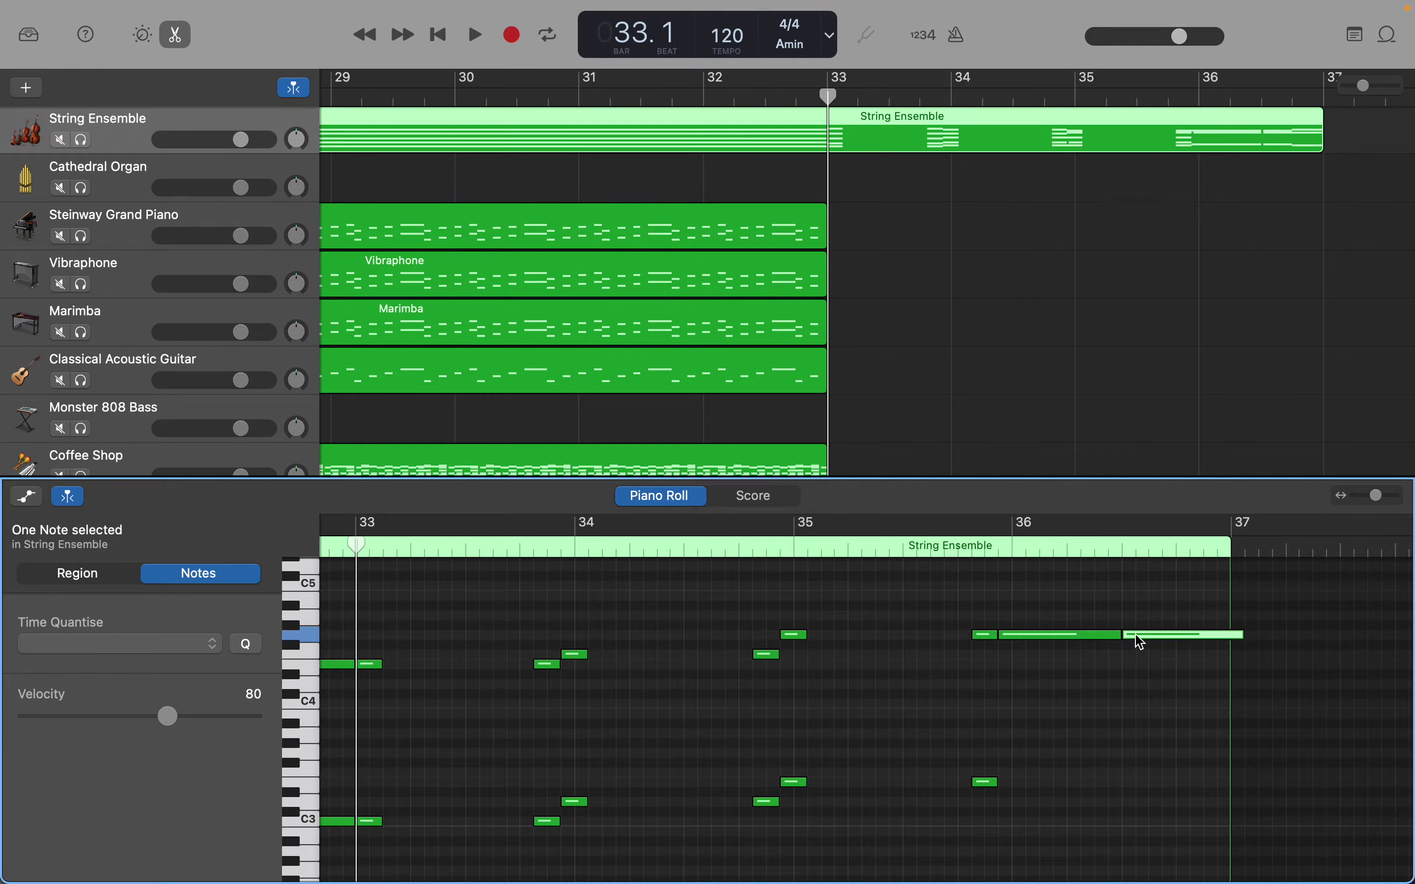
drag(1237, 631, 1173, 632)
Step: Add a B1 note from the last sixteenth of bar 35 to beat 3 of bar 36, followed by a quarter-note B1
scroll(1033, 760, down, 3)
scroll(1035, 766, up, 2)
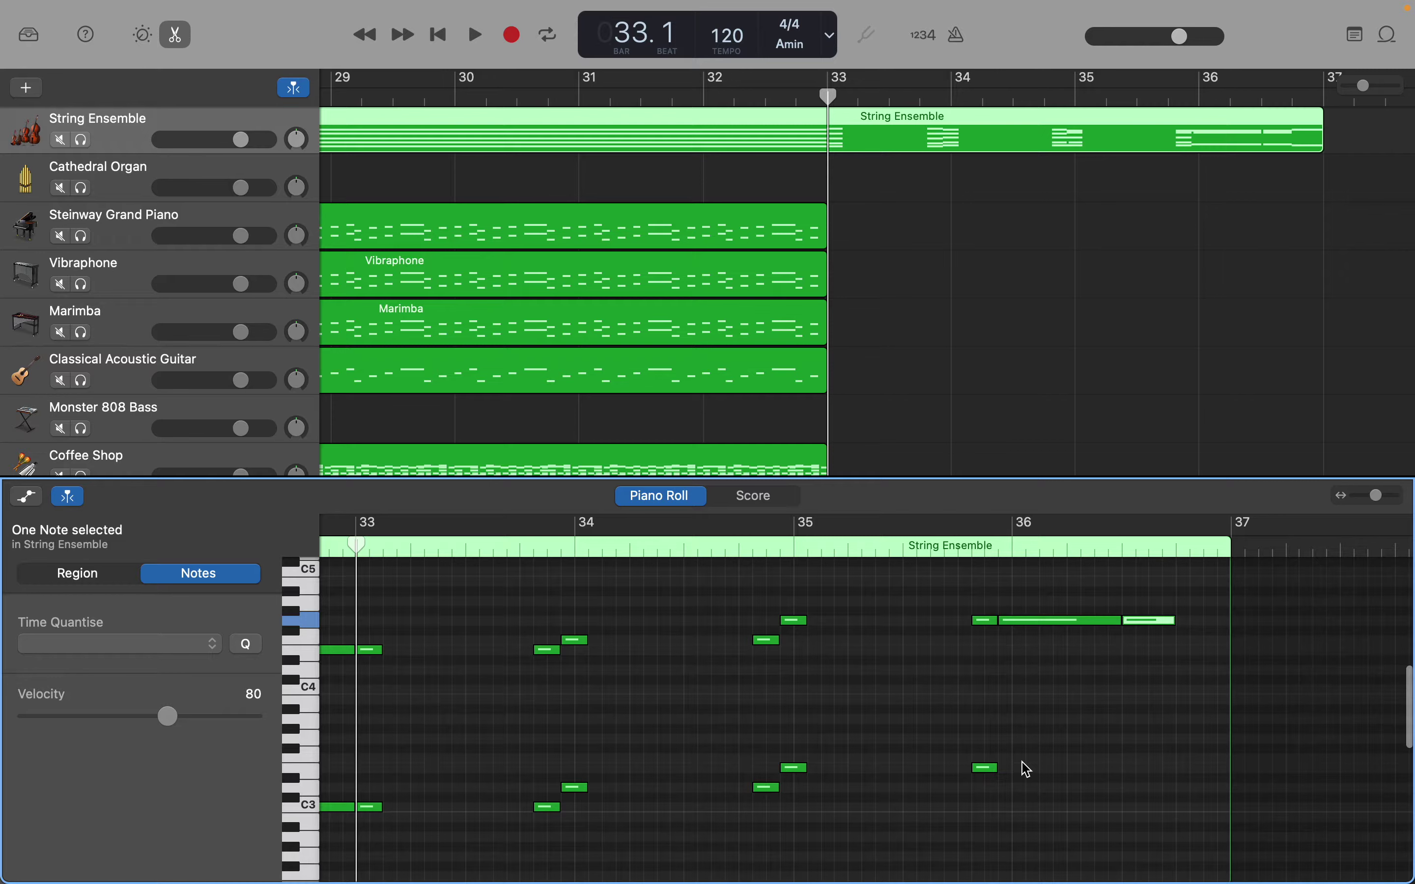
scroll(1028, 770, down, 3)
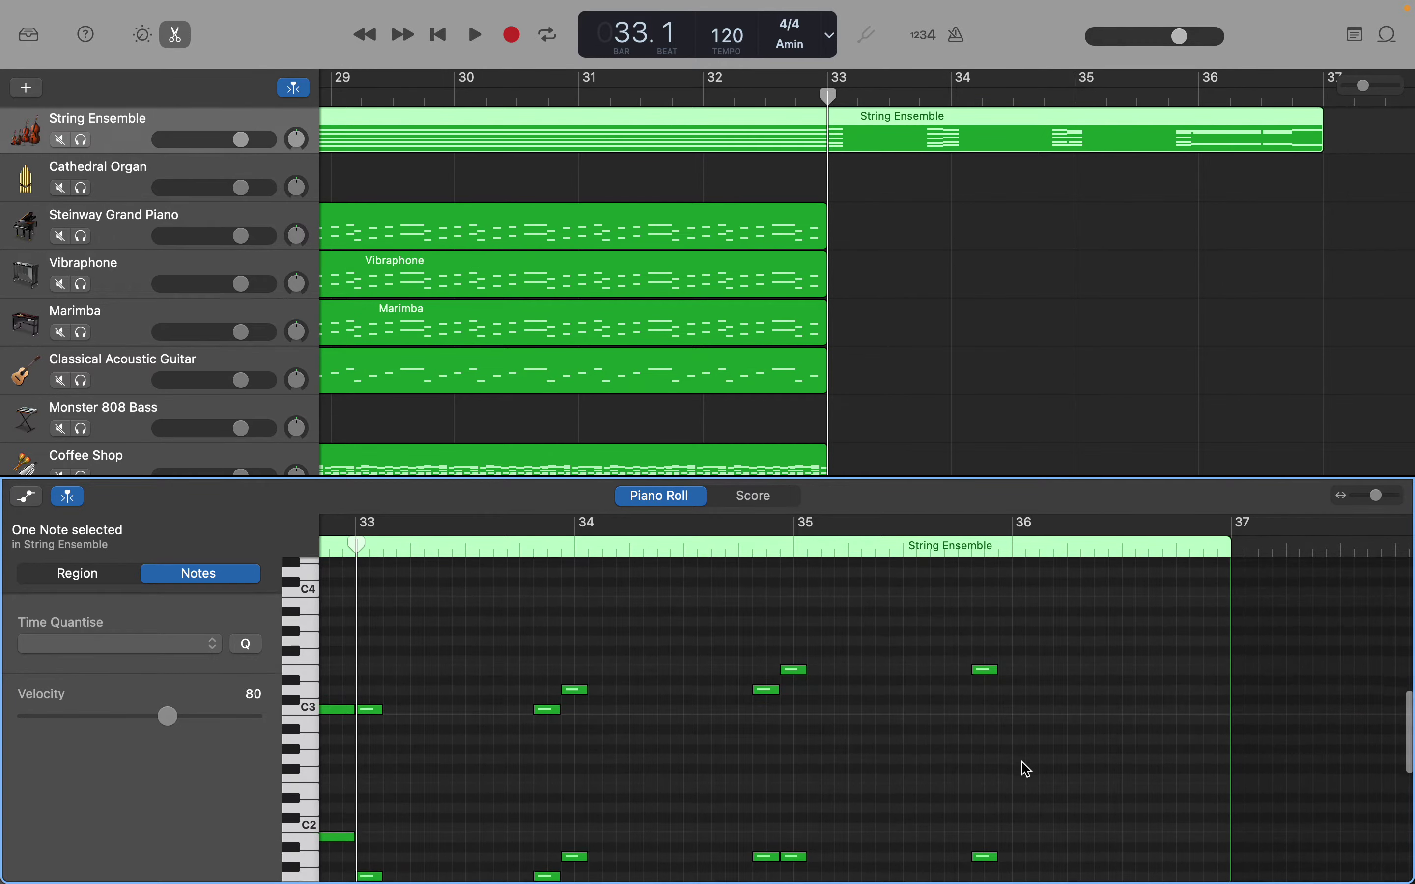
scroll(1027, 769, down, 3)
scroll(1028, 770, down, 2)
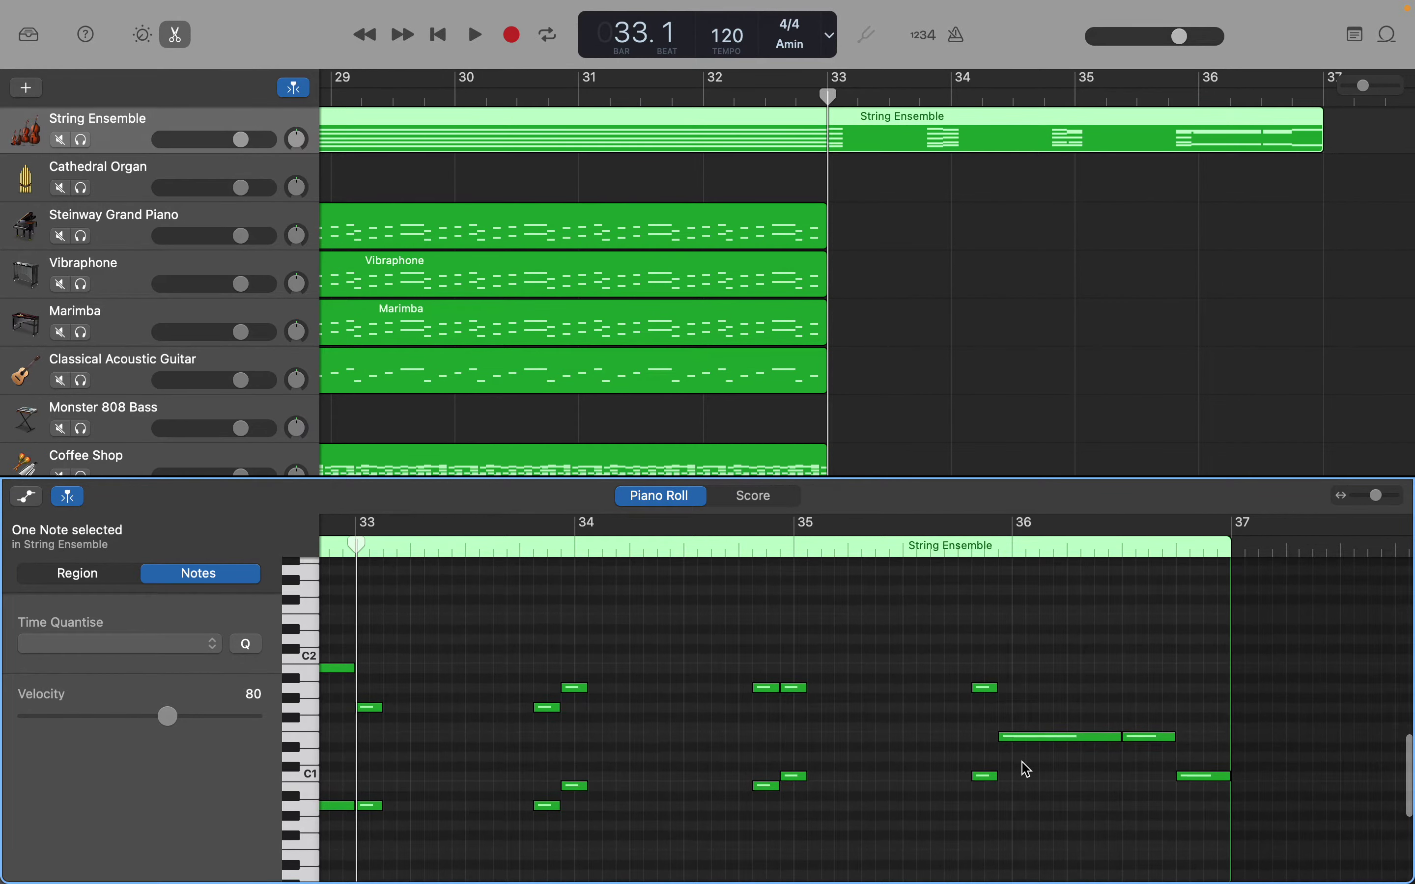
scroll(1027, 770, down, 1)
scroll(1028, 771, up, 2)
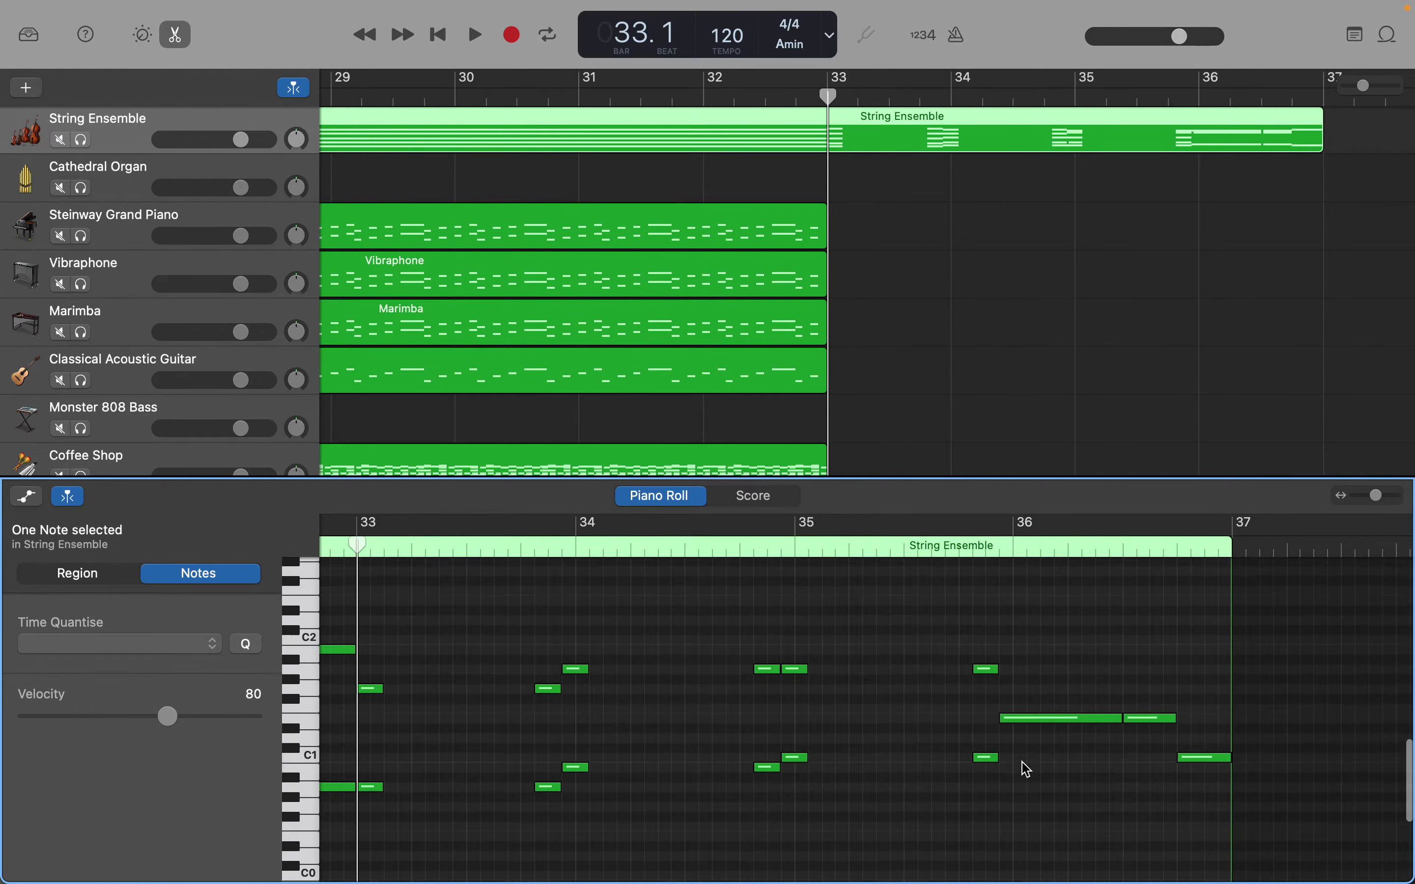
scroll(1024, 767, up, 1)
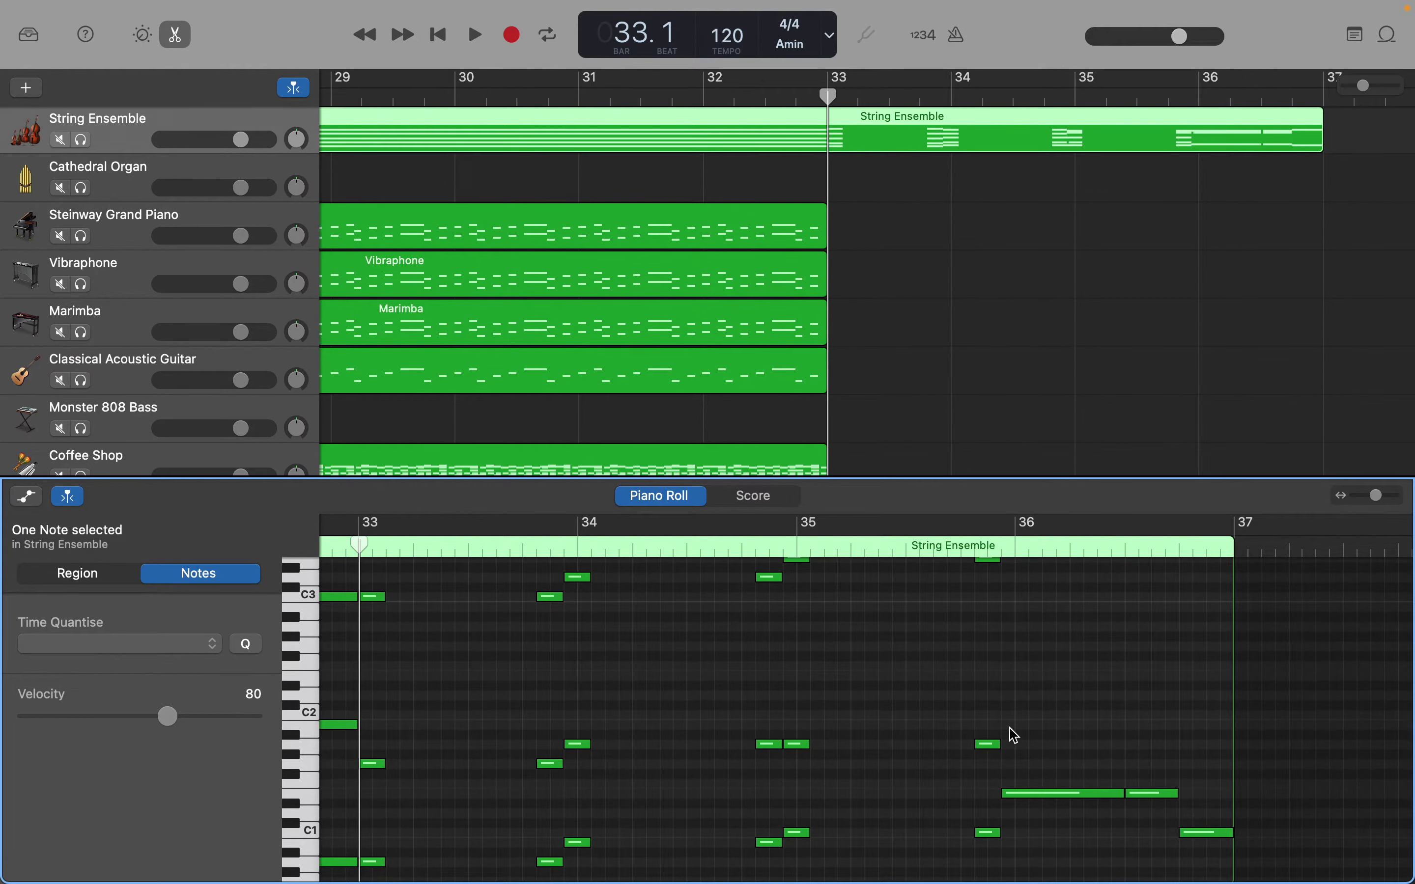
right_click(1011, 730)
click(1020, 735)
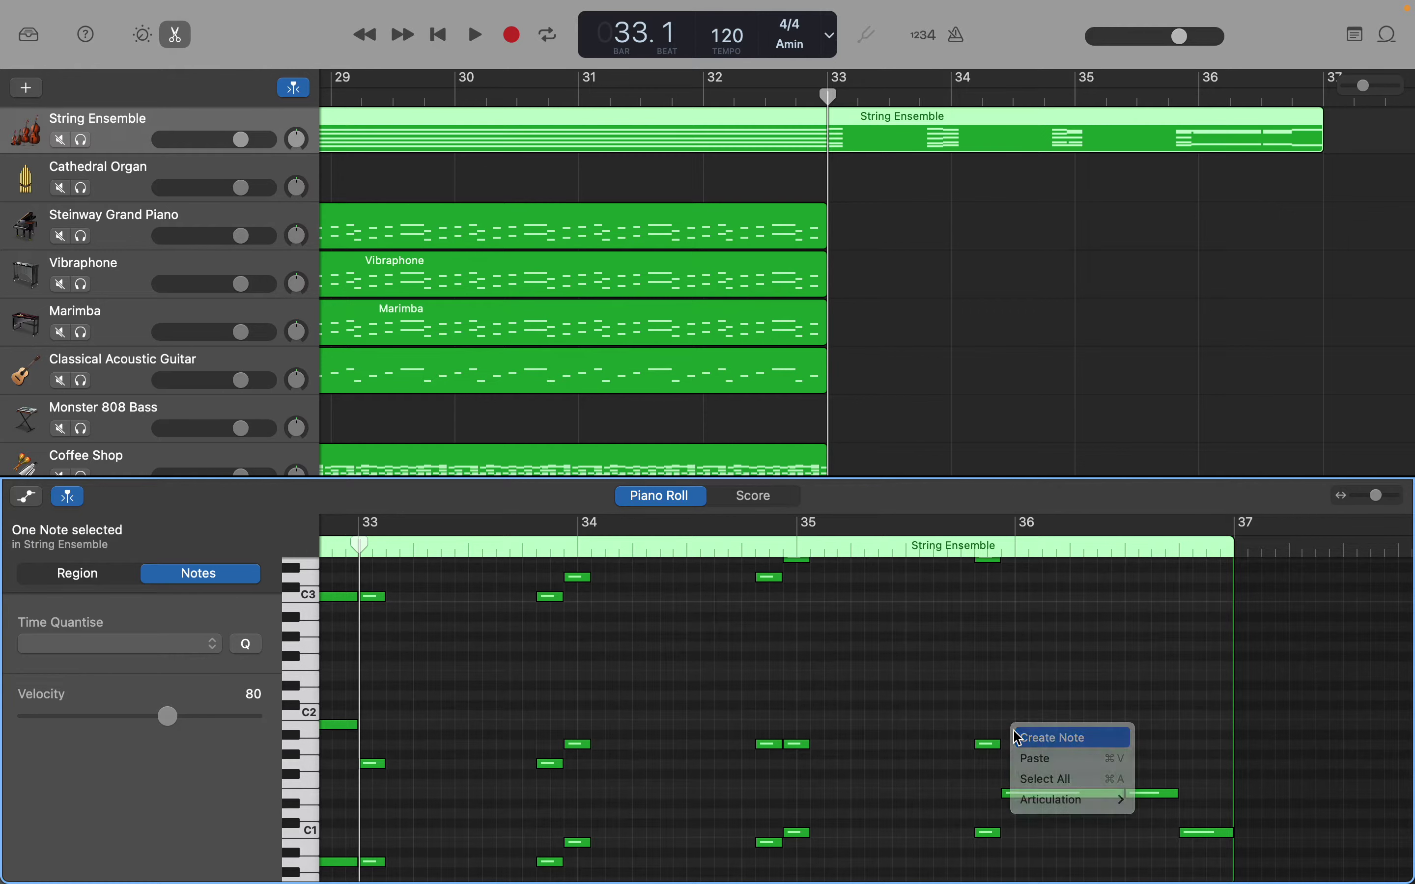
drag(1035, 727, 1020, 729)
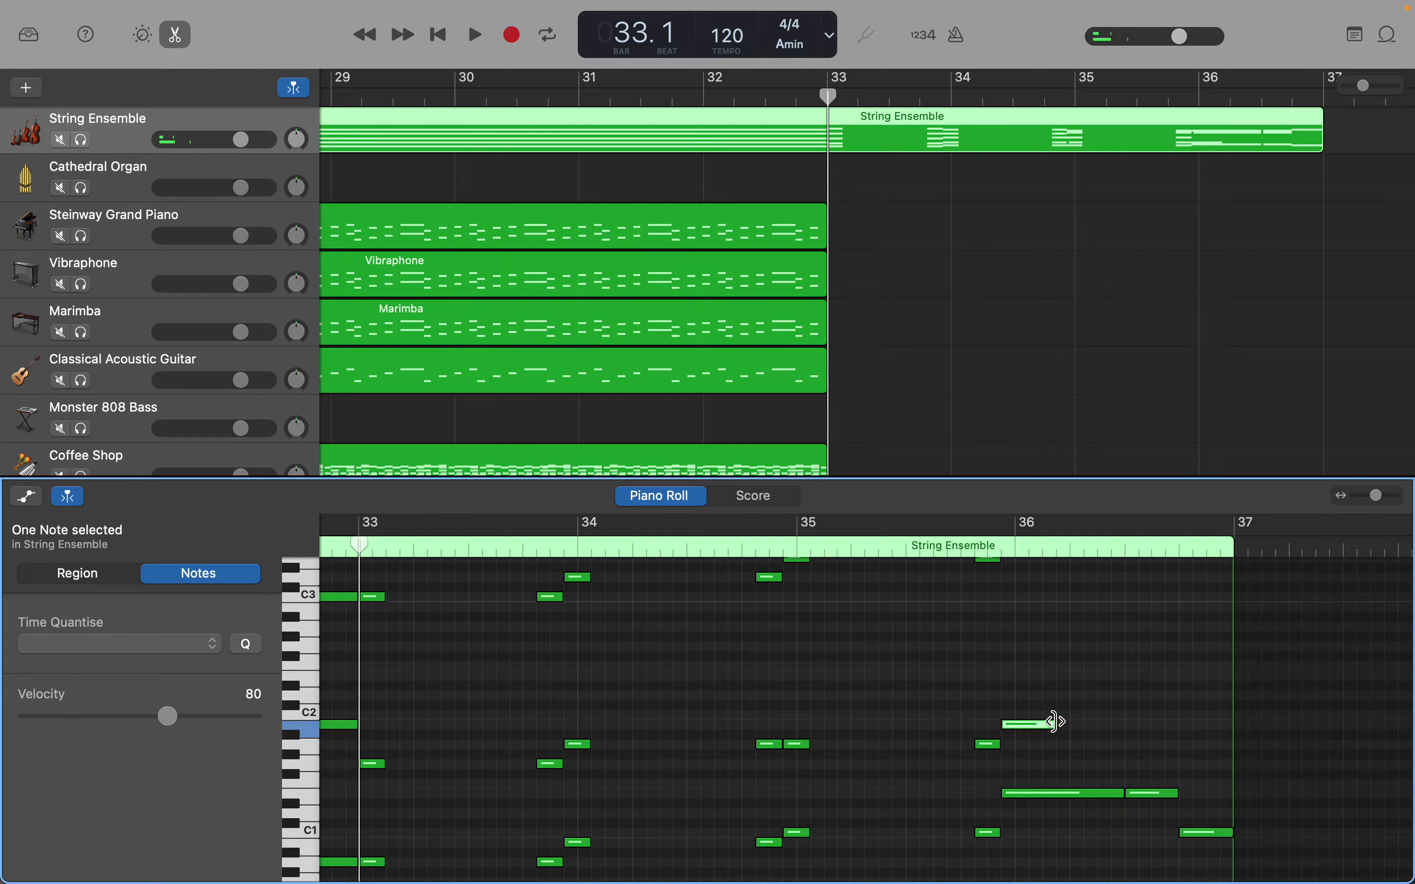
click(1061, 728)
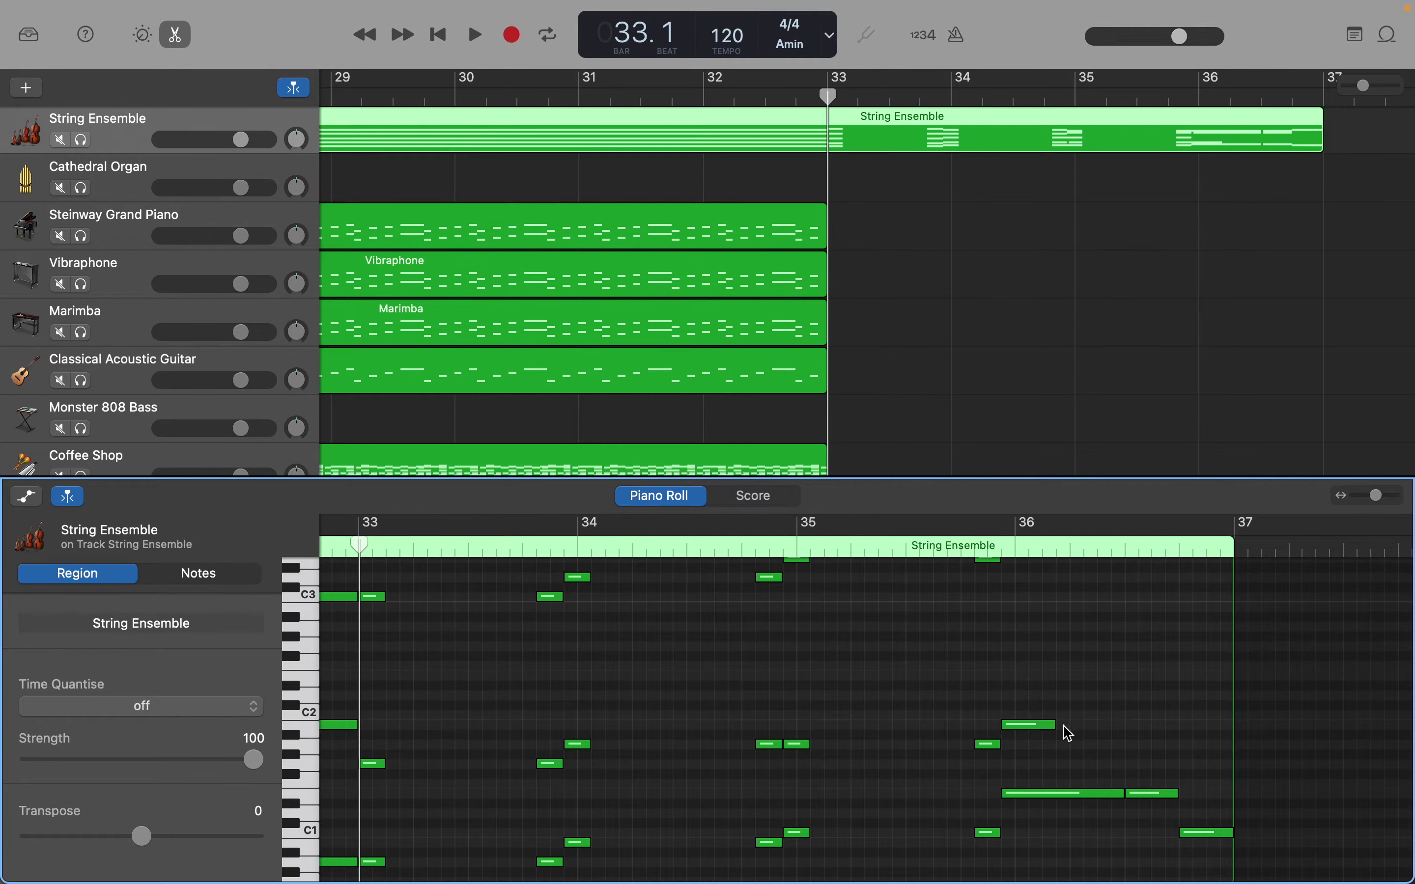
drag(1056, 727, 1122, 725)
right_click(1137, 732)
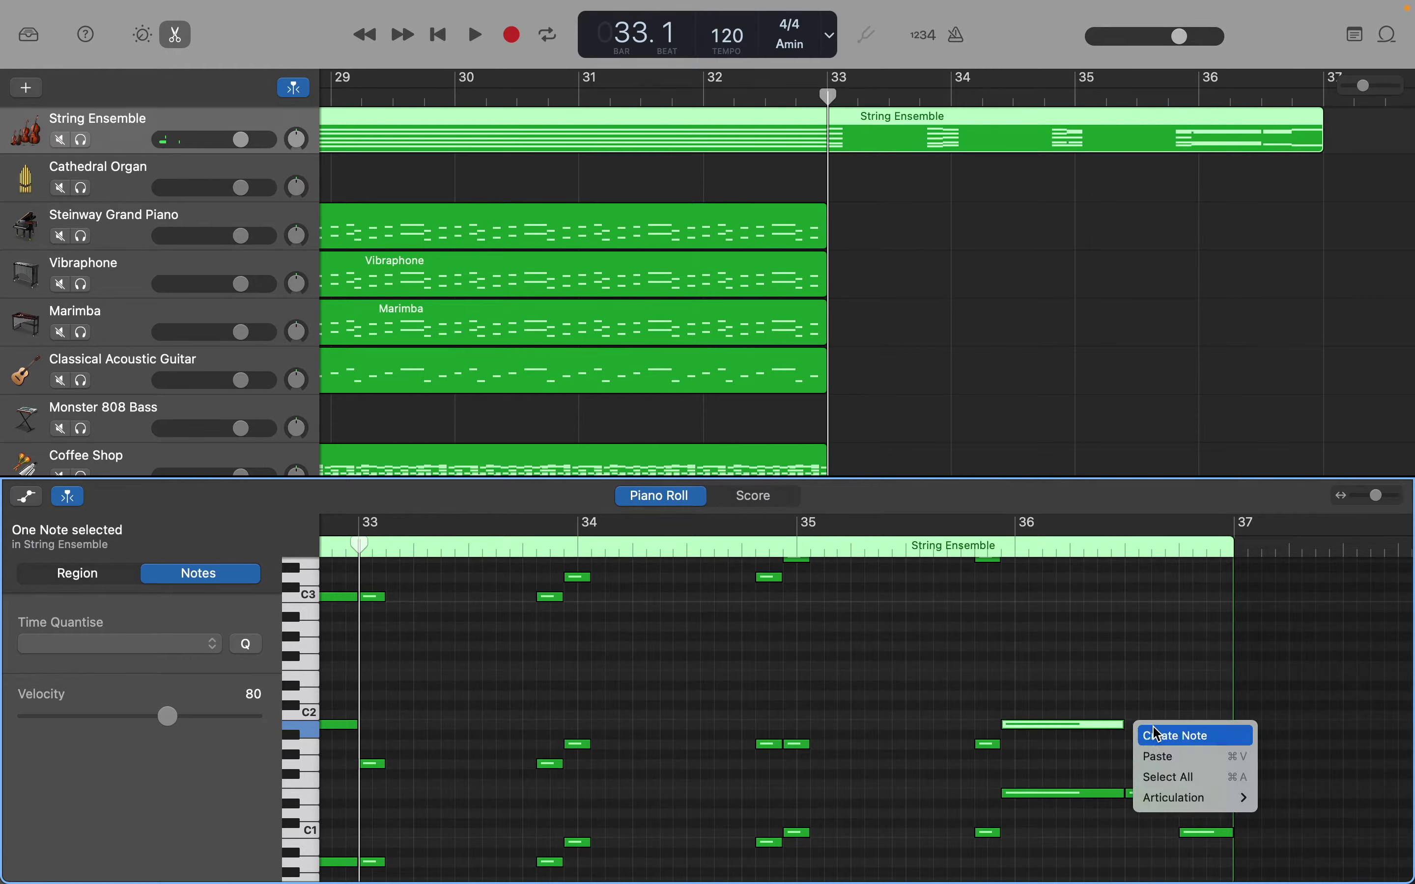
click(1154, 734)
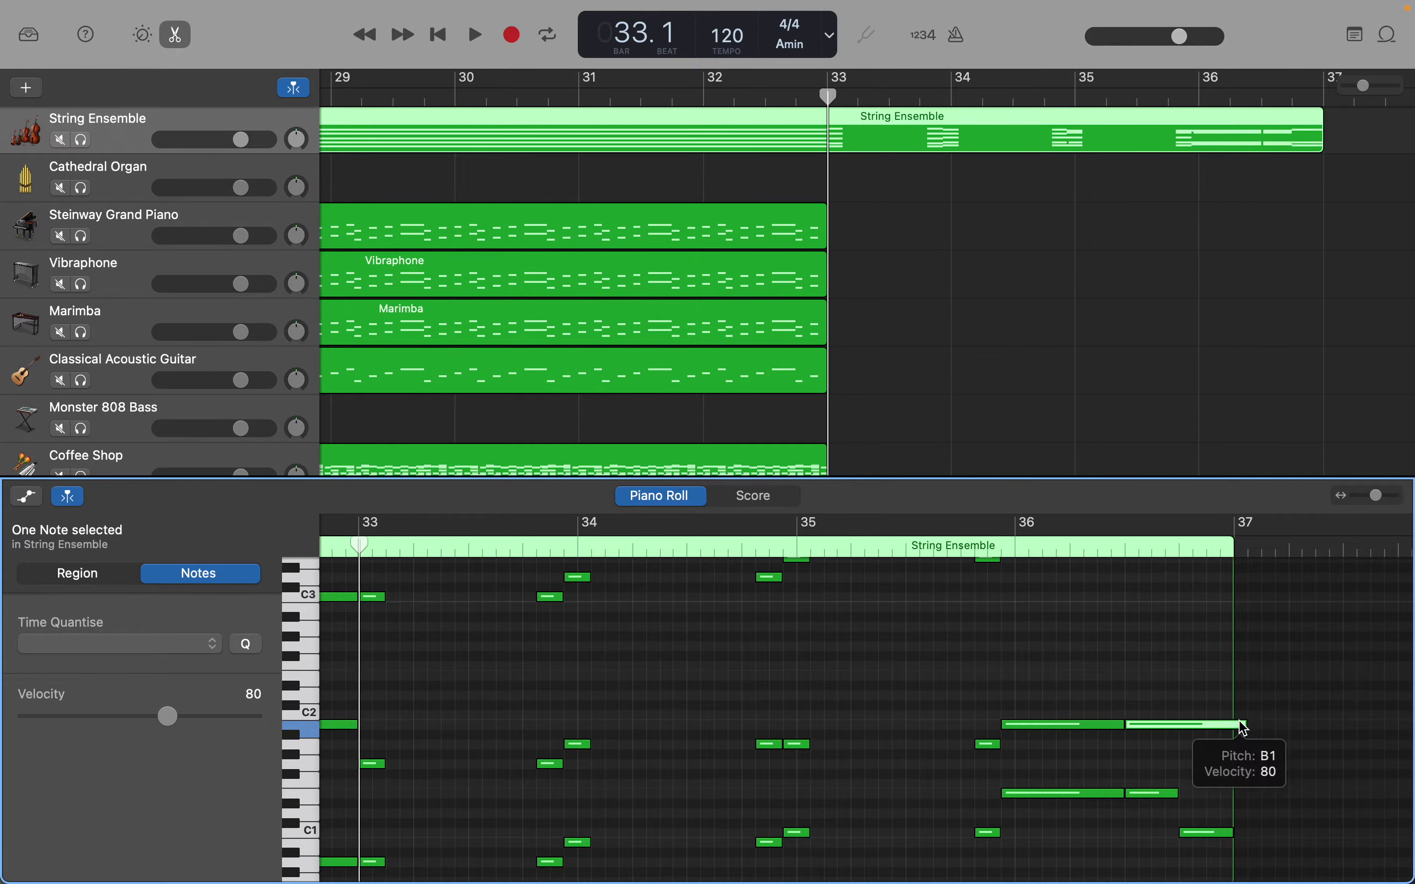
drag(1243, 726, 1179, 728)
Step: Add a D3 note from the last sixteenth of bar 35 to beat 3 of bar 36, followed by a quarter-note D3
scroll(1070, 651, up, 3)
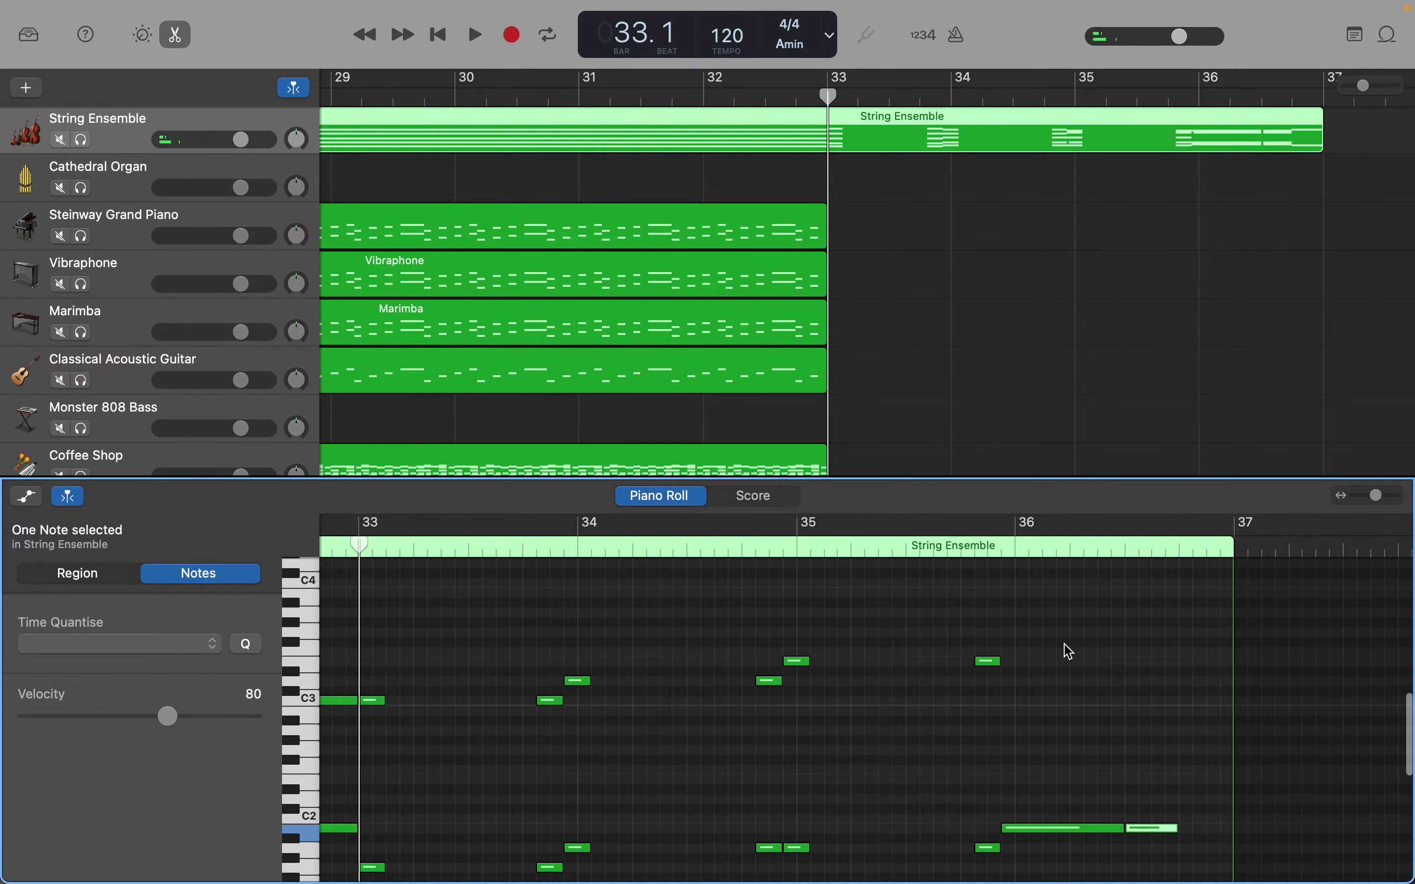
scroll(1070, 651, up, 4)
scroll(1070, 651, down, 3)
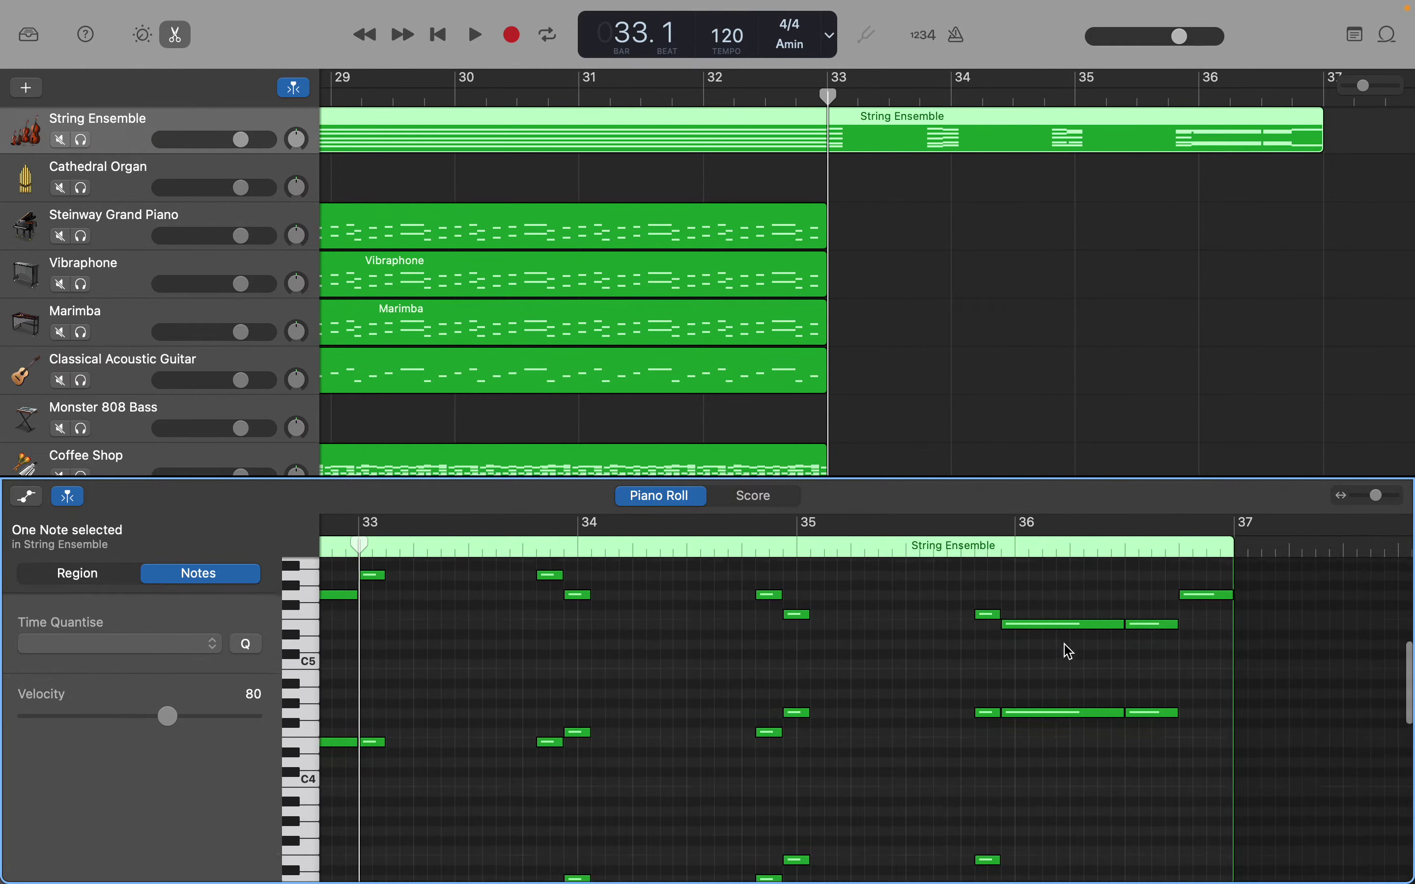
scroll(1065, 646, down, 1)
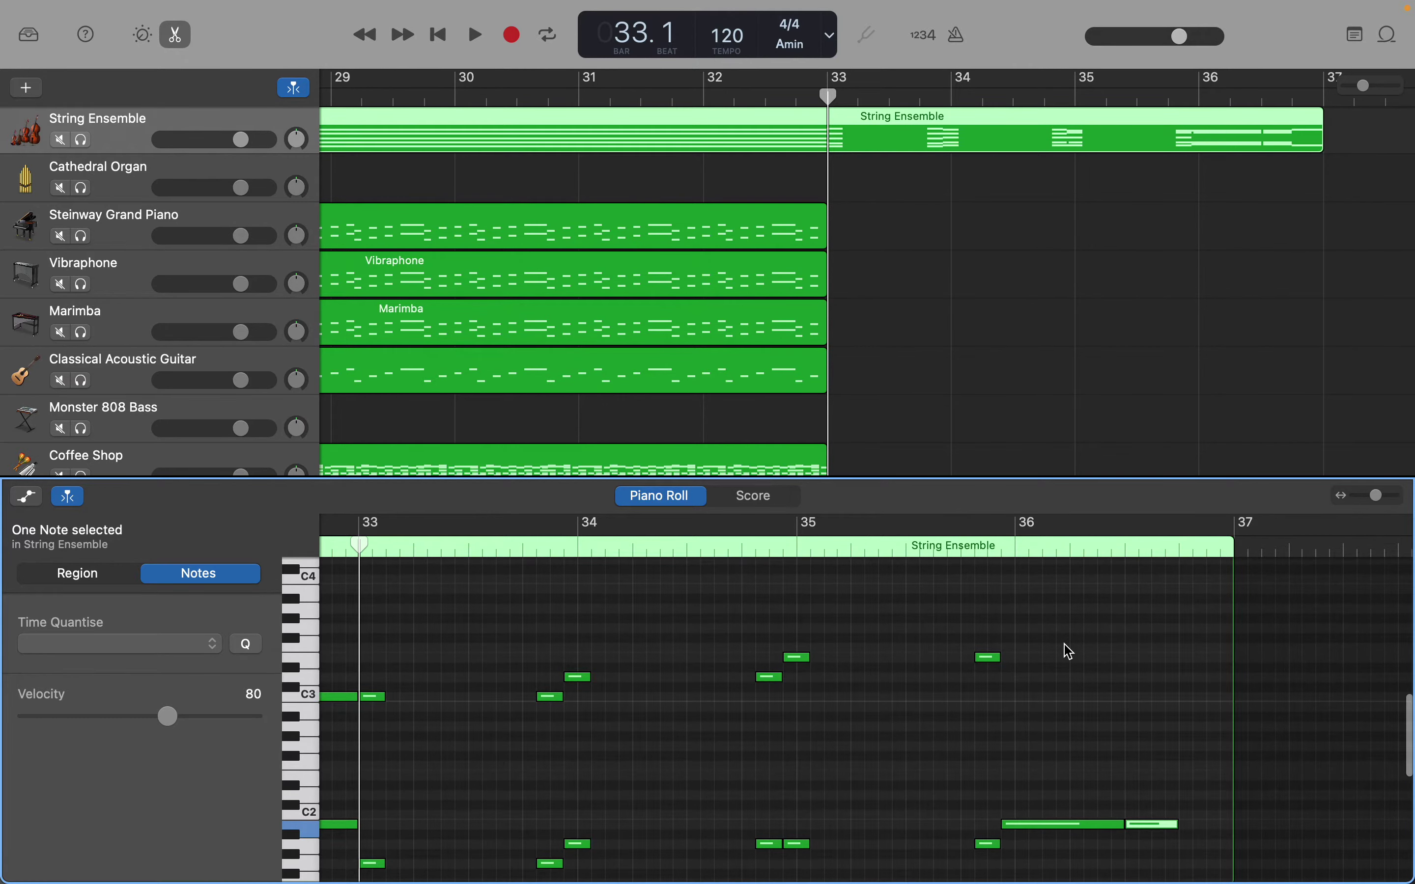
right_click(1009, 675)
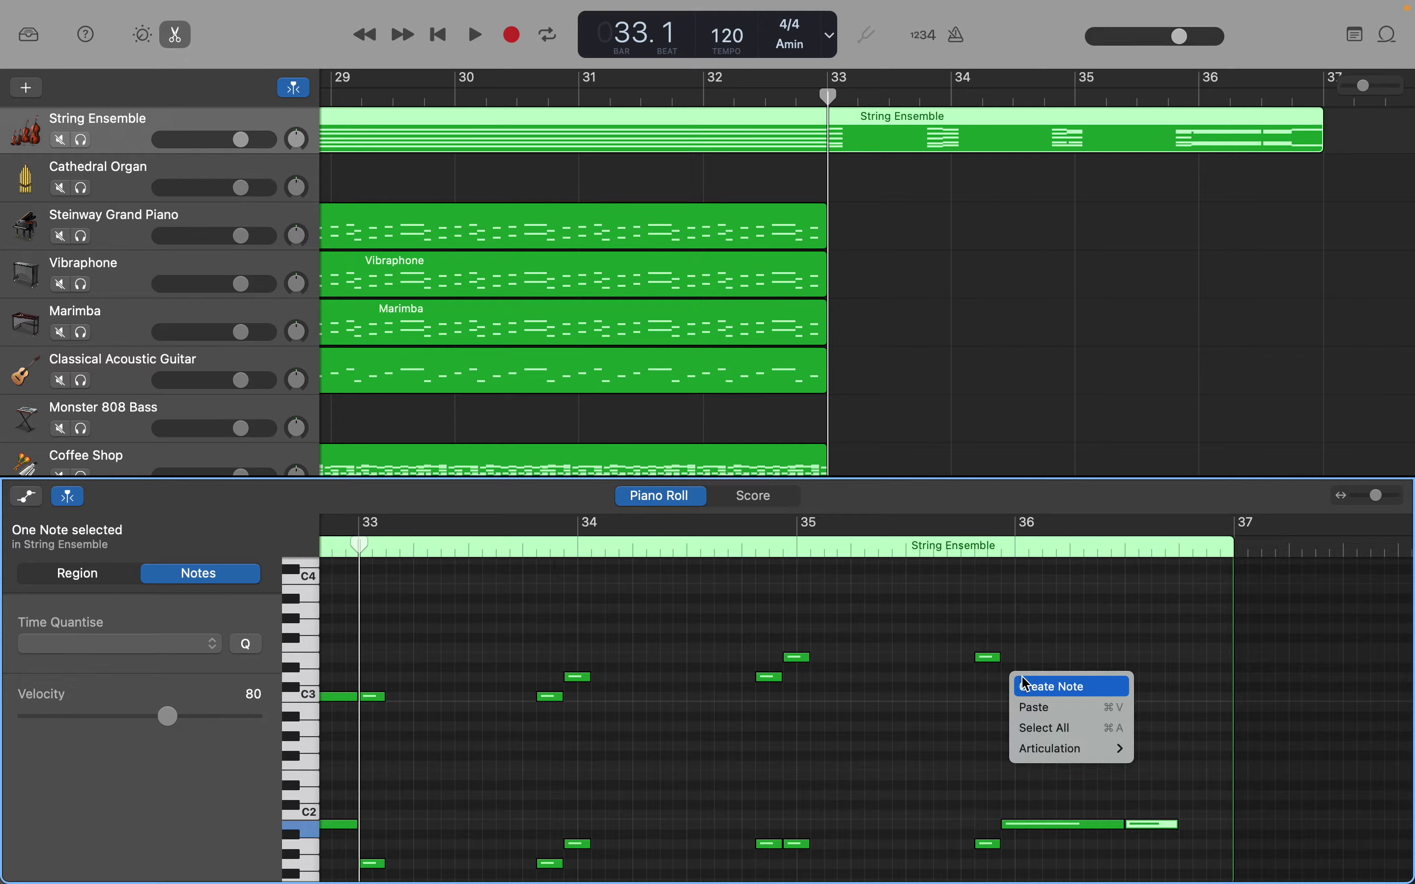
click(1022, 679)
drag(1027, 685, 1124, 676)
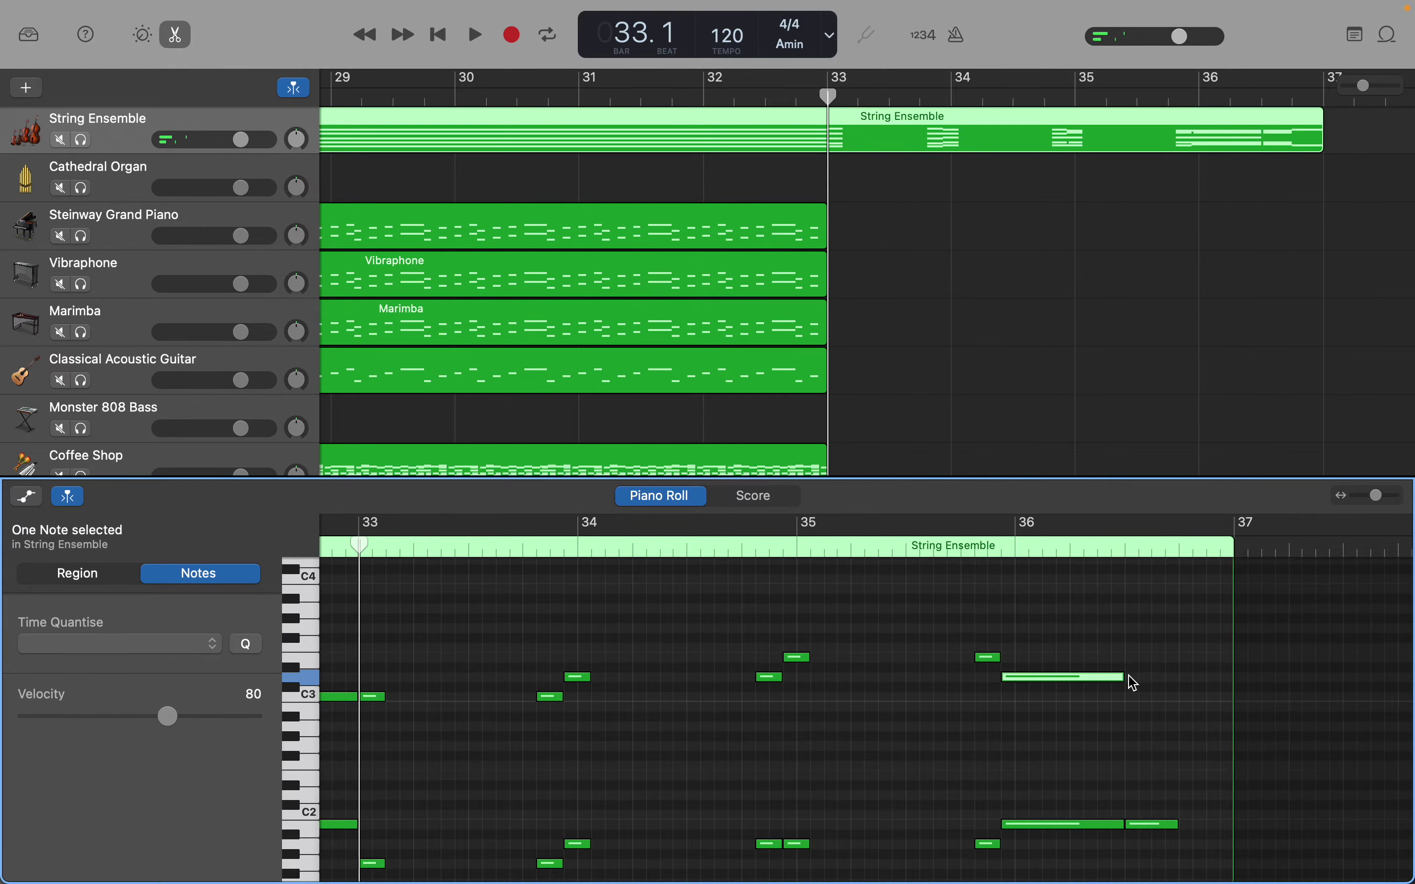
right_click(1134, 683)
click(1141, 683)
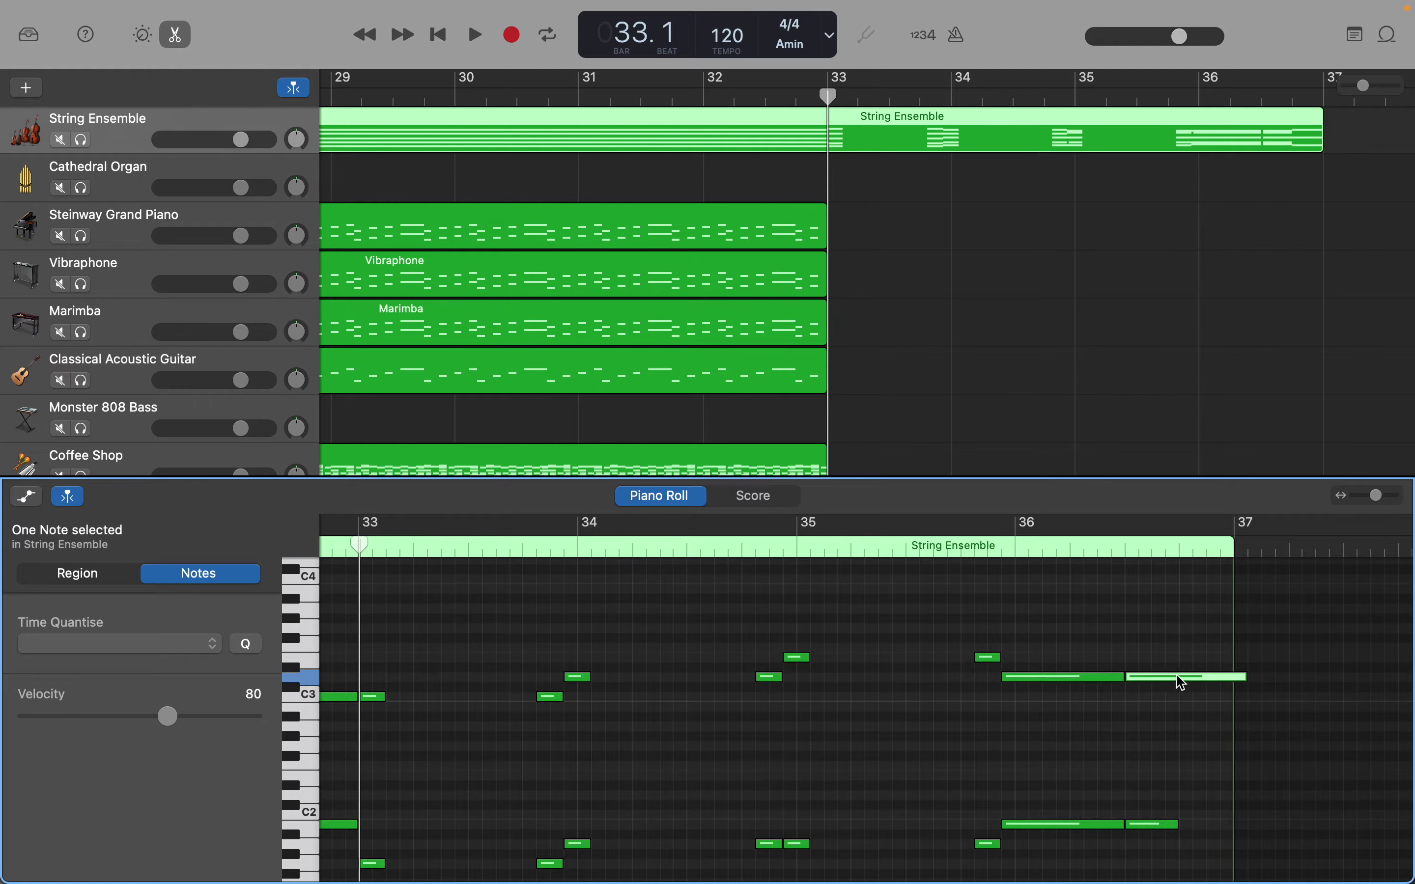
drag(1244, 675, 1179, 678)
Step: Examine the bar 36 notes across all voices, from the lowest bass note to the top voice, checking beat 4
scroll(1184, 683, down, 5)
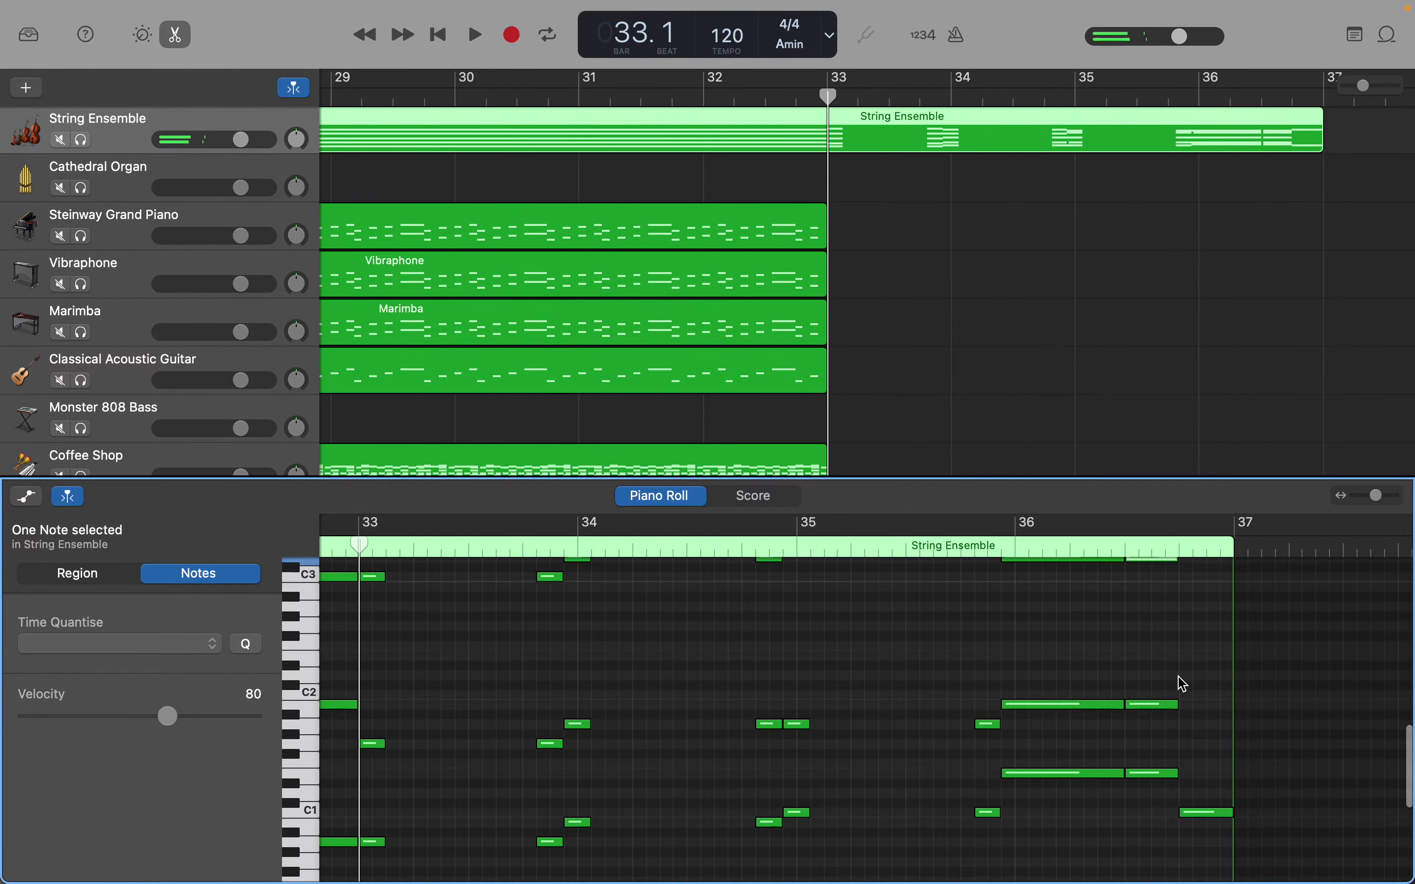
scroll(1184, 683, up, 10)
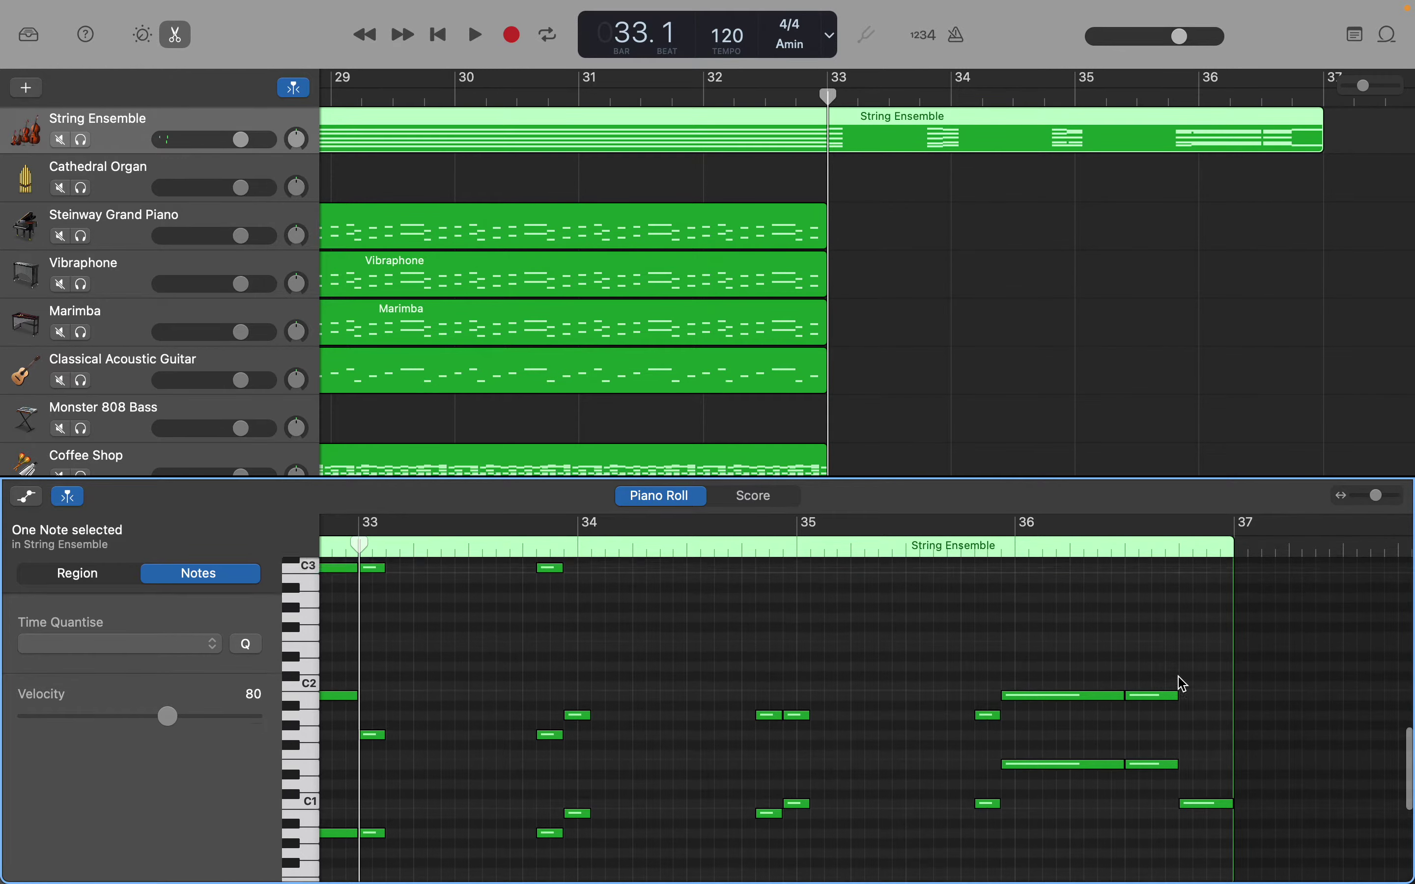
scroll(1180, 679, down, 7)
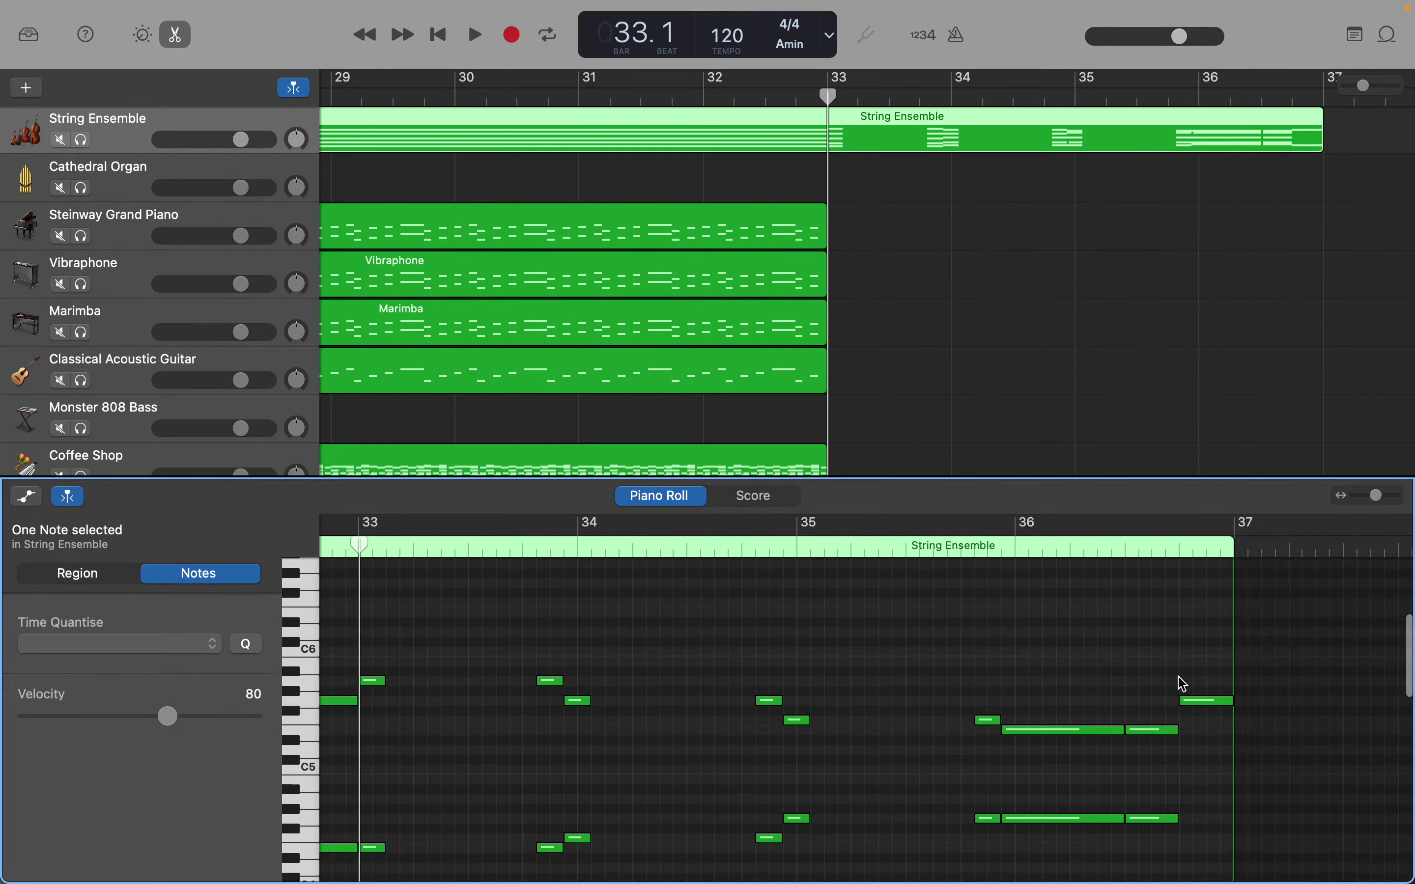
scroll(1179, 678, down, 9)
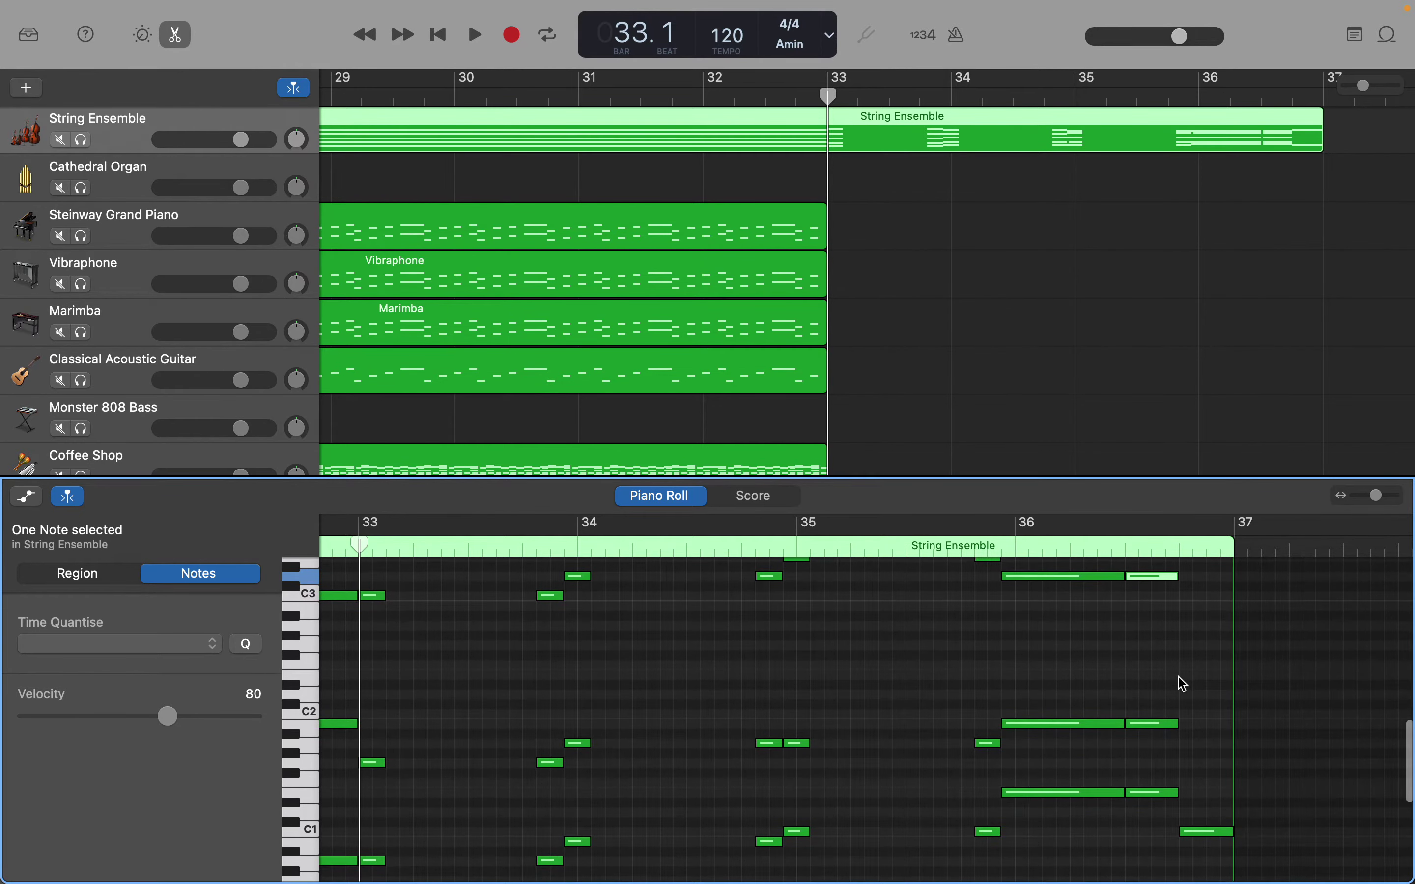
scroll(1184, 683, down, 2)
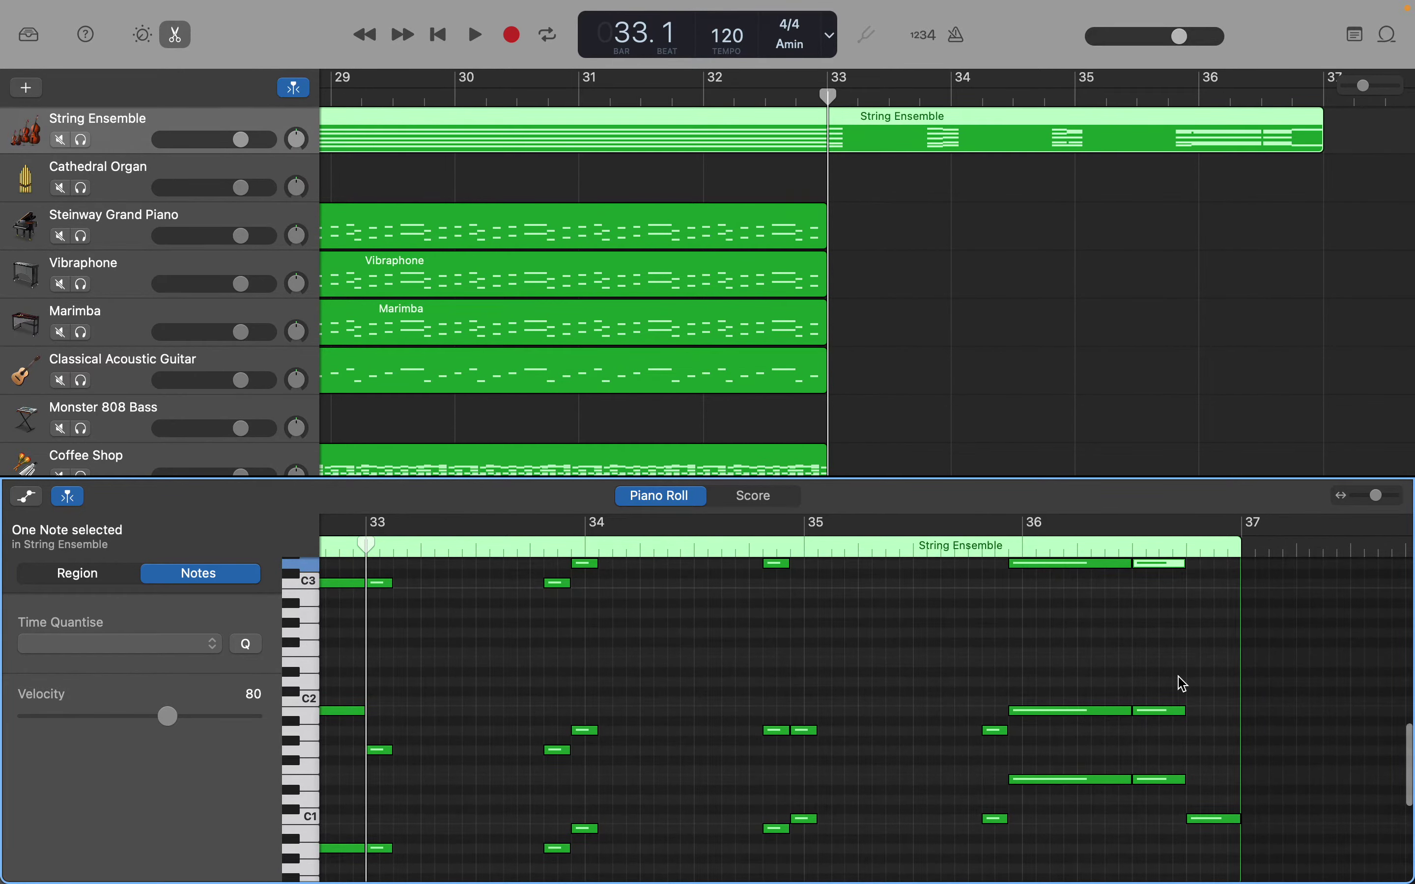
scroll(1184, 683, down, 3)
scroll(1185, 684, up, 2)
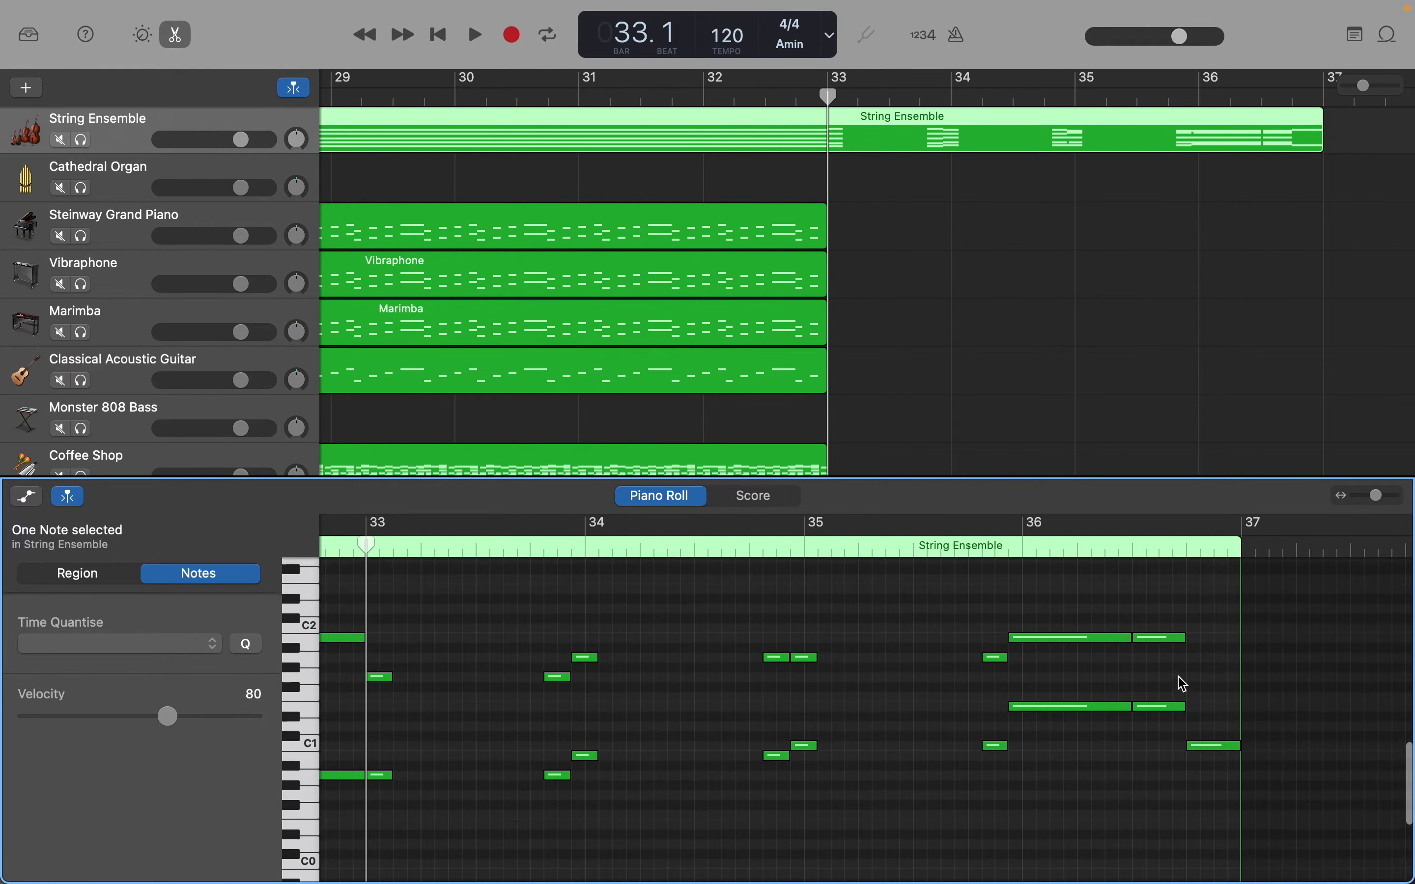
scroll(1184, 683, up, 1)
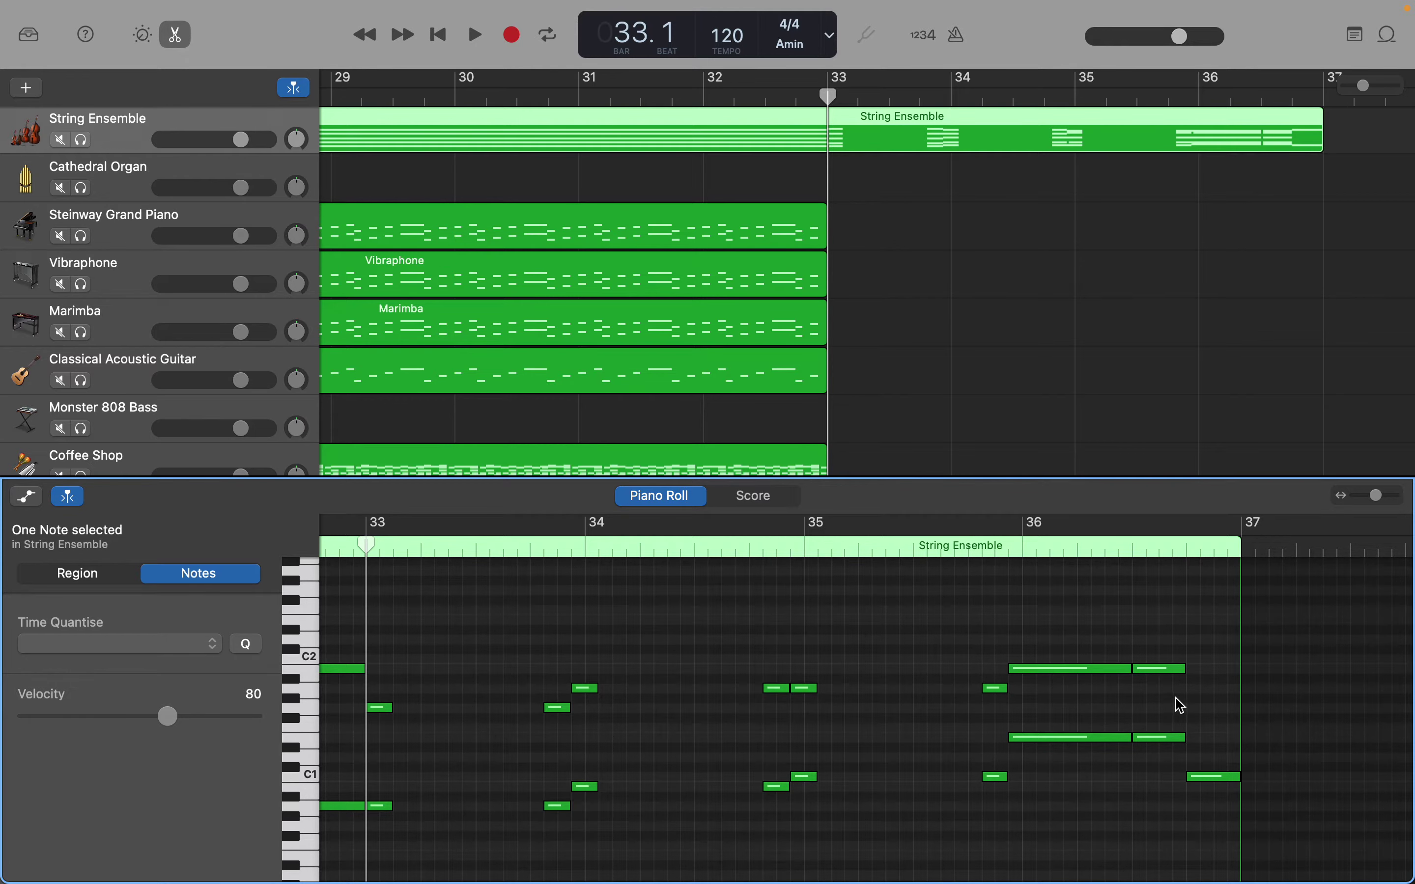
scroll(1160, 664, up, 5)
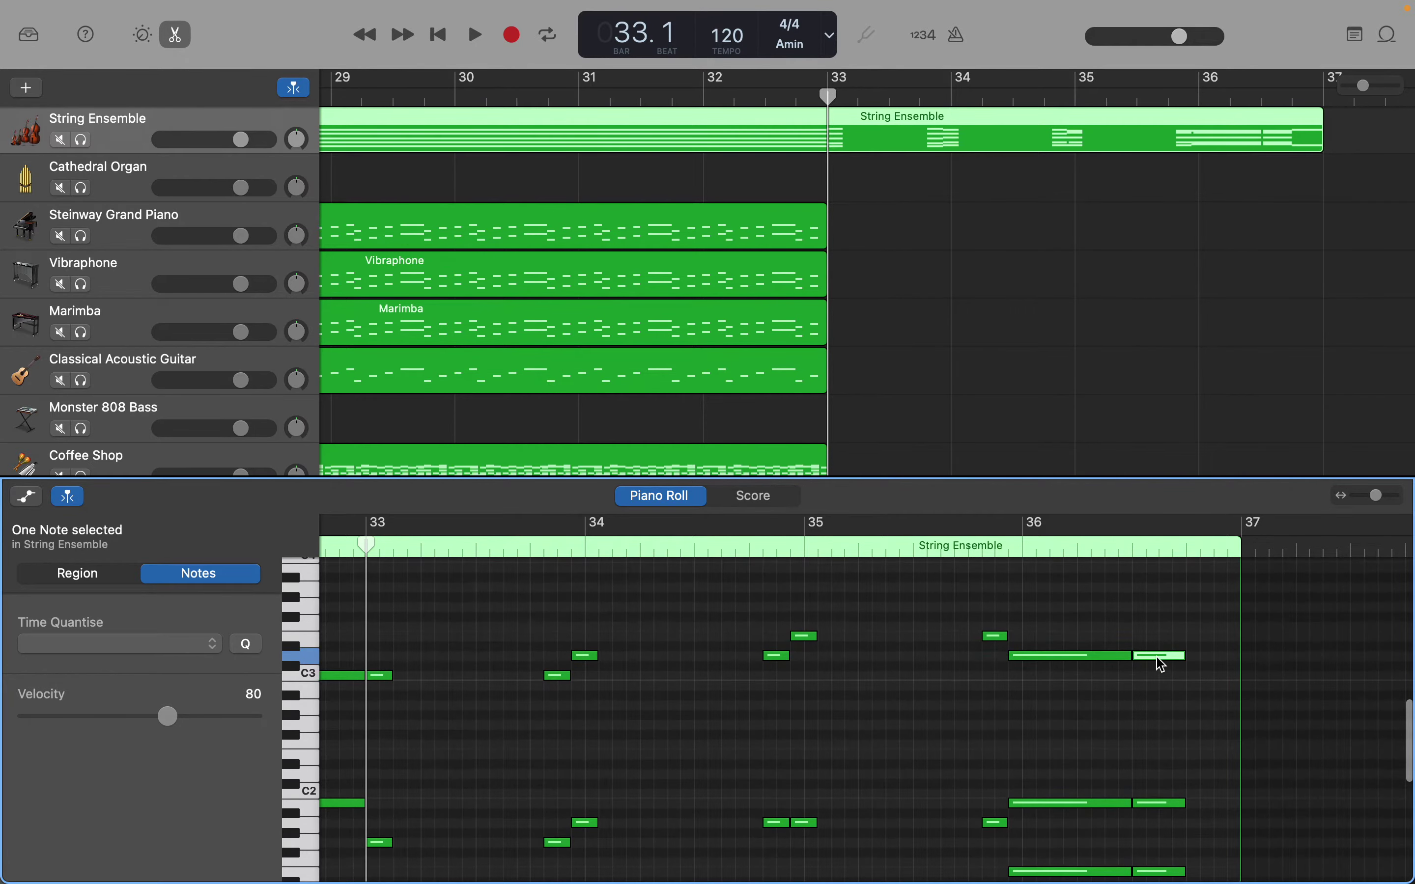
mouse_move(1160, 660)
scroll(1164, 679, up, 2)
scroll(1174, 686, up, 2)
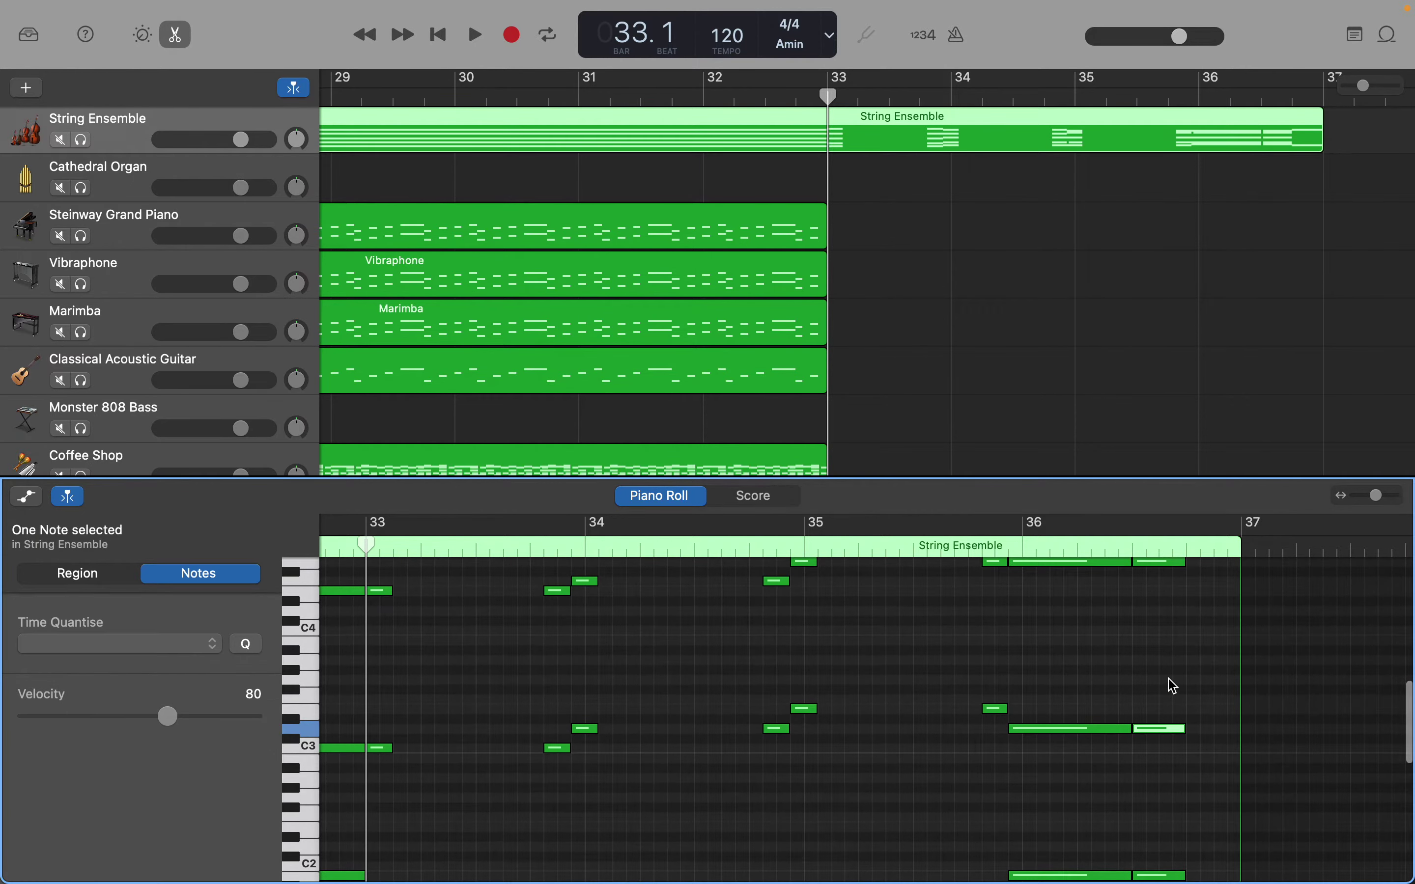
scroll(1174, 685, up, 1)
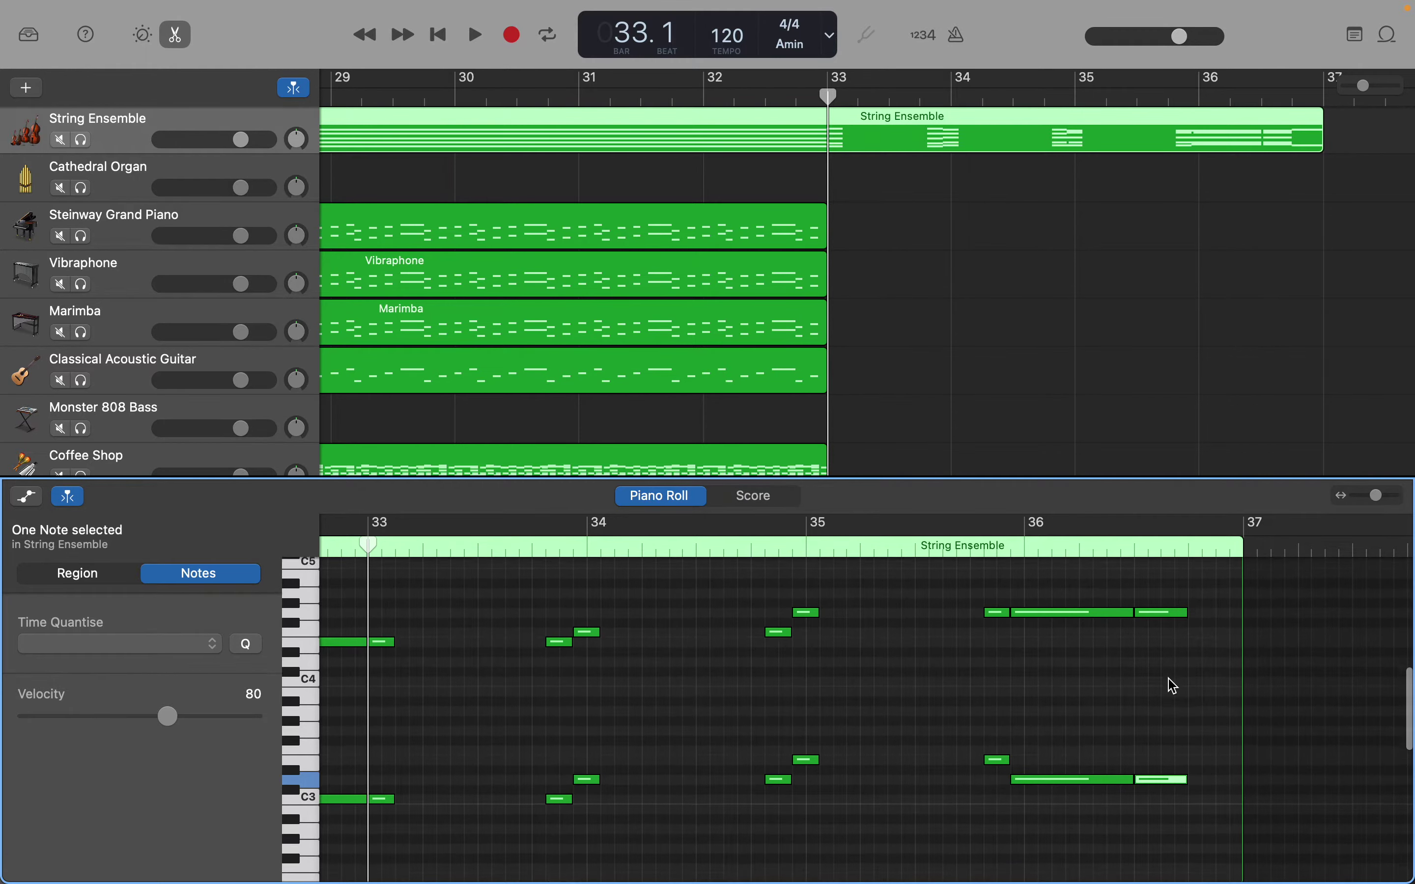
scroll(1174, 685, up, 3)
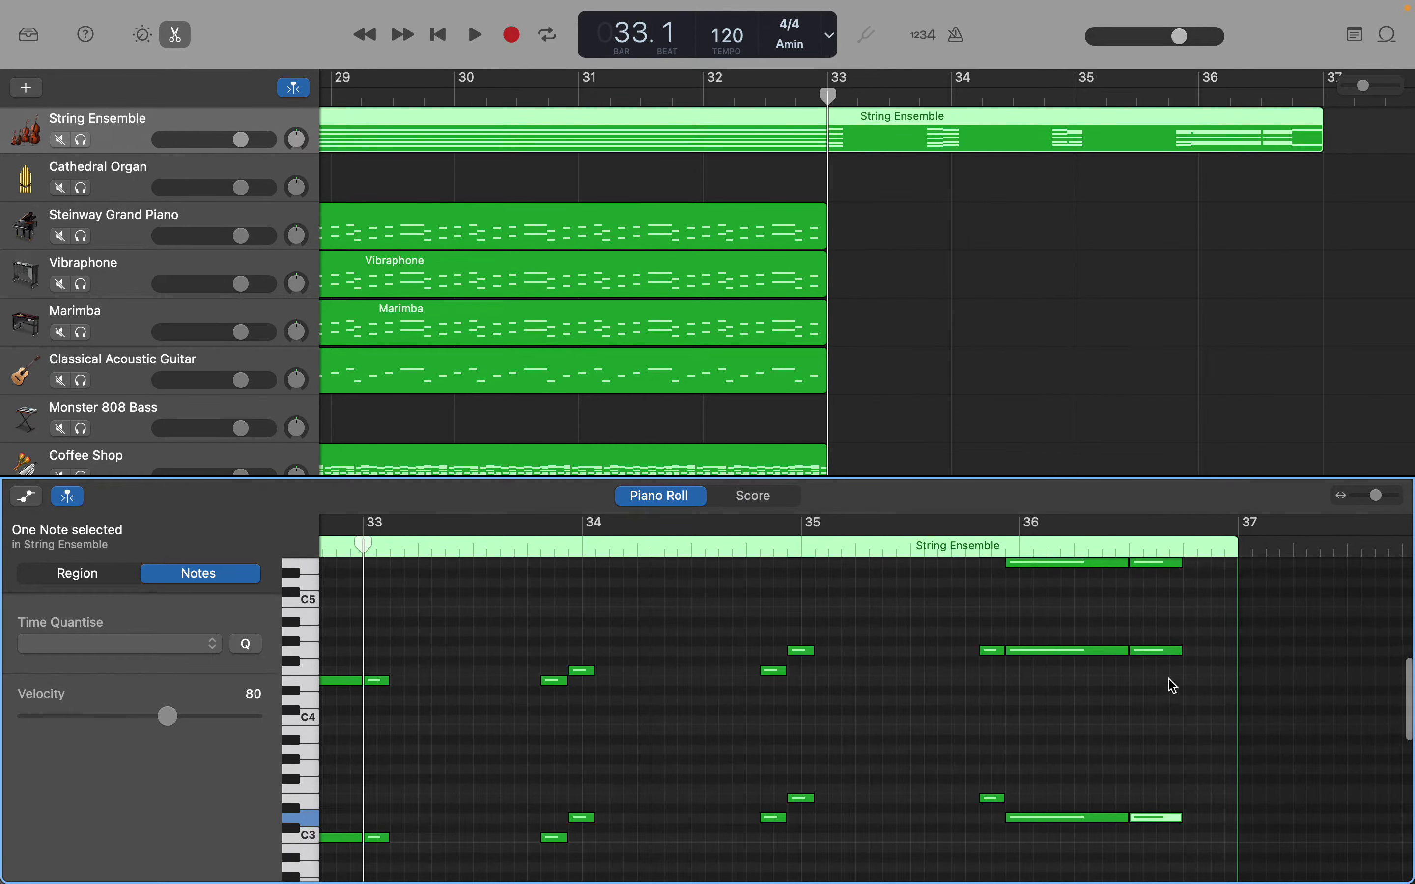
scroll(1172, 682, down, 3)
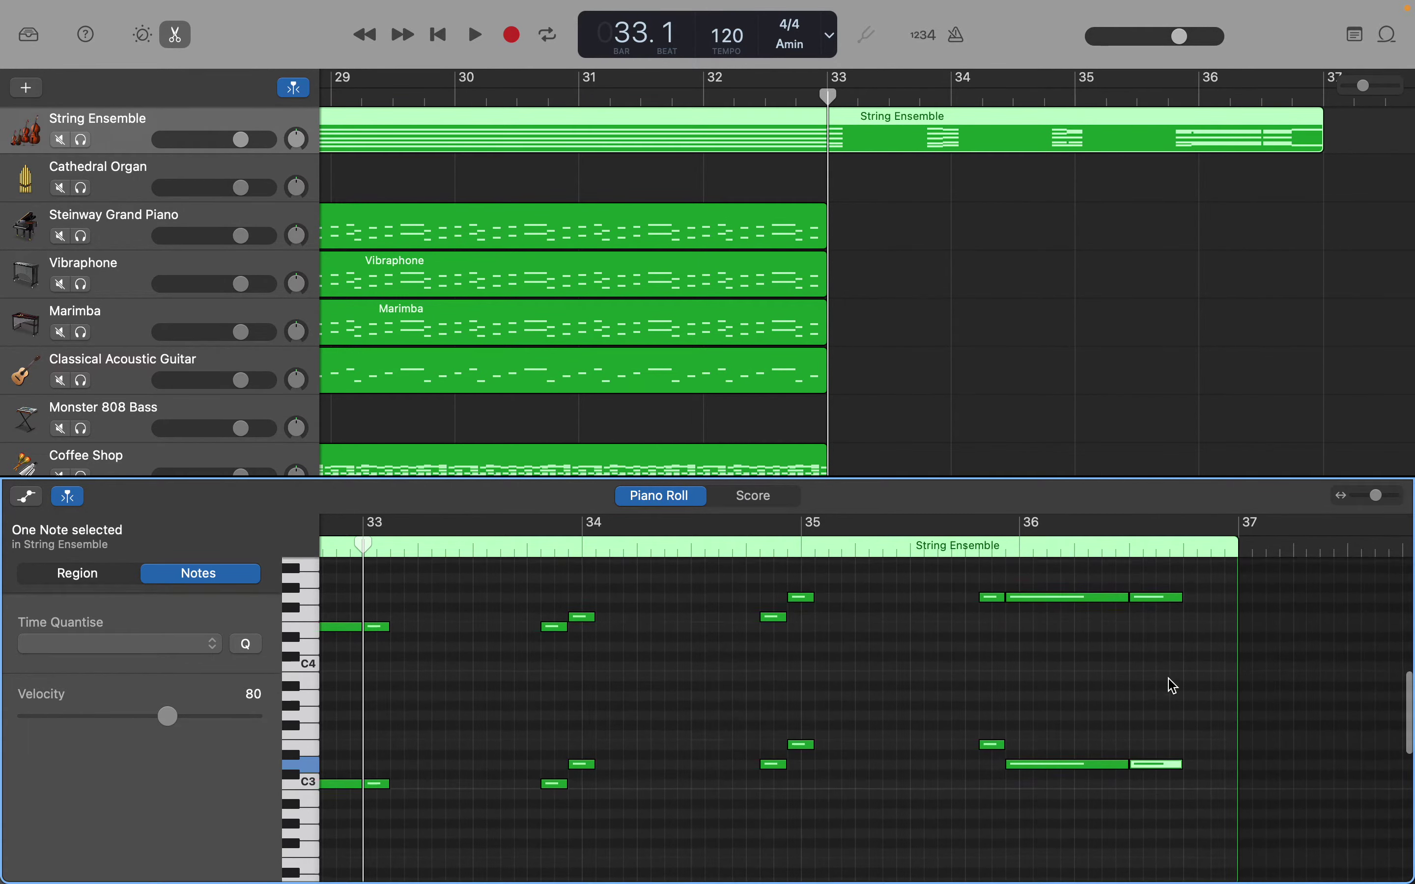
scroll(1174, 685, up, 3)
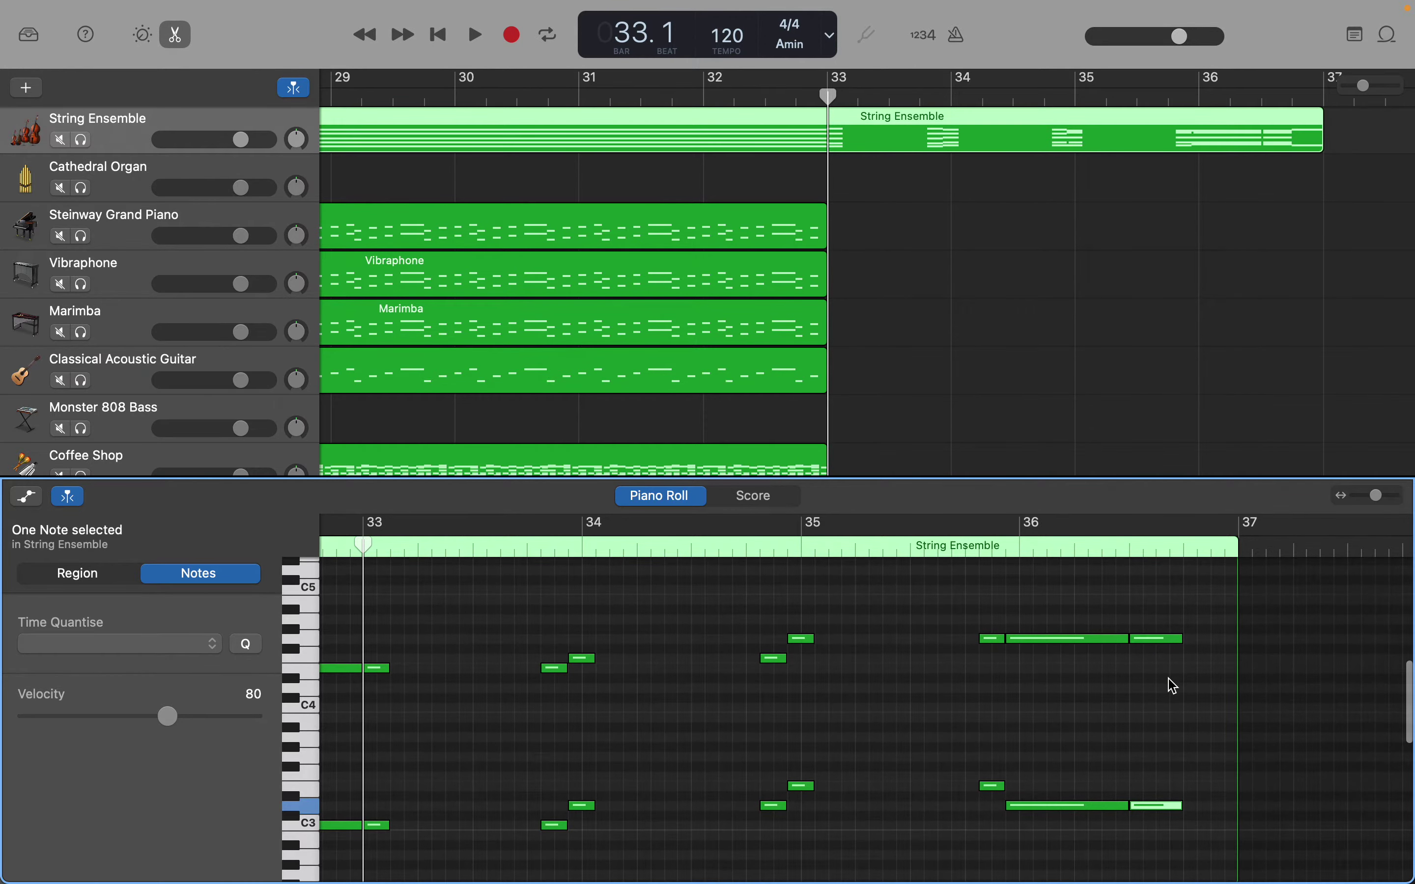
scroll(1171, 679, up, 1)
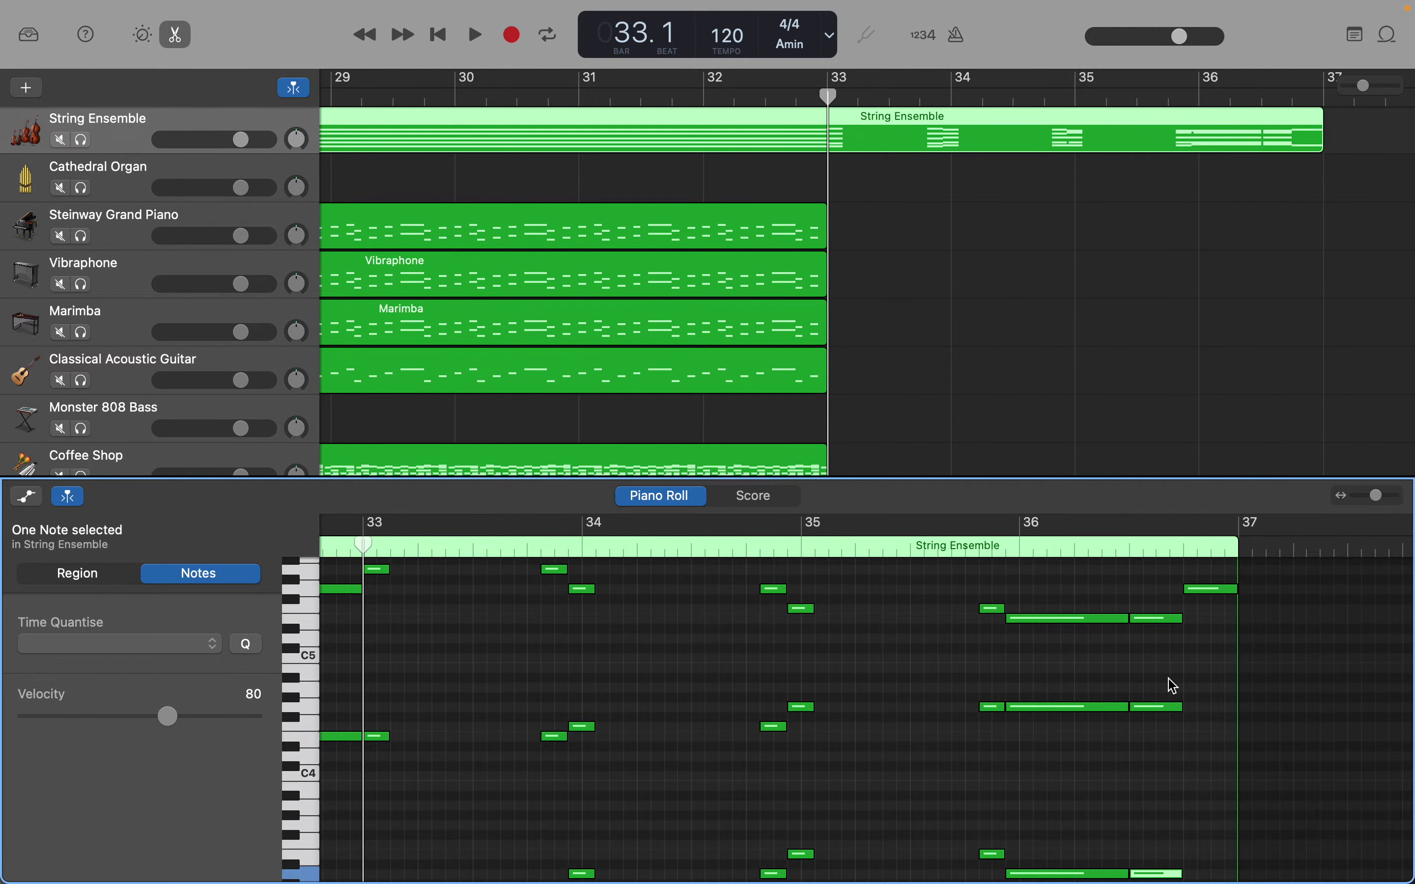
Step: Add a quarter-note D3 on beat 4 of bar 36, ending at bar 37
scroll(1174, 685, down, 3)
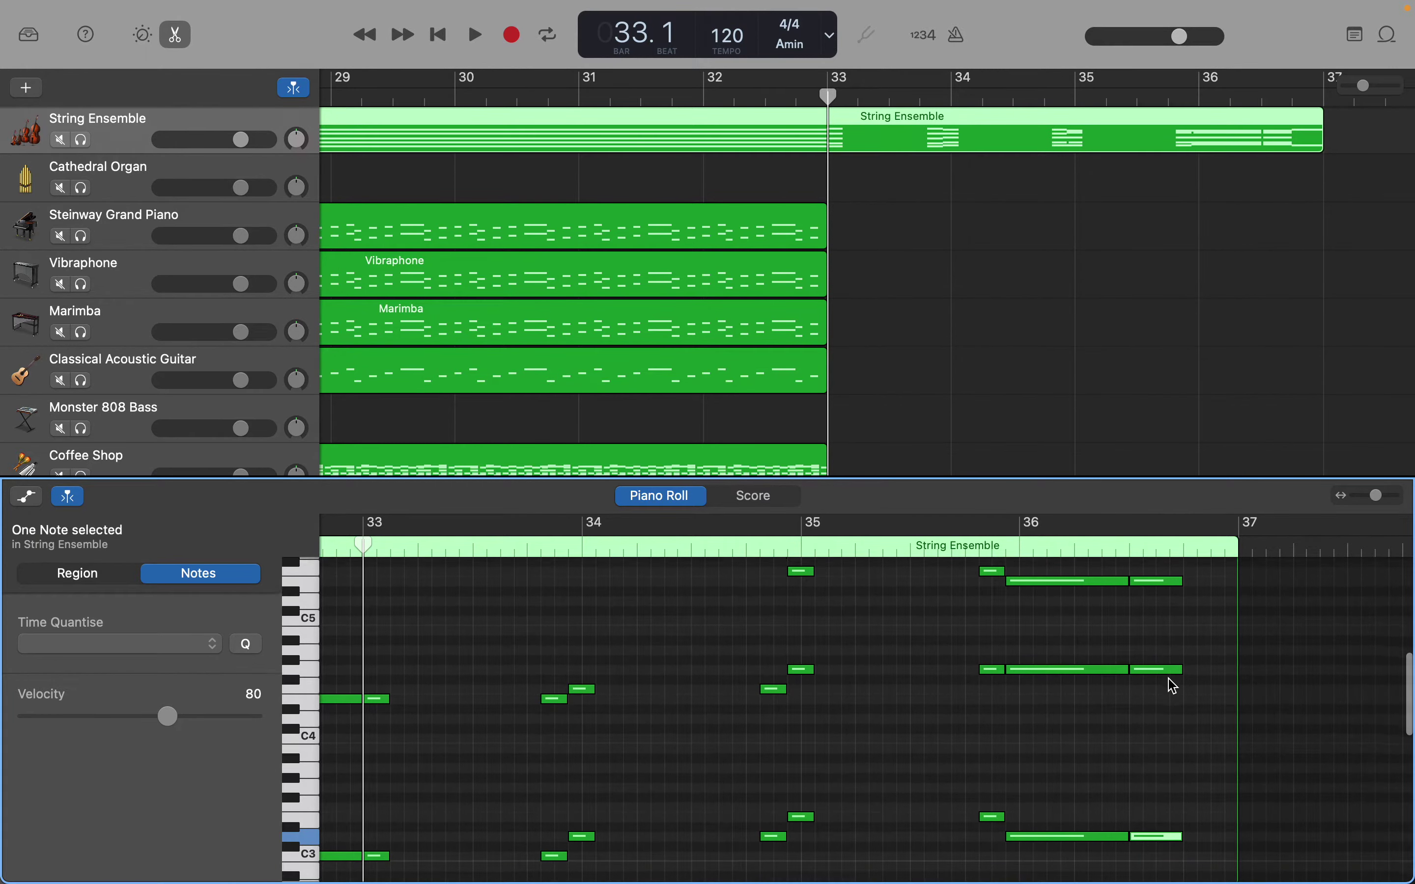
scroll(1174, 685, down, 3)
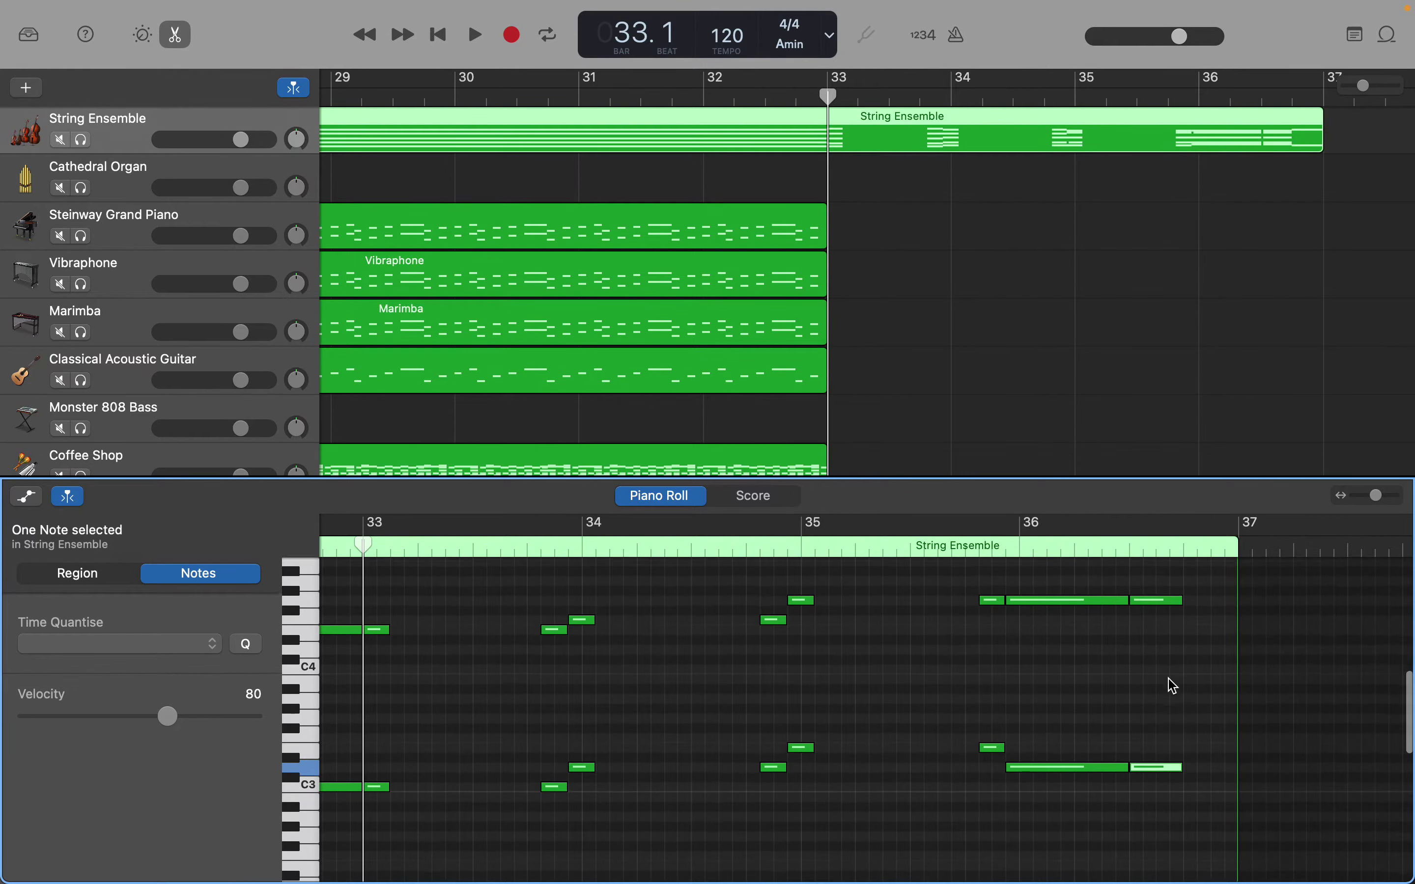
scroll(1175, 686, down, 3)
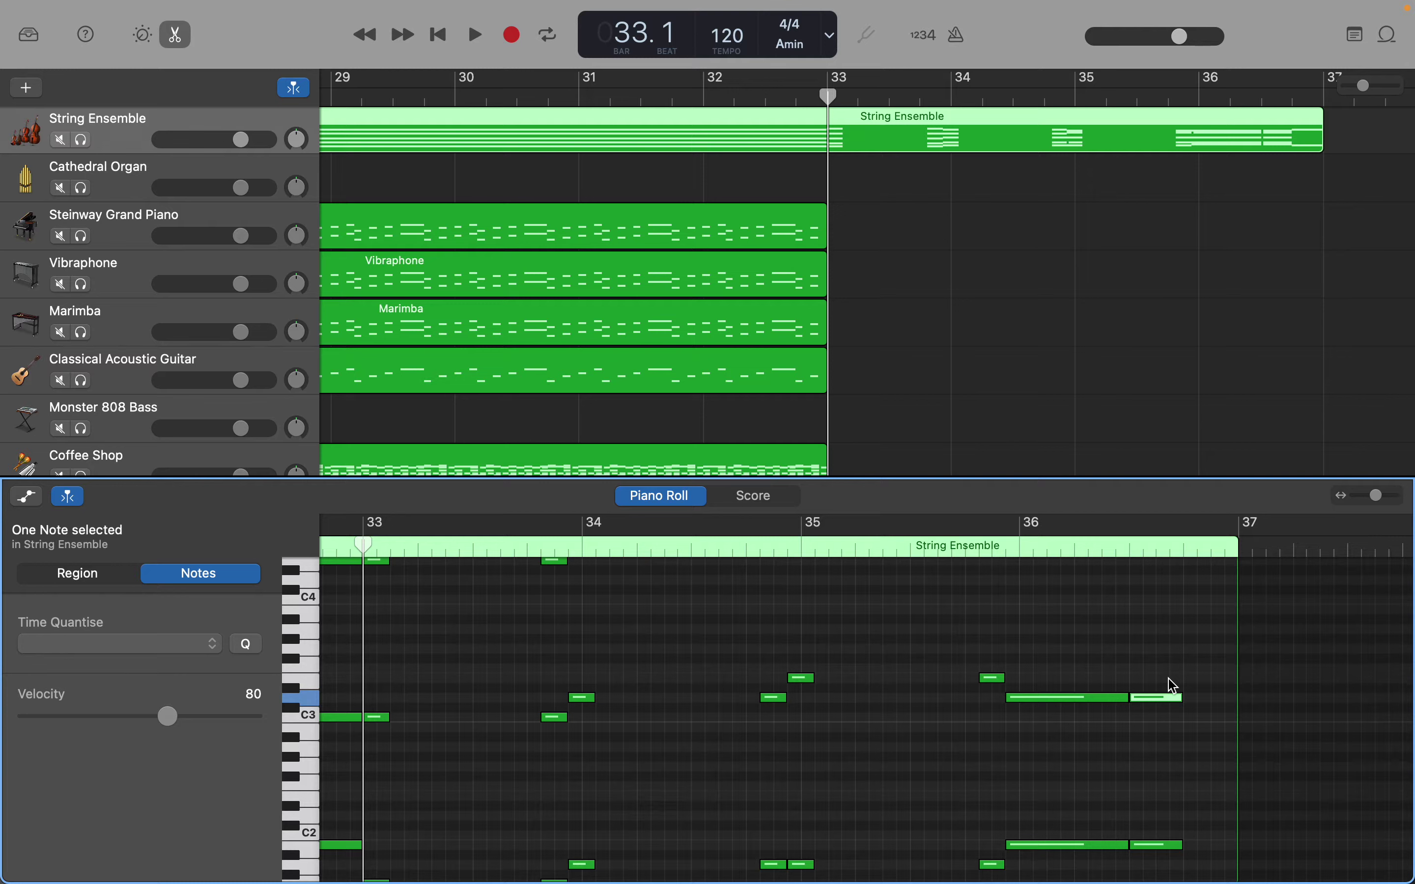
right_click(1193, 703)
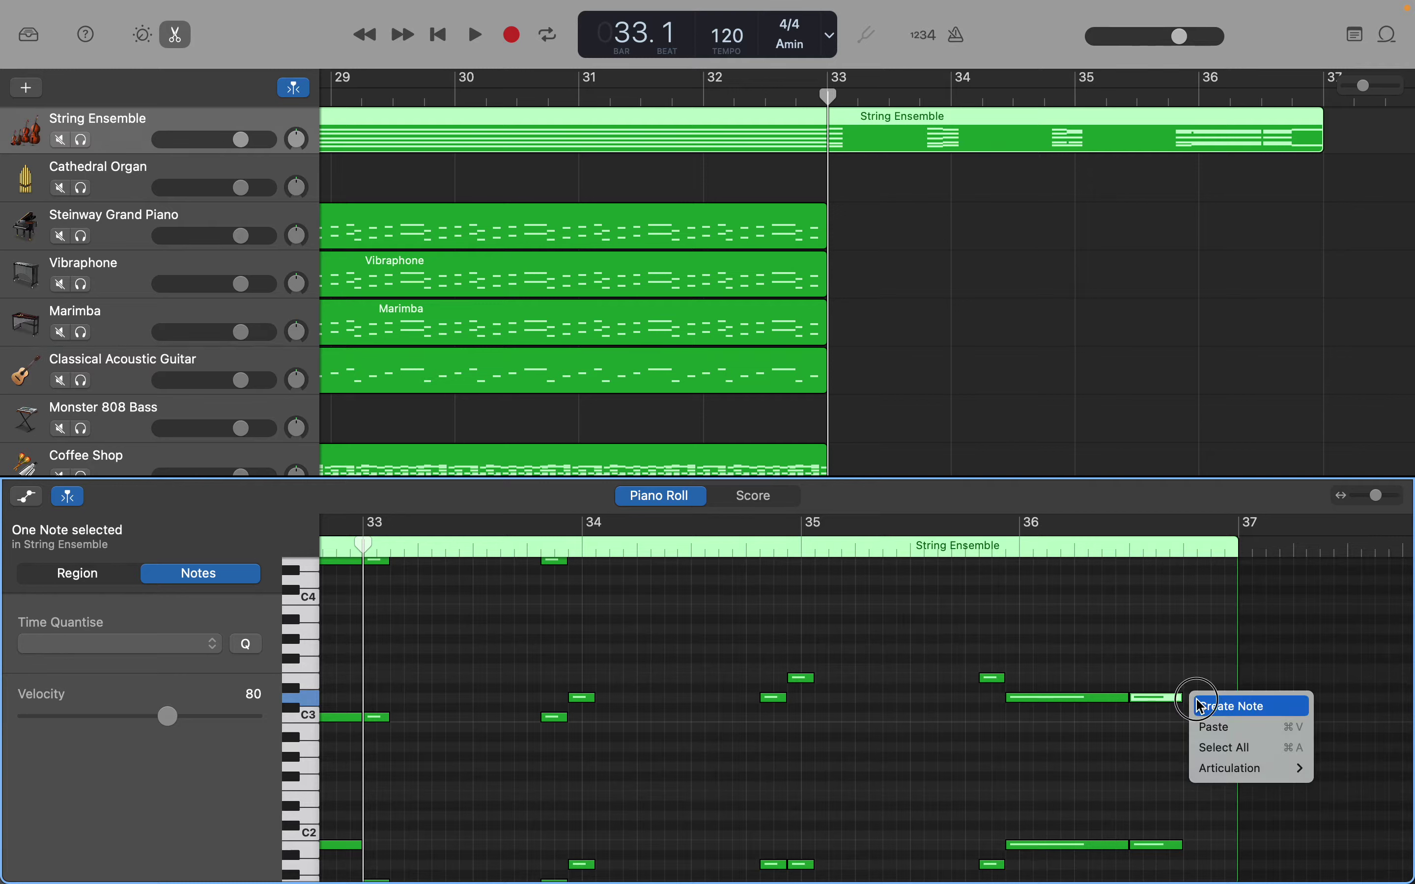
click(1199, 704)
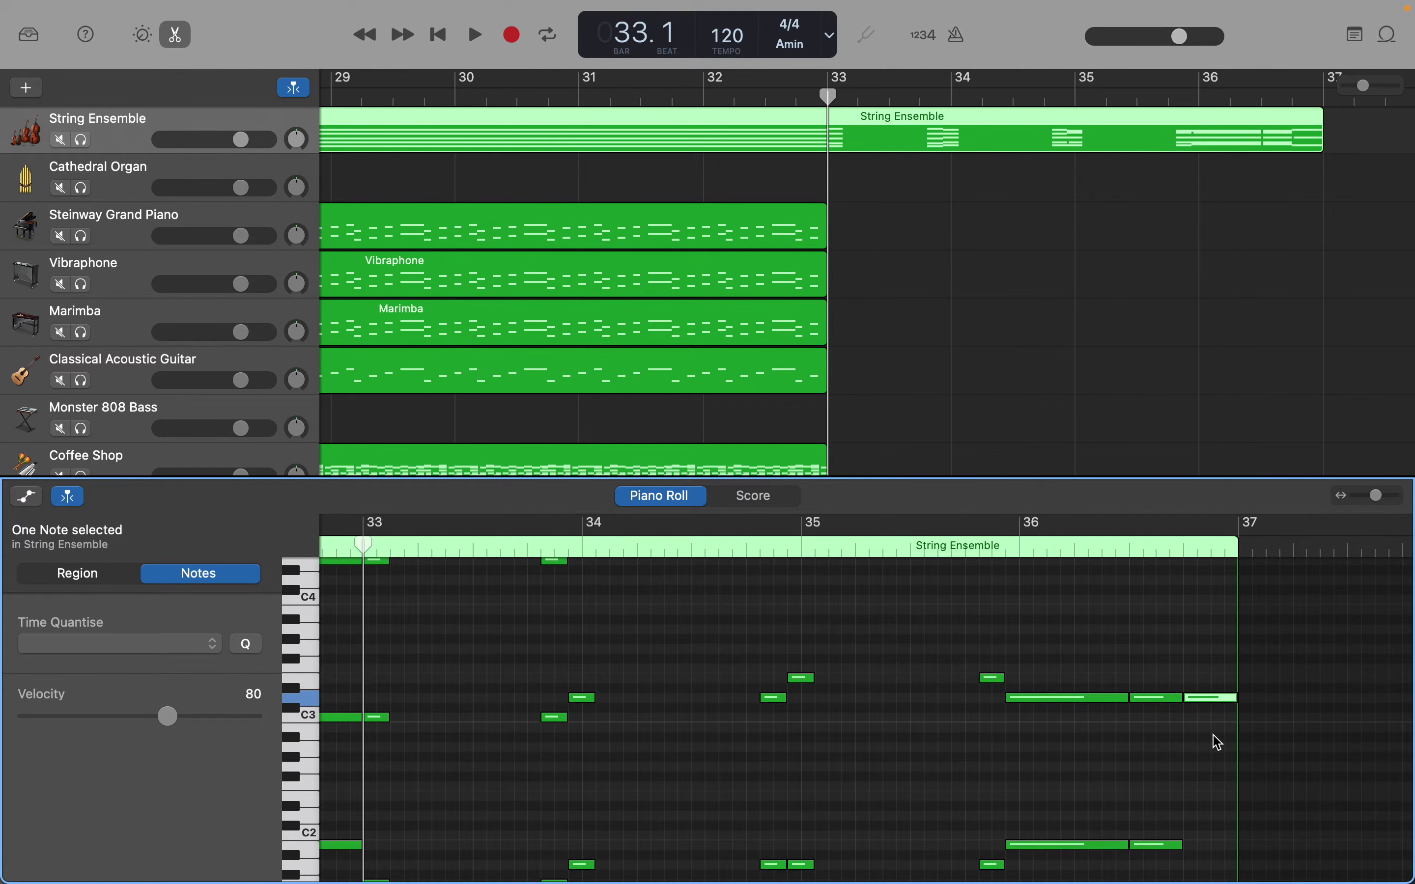
Step: Add a quarter-note F4 on beat 4 of bar 36, ending at bar 37
scroll(1219, 743, down, 5)
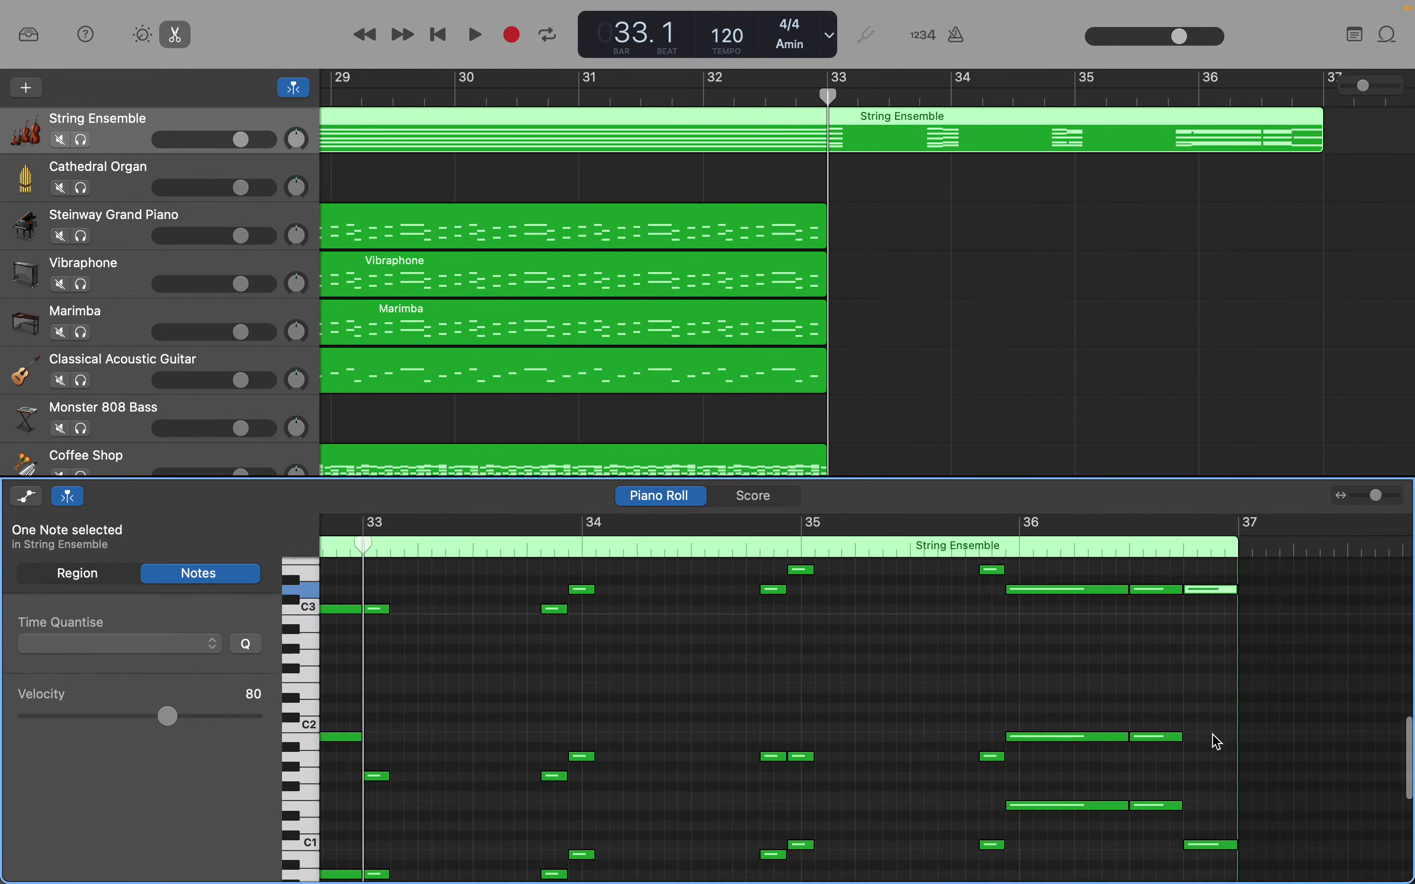
scroll(1218, 742, up, 8)
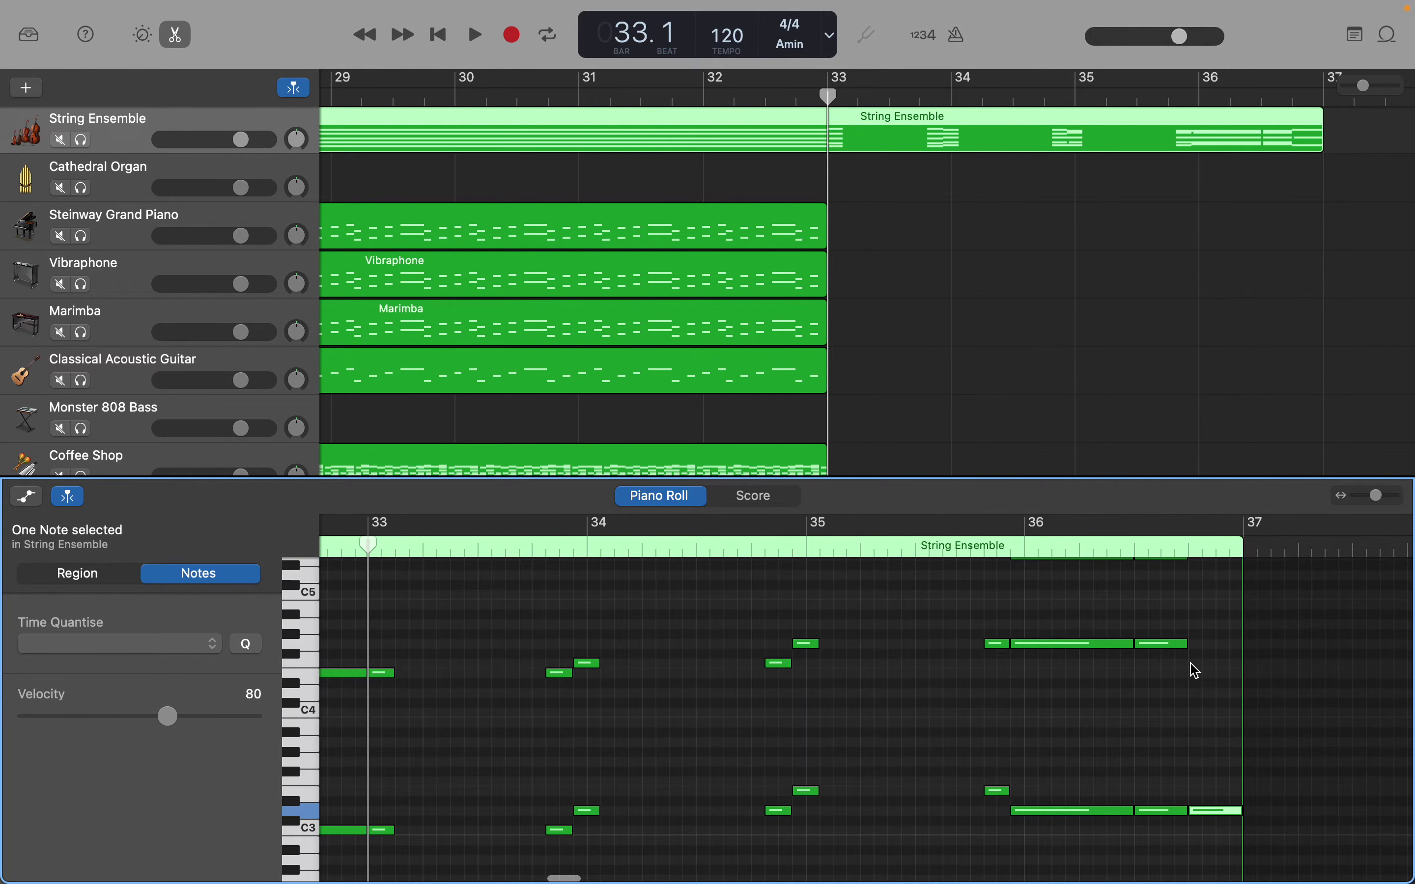
right_click(1194, 666)
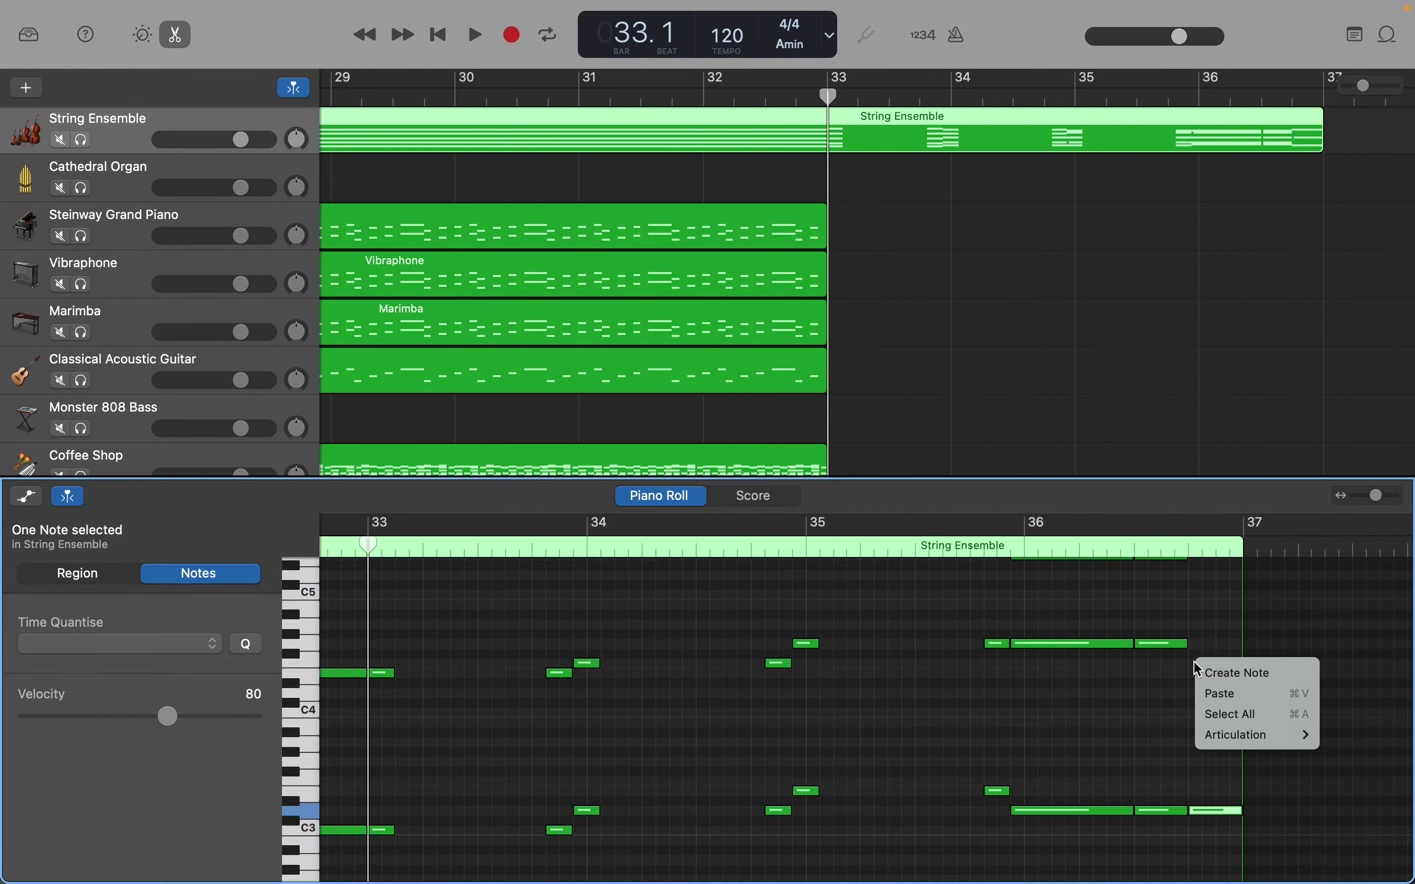
click(1215, 673)
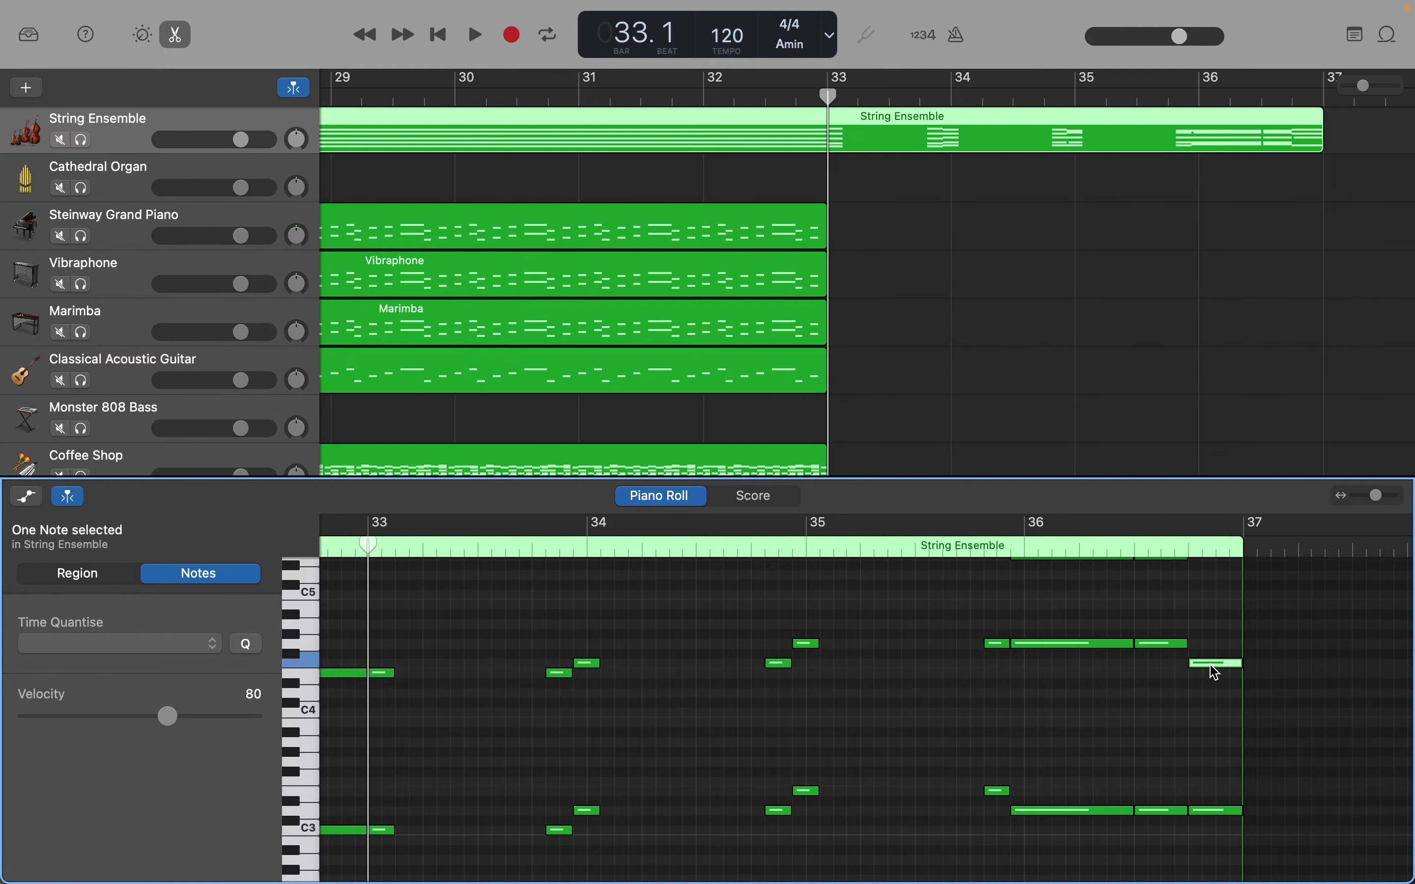
Step: Add a quarter-note B1 on beat 4 of bar 36, ending at bar 37
scroll(1219, 731, down, 10)
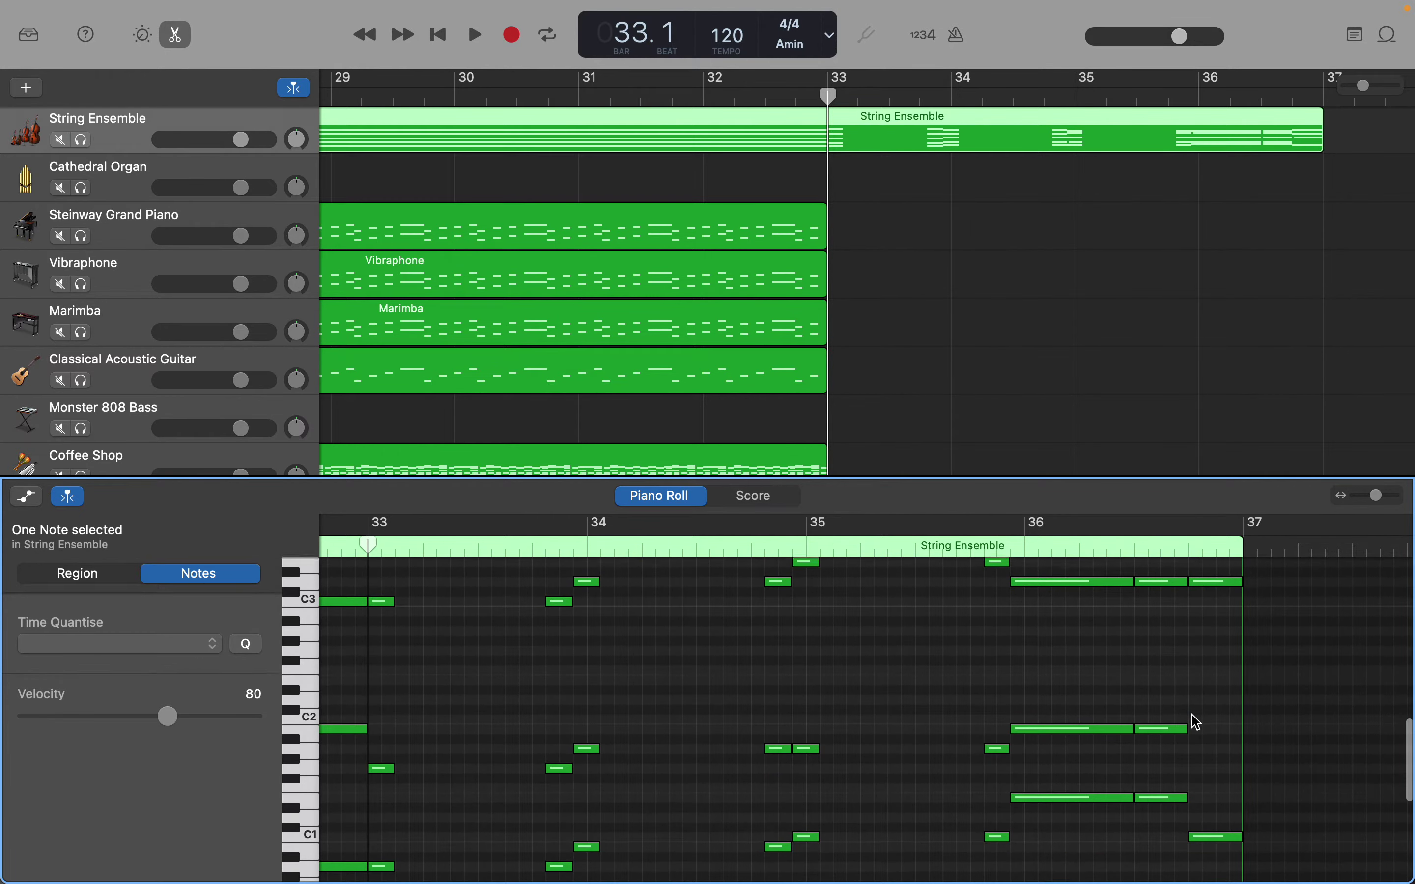
scroll(1191, 713, down, 2)
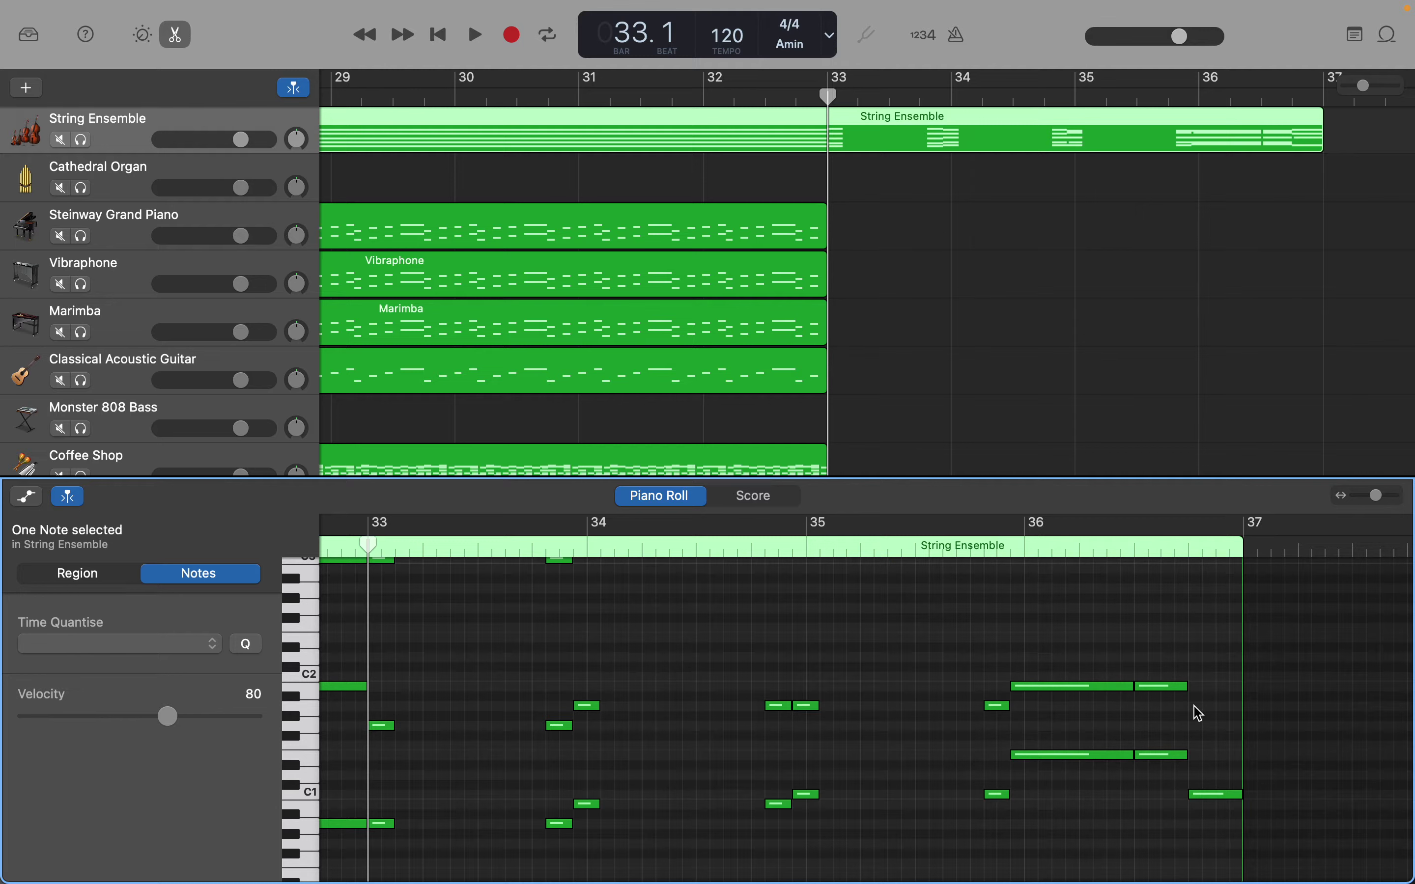
scroll(1207, 723, up, 5)
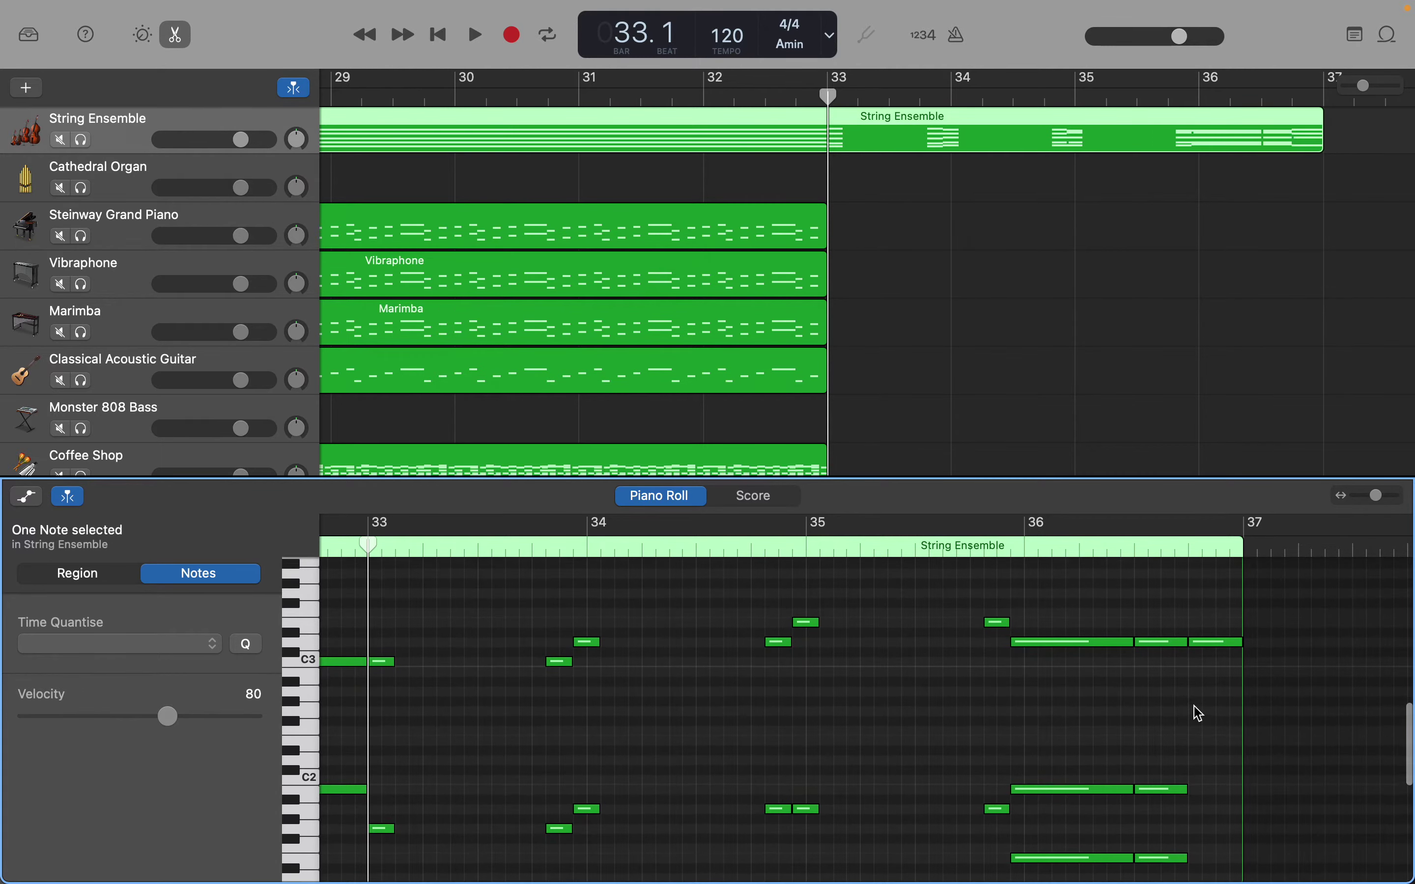
scroll(1197, 708, up, 2)
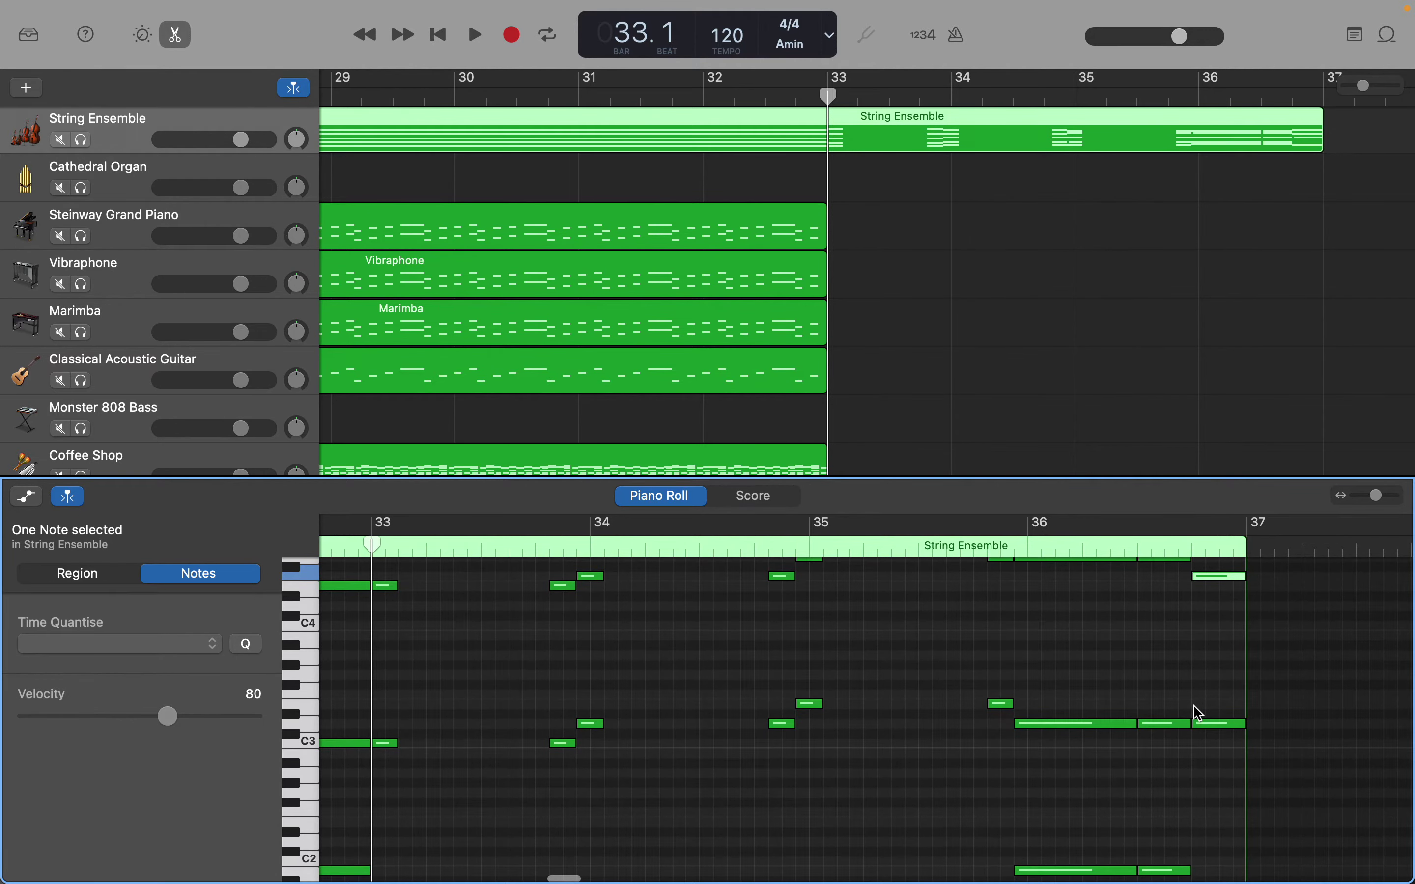
scroll(1199, 714, up, 2)
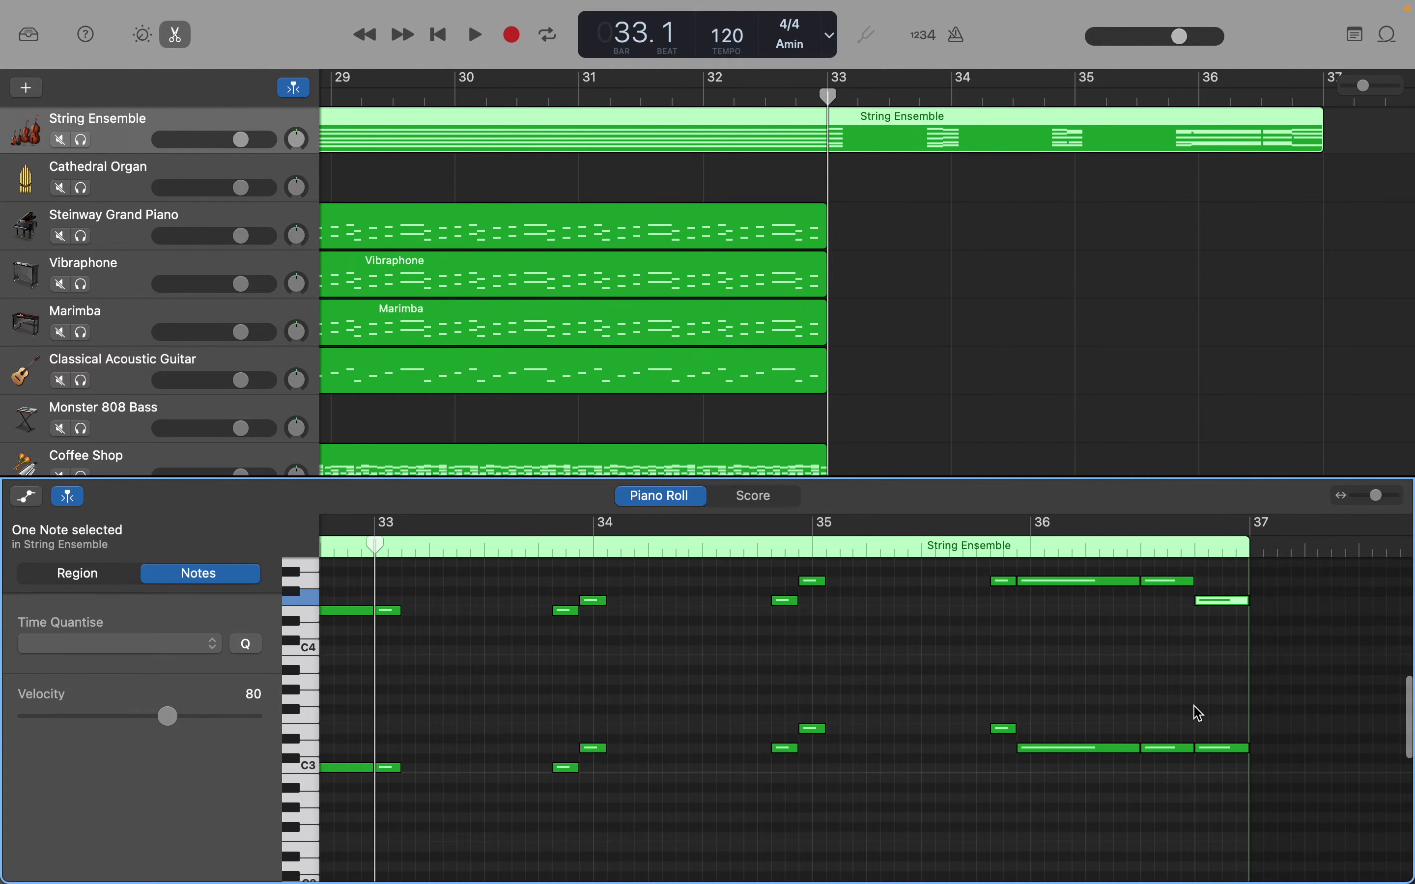
scroll(1199, 713, down, 8)
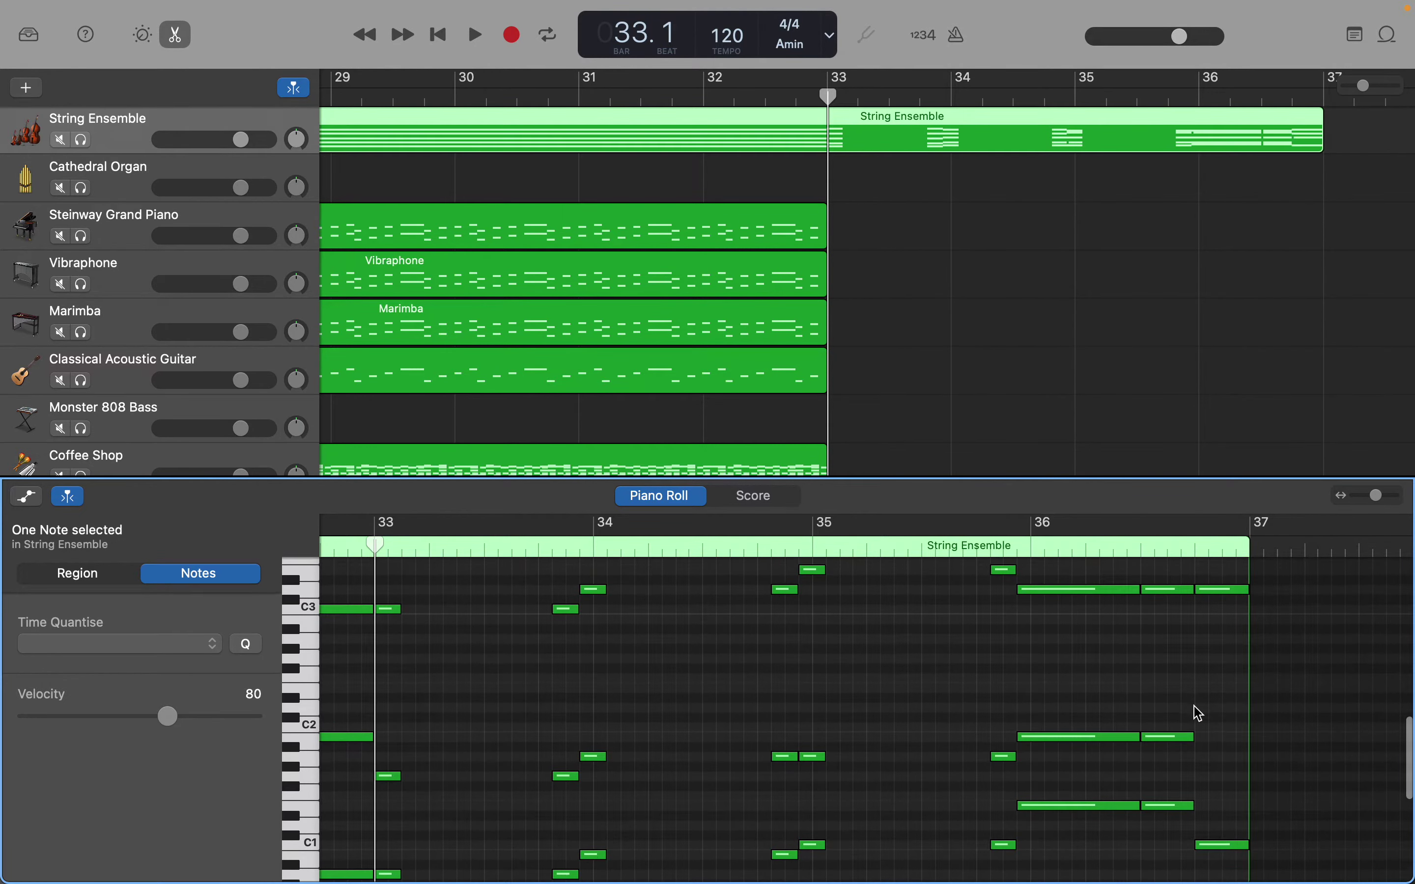
scroll(1194, 705, down, 1)
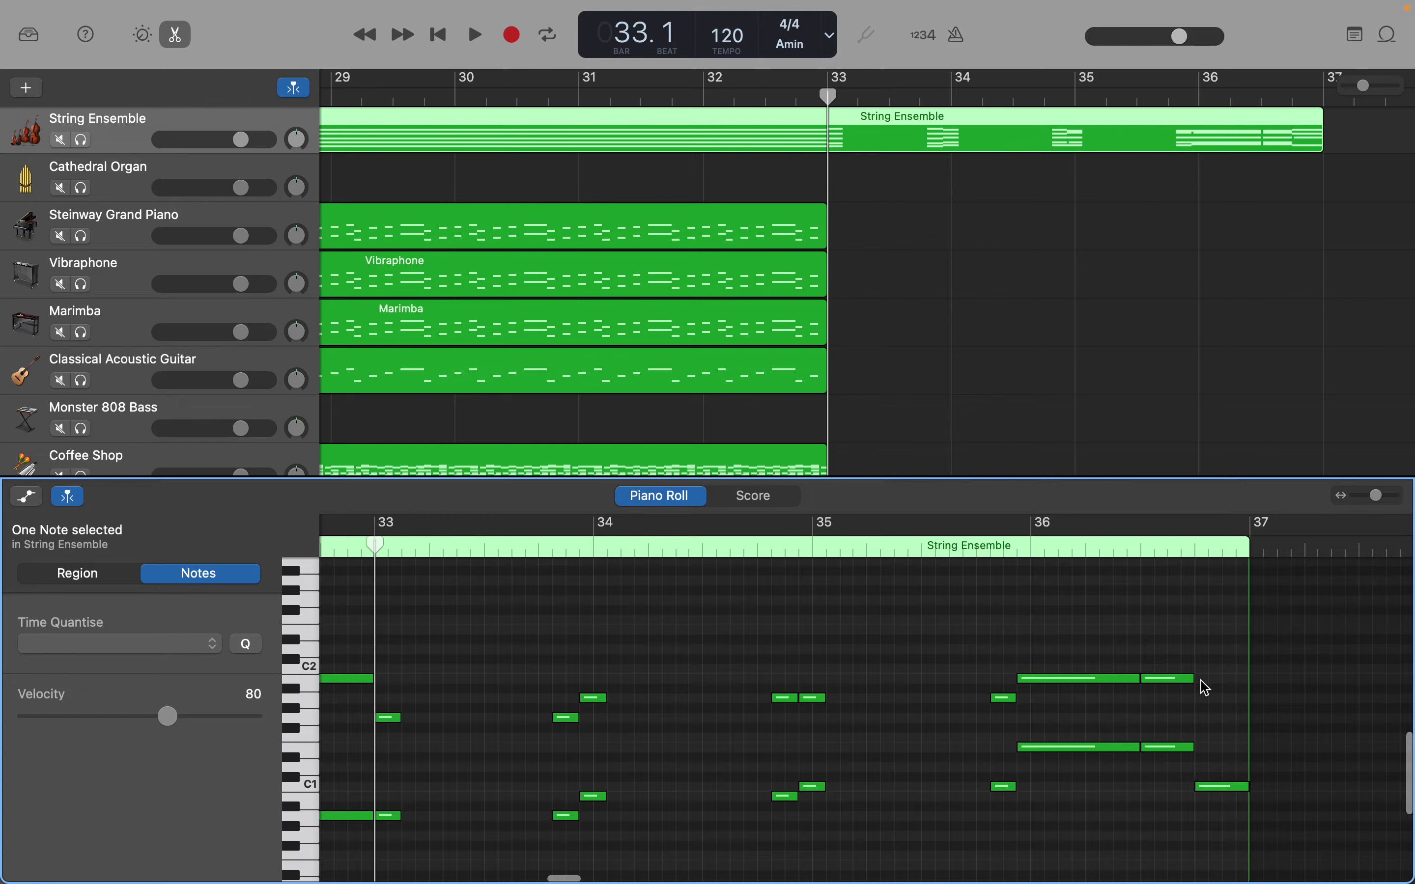
right_click(1201, 679)
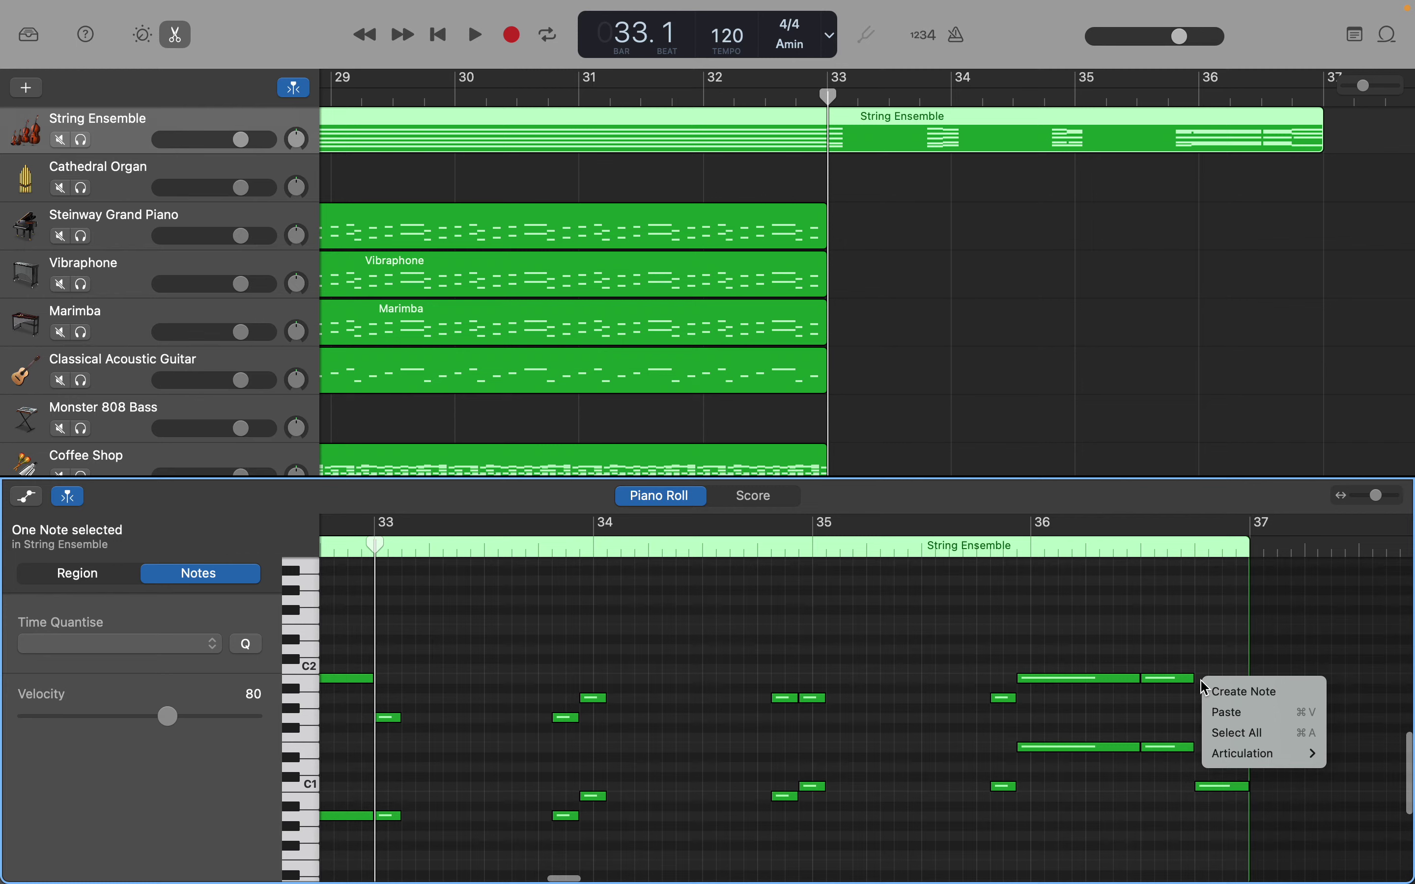
click(1216, 690)
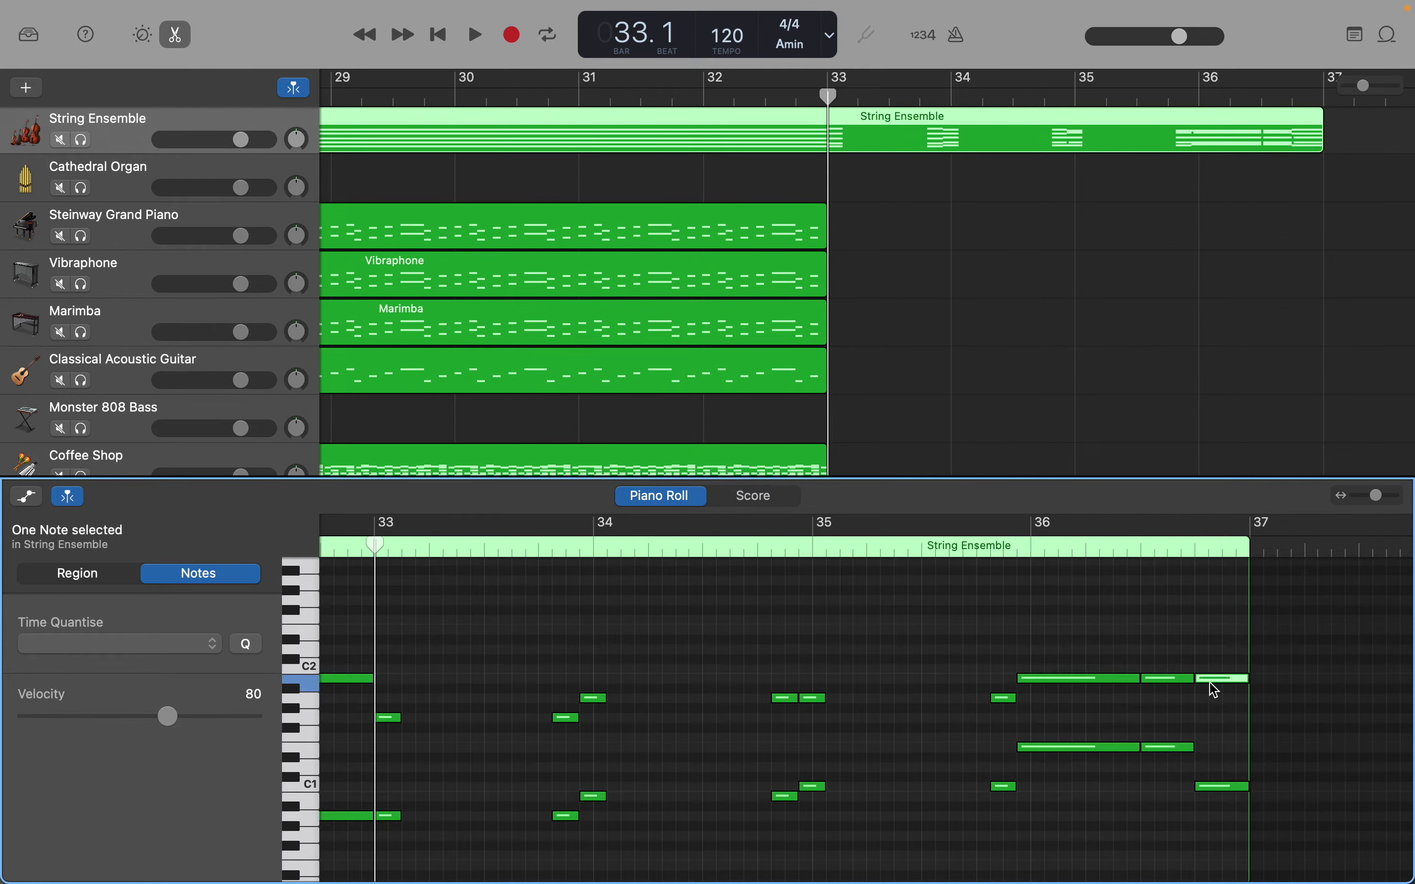
Step: Copy all voices' notes from bars 33 to 36 in the String Ensemble region and paste them at bar 37
scroll(1216, 690, up, 5)
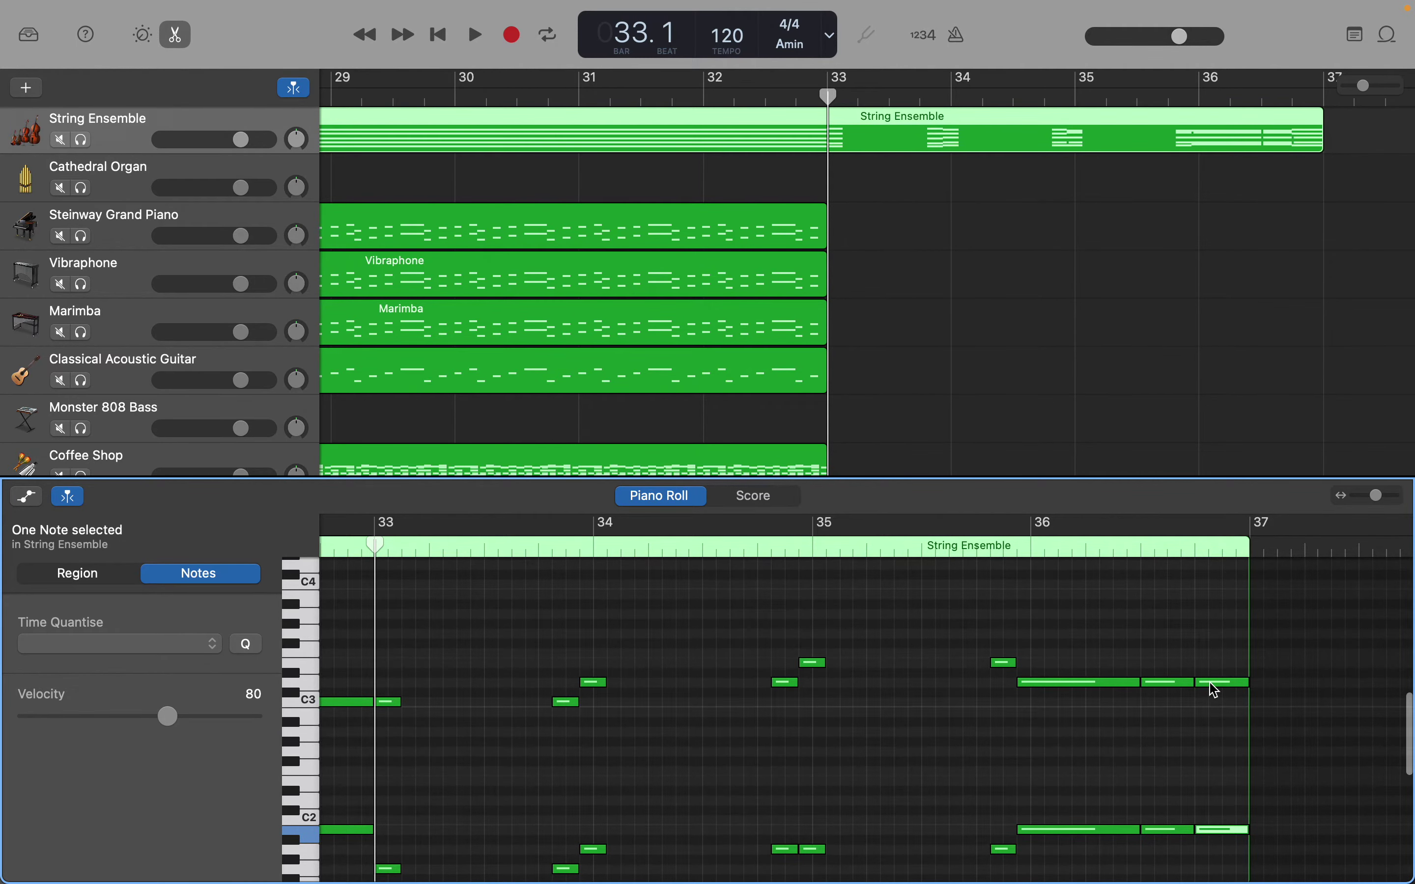
scroll(1216, 691, up, 4)
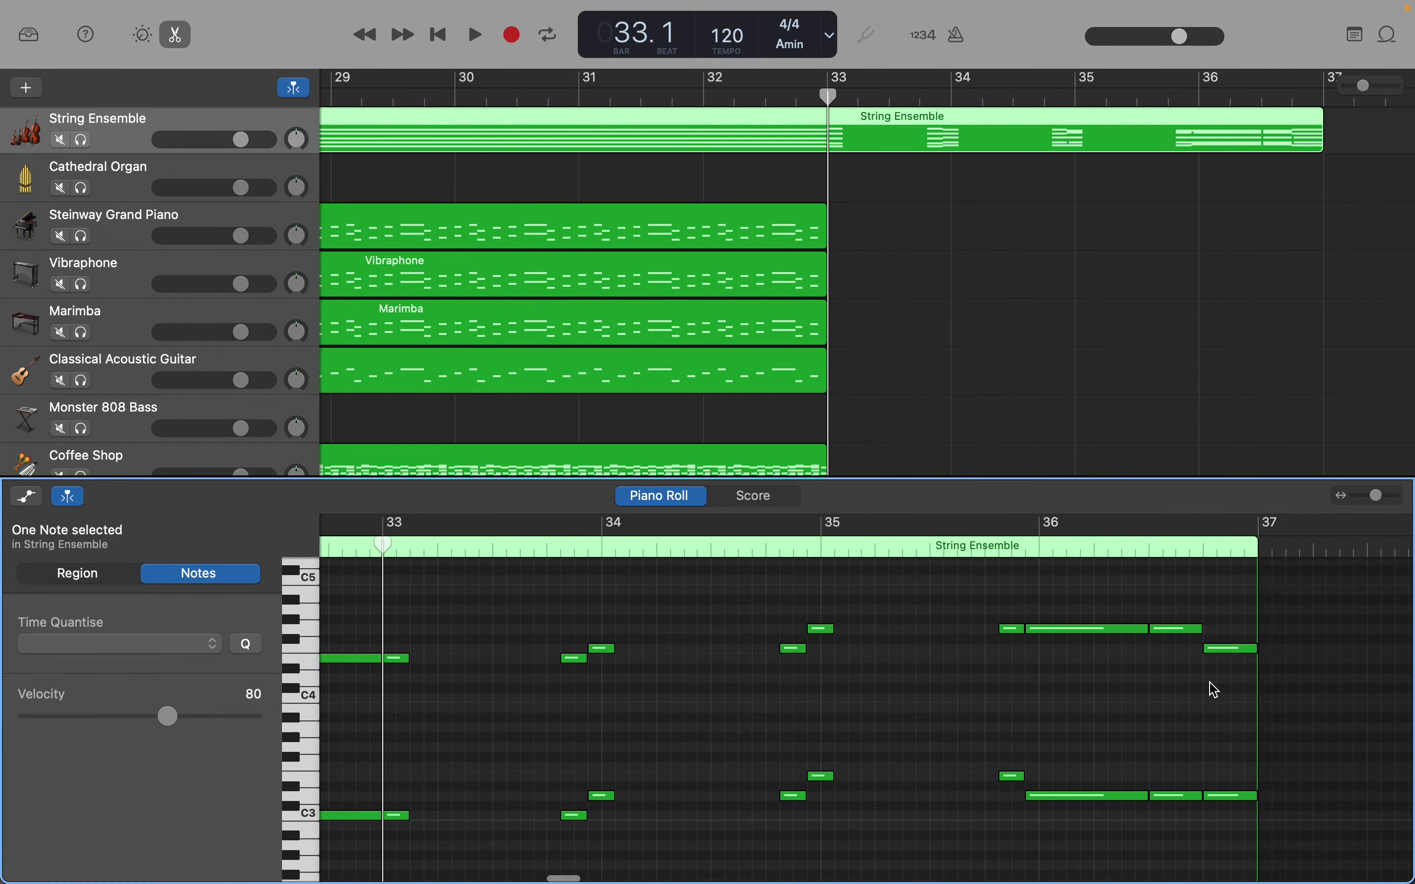
scroll(1216, 690, down, 1)
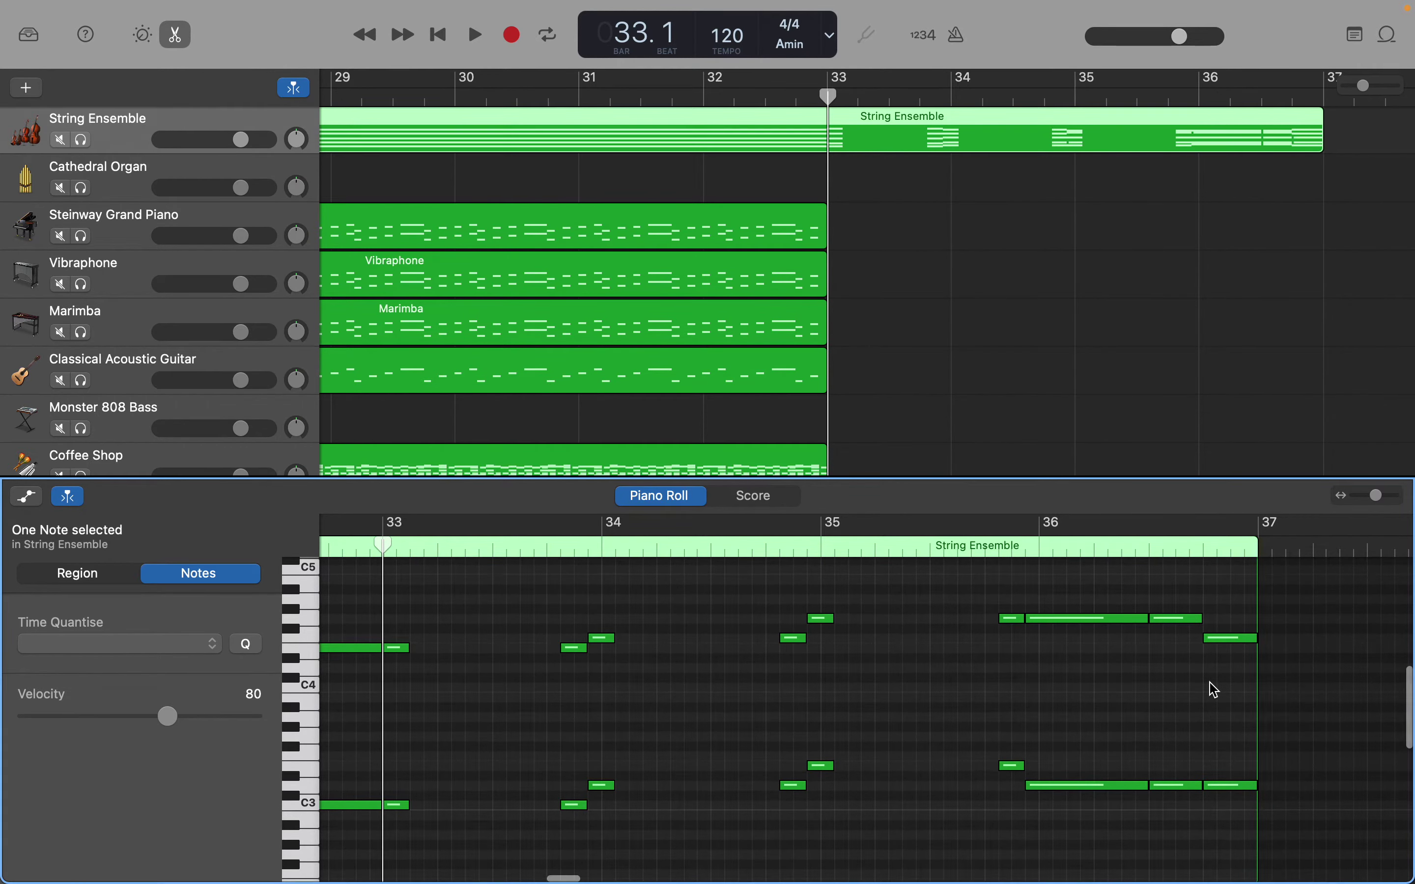
scroll(1213, 688, up, 8)
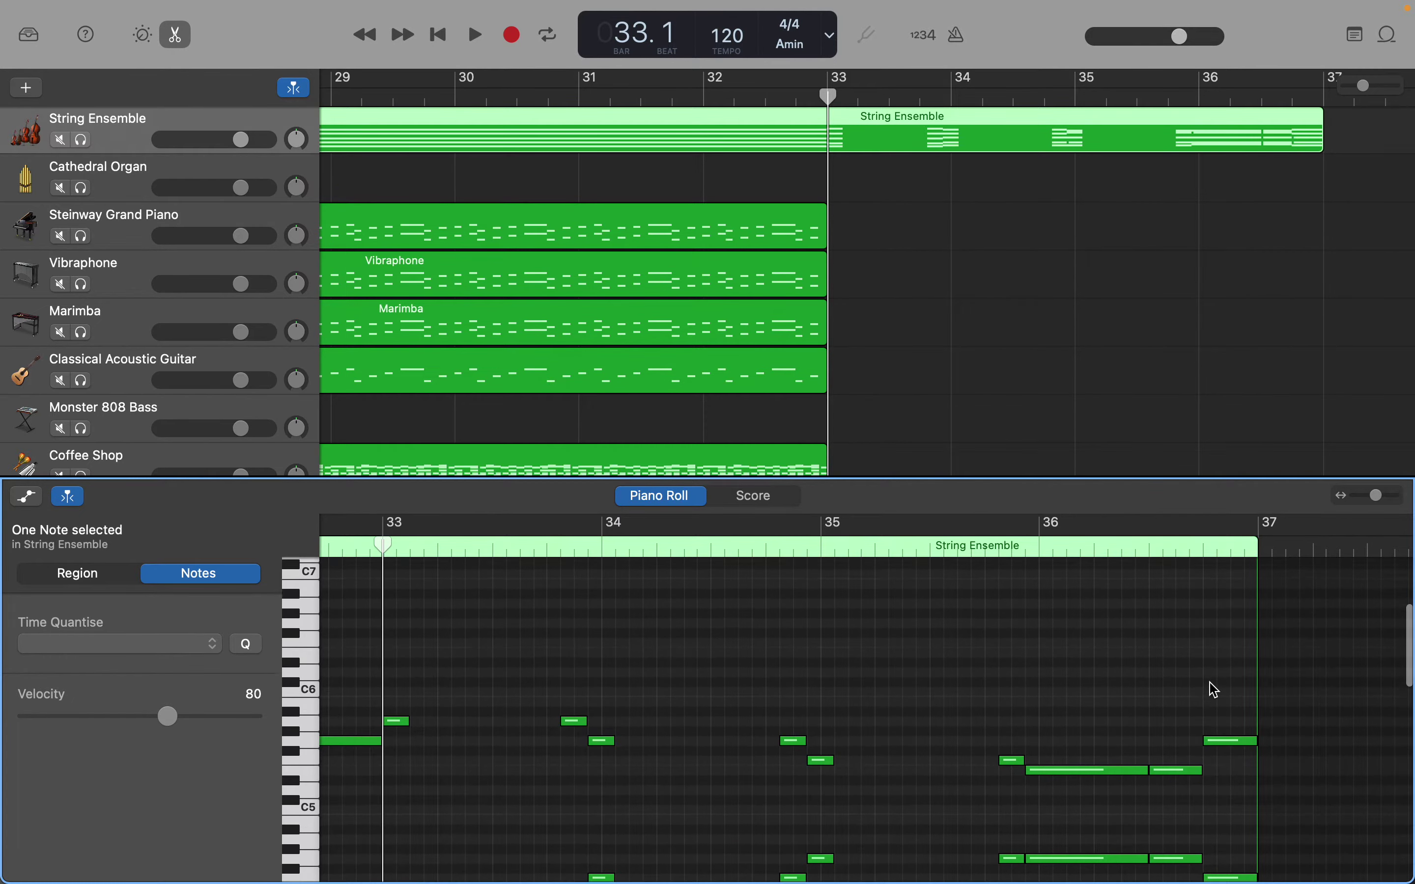
scroll(1210, 683, up, 1)
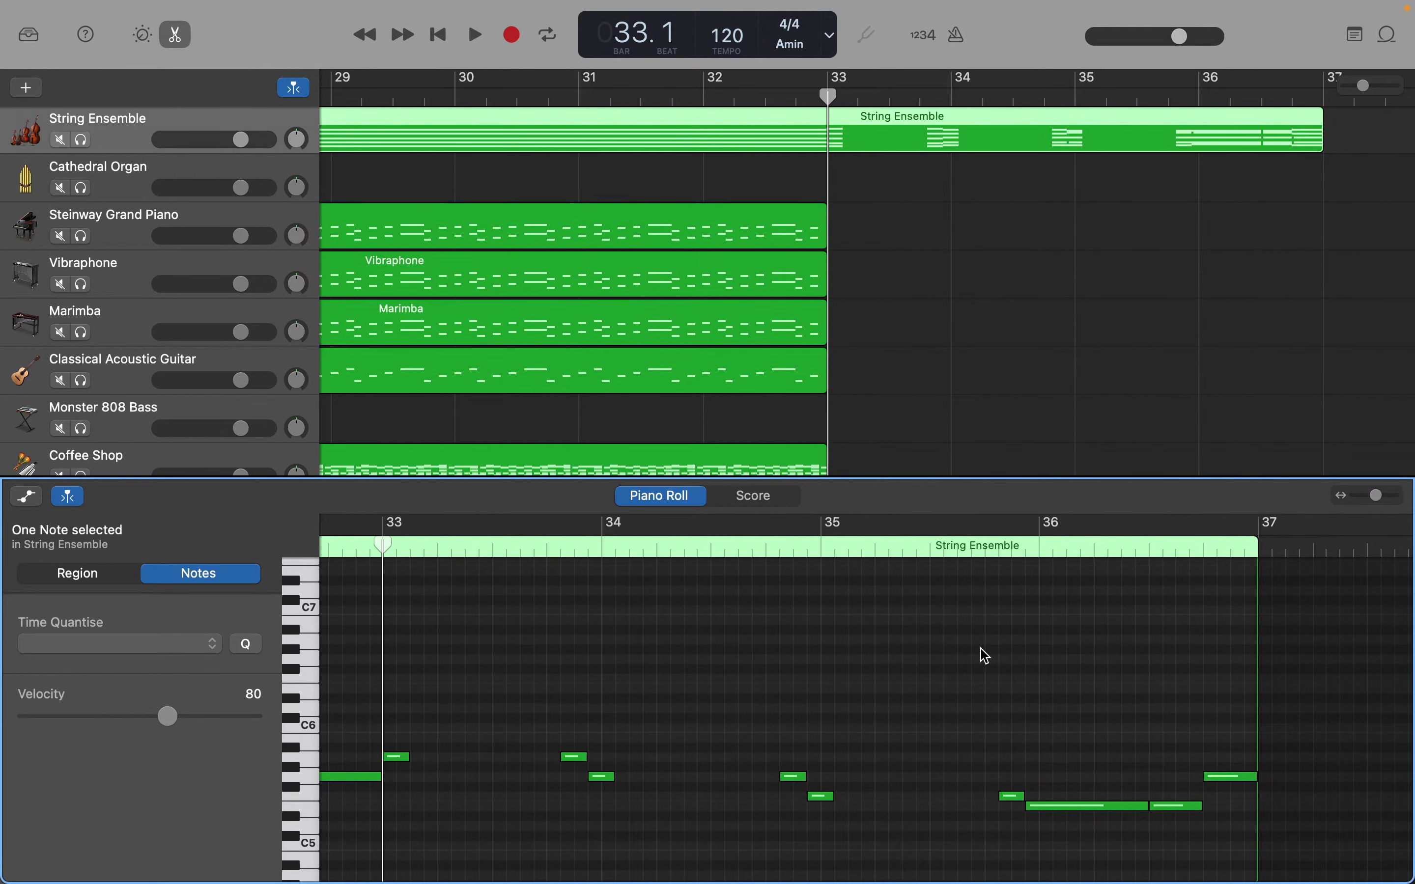
click(399, 661)
drag(396, 691, 1254, 769)
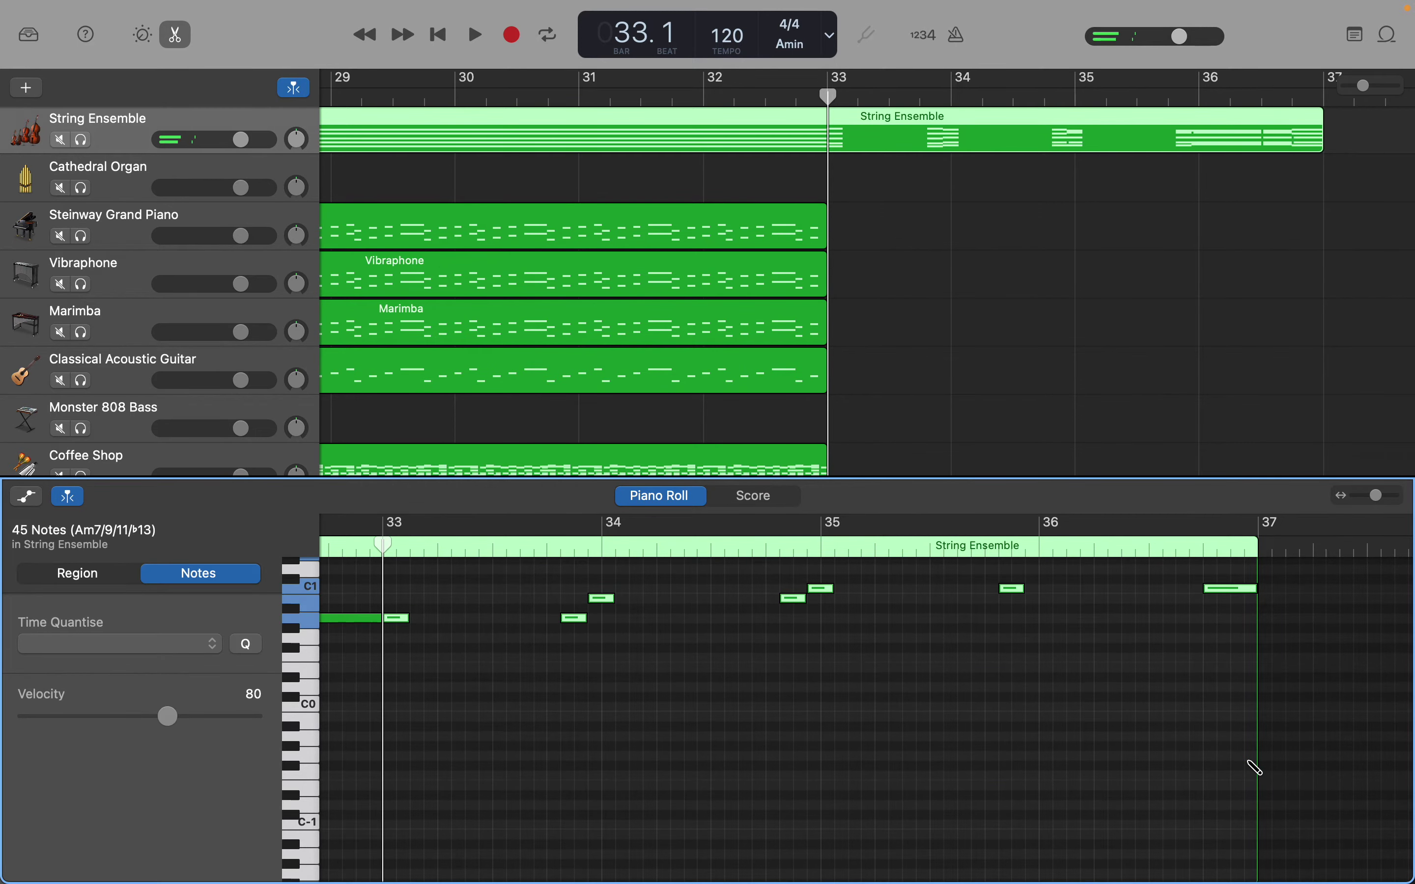
drag(386, 541, 1258, 531)
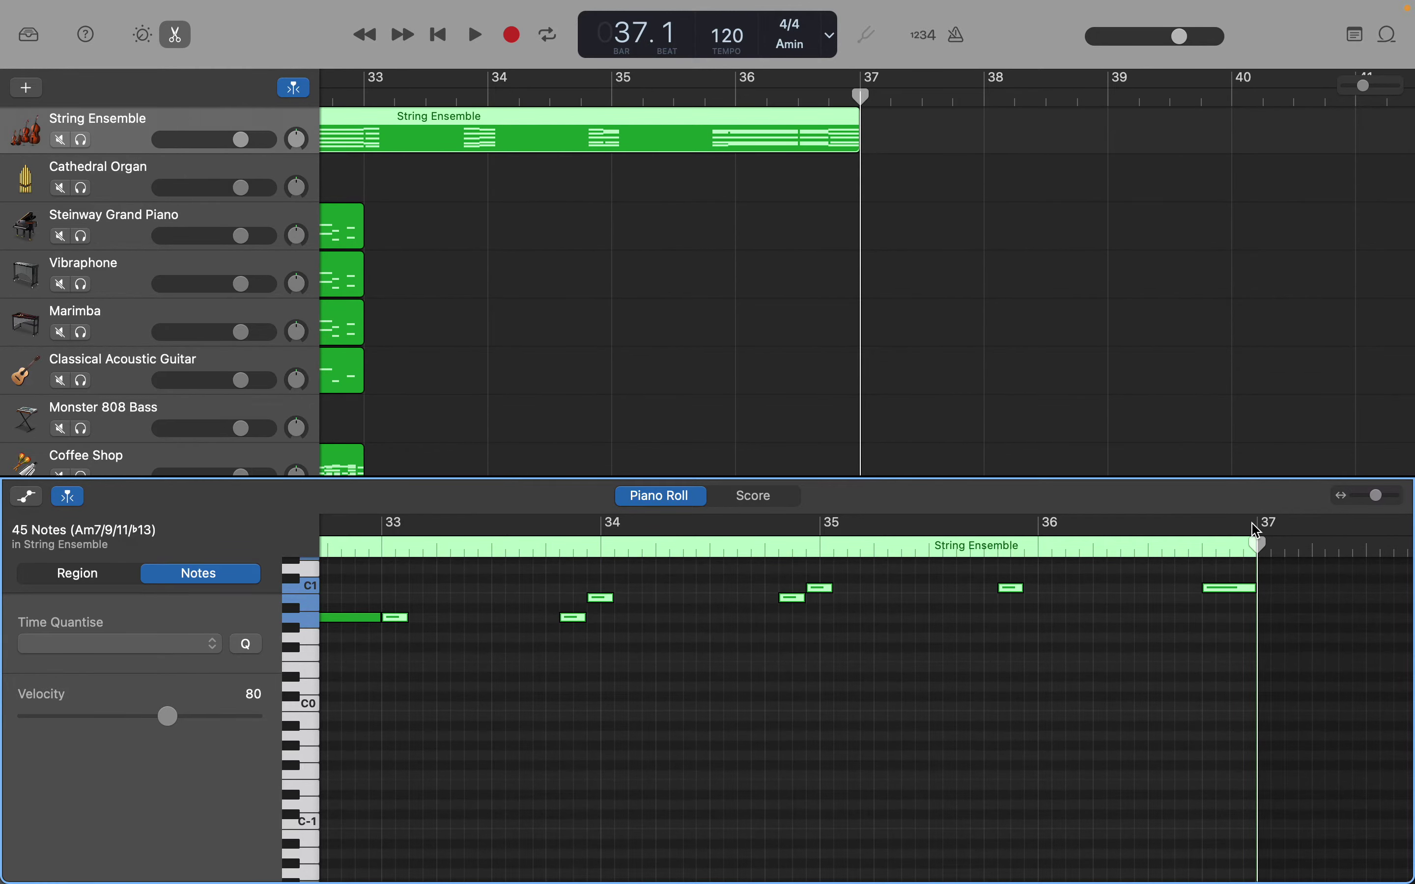
key(period)
key(period)
key(period)
key(period)
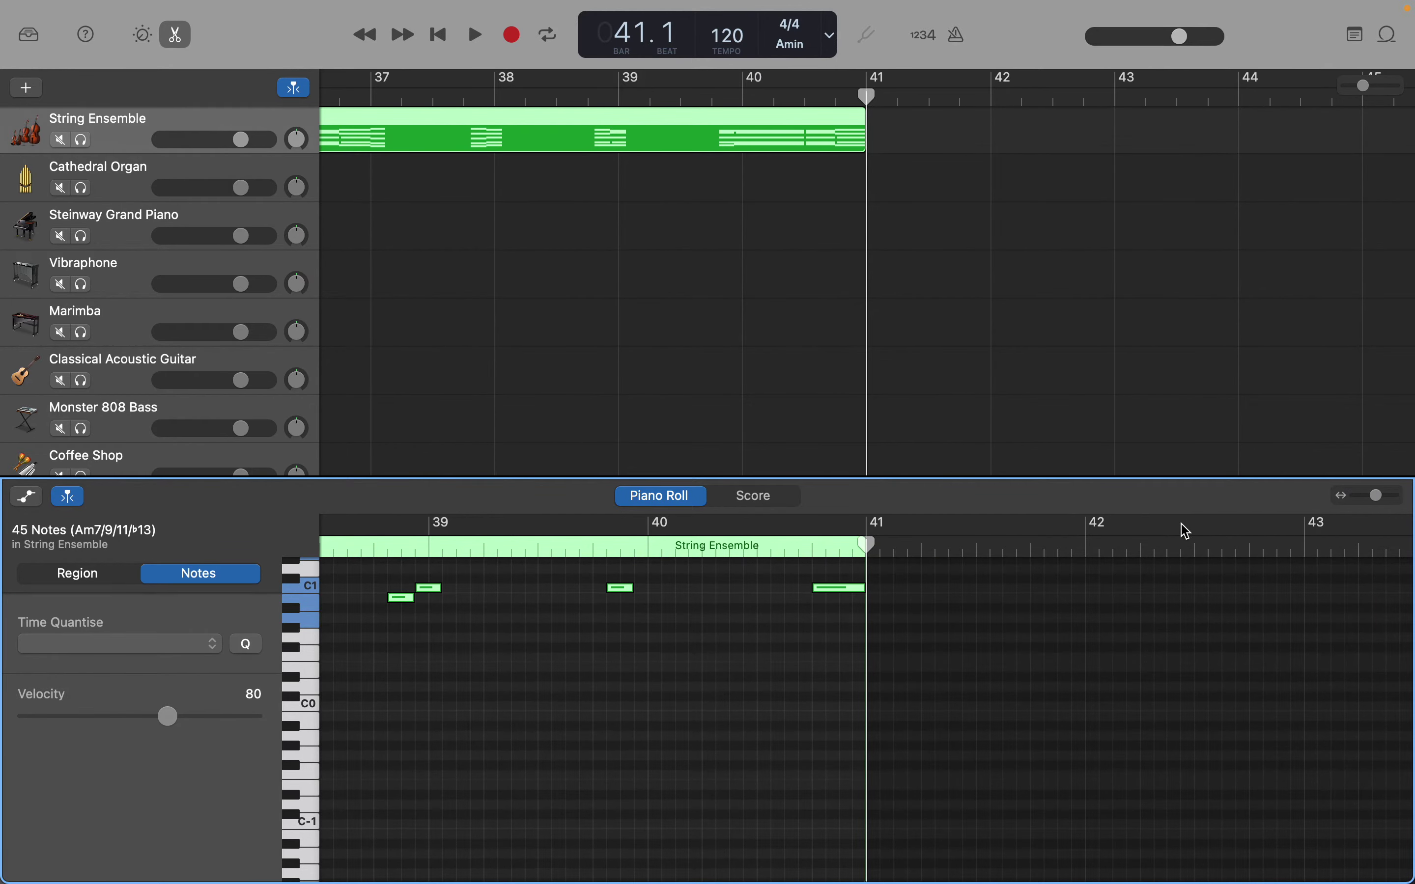
Step: Paste the copied four-bar progression two more times, at bars 41 and 45, so it runs up to bar 49
scroll(911, 651, left, 15)
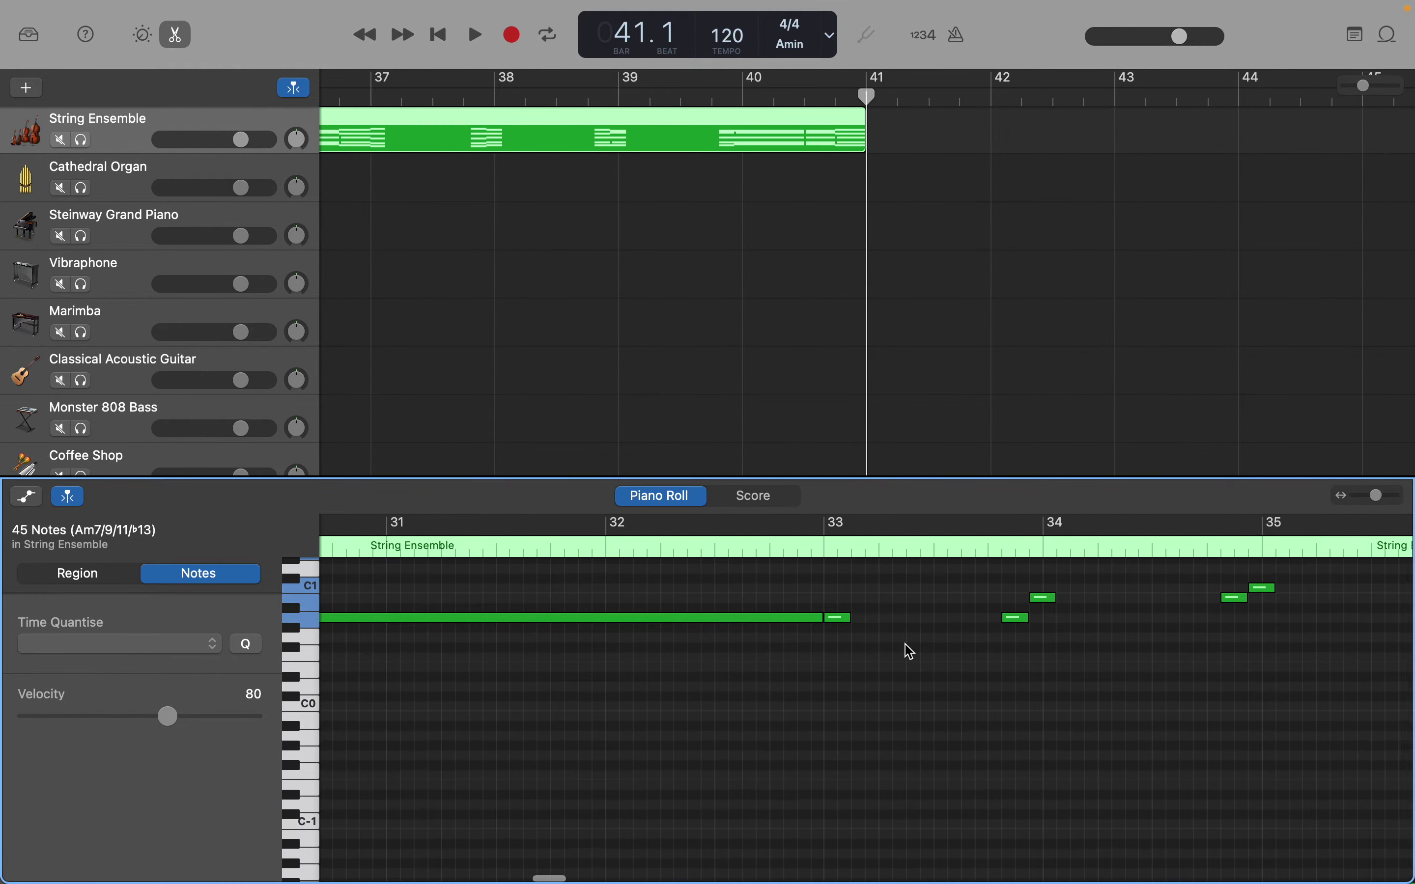
scroll(910, 651, left, 15)
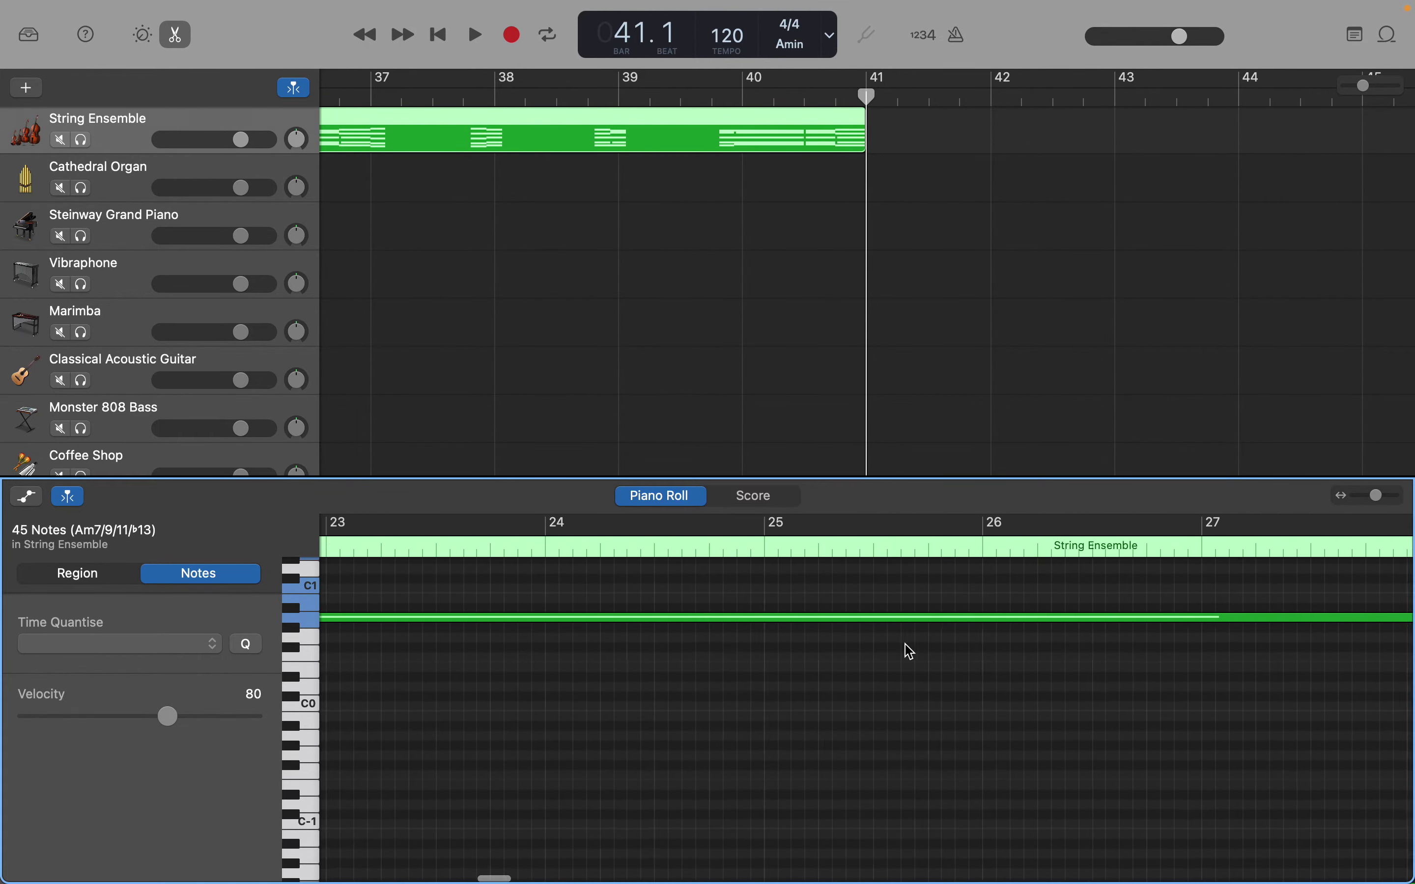
scroll(911, 651, right, 20)
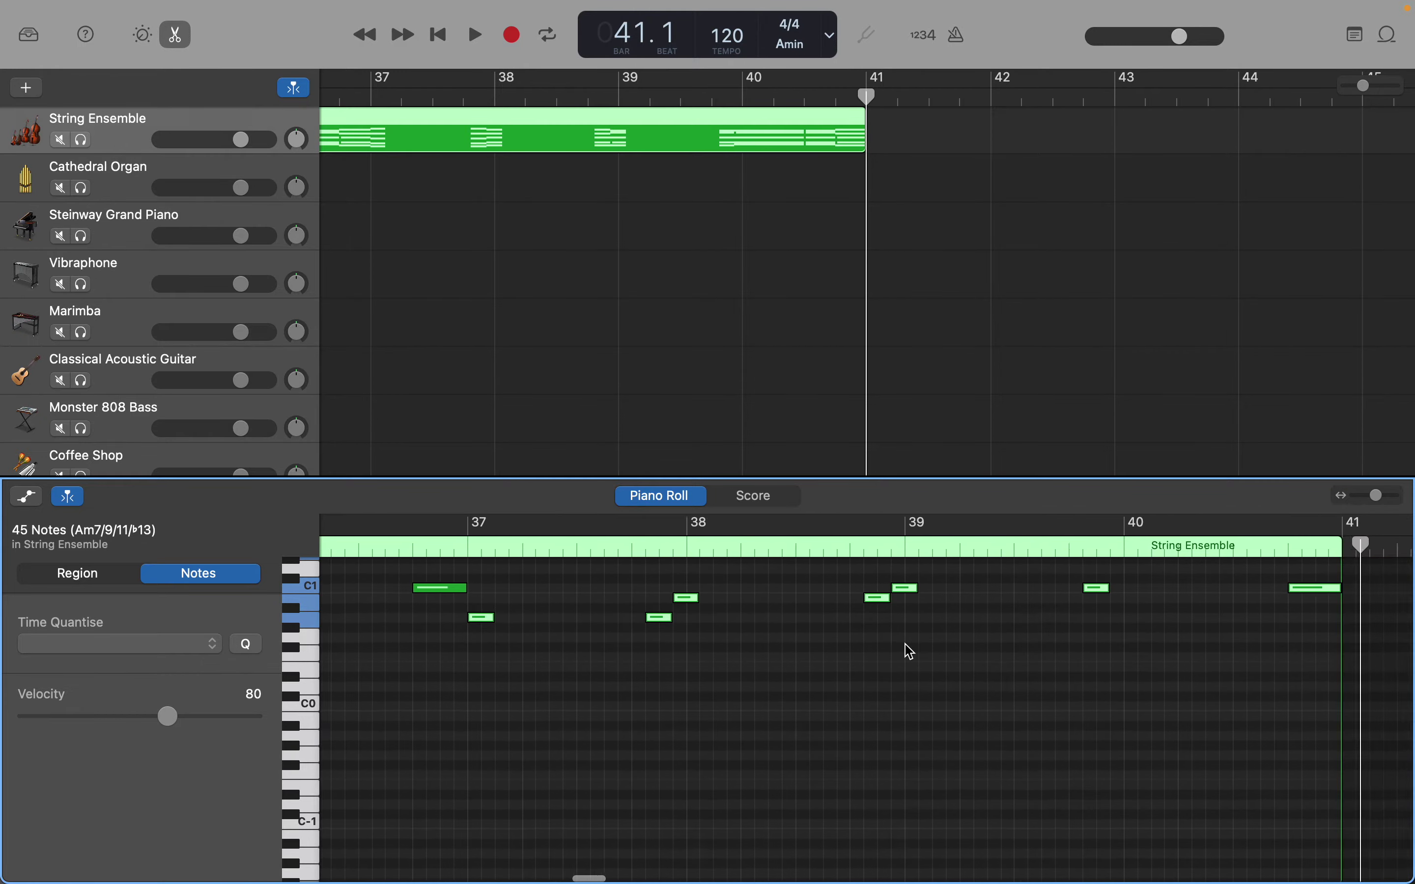
scroll(910, 651, right, 4)
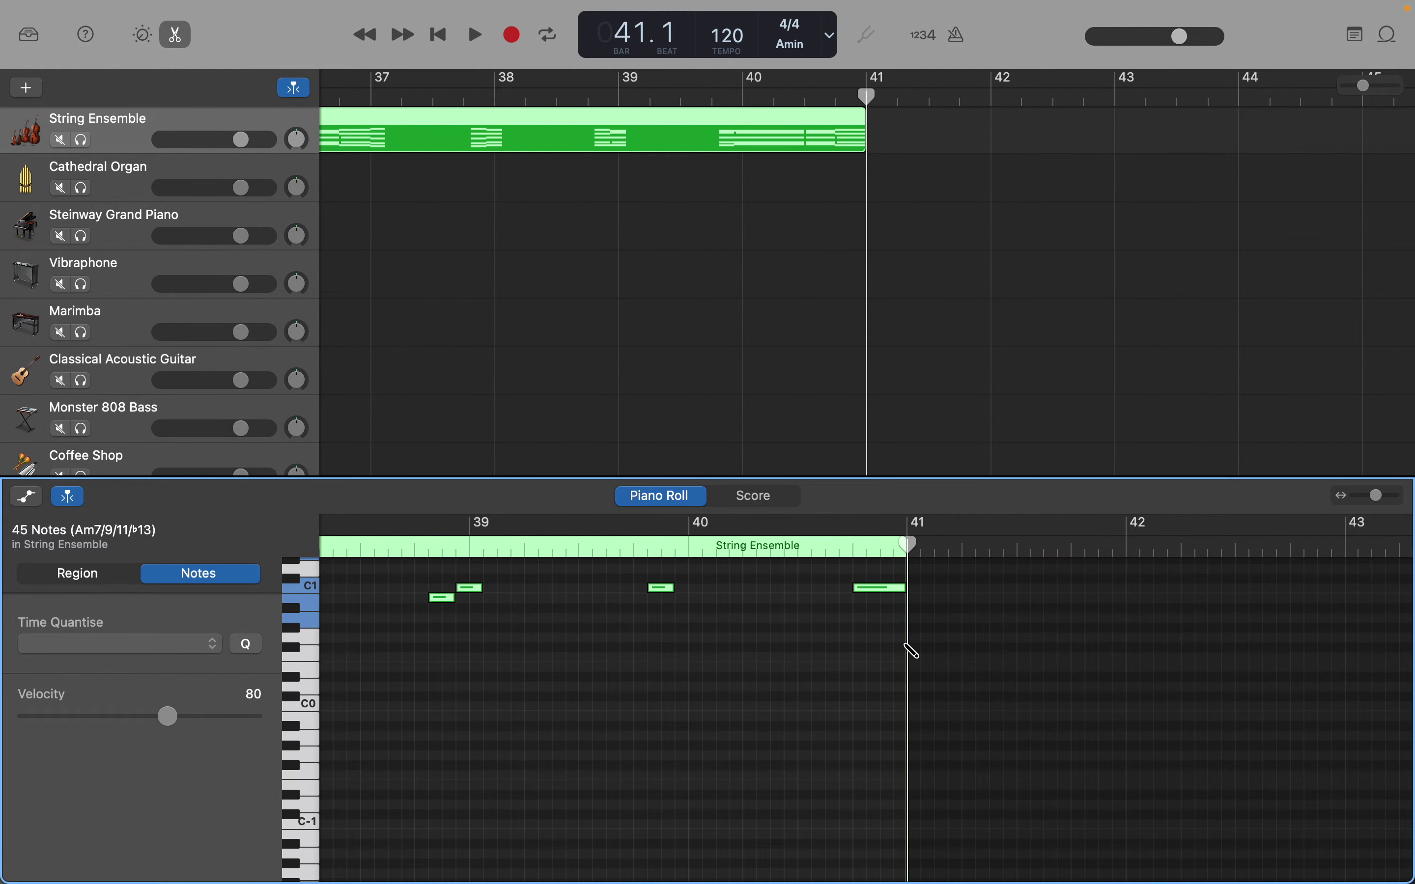
scroll(910, 651, right, 16)
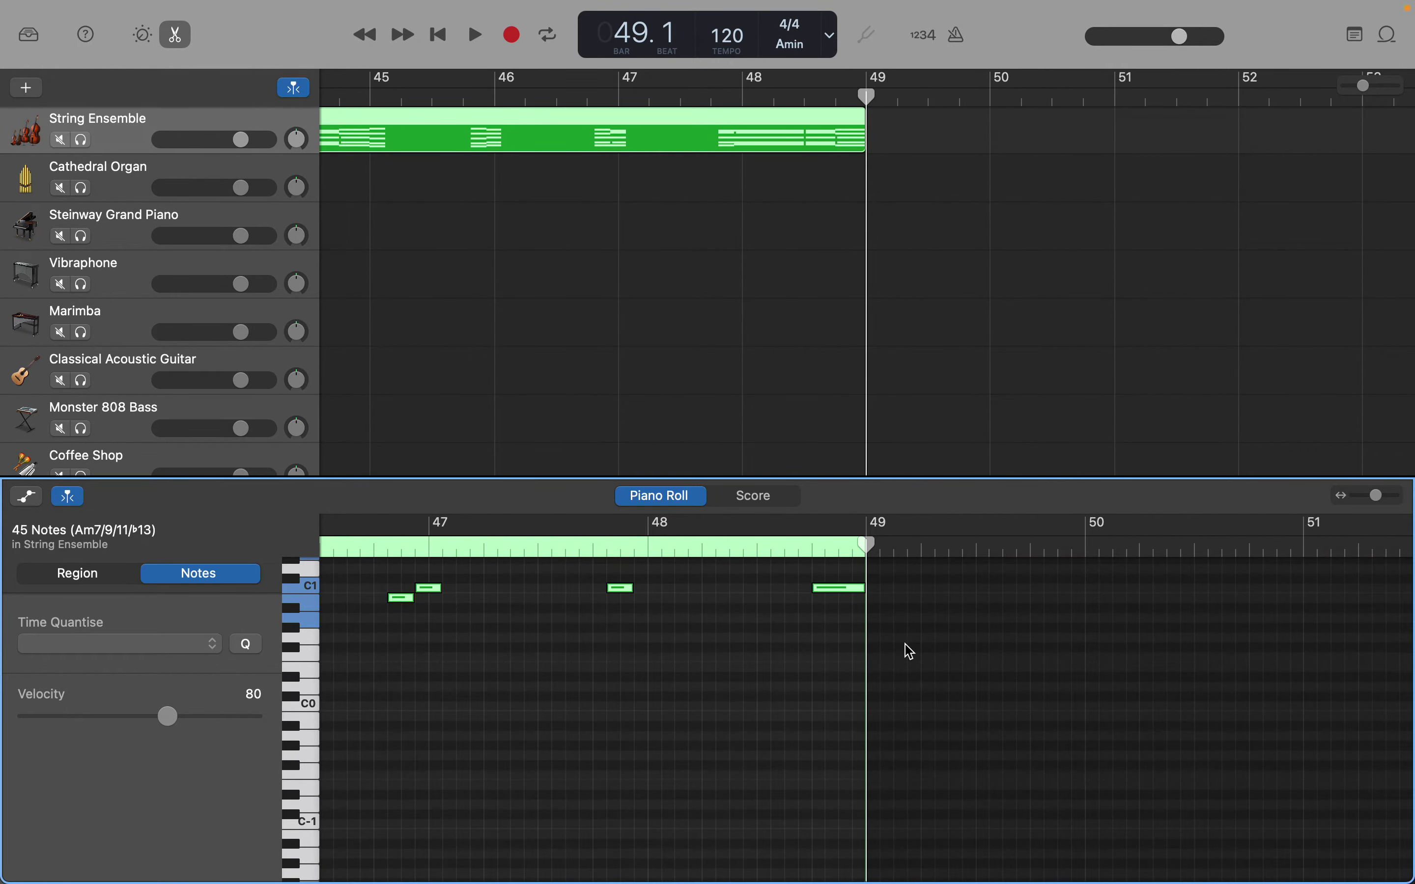
scroll(910, 651, left, 3)
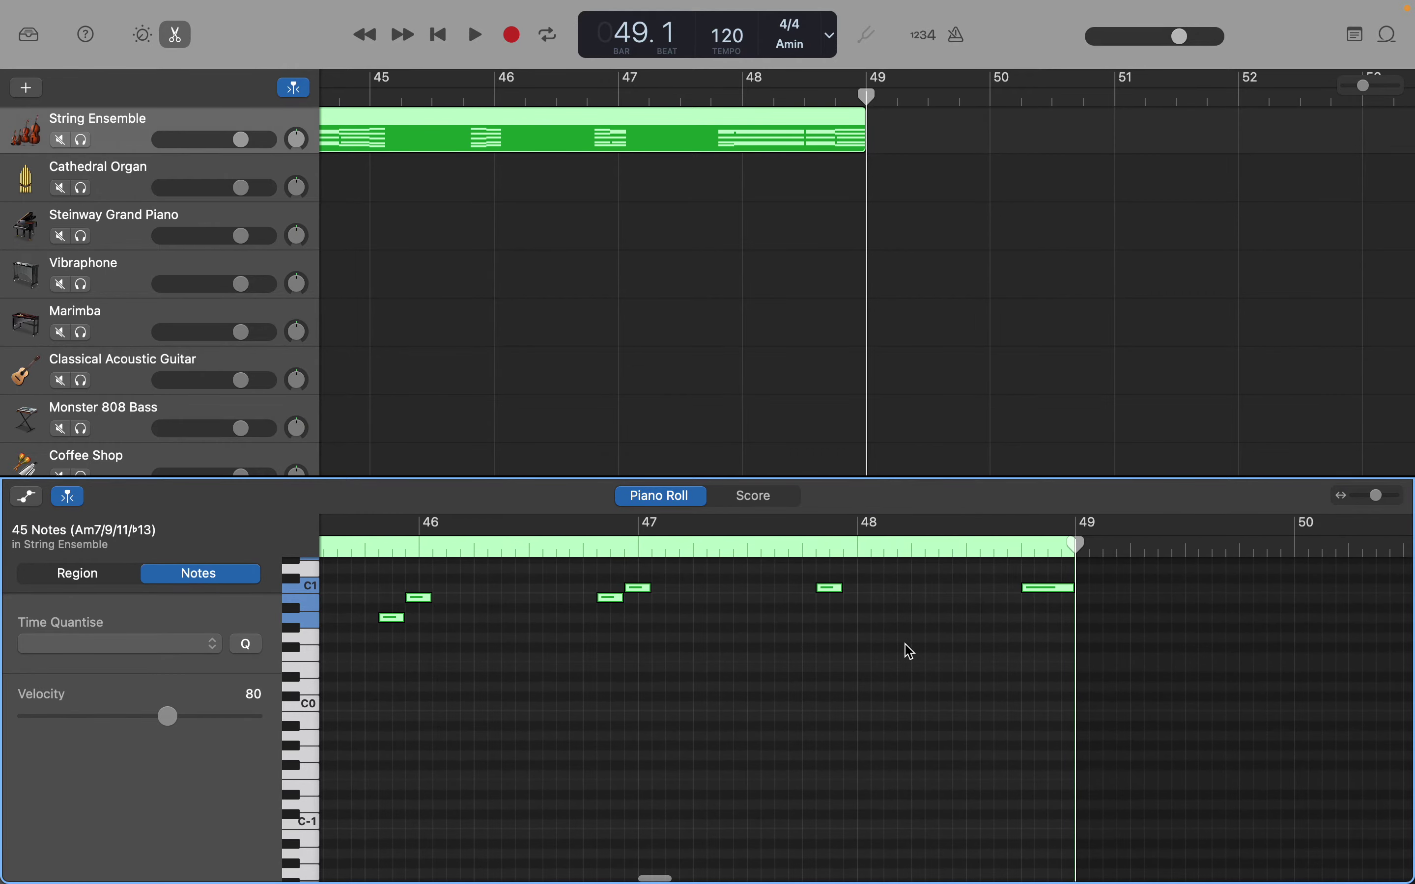
scroll(910, 651, up, 3)
scroll(910, 651, left, 14)
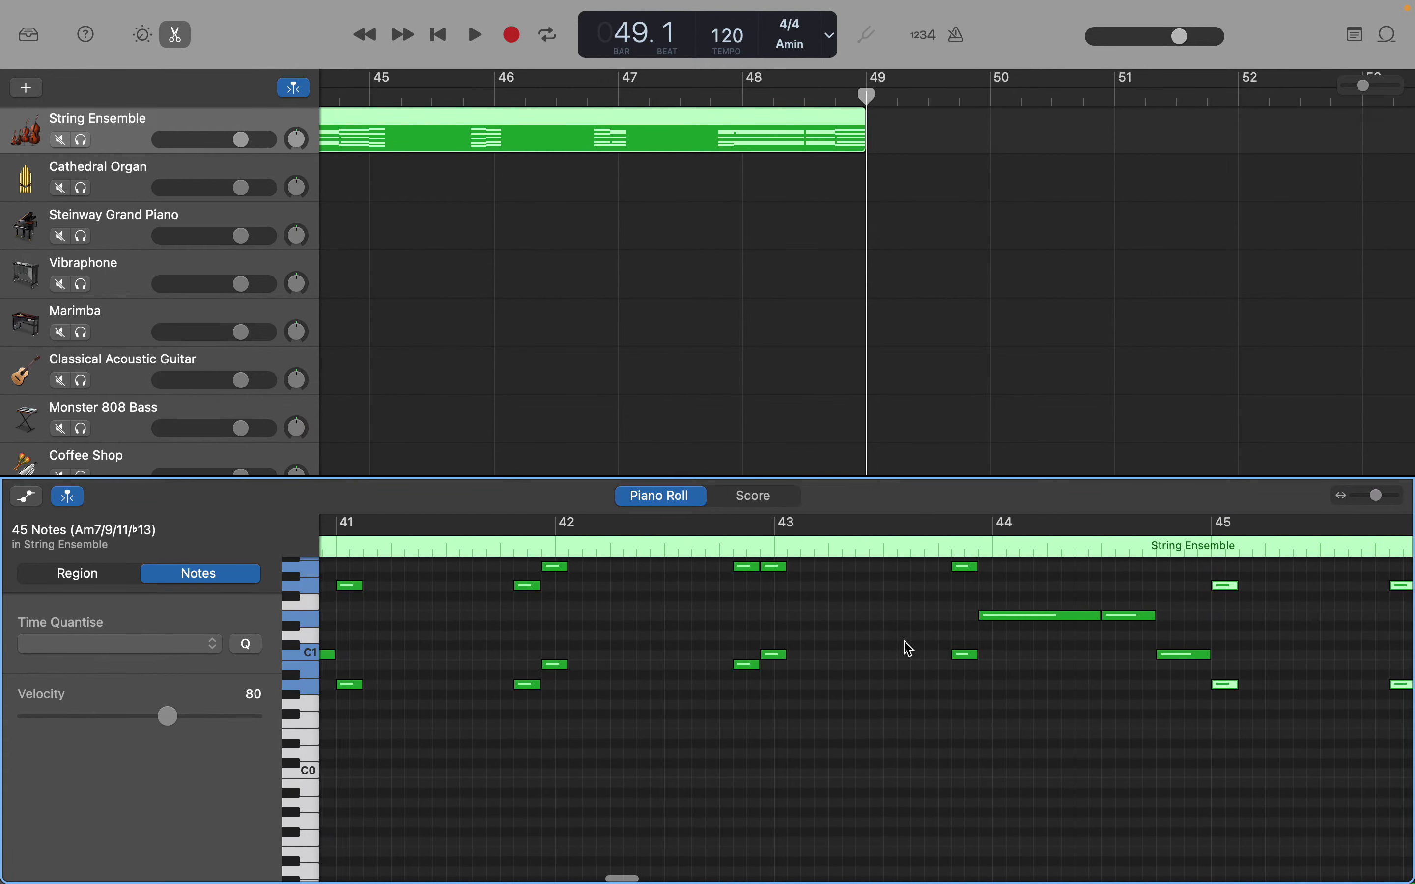
Step: Play back the String Ensemble progression from bar 33 through bar 48 and stop just past bar 49
click(869, 95)
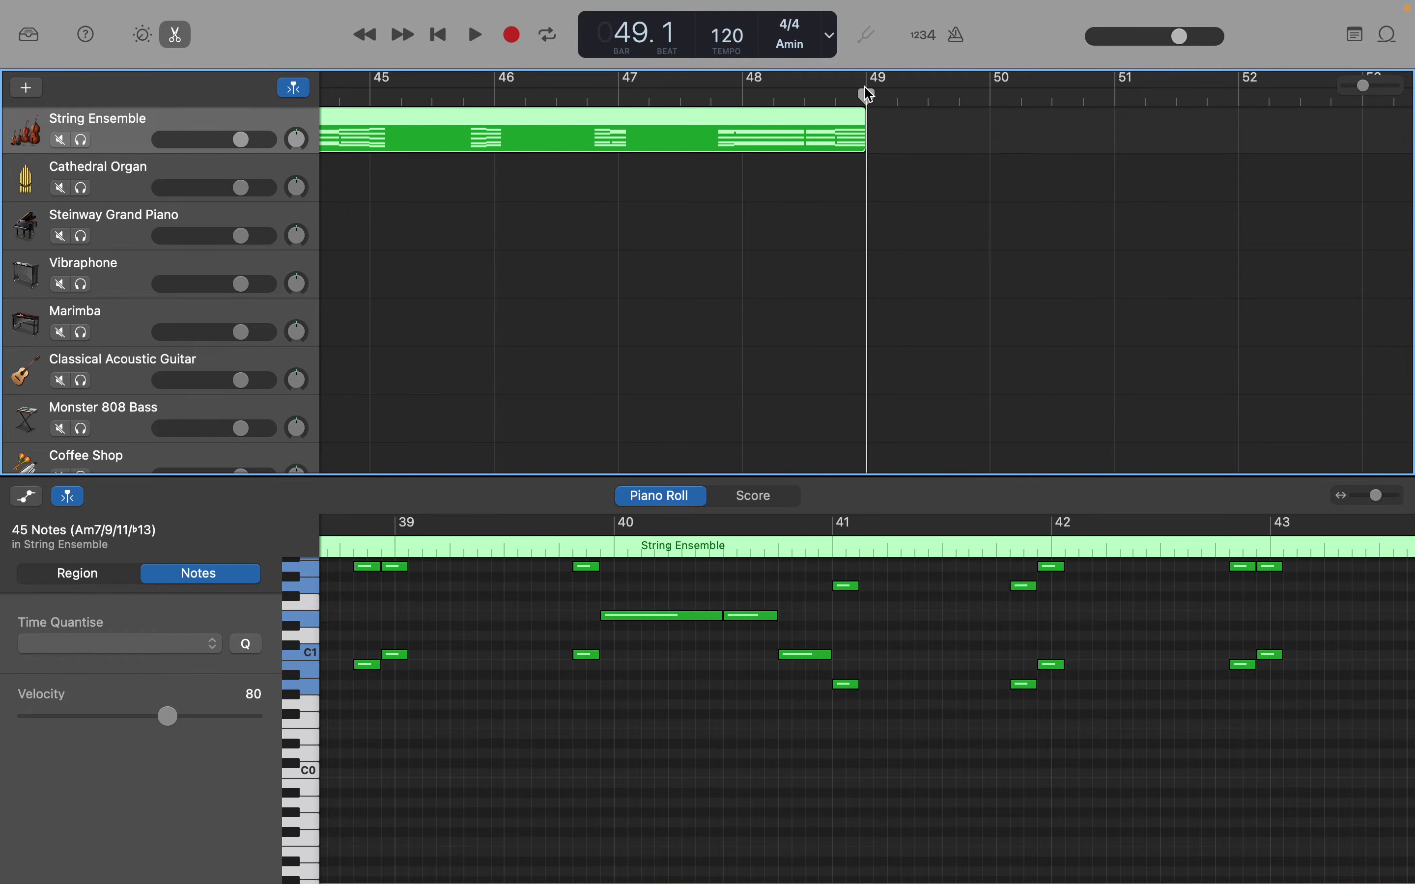
drag(867, 95, 962, 50)
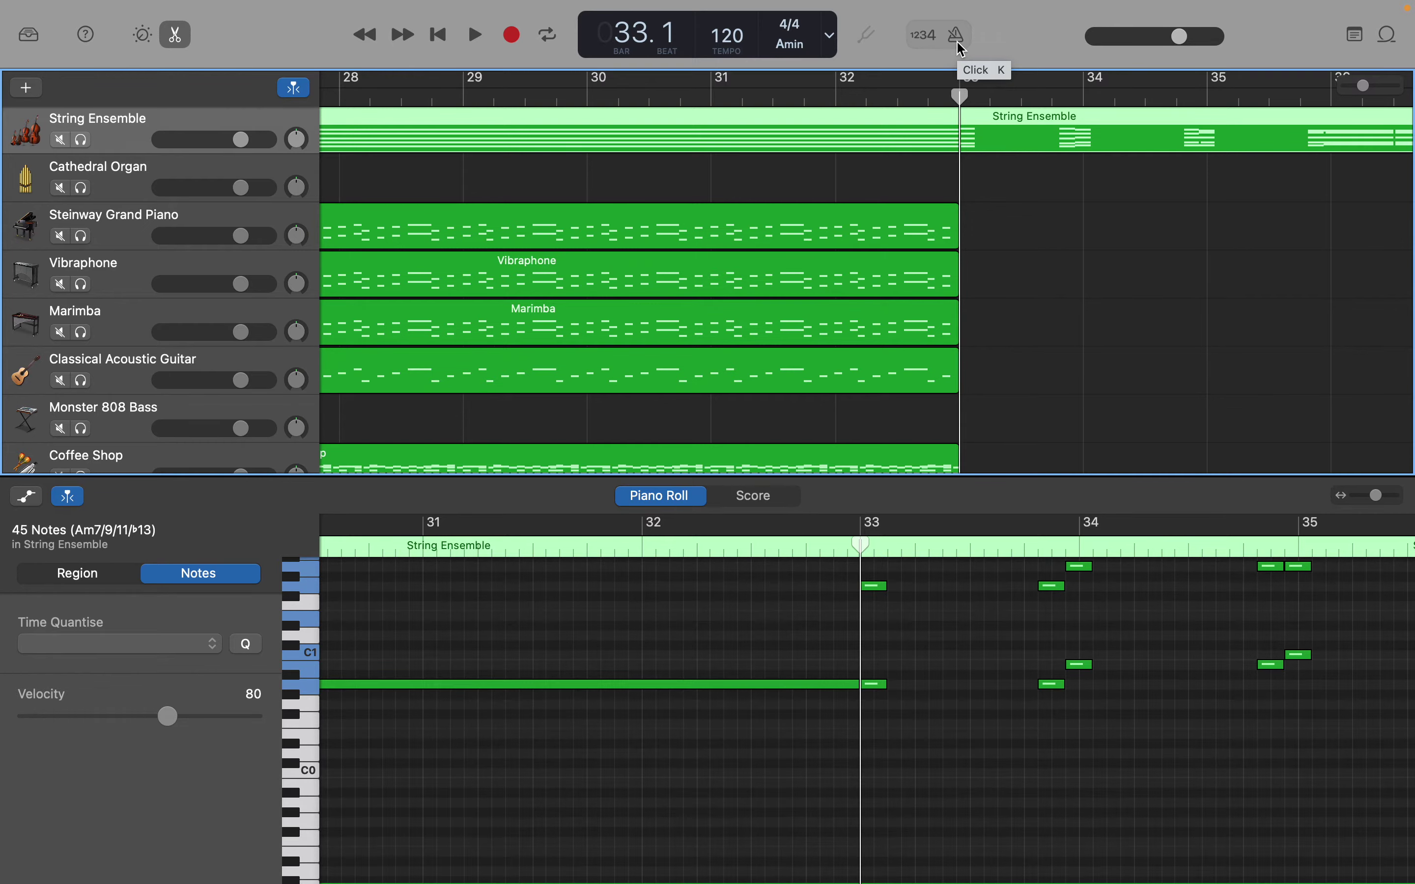
key(space)
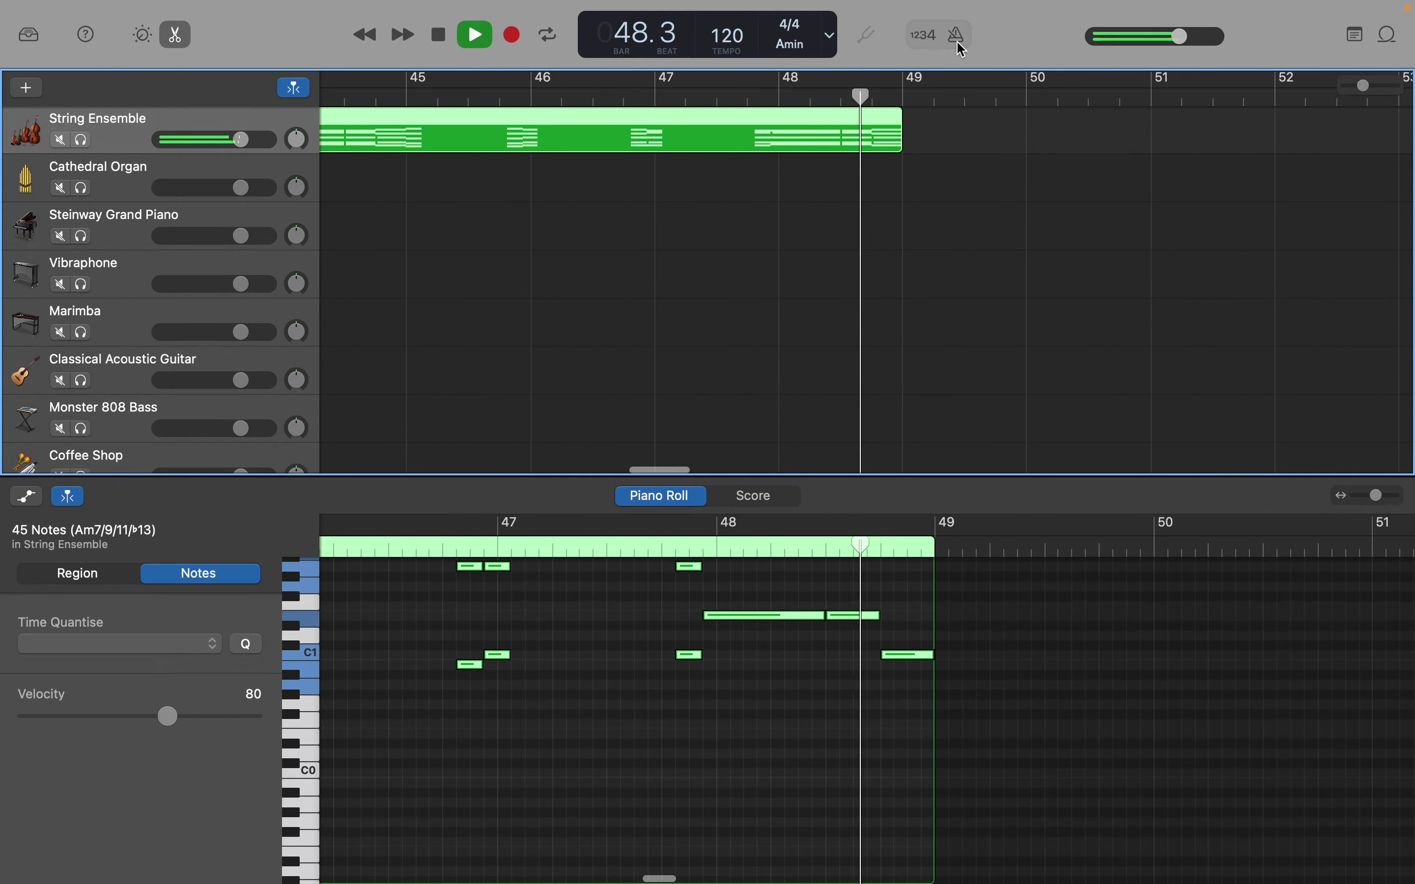
key(space)
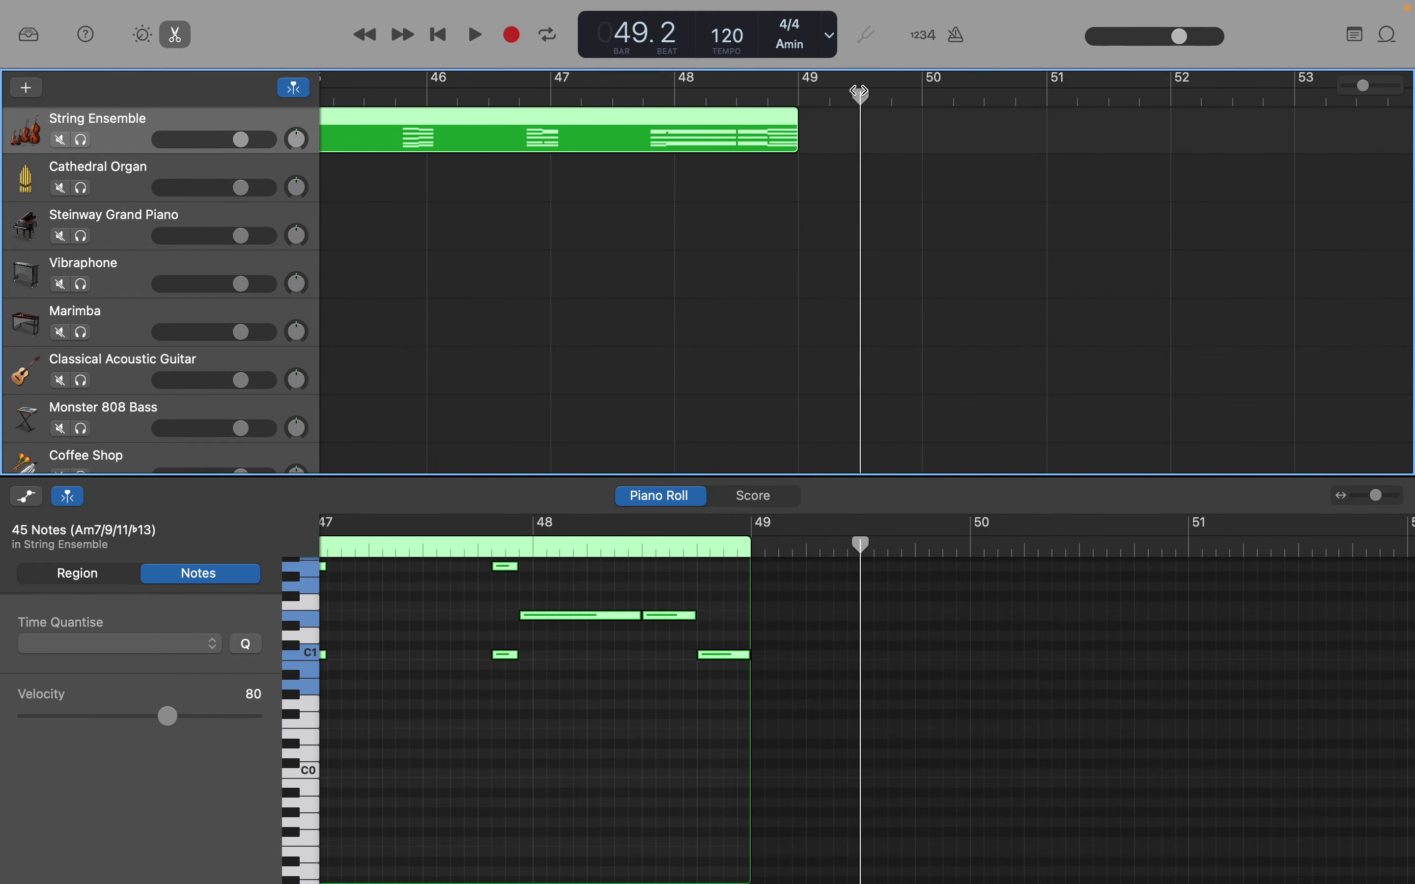
Step: Lower the lowest String Ensemble note on beat 4 of bar 36 to B0
drag(859, 95, 1195, 262)
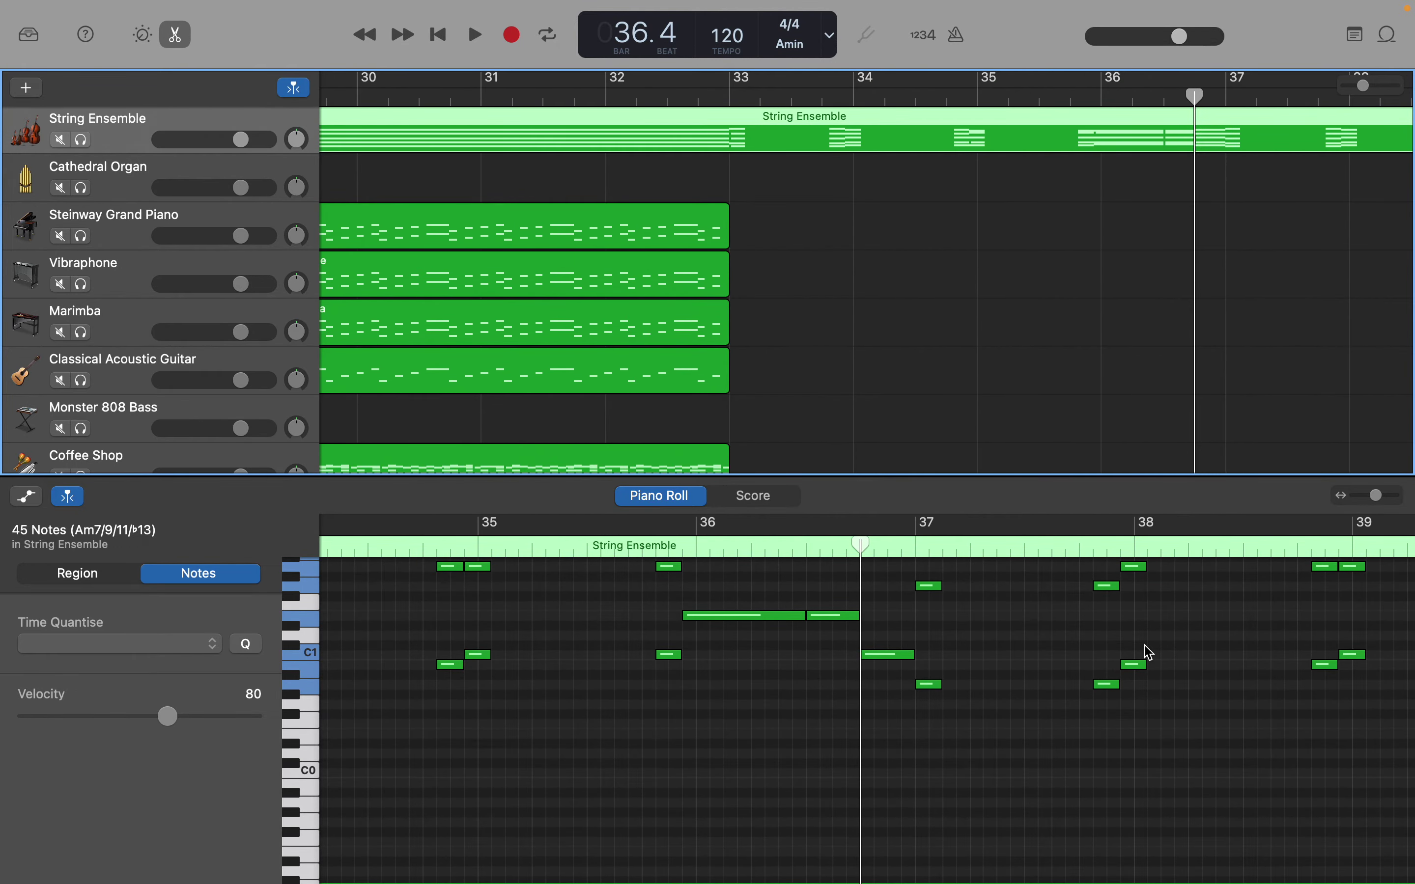
scroll(1166, 636, up, 3)
scroll(1141, 646, up, 2)
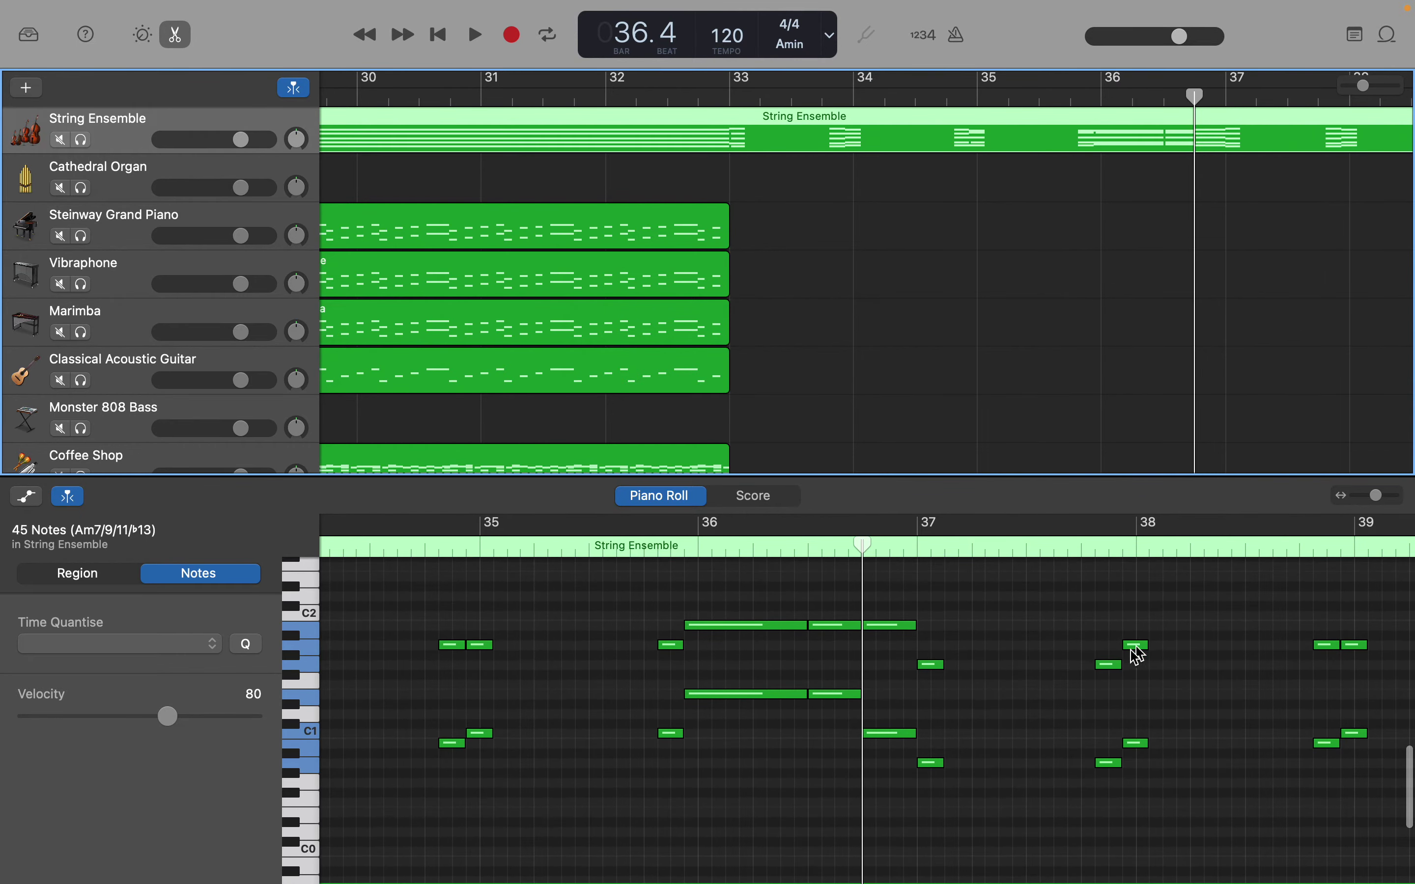
click(908, 695)
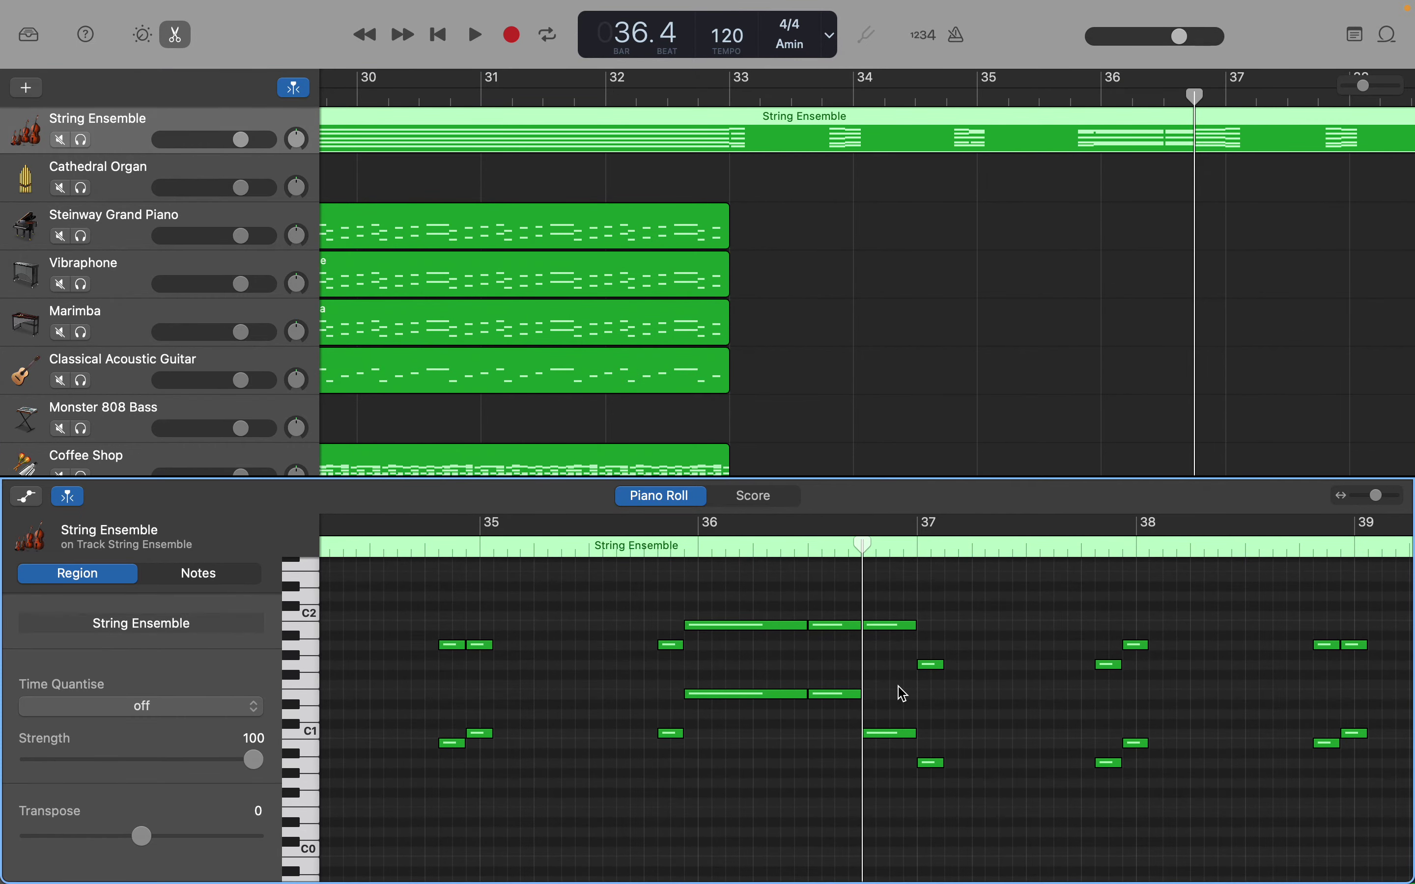
click(896, 736)
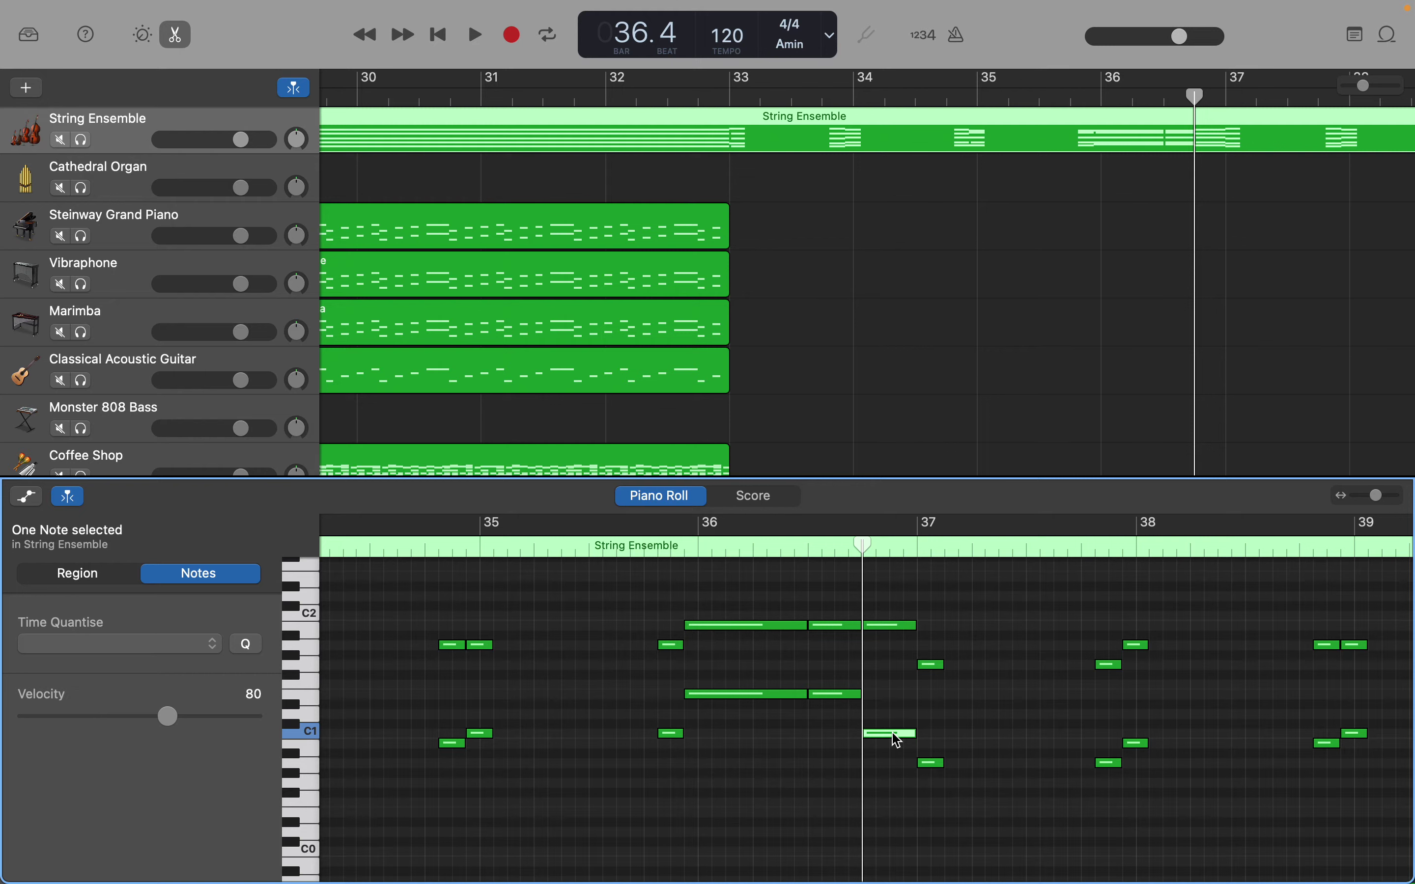
drag(898, 741, 893, 741)
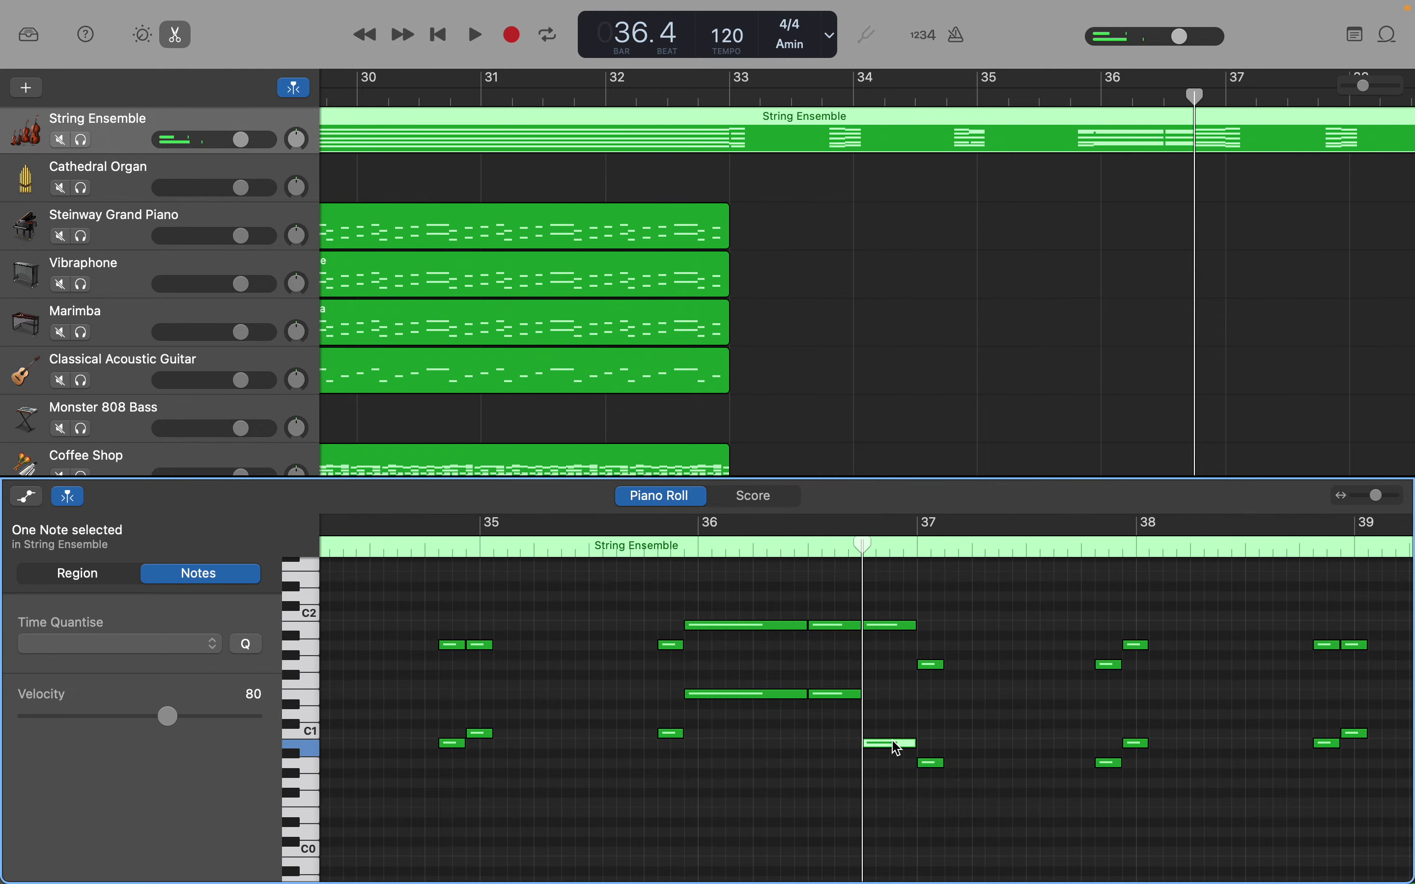
Step: Check the pitches of the upper String Ensemble voices on beat 4 of bar 36
mouse_move(893, 741)
scroll(896, 744, up, 10)
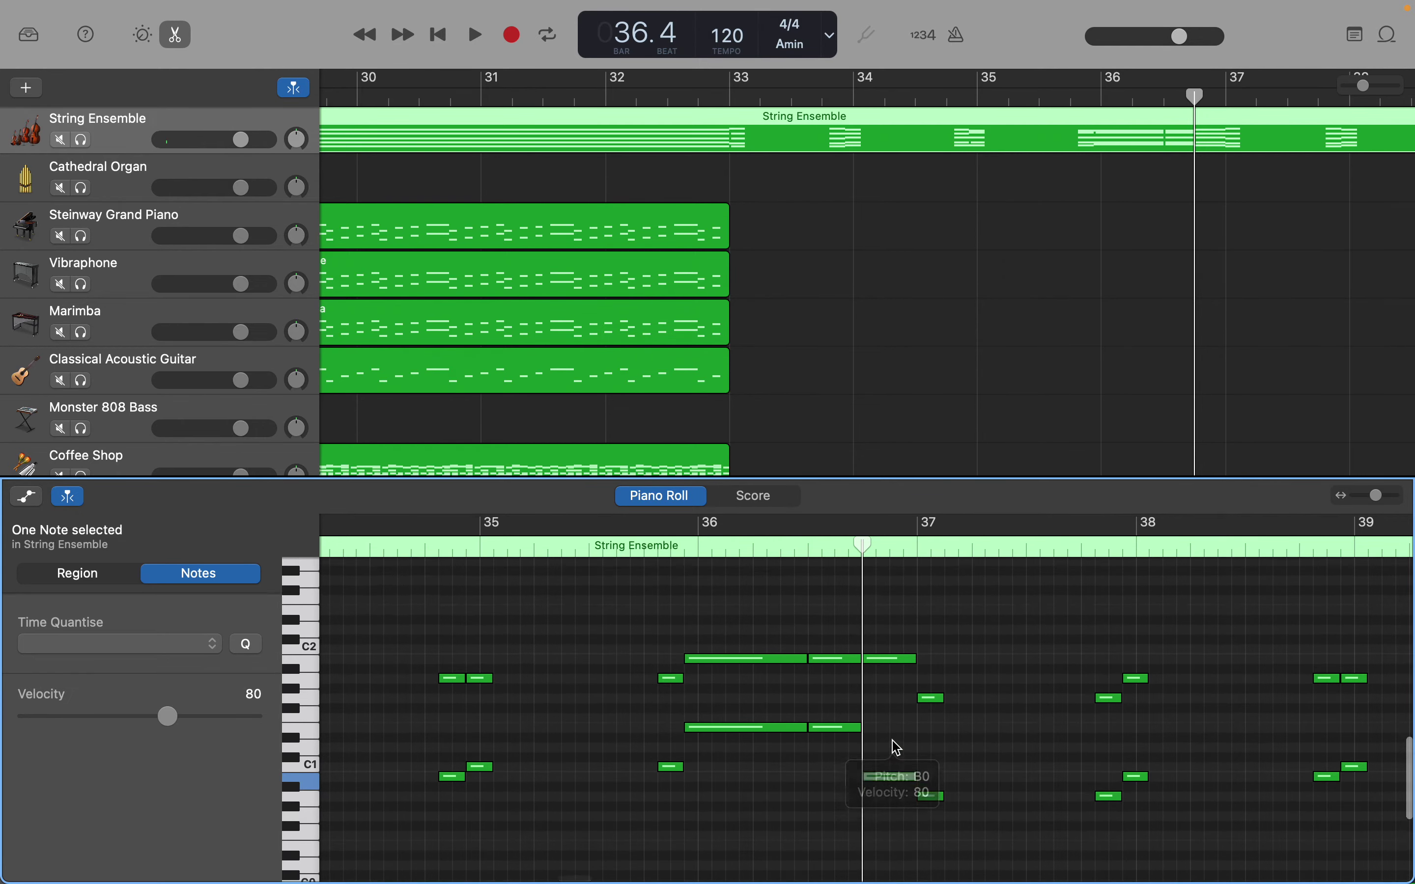
scroll(897, 747, up, 1)
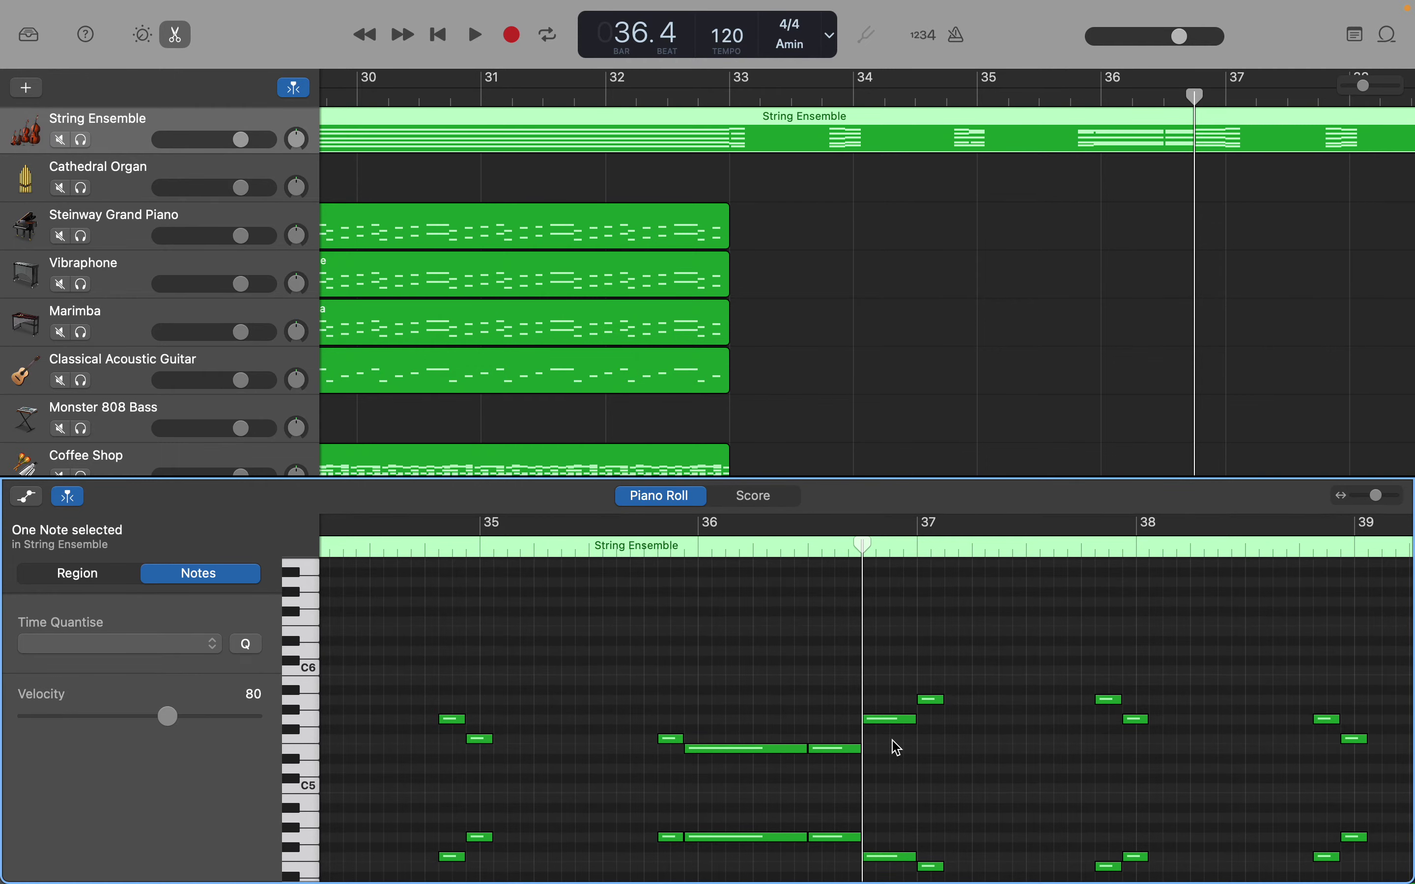
scroll(898, 749, down, 5)
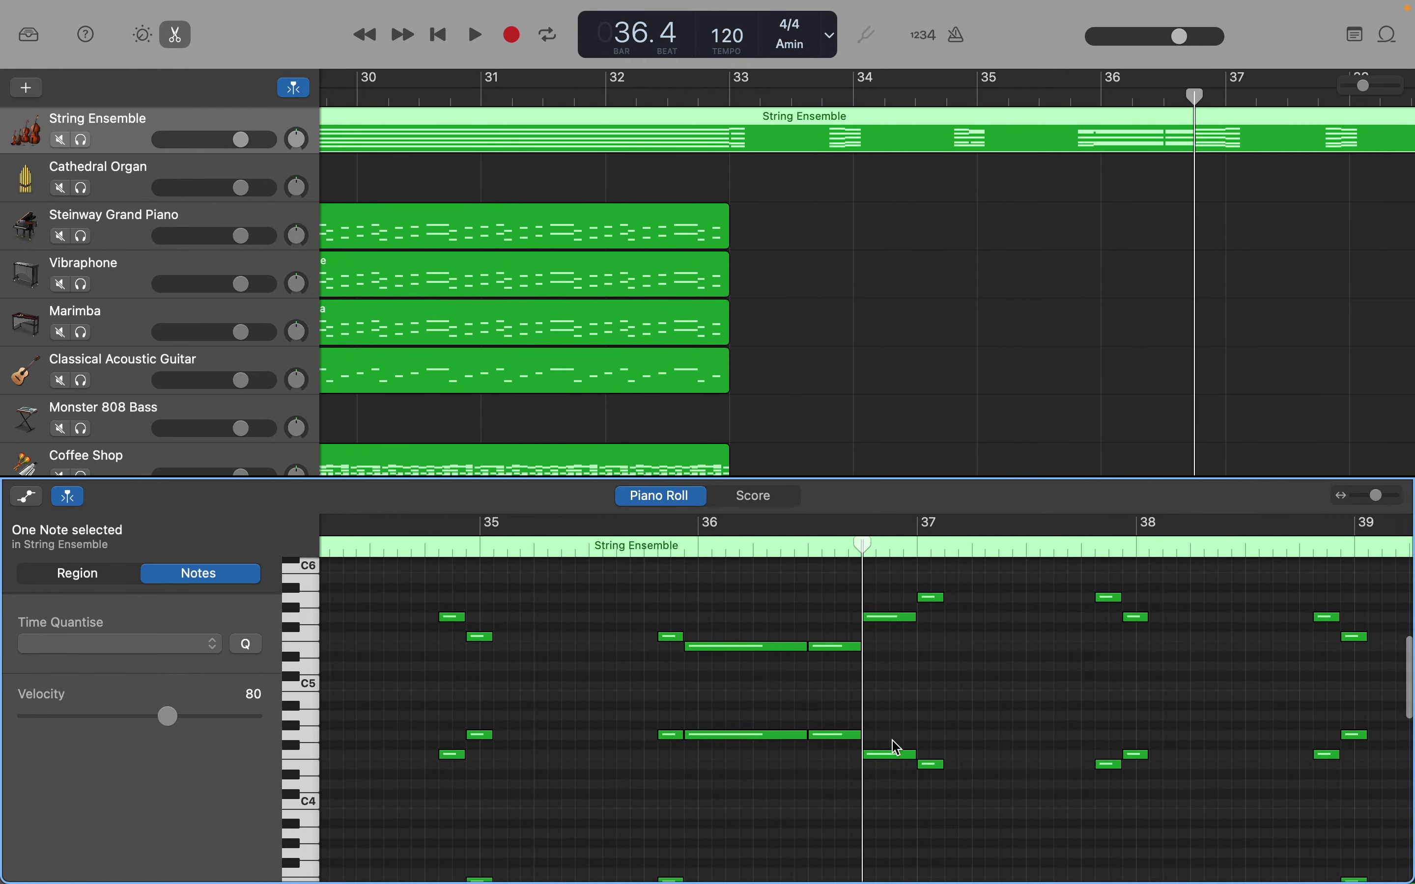
scroll(898, 749, down, 3)
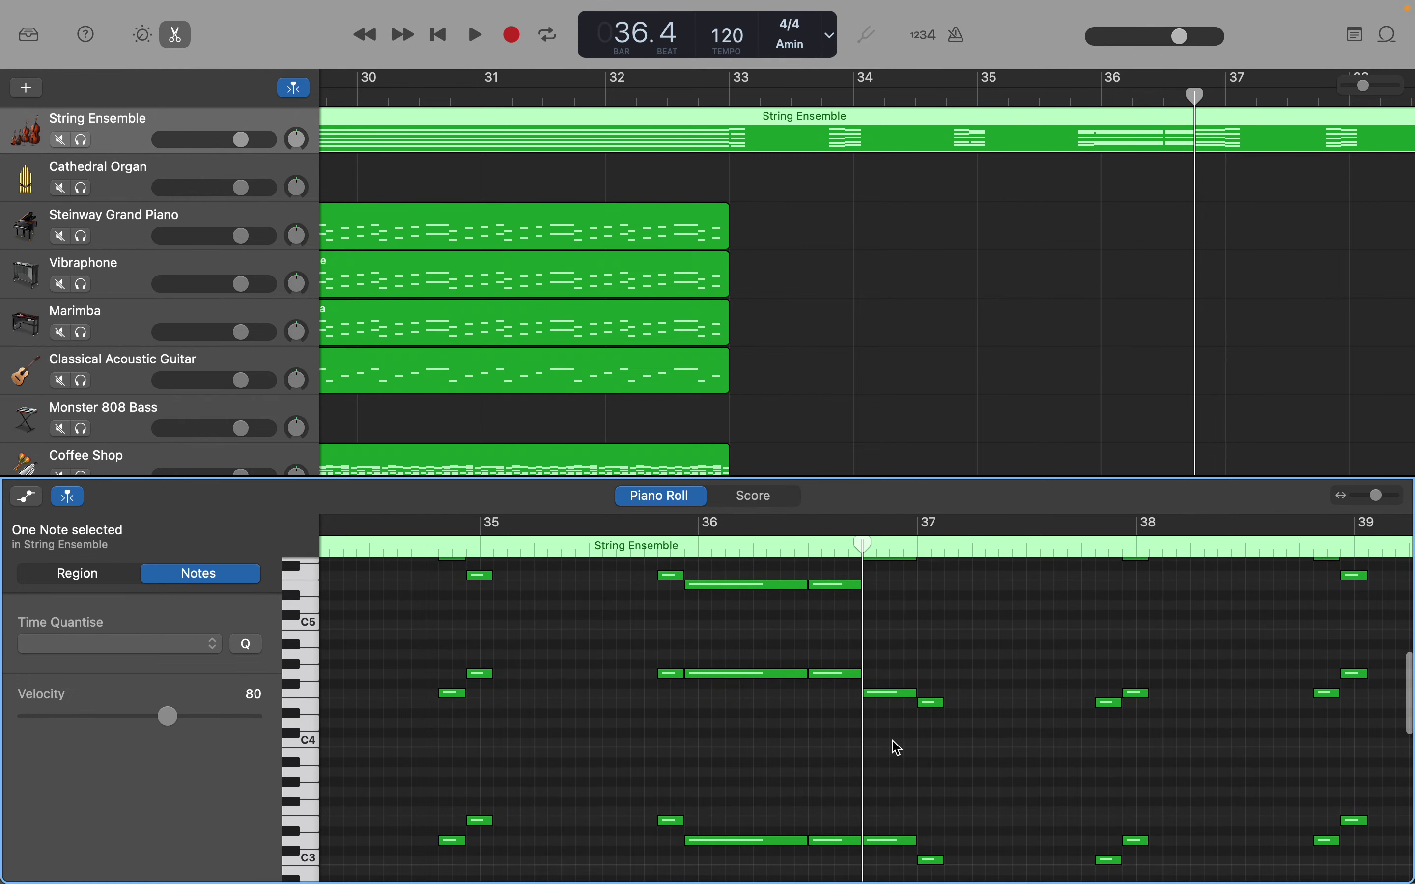
scroll(897, 747, down, 1)
scroll(897, 748, up, 3)
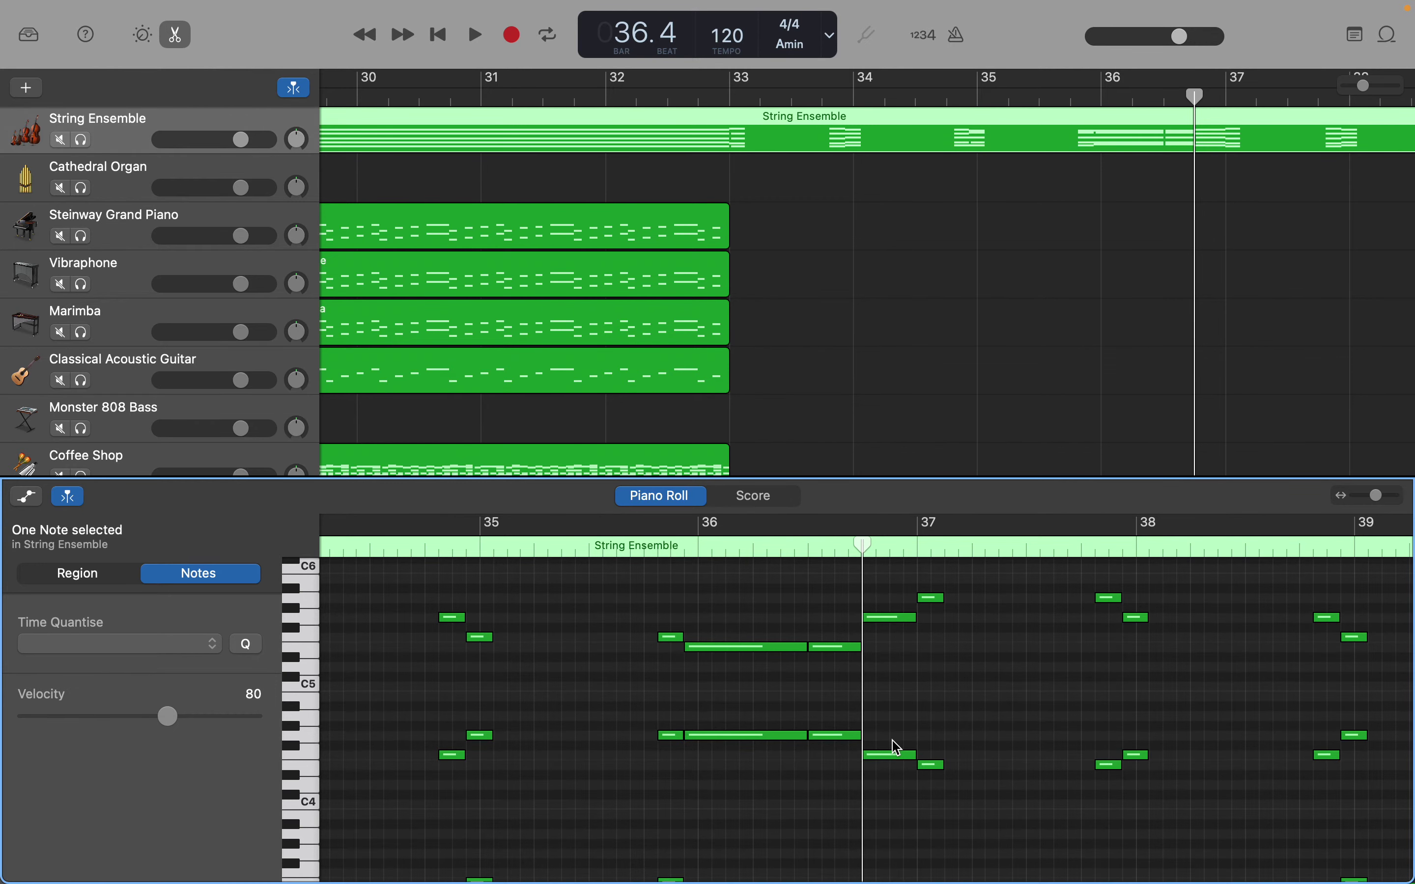
scroll(898, 749, down, 7)
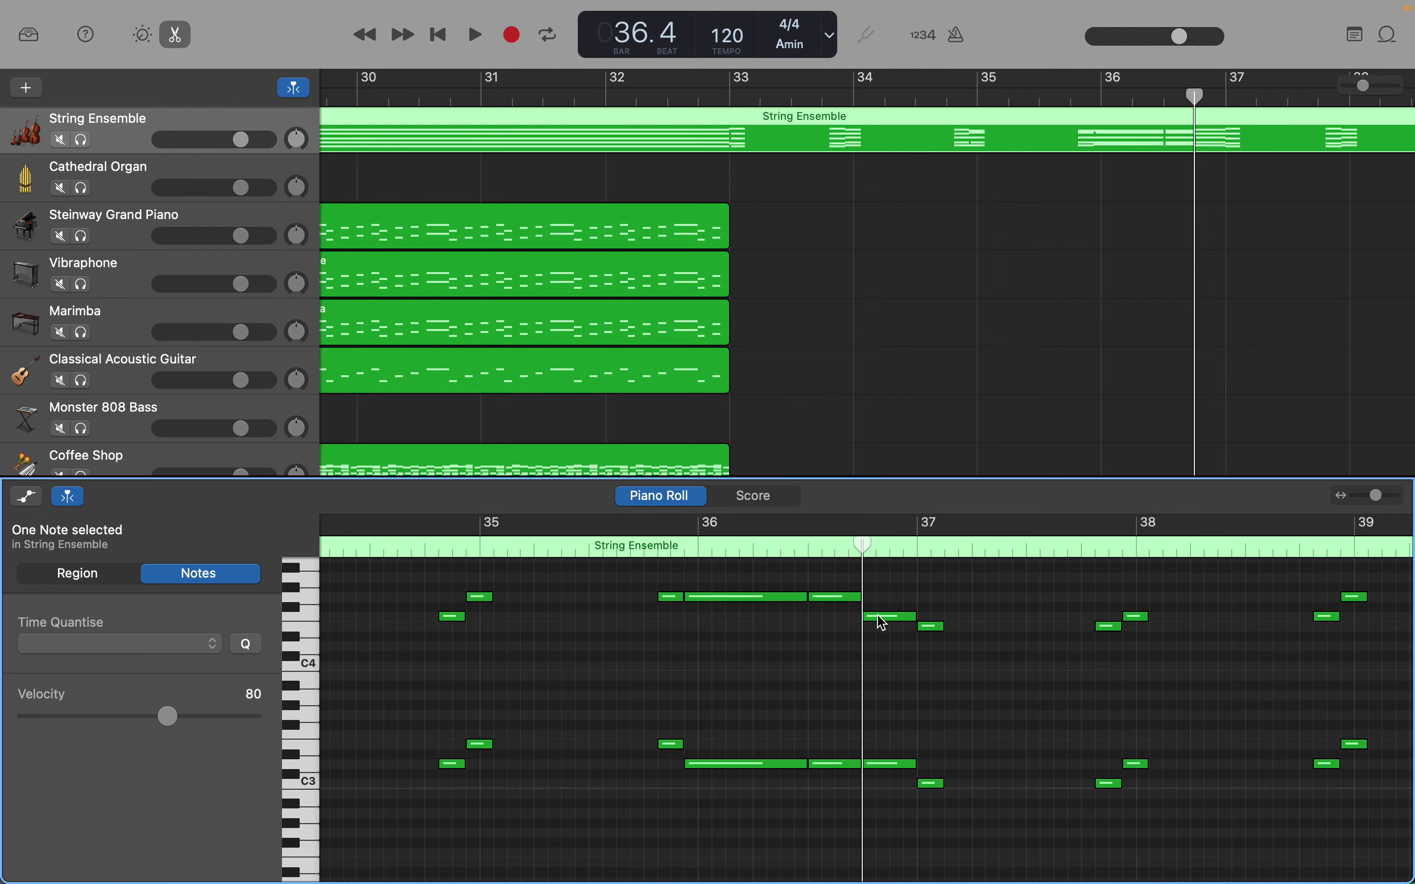
mouse_move(883, 623)
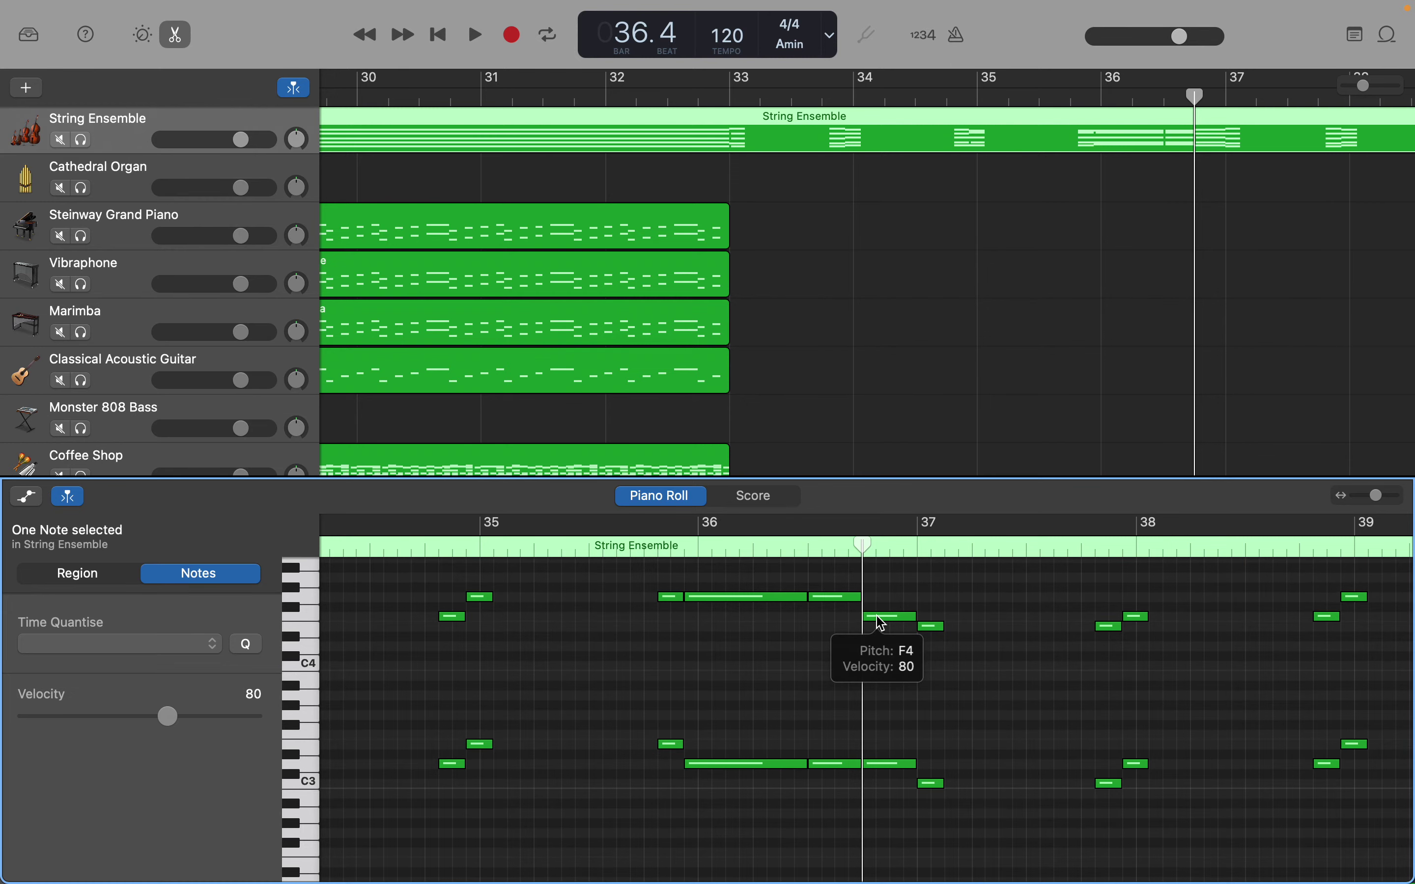
Step: Lower the second-lowest String Ensemble note on beat 4 of bar 36 to A1
scroll(889, 750, down, 10)
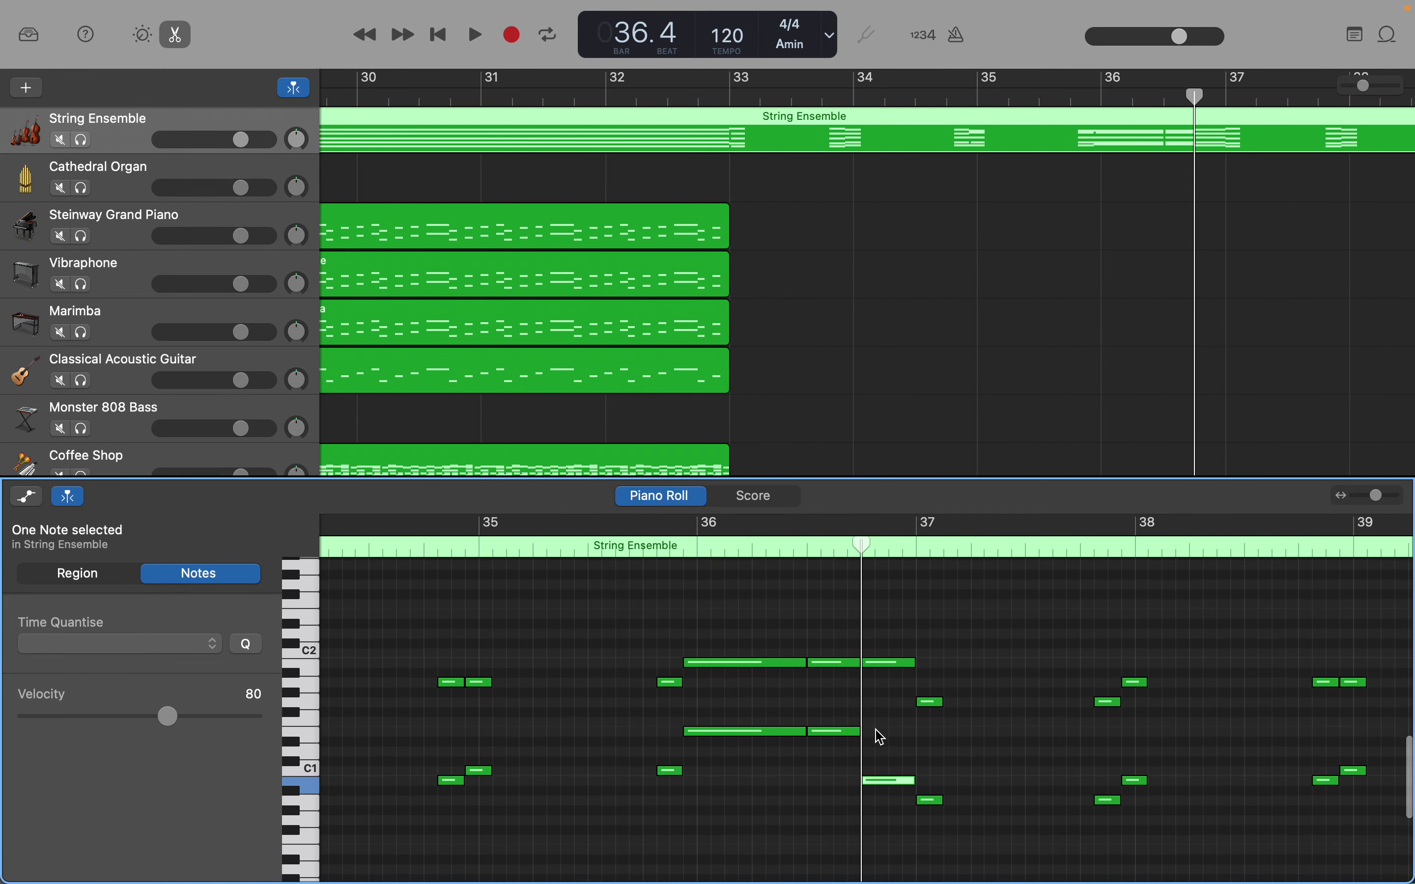
scroll(881, 738, right, 1)
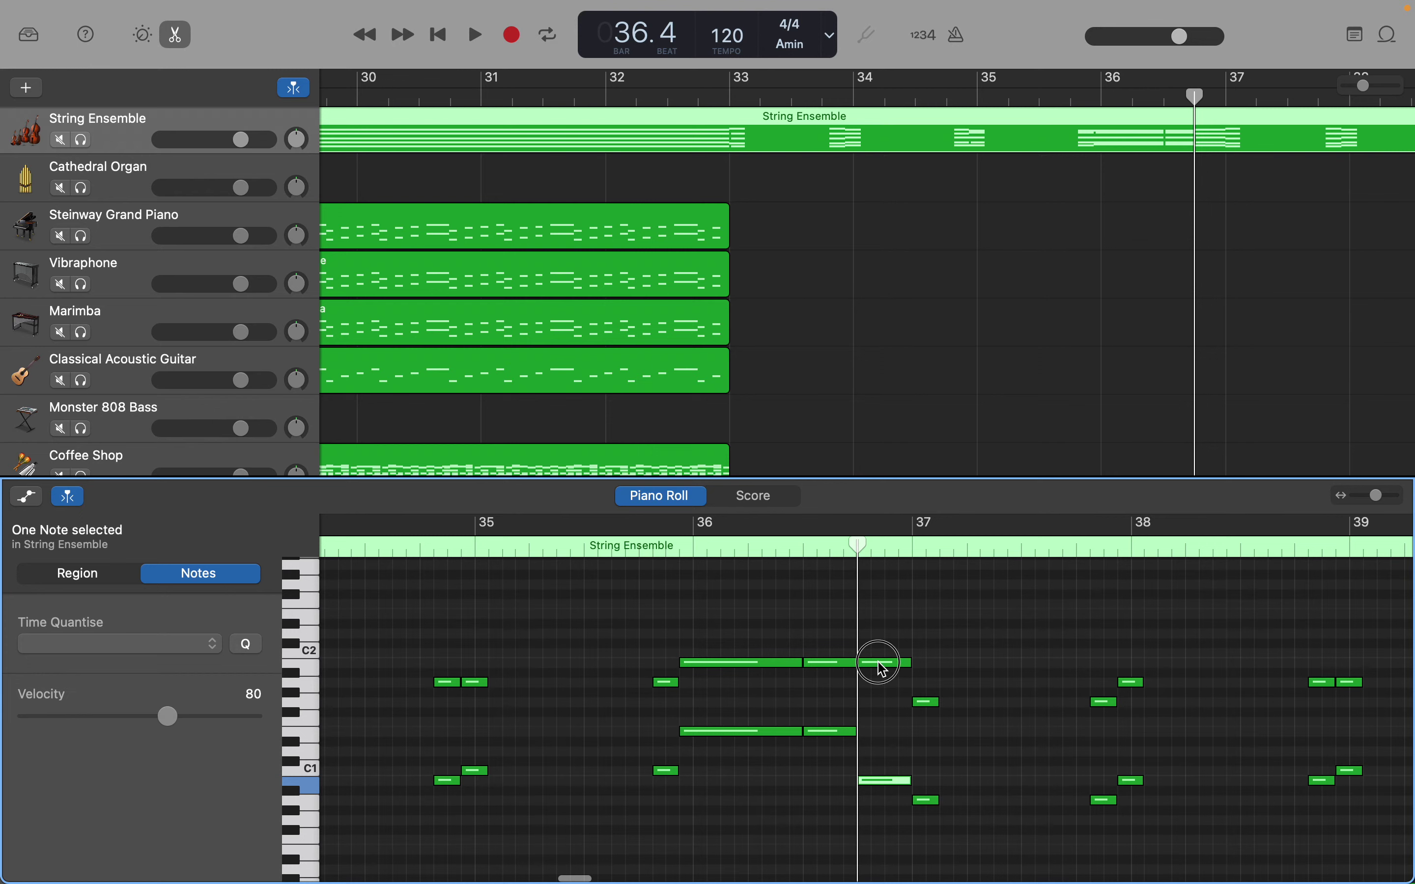
drag(882, 667, 883, 688)
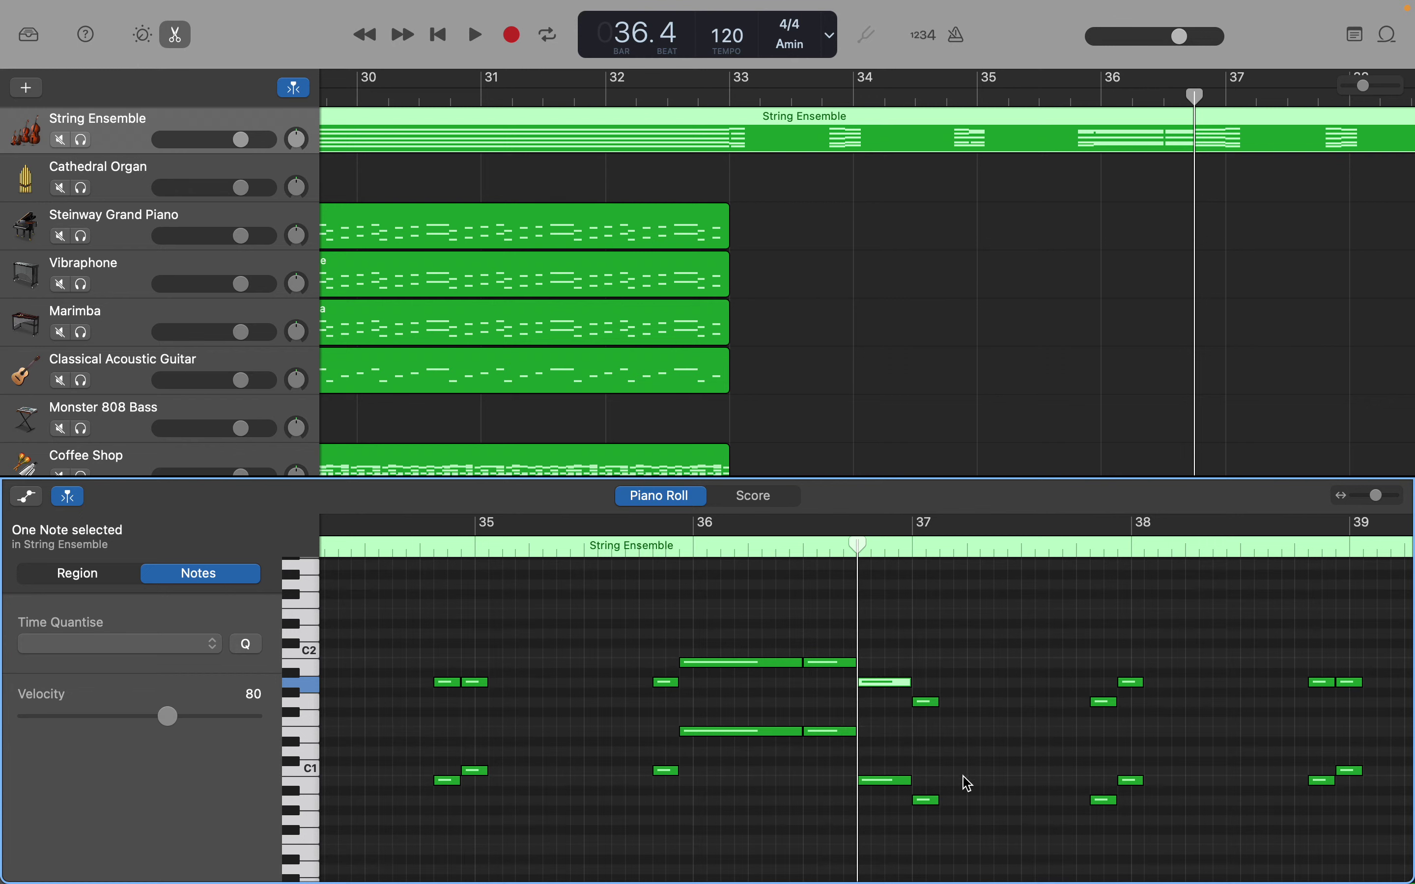
Step: Delete all the String Ensemble notes from bar 37 to bar 49
click(926, 835)
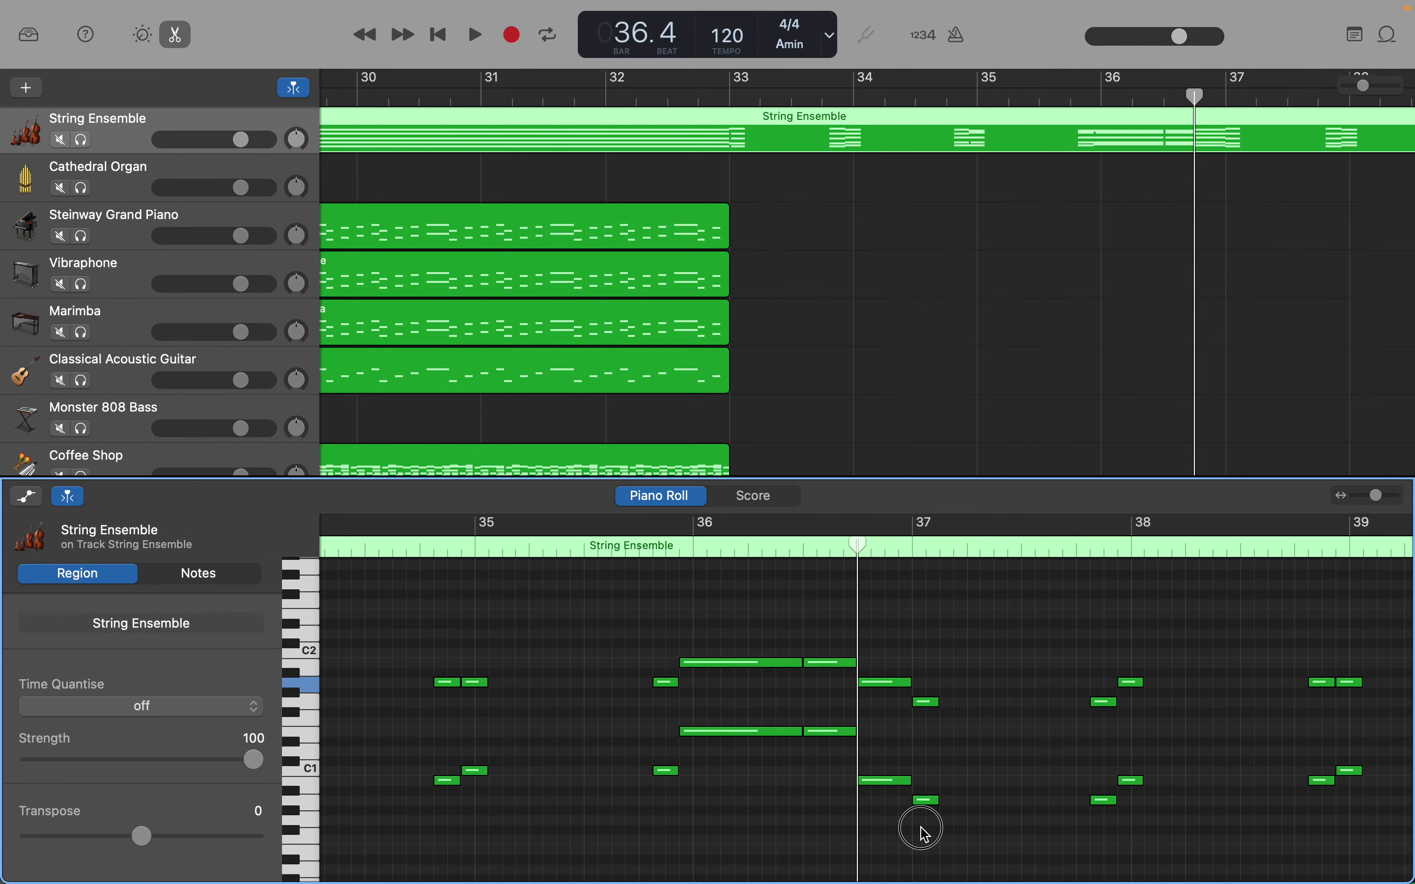
scroll(919, 760, up, 10)
drag(921, 418, 1408, 553)
key(Delete)
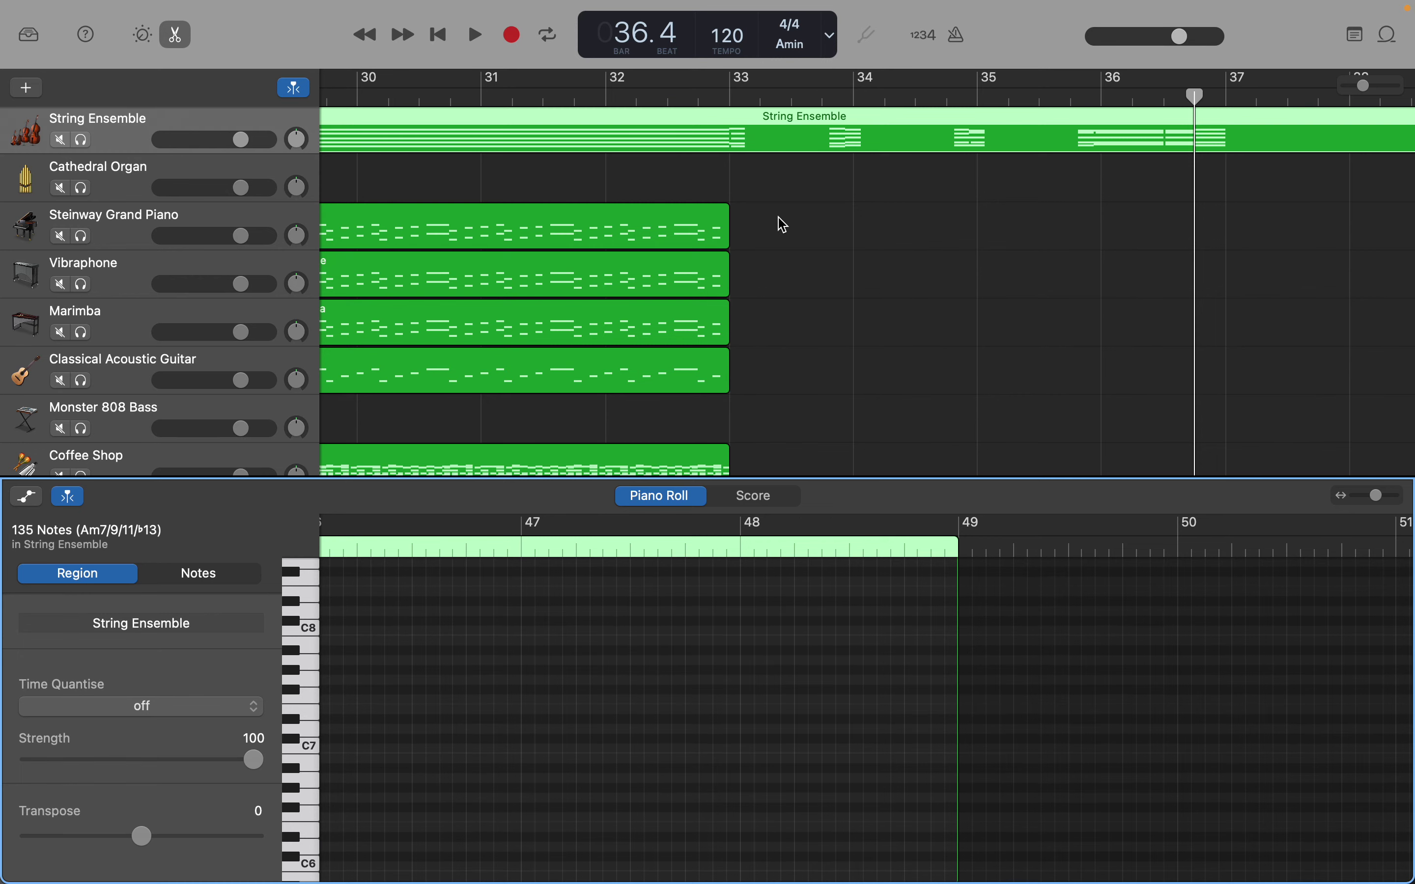
Step: Set the playhead at bar 37 and copy all voices' notes from bars 33 to 36 in the String Ensemble region
scroll(713, 462, left, 10)
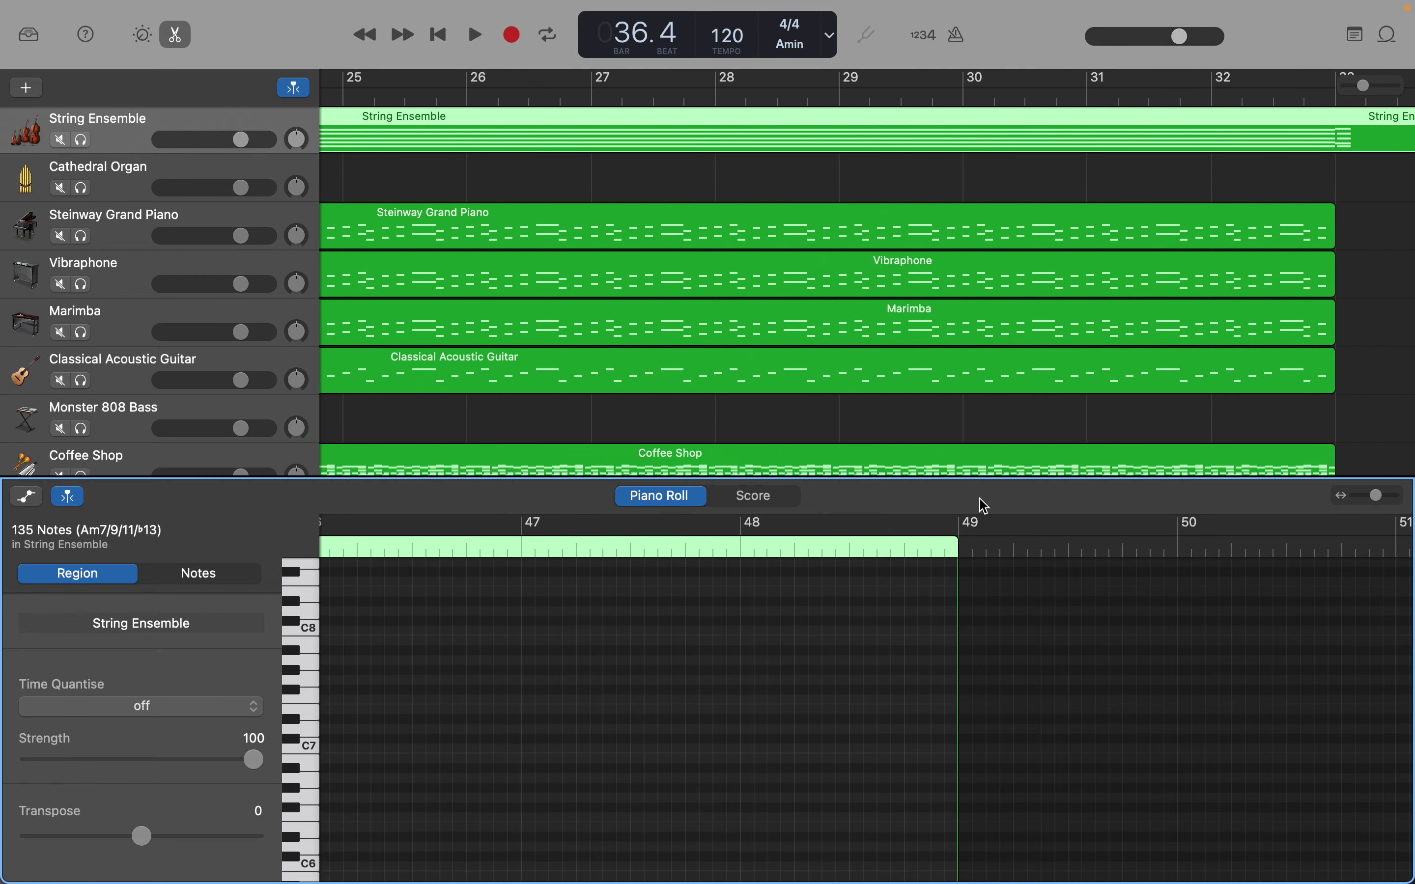
scroll(1114, 305, right, 8)
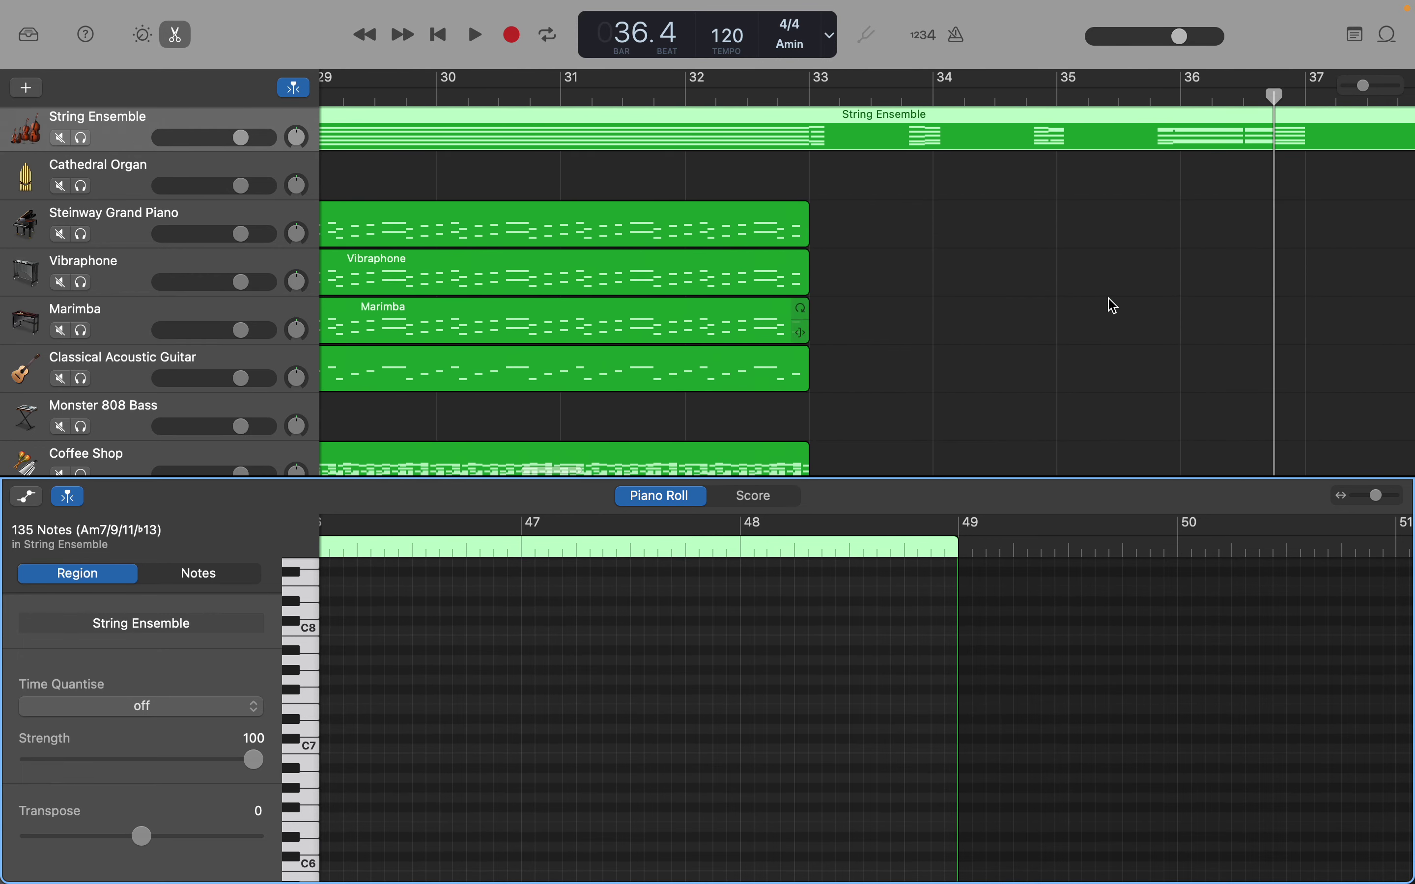
drag(1273, 96, 1304, 95)
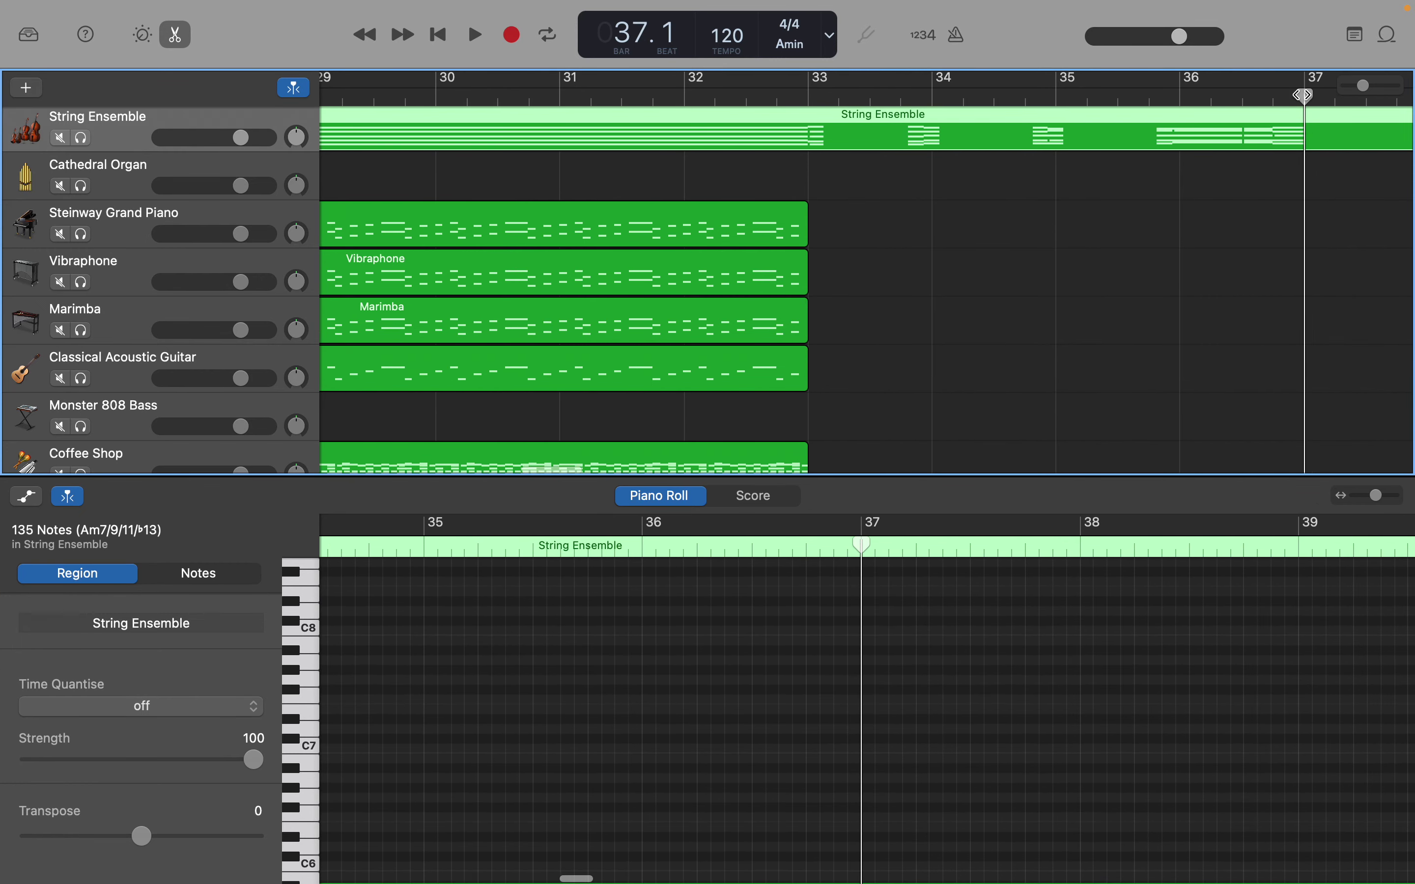
scroll(689, 672, left, 20)
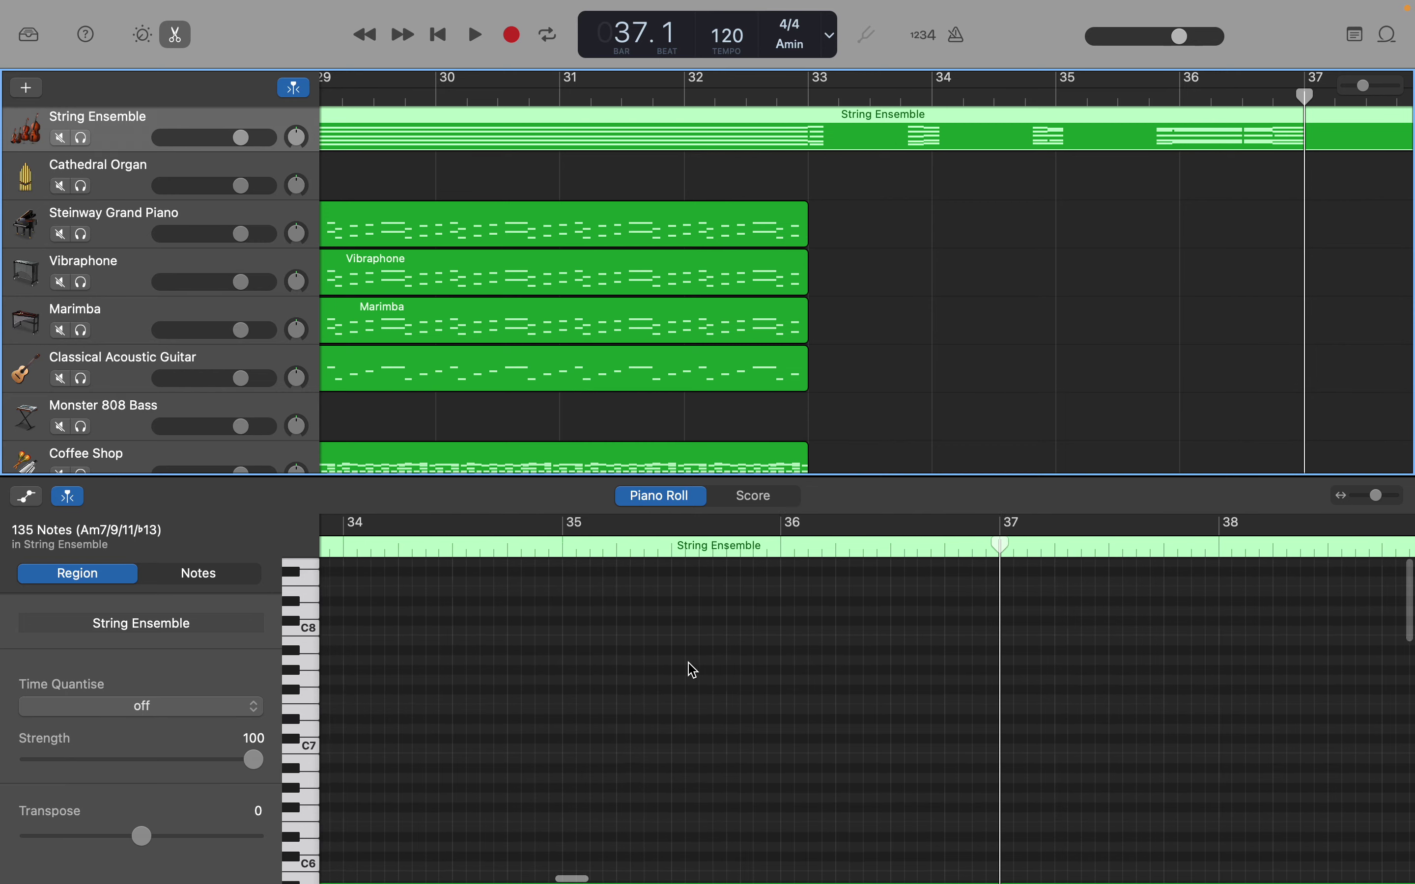
scroll(691, 669, left, 10)
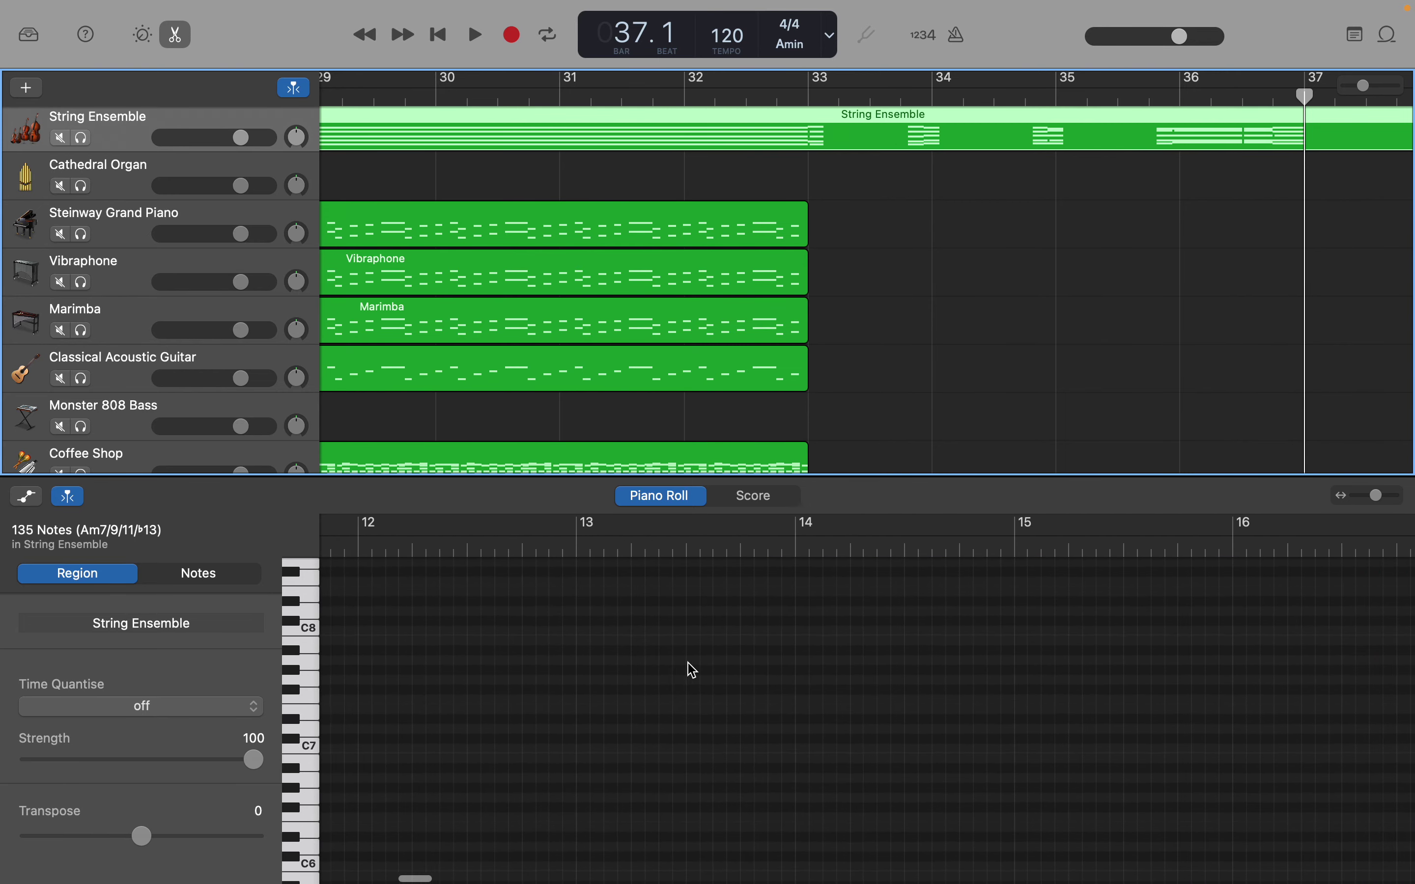
scroll(692, 670, right, 15)
scroll(692, 670, left, 2)
scroll(702, 673, left, 10)
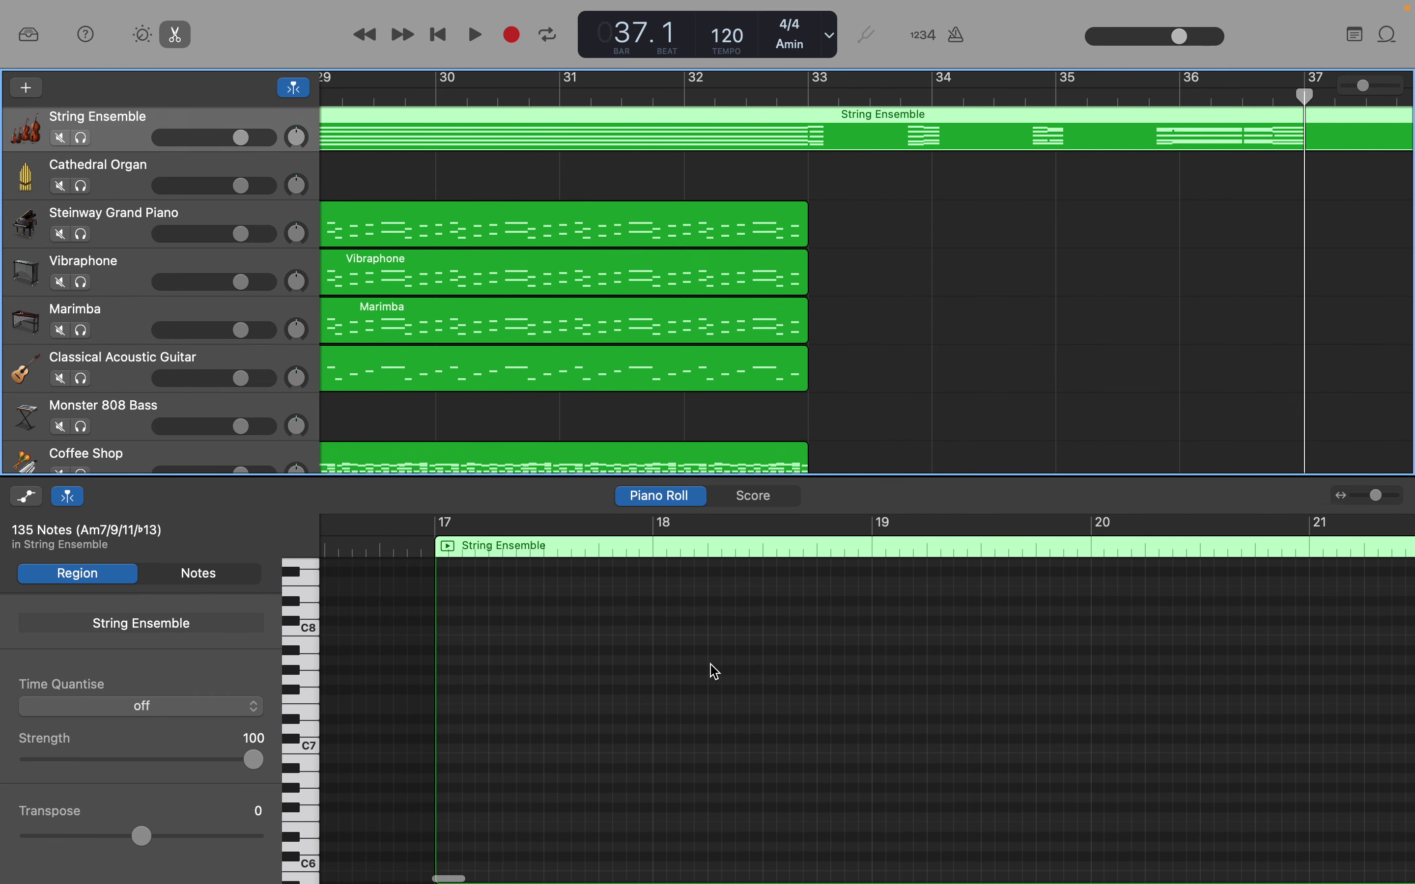
scroll(713, 672, down, 3)
scroll(714, 673, down, 5)
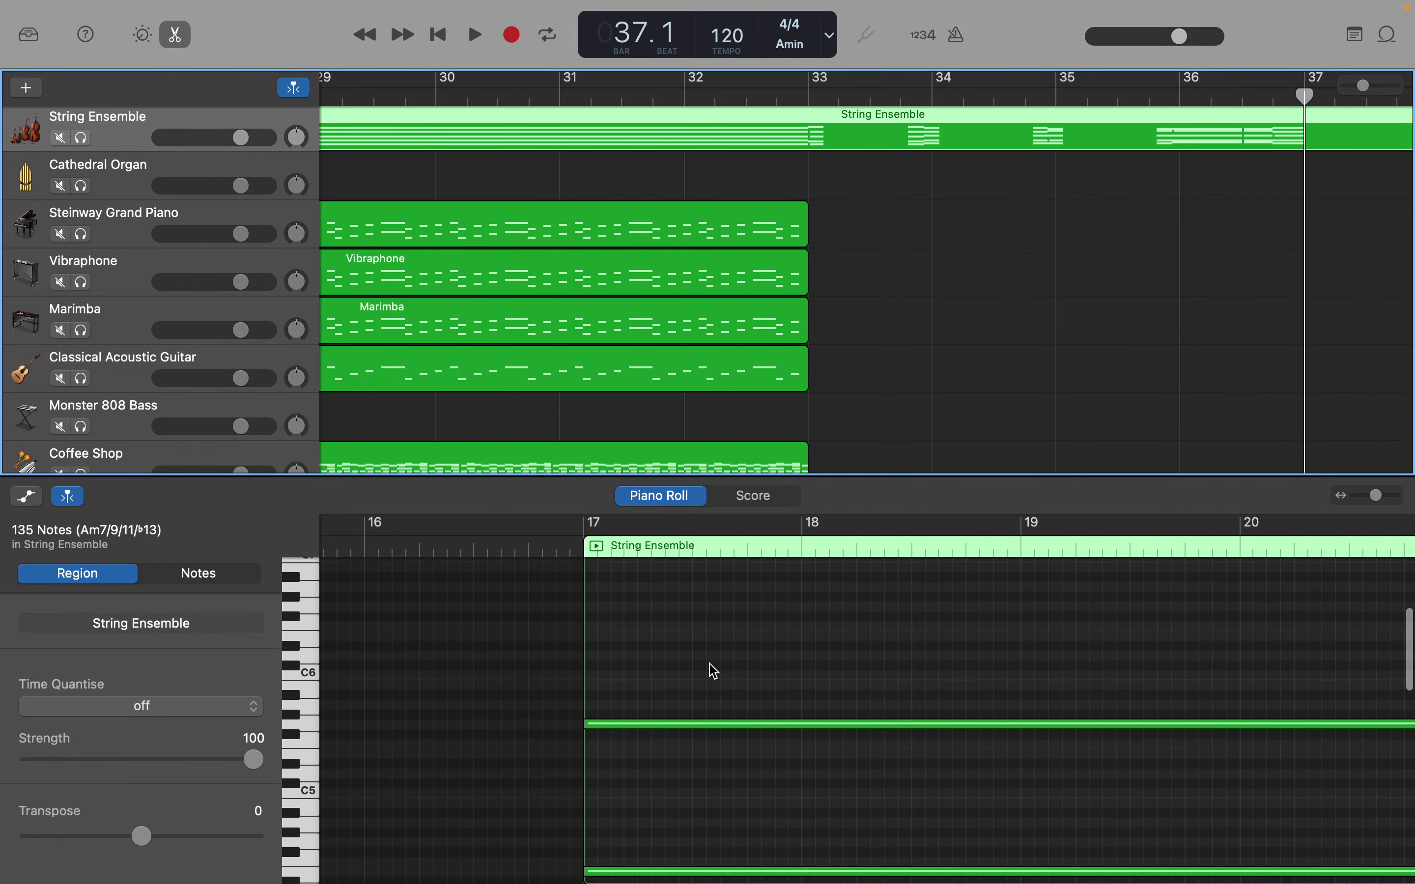
scroll(677, 632, right, 2)
scroll(676, 633, right, 20)
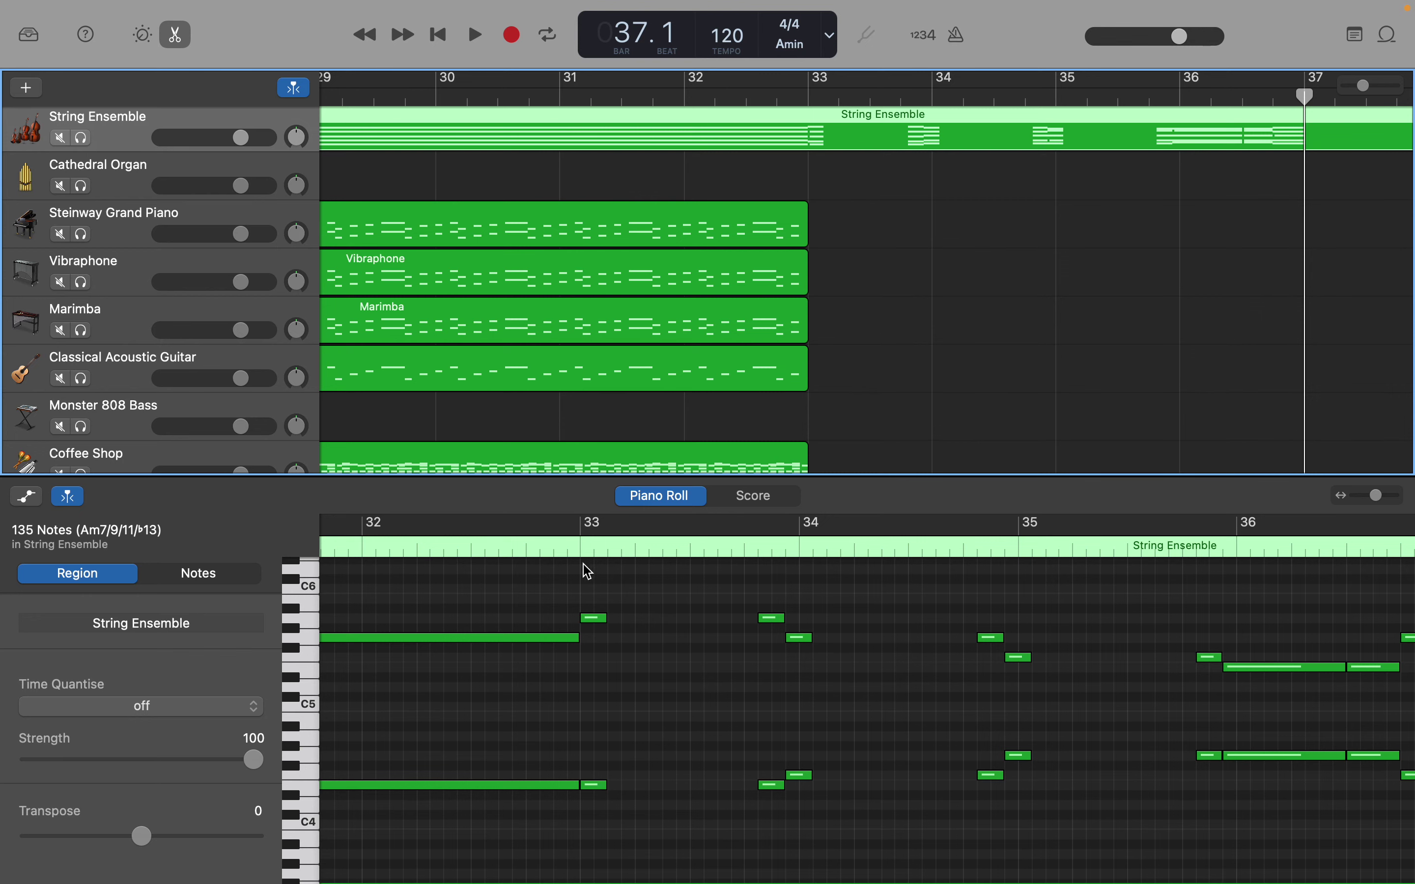
scroll(585, 568, up, 6)
scroll(584, 563, down, 2)
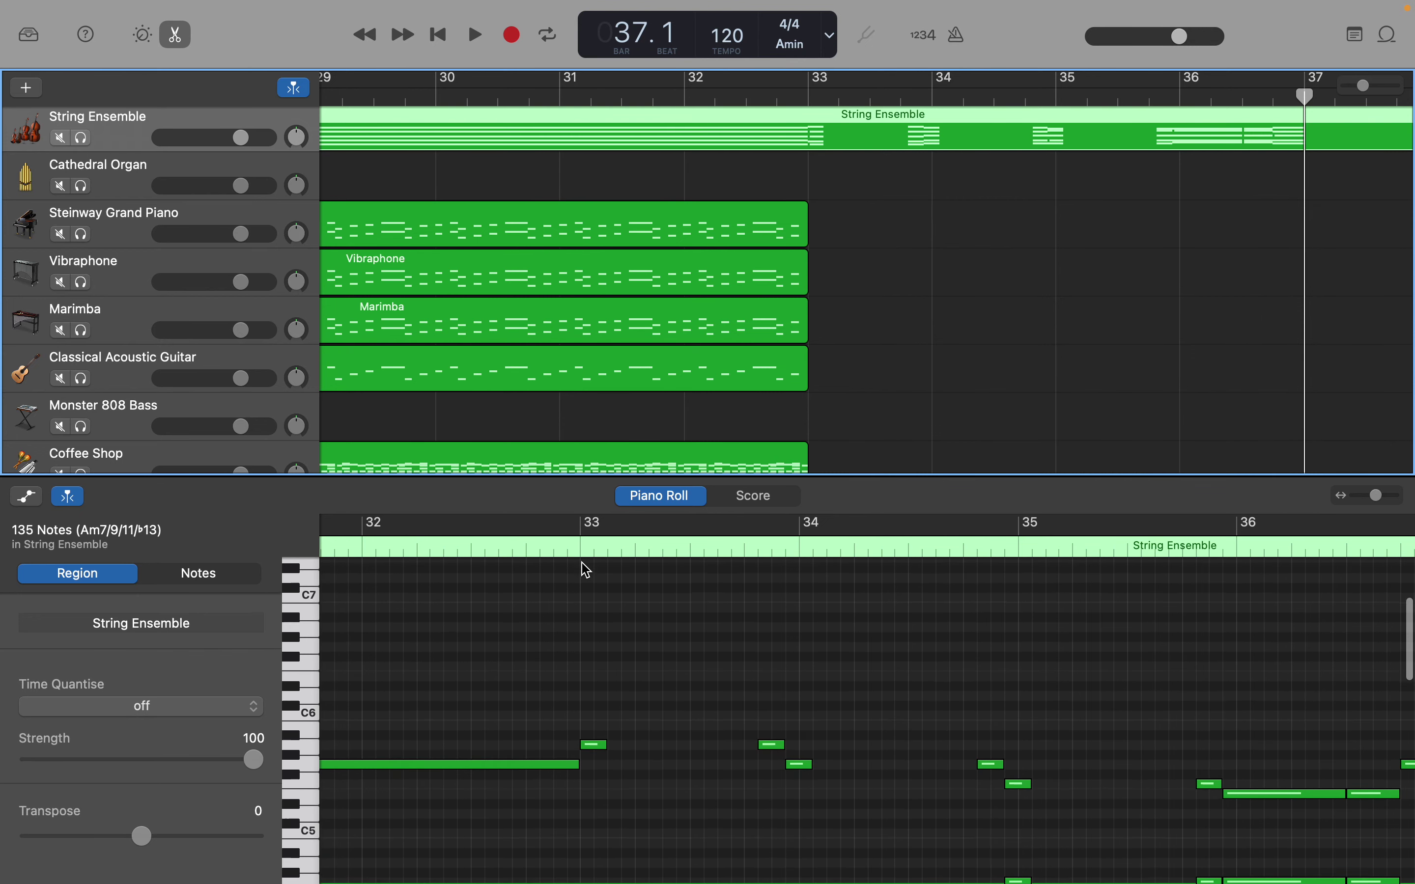
drag(587, 629, 1068, 663)
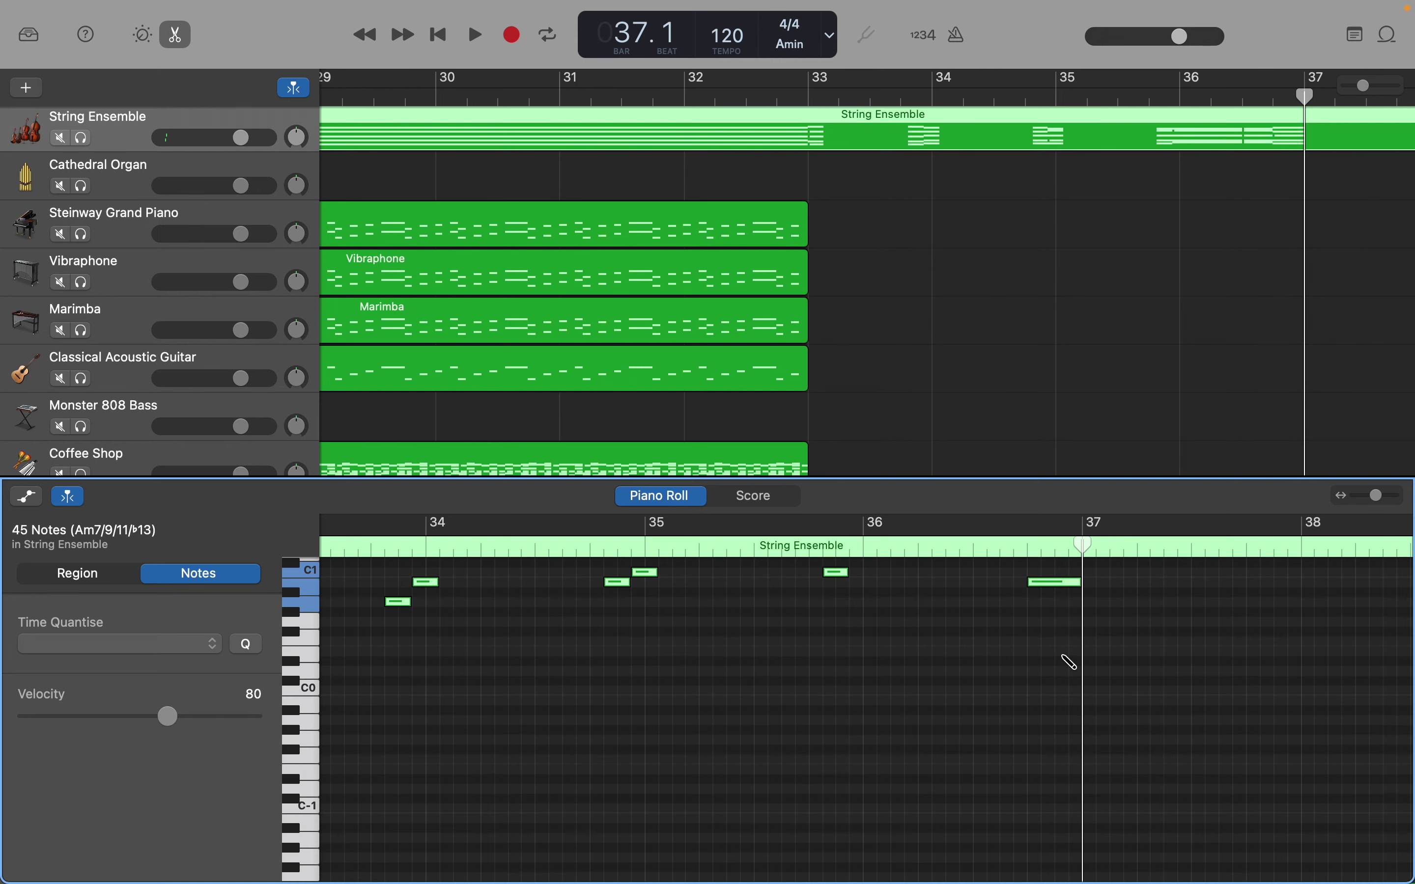
Step: Paste the corrected four-bar progression at bars 37, 41 and 45, ending with the playhead at bar 49
key(period)
key(period)
key(period)
key(period)
key(period)
key(period)
key(period)
key(period)
key(period)
key(period)
key(period)
key(period)
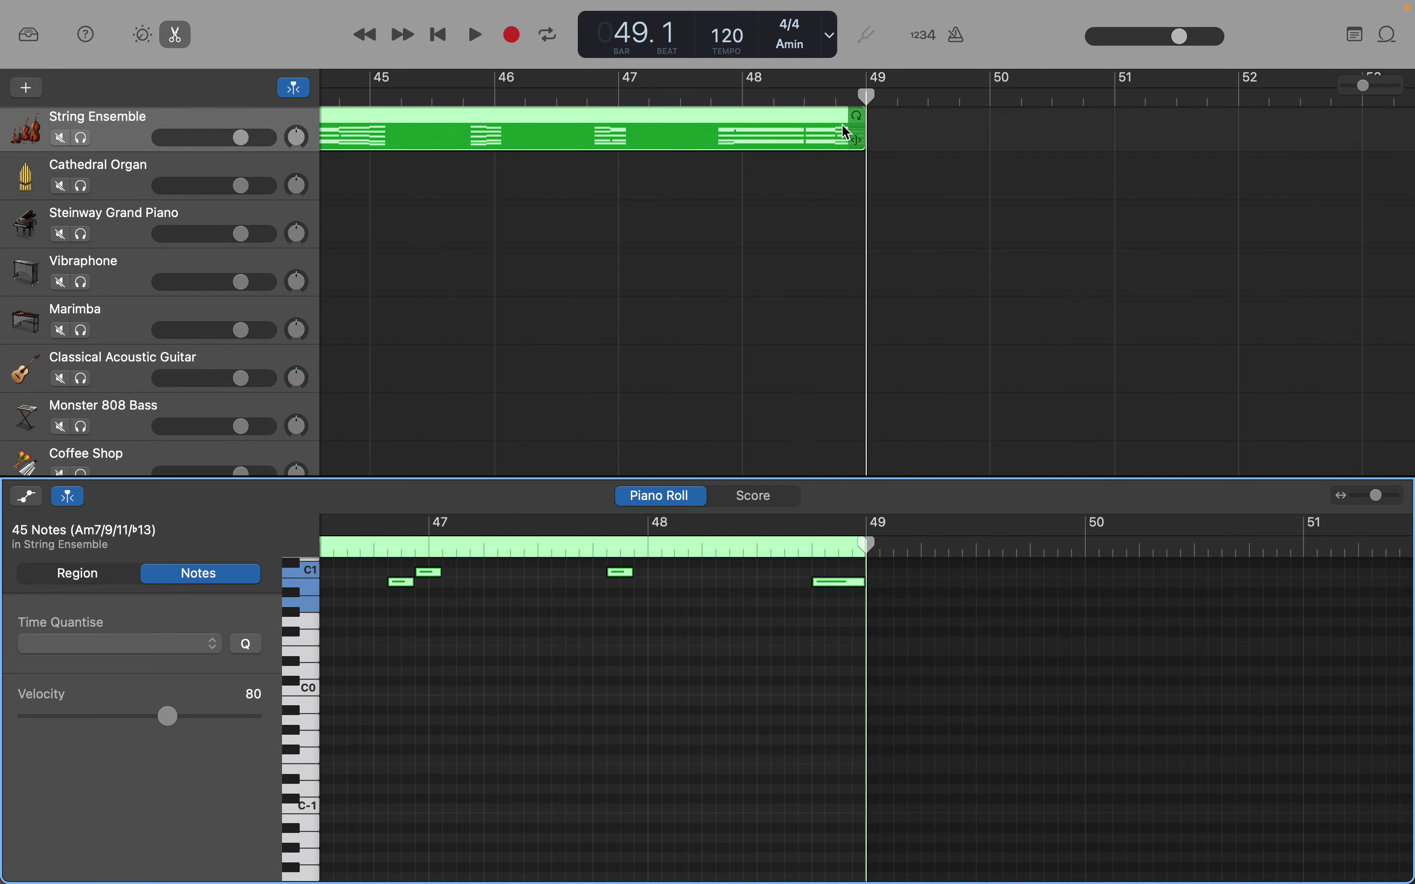
Step: Play back the corrected String Ensemble progression, starting just before bar 33
drag(868, 95, 802, 187)
key(space)
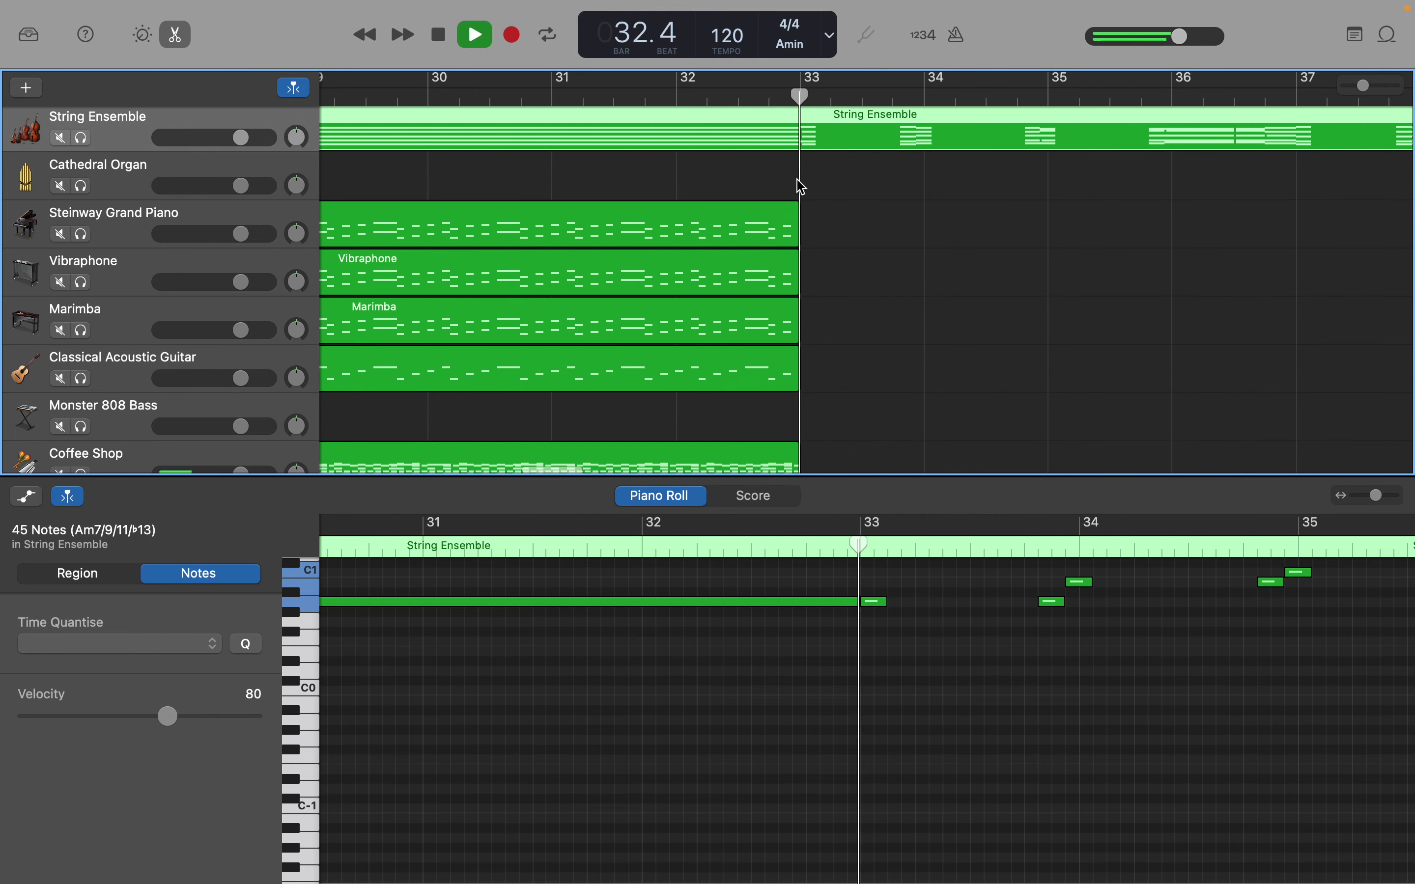